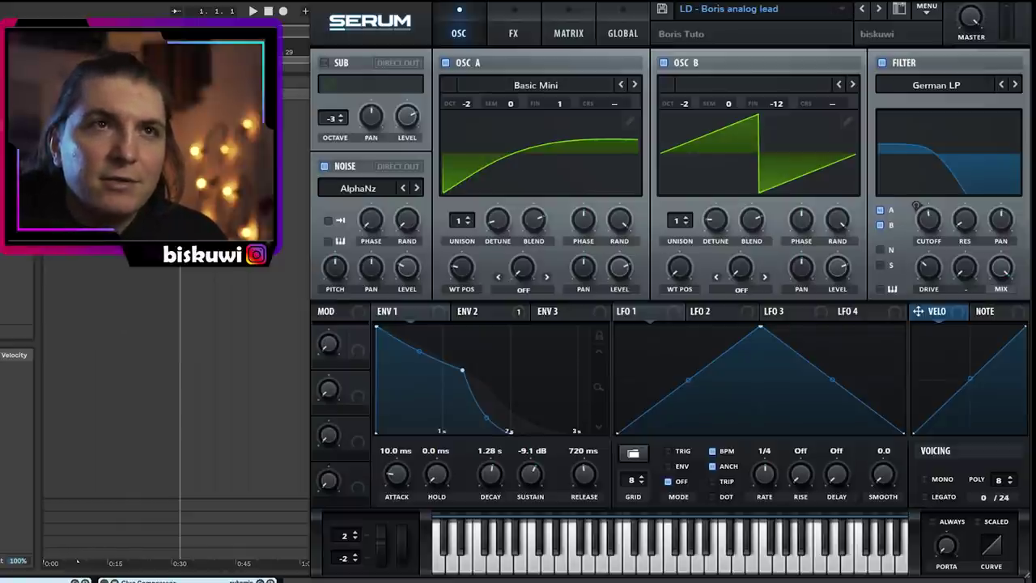
# Review the preset list and effects rack of the LD - Boris analog lead patch, and play the Horn clip from bar 145.
pyautogui.click(738, 13)
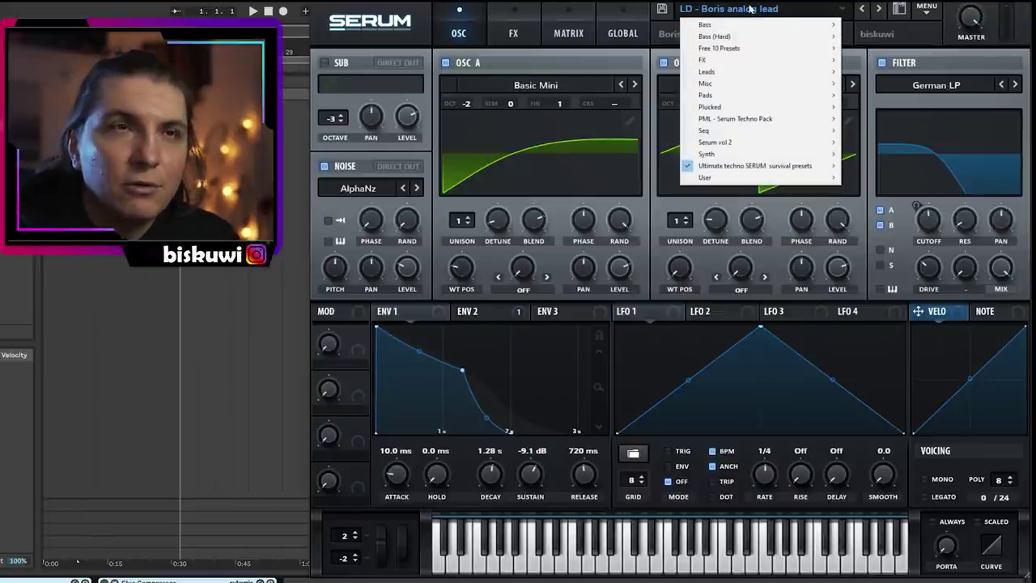
pyautogui.click(752, 8)
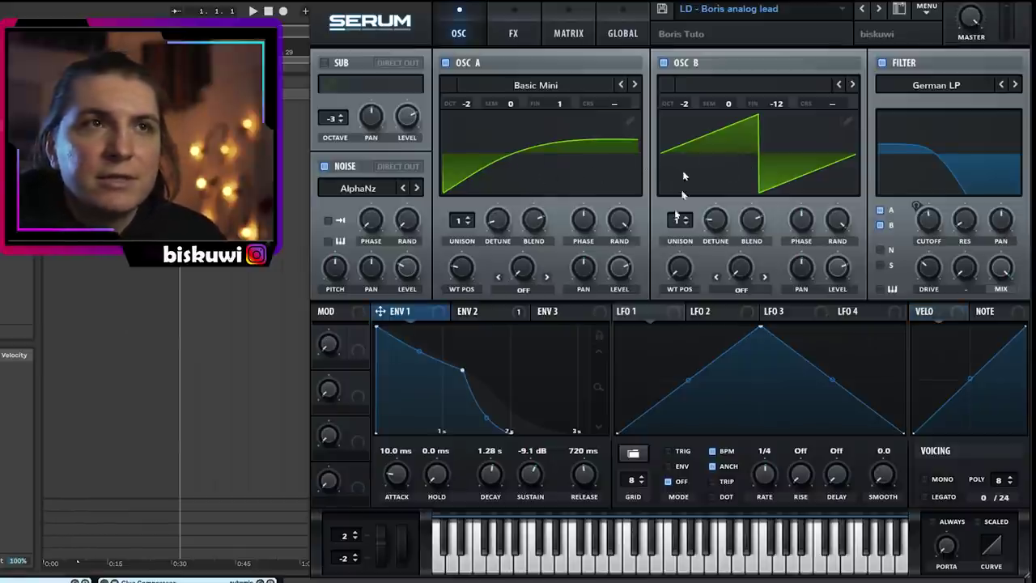
pyautogui.click(513, 30)
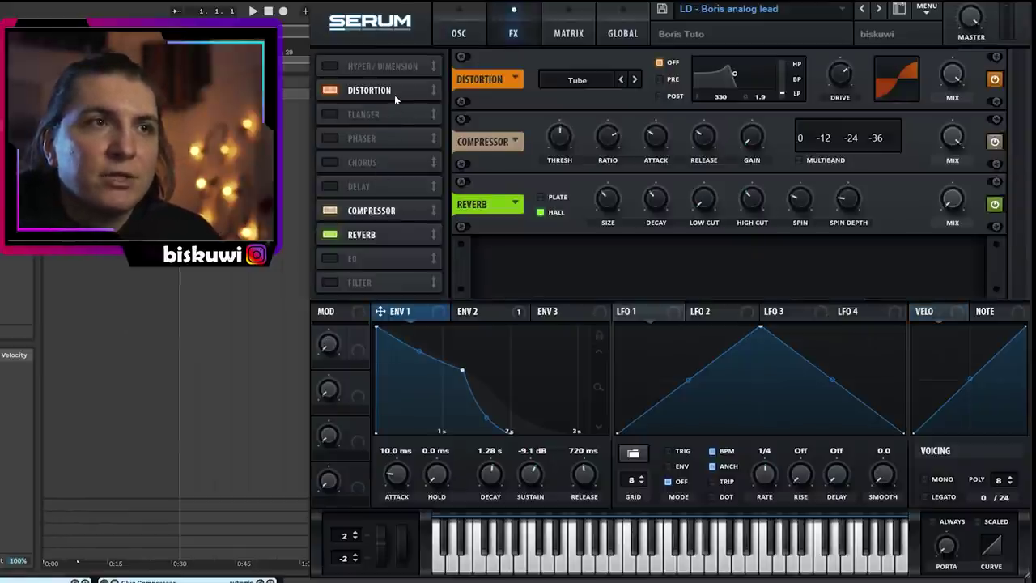
pyautogui.click(459, 30)
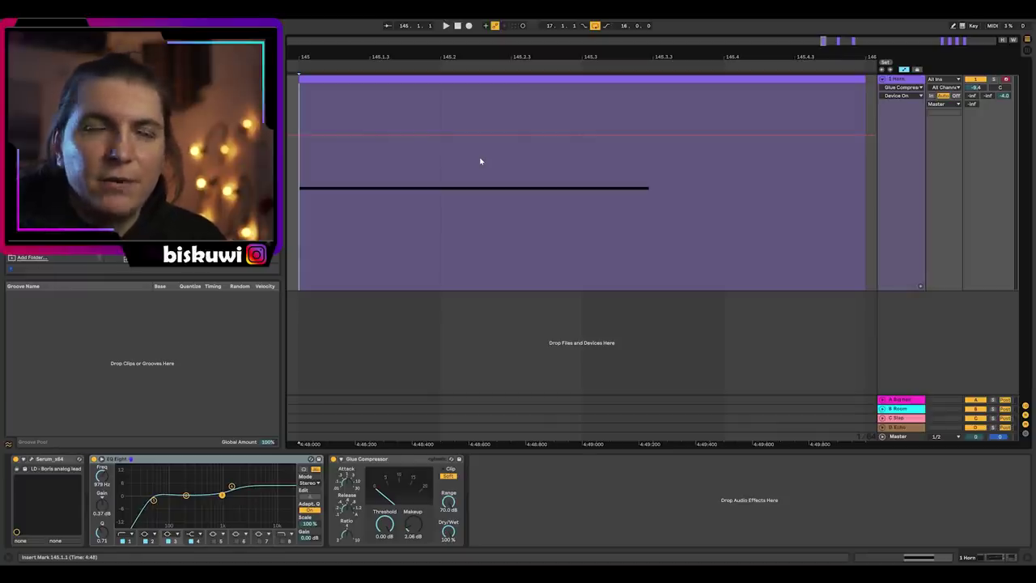
pyautogui.press('space')
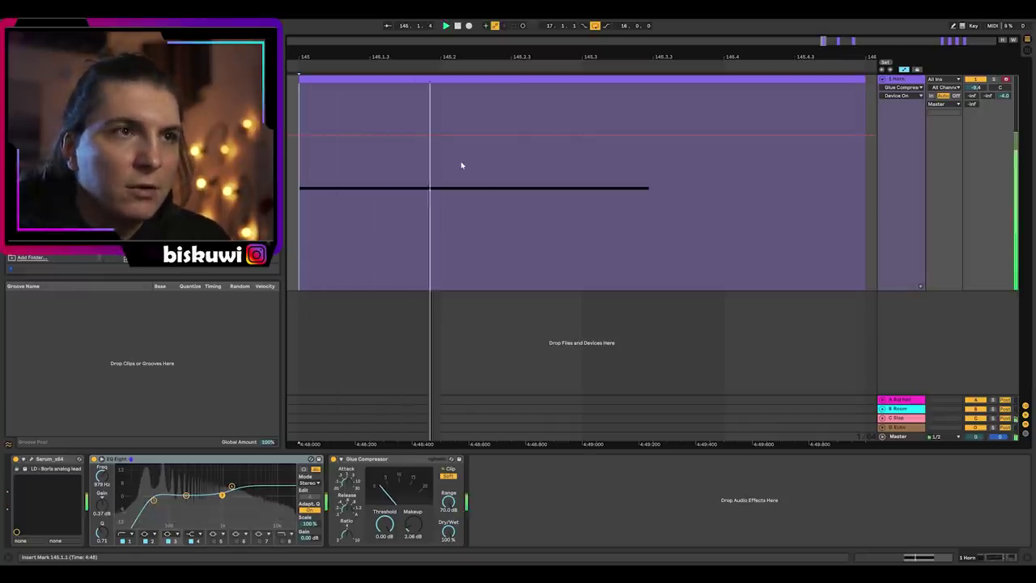
pyautogui.press('space')
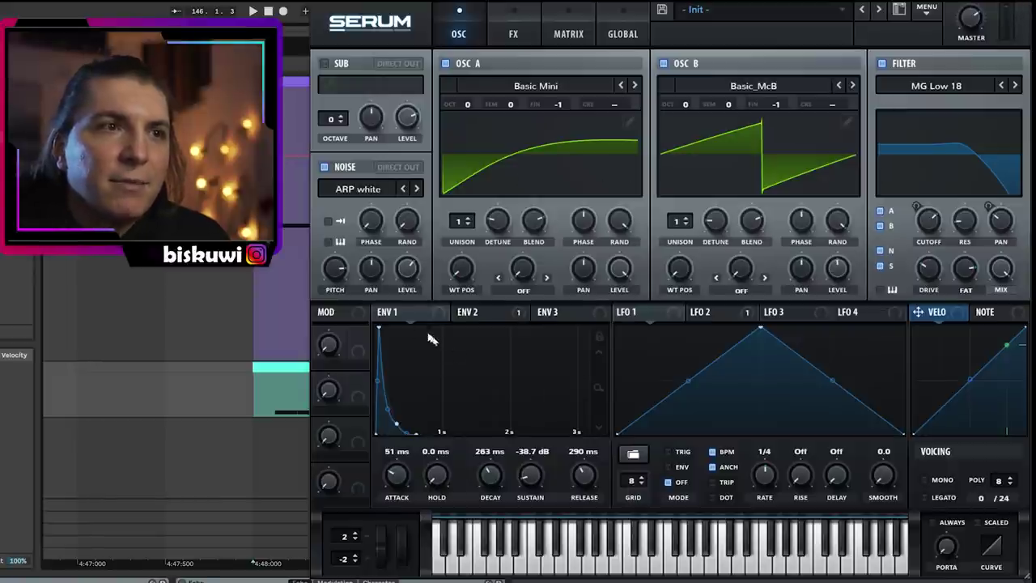
# Inspect Envelope 2 and the distortion and compressor effects of the Back hits Serum patch, and return to its oscillators.
pyautogui.click(470, 313)
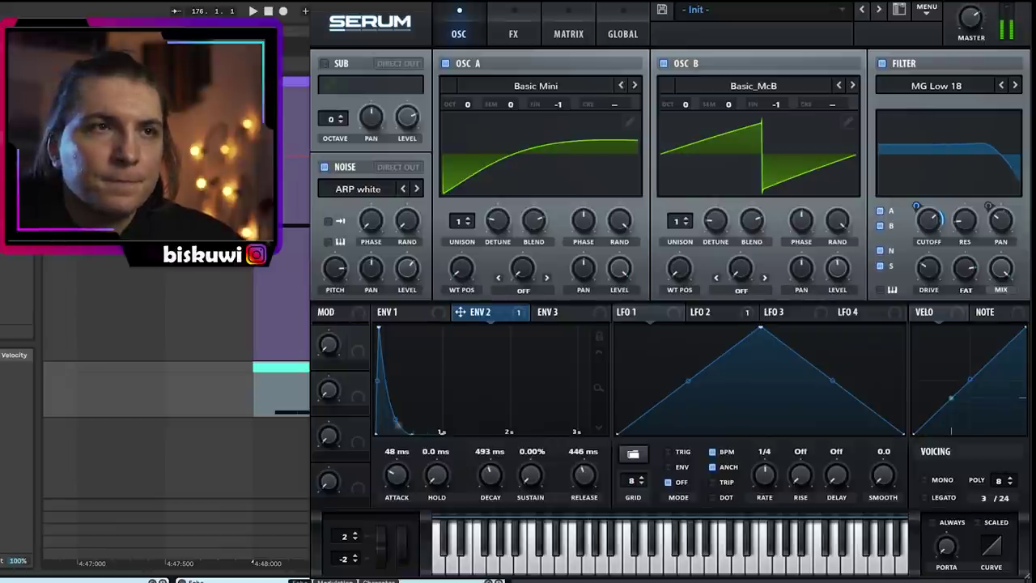
pyautogui.click(514, 33)
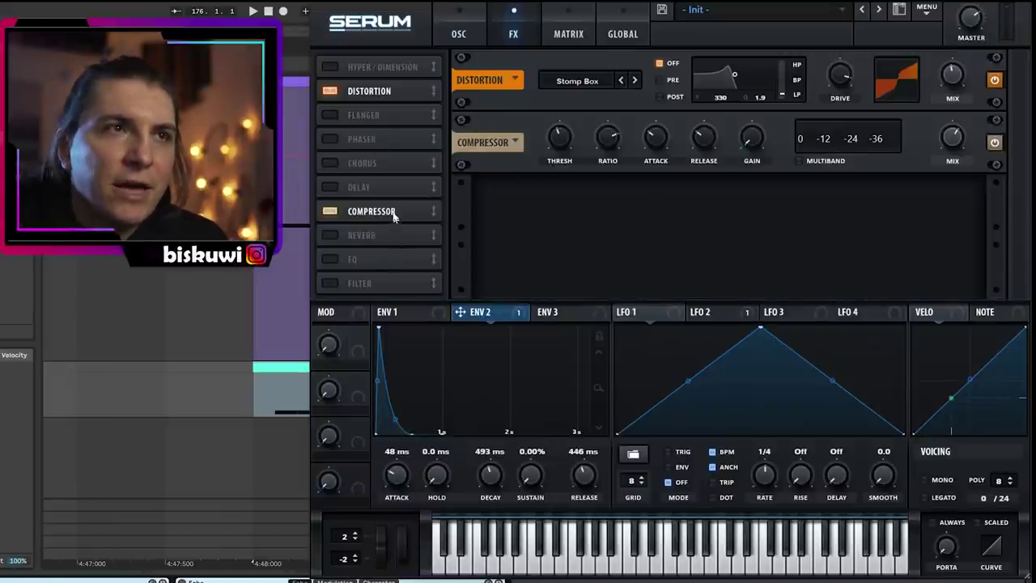
pyautogui.click(460, 26)
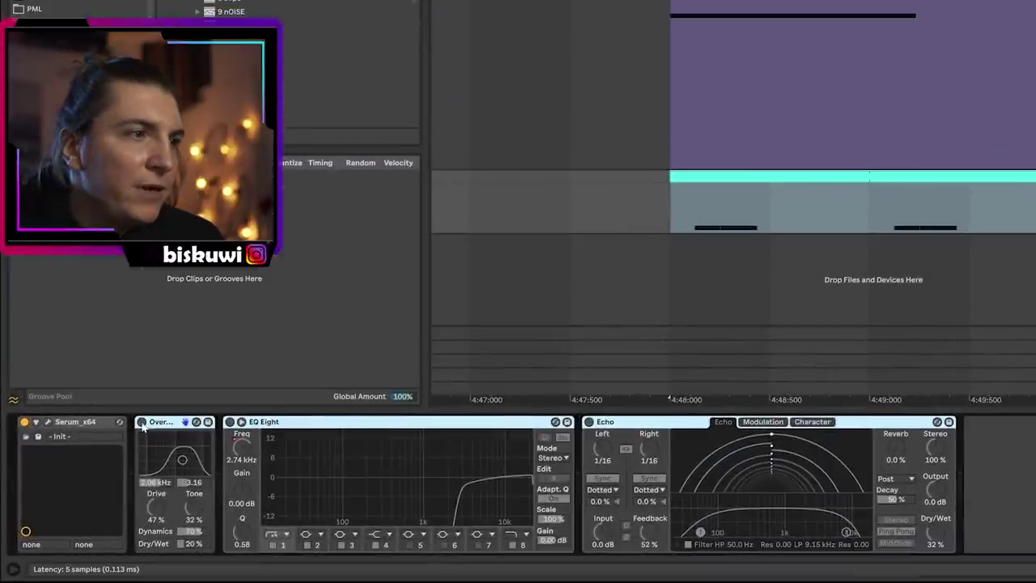
# Enable the Overdrive, EQ Eight and Echo devices on the Back hits track.
pyautogui.click(141, 421)
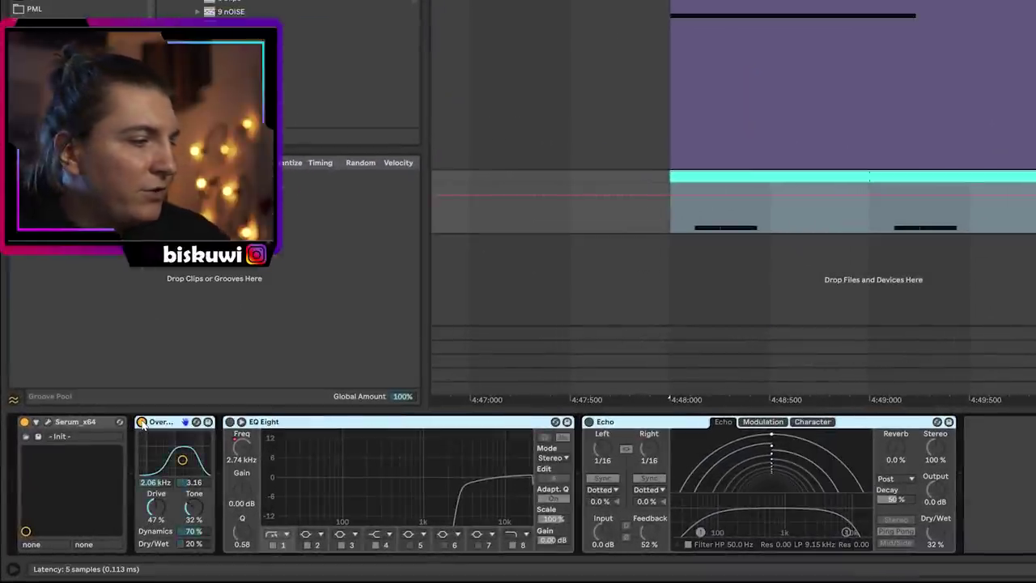
pyautogui.click(230, 422)
pyautogui.click(589, 422)
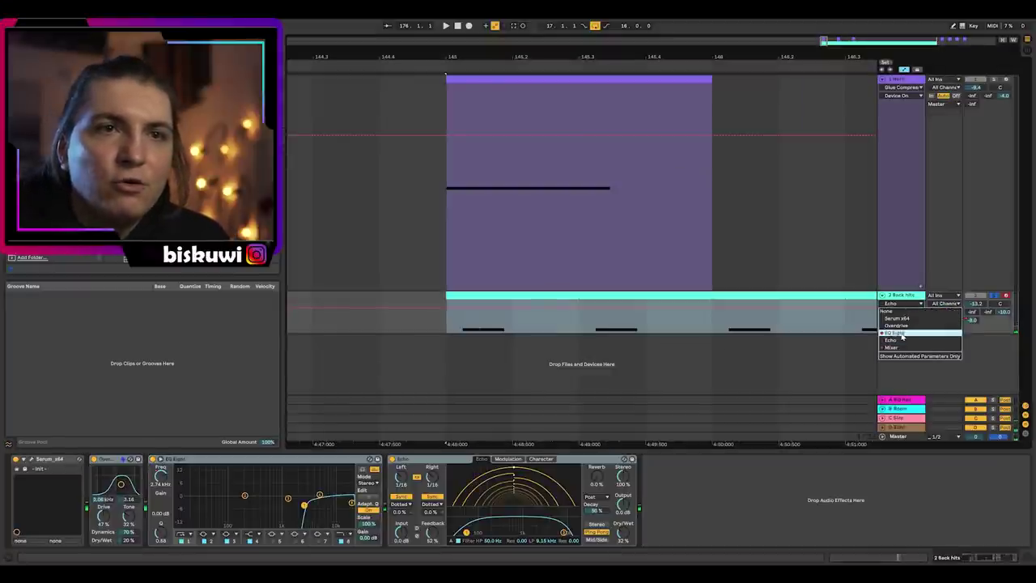
# Play the Back hits track from bar 145 and show its EQ Eight 1 Frequency A automation.
pyautogui.moveTo(670, 39); pyautogui.dragTo(297, 236)
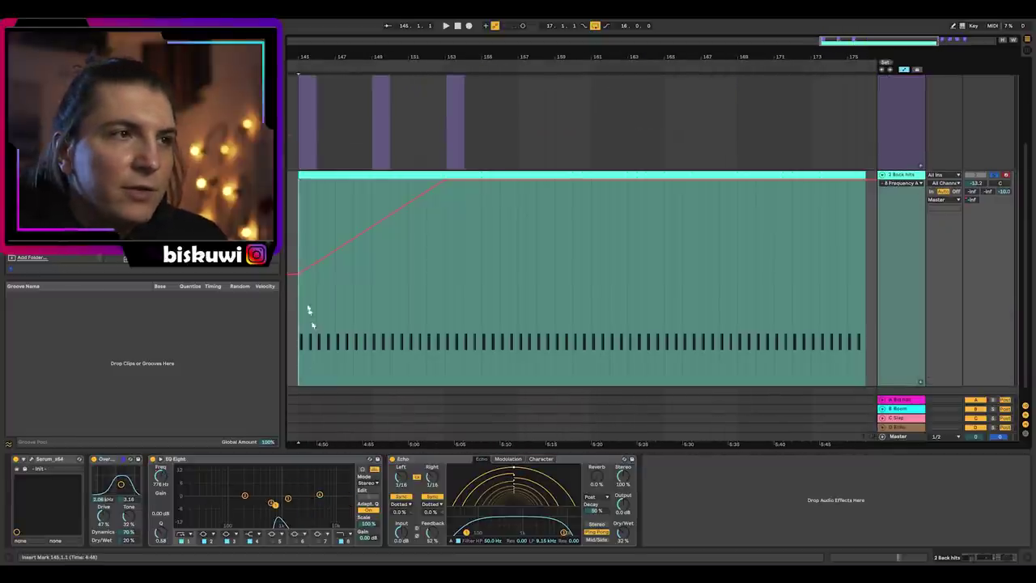
pyautogui.press('space')
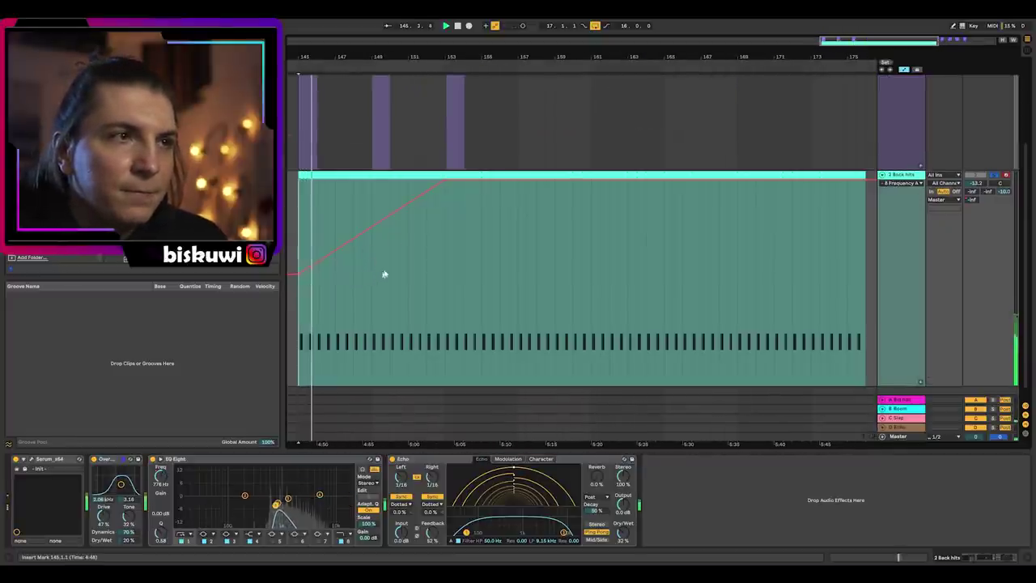
pyautogui.click(901, 183)
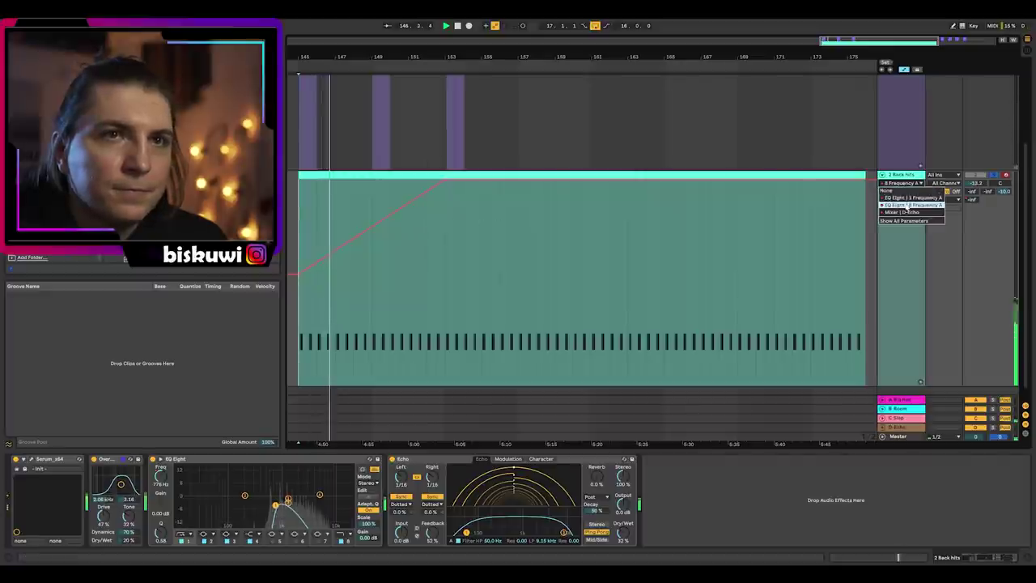
pyautogui.click(904, 201)
pyautogui.keyDown('ctrl'); pyautogui.scroll(-3, 453, 113); pyautogui.keyUp('ctrl')
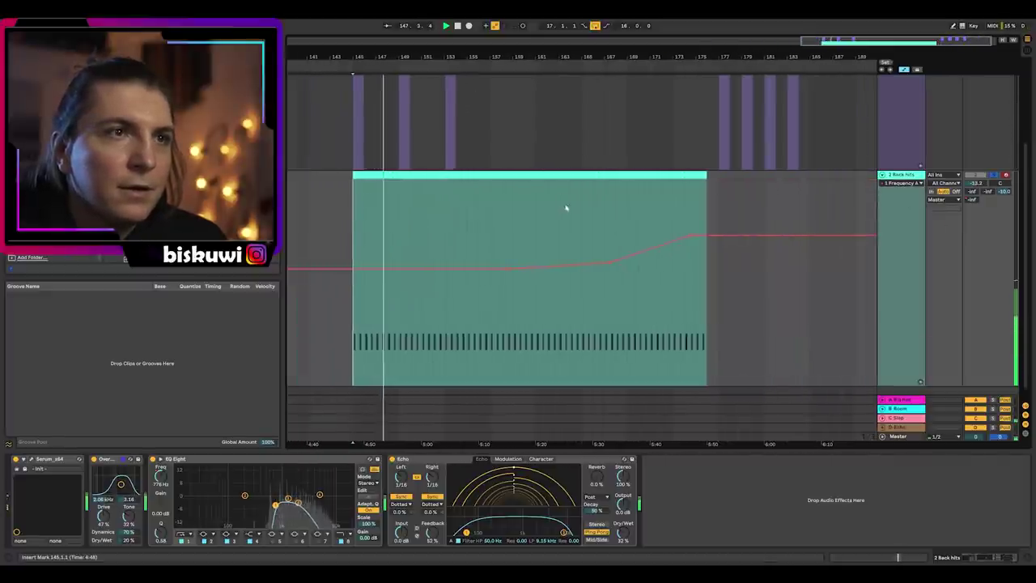
# Play the Back hits frequency automation rise from bar 166 and again from near the top of the ramp.
pyautogui.click(595, 229)
pyautogui.press('space')
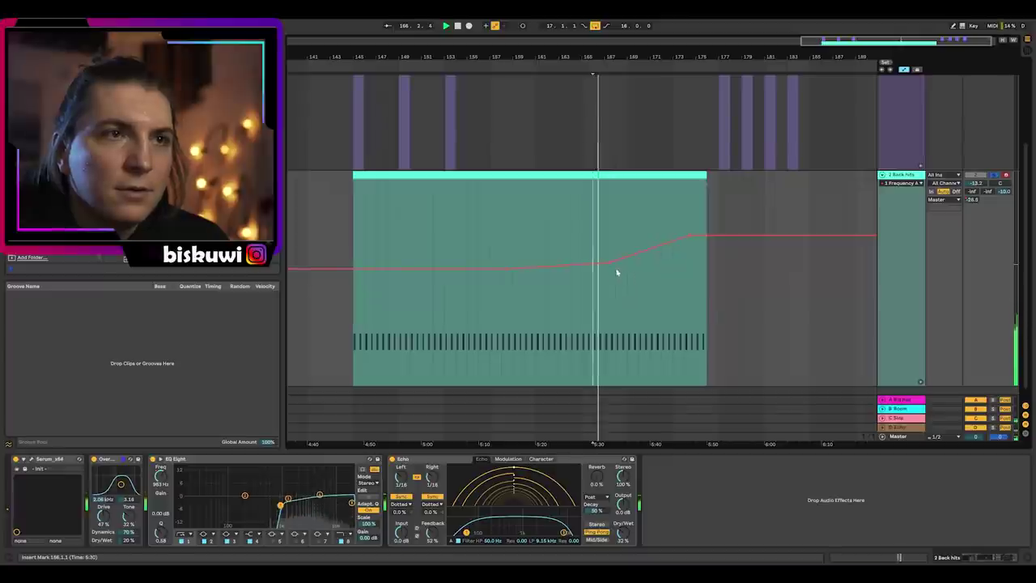
pyautogui.click(653, 227)
pyautogui.moveTo(671, 239); pyautogui.dragTo(696, 230)
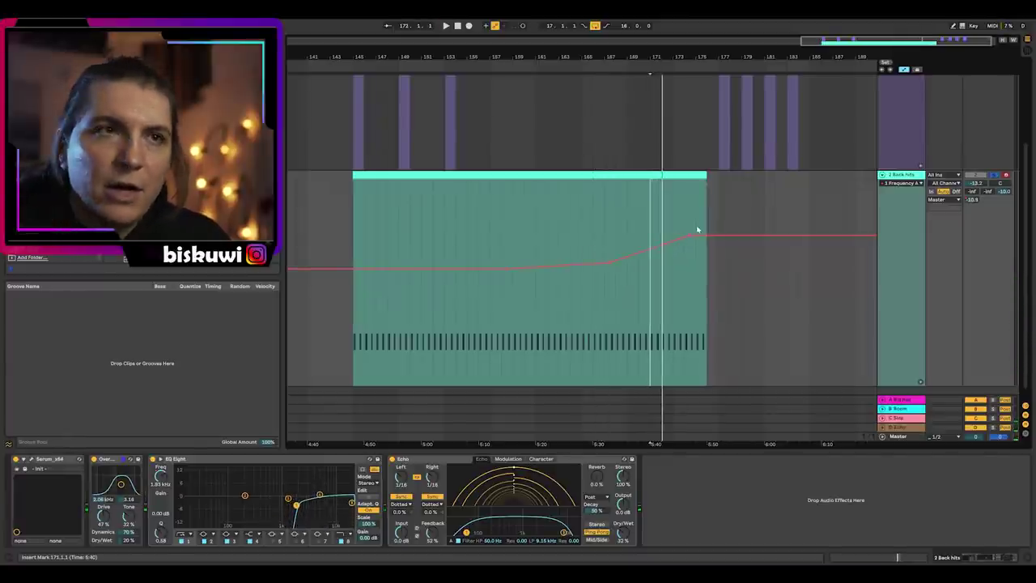
# Select bars 174 to 177 on the Horn track and play the transition at the end of the Back hits clip.
pyautogui.scroll(3, 666, 218)
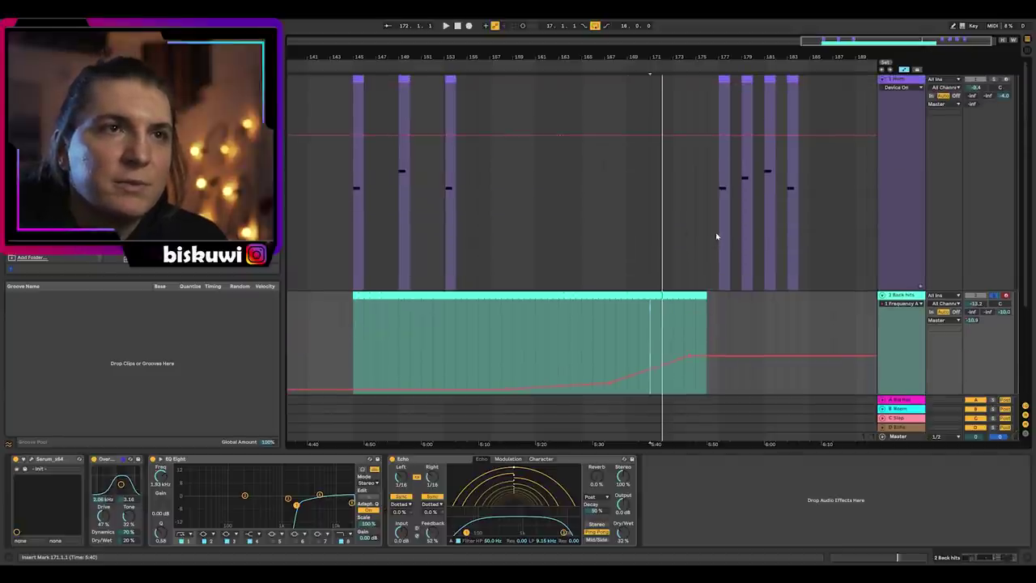
pyautogui.moveTo(708, 255); pyautogui.dragTo(622, 187)
pyautogui.scroll(-2, 621, 187)
pyautogui.moveTo(717, 184); pyautogui.dragTo(680, 189)
pyautogui.press('space')
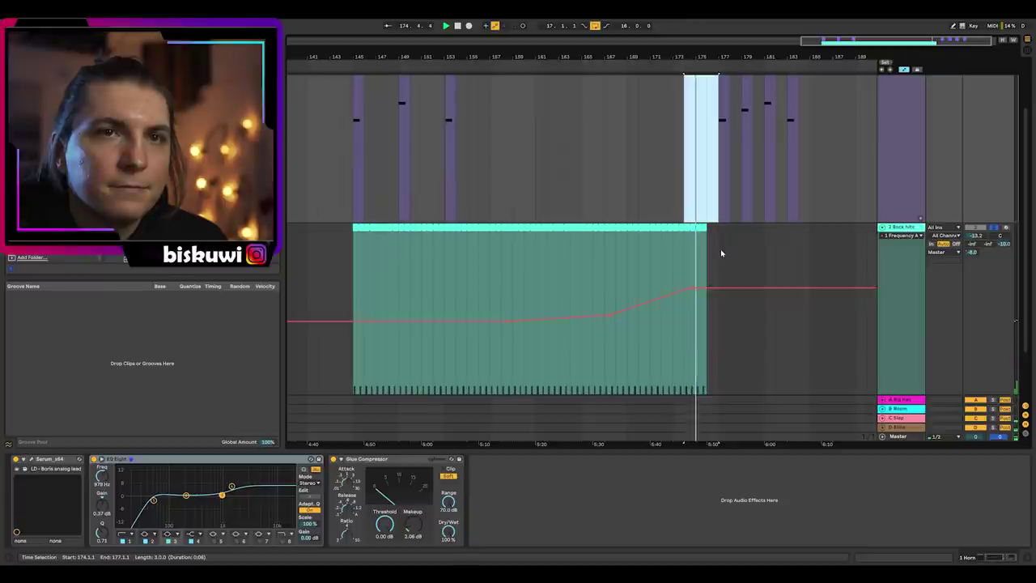
pyautogui.scroll(-2, 722, 253)
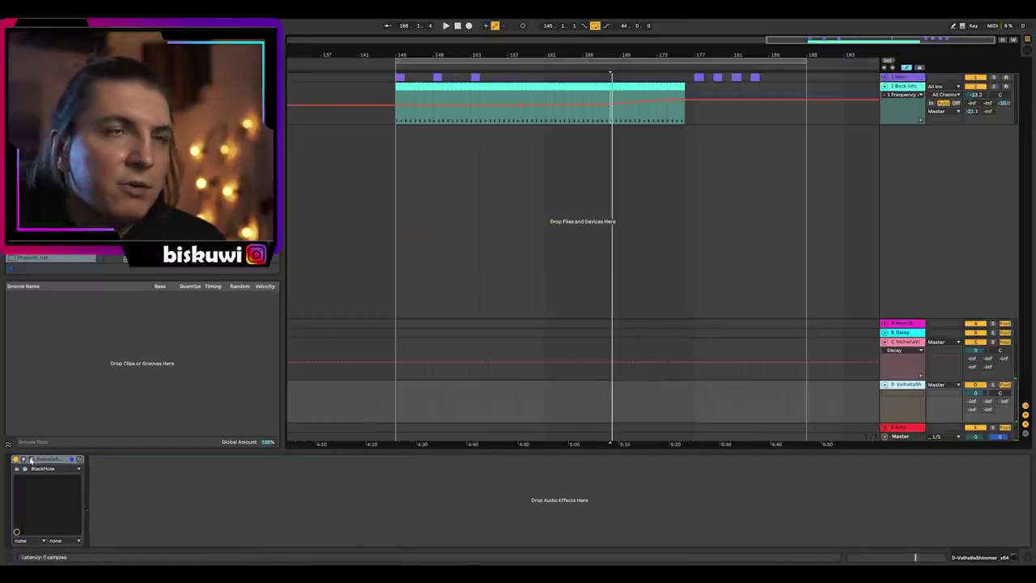
# Open the ValhallaShimmer plug-in on return D, and the ValhallaVintageVerb plug-in on return C.
pyautogui.click(30, 460)
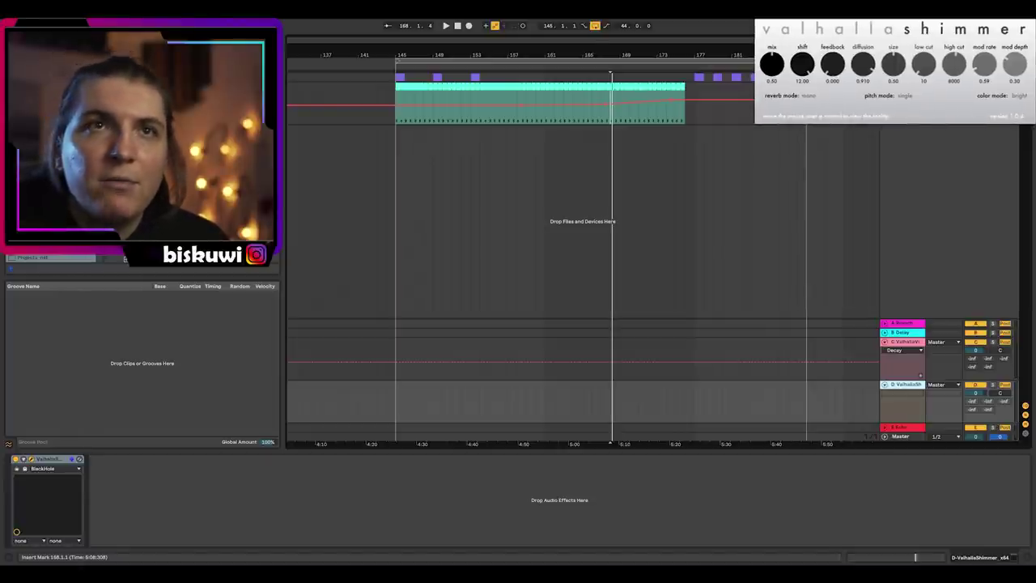
pyautogui.click(898, 365)
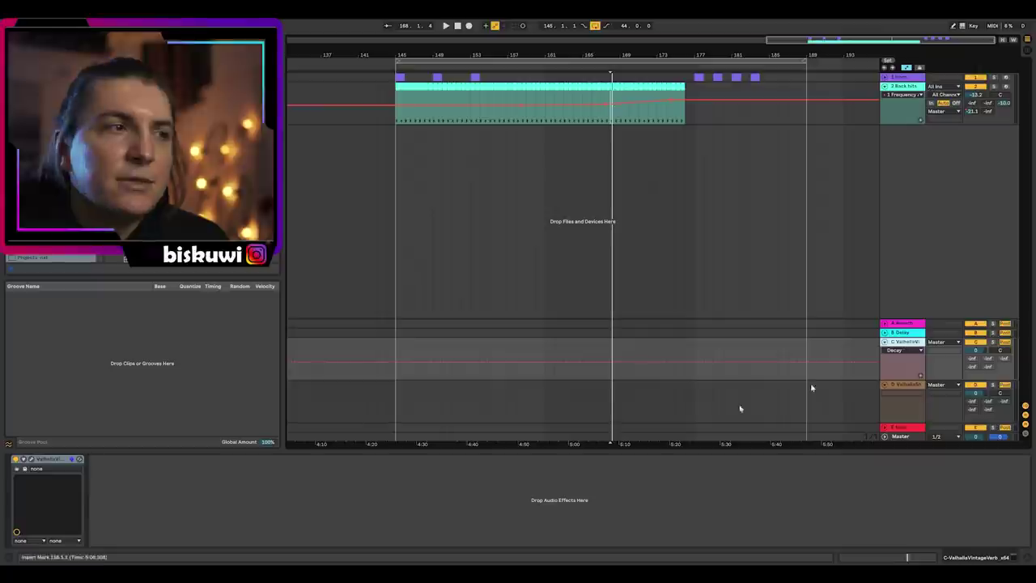
pyautogui.click(33, 460)
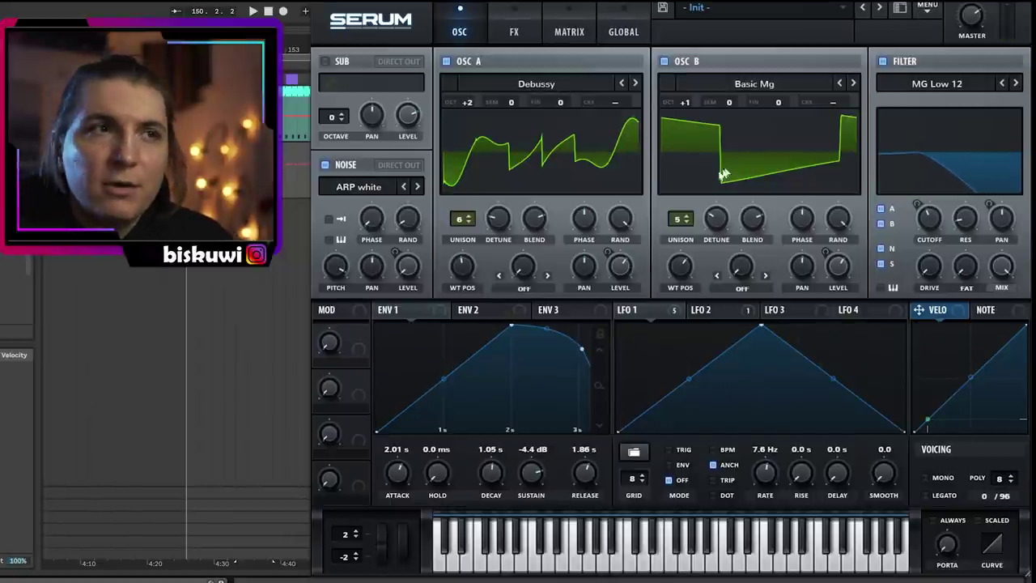
# Review the effects rack and LFO 1 of the LFO Pads Serum patch, and play the pad clip in the arrangement.
pyautogui.click(523, 31)
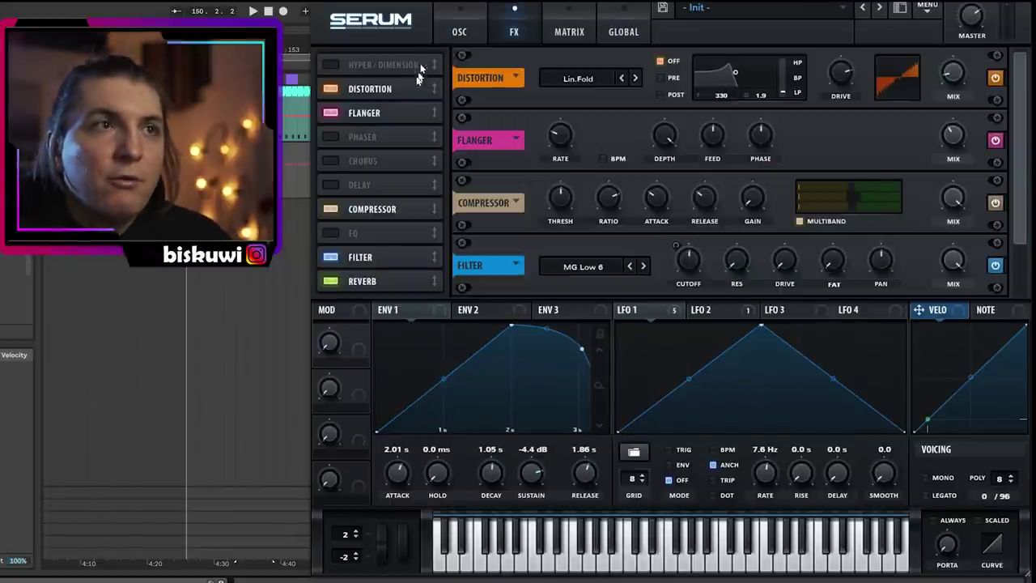
pyautogui.click(389, 114)
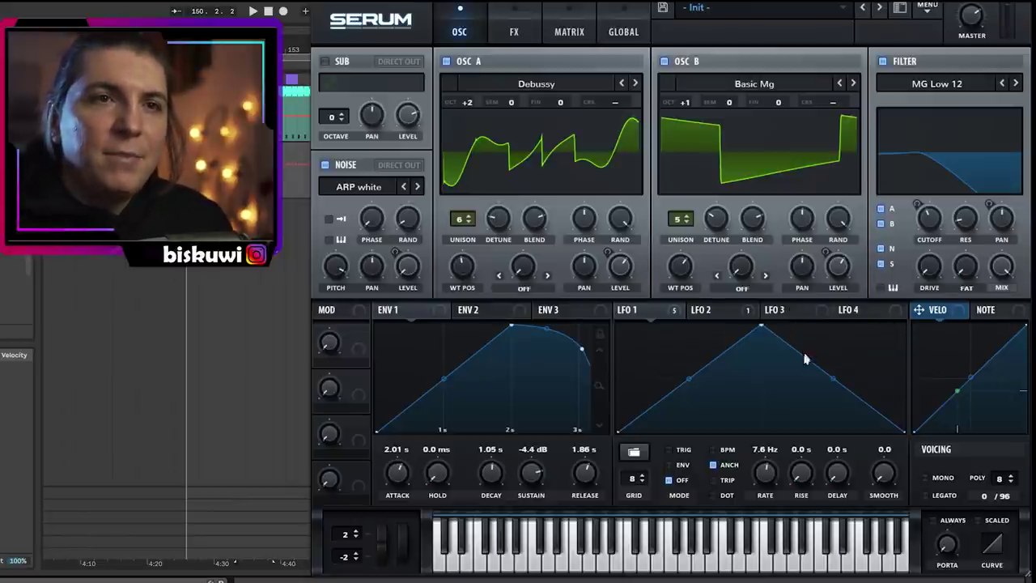
pyautogui.click(656, 307)
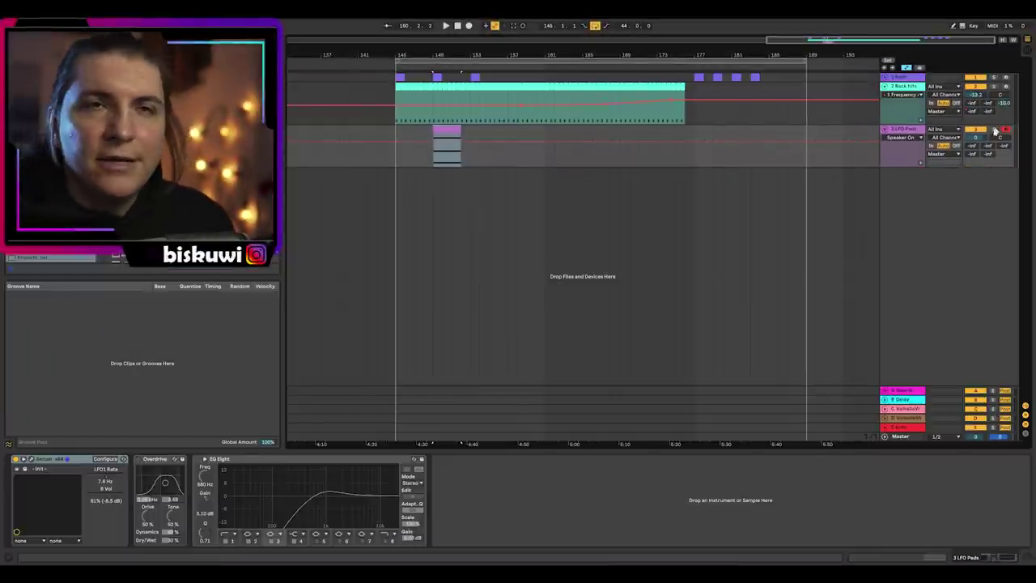
pyautogui.press('space')
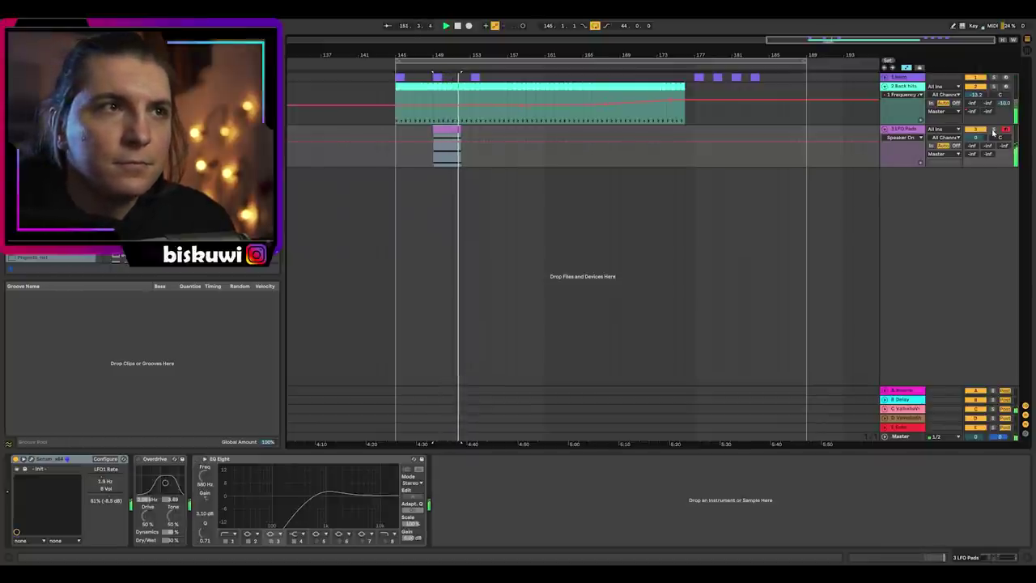
pyautogui.press('space')
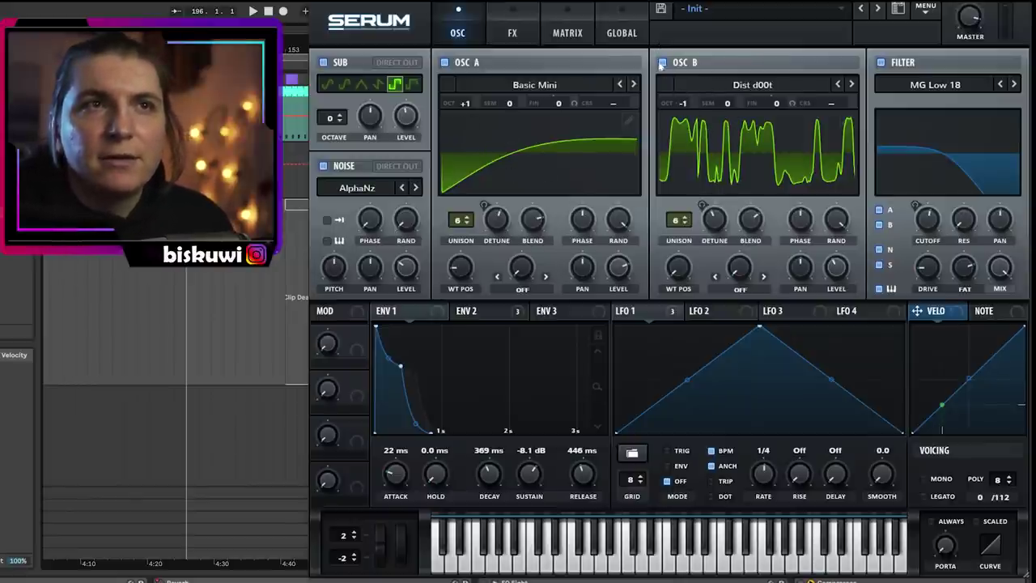
# Audition the Main arp patch with oscillator B bypassed, turn it back on, and briefly switch the sub oscillator off and on.
pyautogui.click(664, 64)
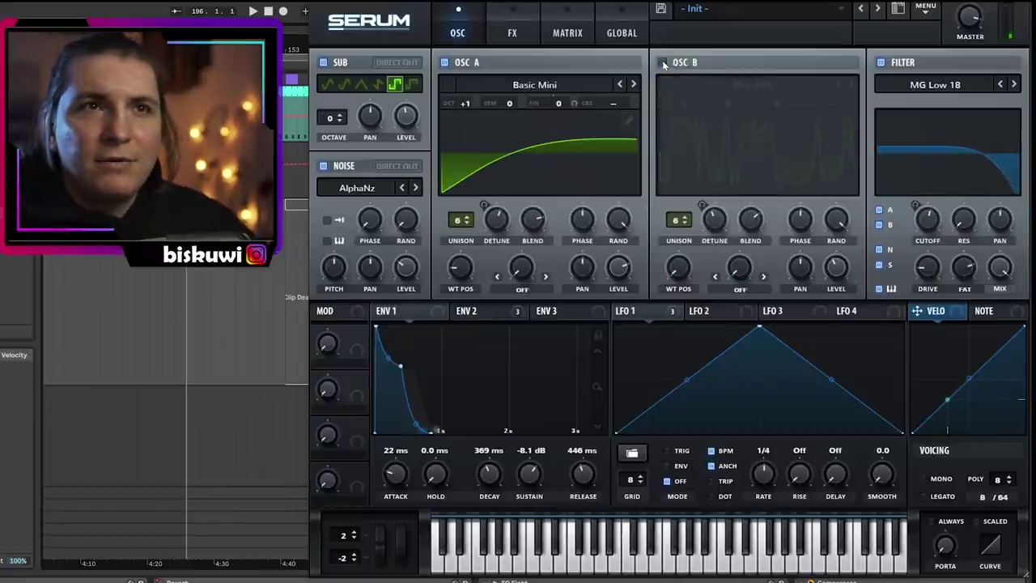
pyautogui.click(664, 64)
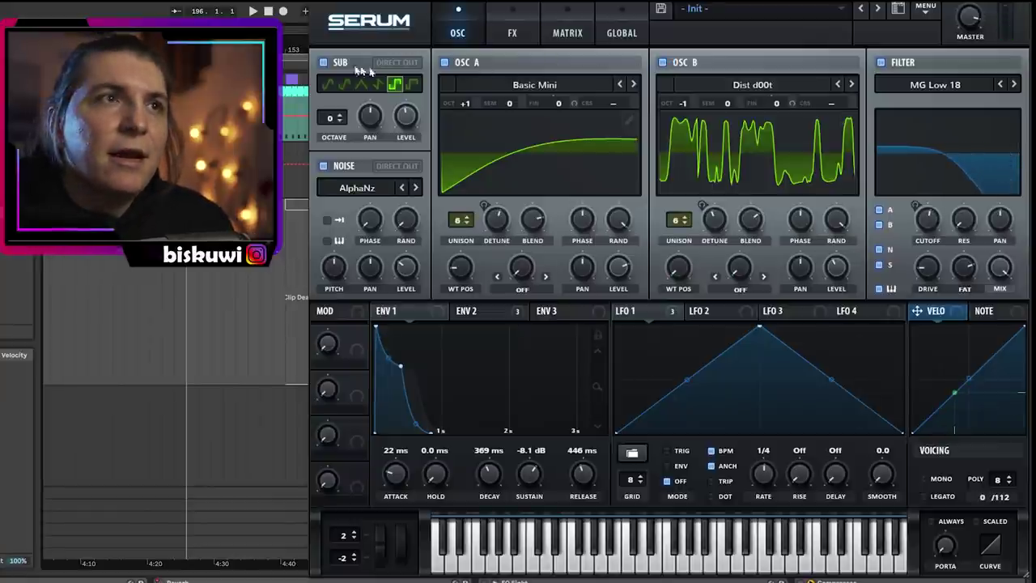
pyautogui.click(322, 62)
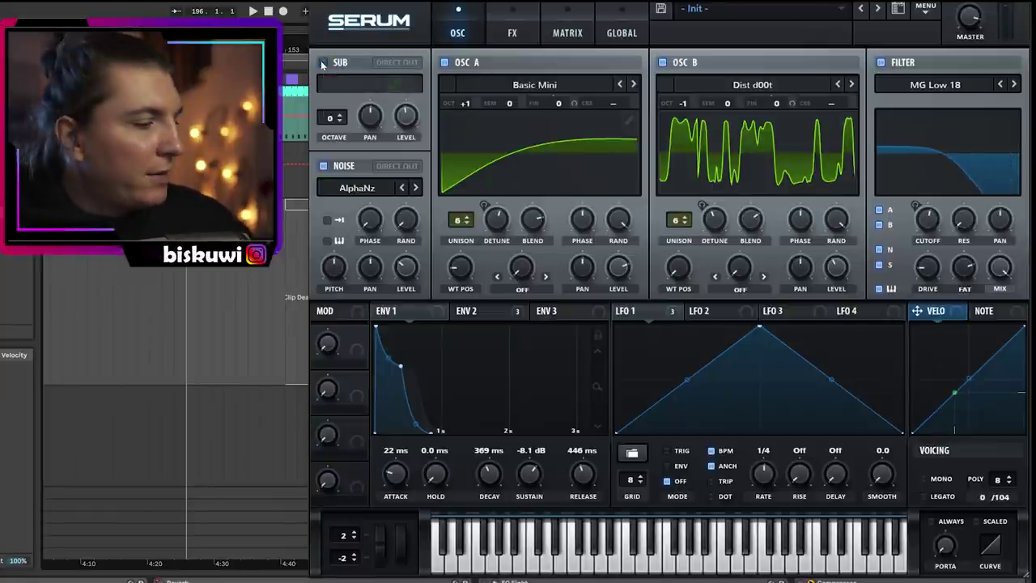
pyautogui.click(321, 62)
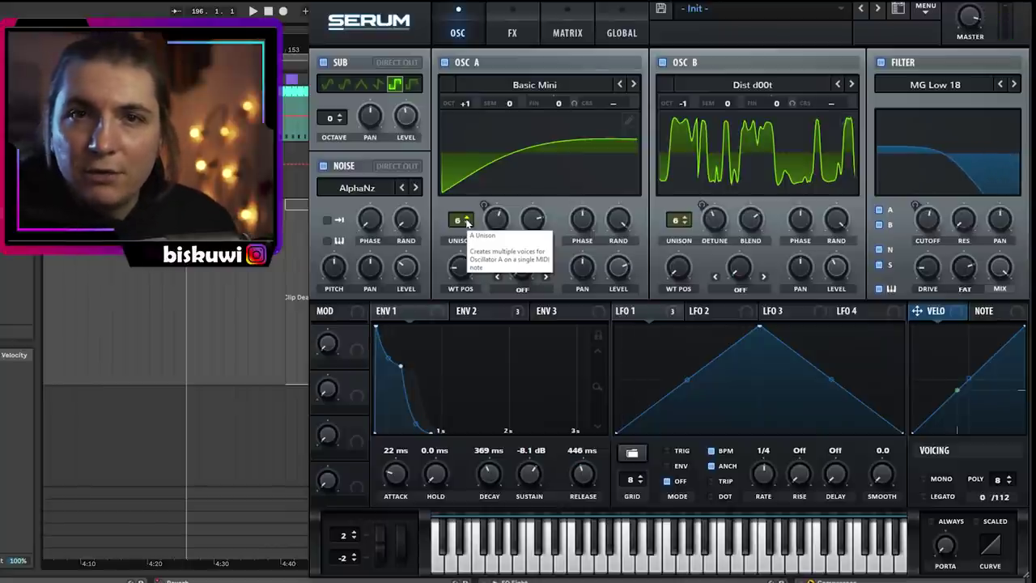
# Audition the Main arp patch's effects with the flanger bypassed, re-enable the flanger, and close the synth window.
pyautogui.click(511, 32)
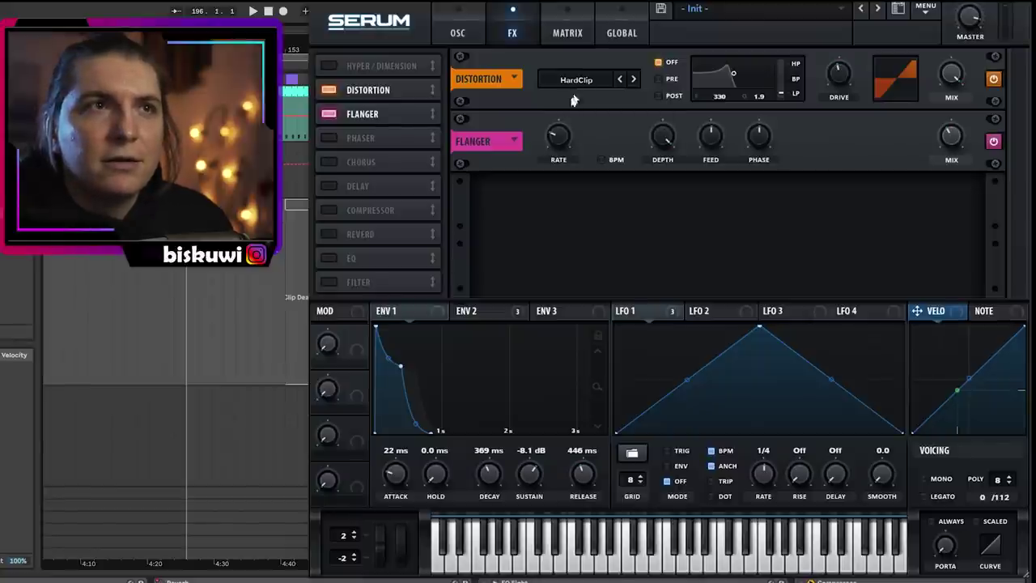
pyautogui.click(995, 141)
pyautogui.click(994, 142)
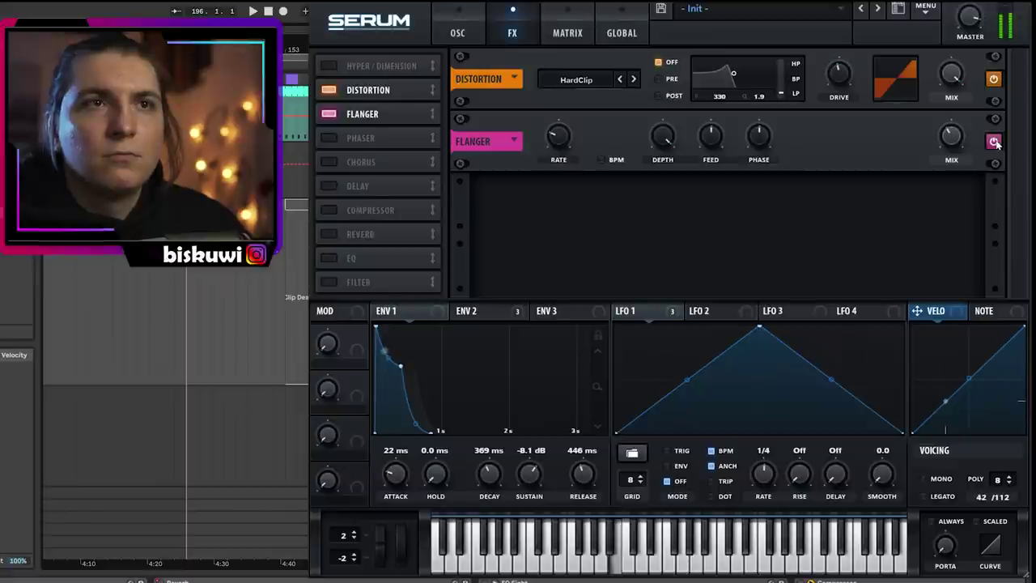
pyautogui.click(1008, 29)
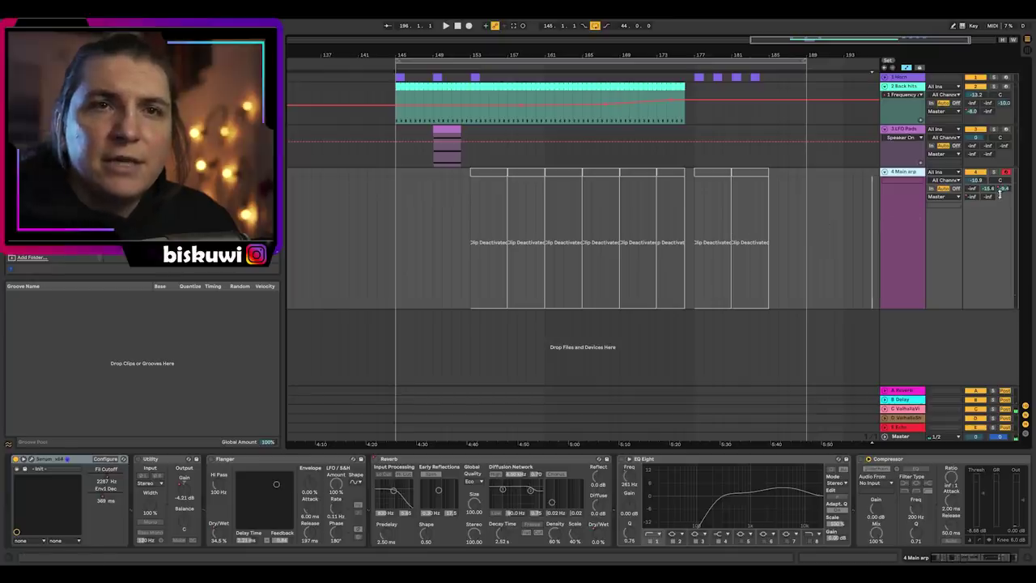
# Show the effects on return B Delay, return to the Main arp track, and solo the Delay return.
pyautogui.click(912, 399)
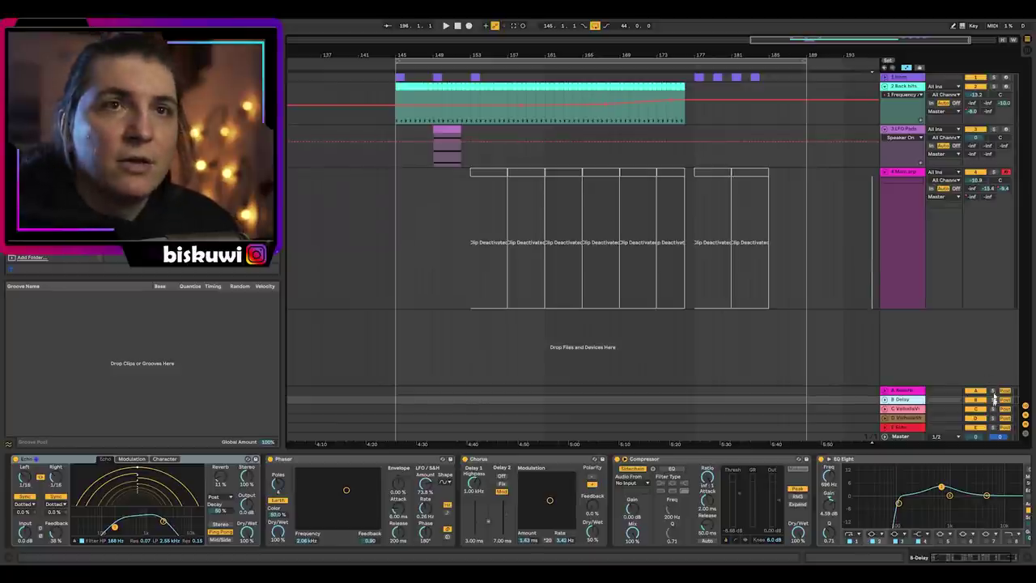
pyautogui.click(908, 172)
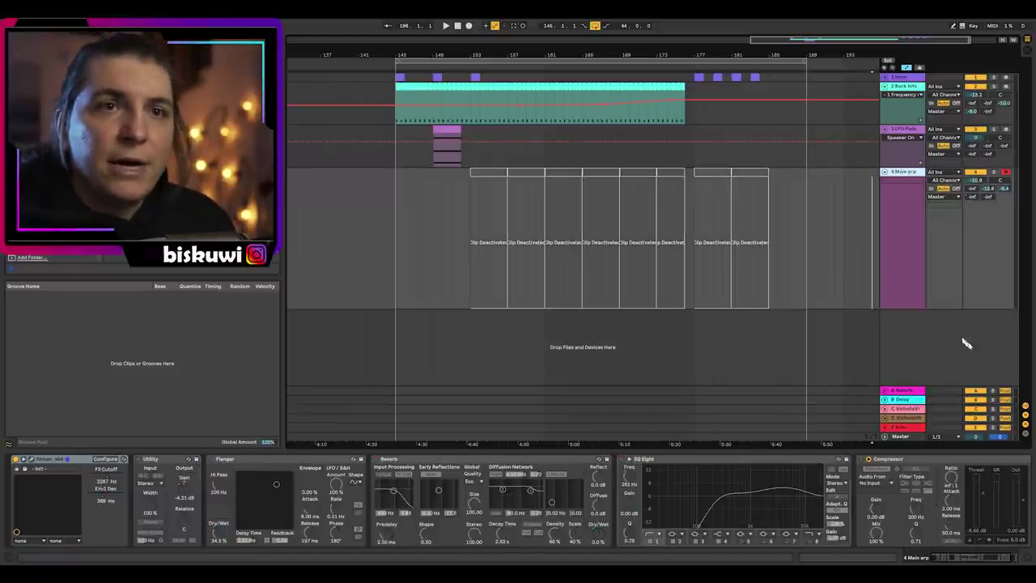
pyautogui.click(991, 399)
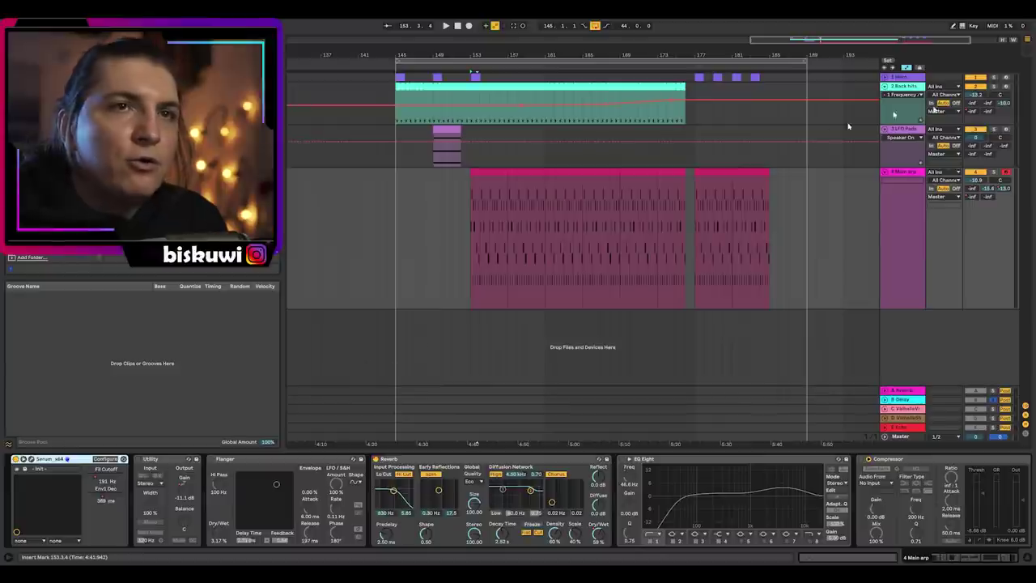
# Show the Serum Fil Cutoff automation on the Main arp track and turn on its EQ Eight and Utility devices.
pyautogui.click(913, 179)
pyautogui.click(905, 183)
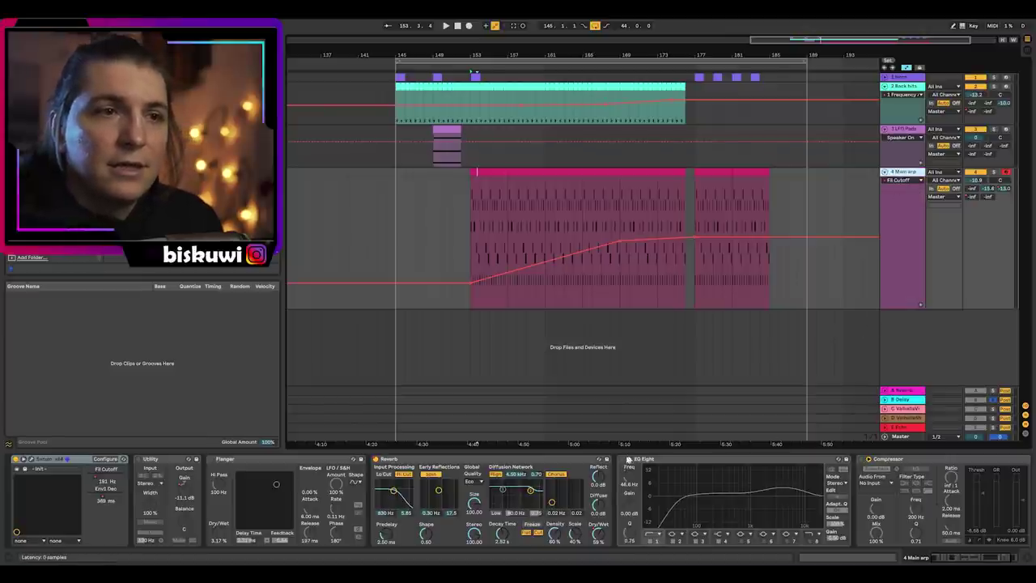
pyautogui.click(622, 459)
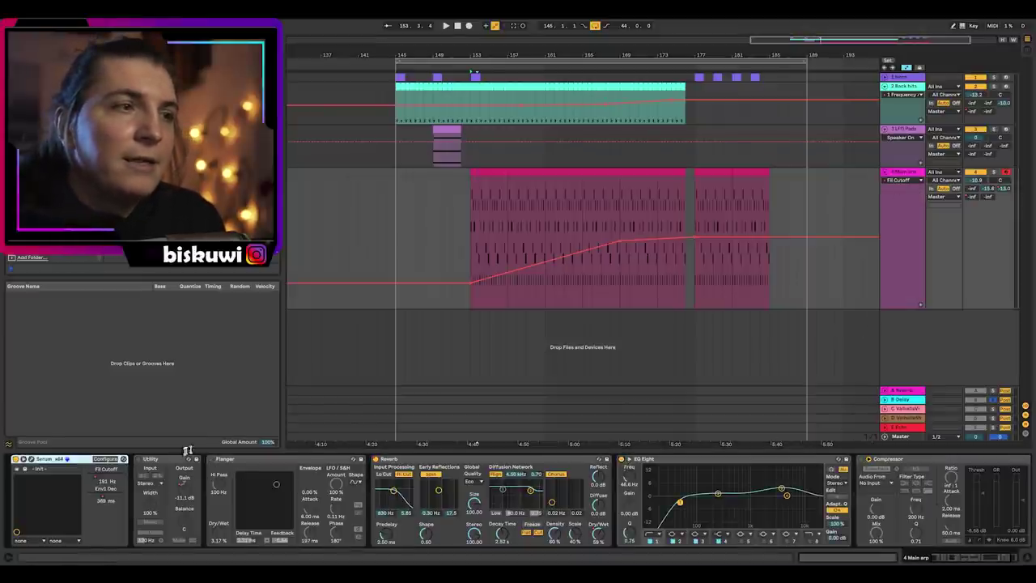
pyautogui.click(139, 459)
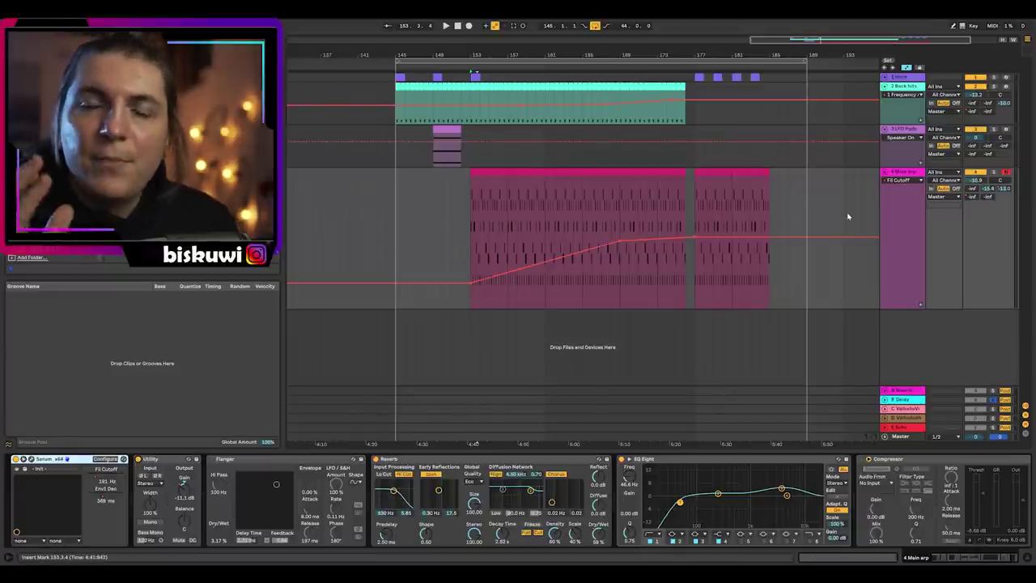
# View the Main arp's Serum Env1 Dec automation, return to Fil Cutoff, and audition the filter rise at two points in the clips.
pyautogui.click(896, 181)
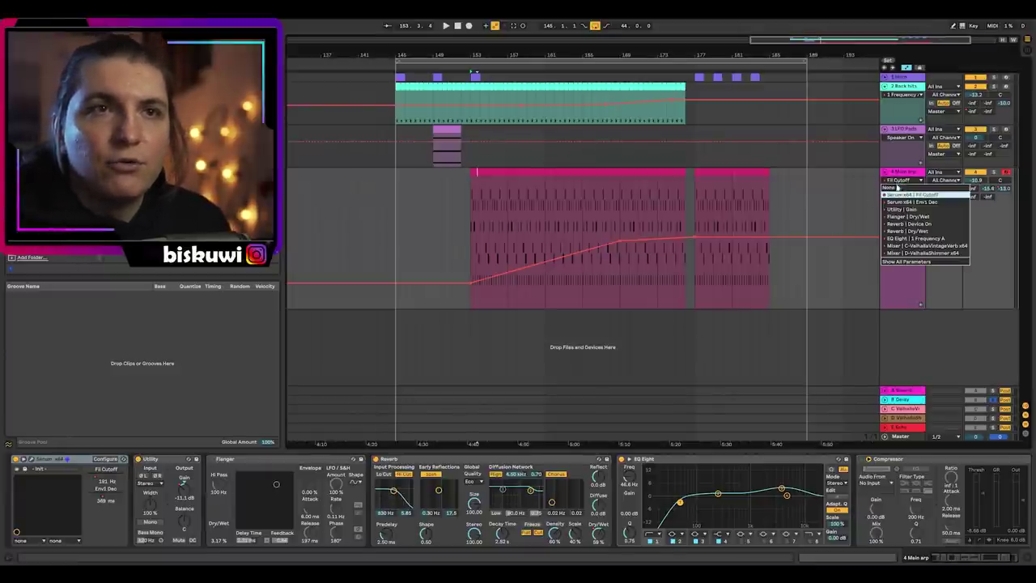
pyautogui.click(898, 203)
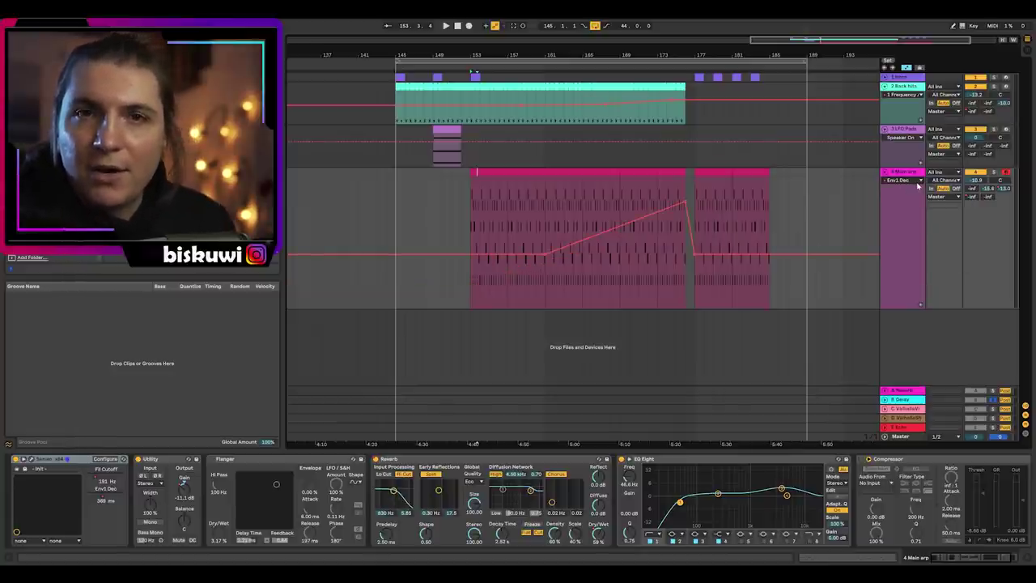
pyautogui.click(896, 181)
pyautogui.click(885, 206)
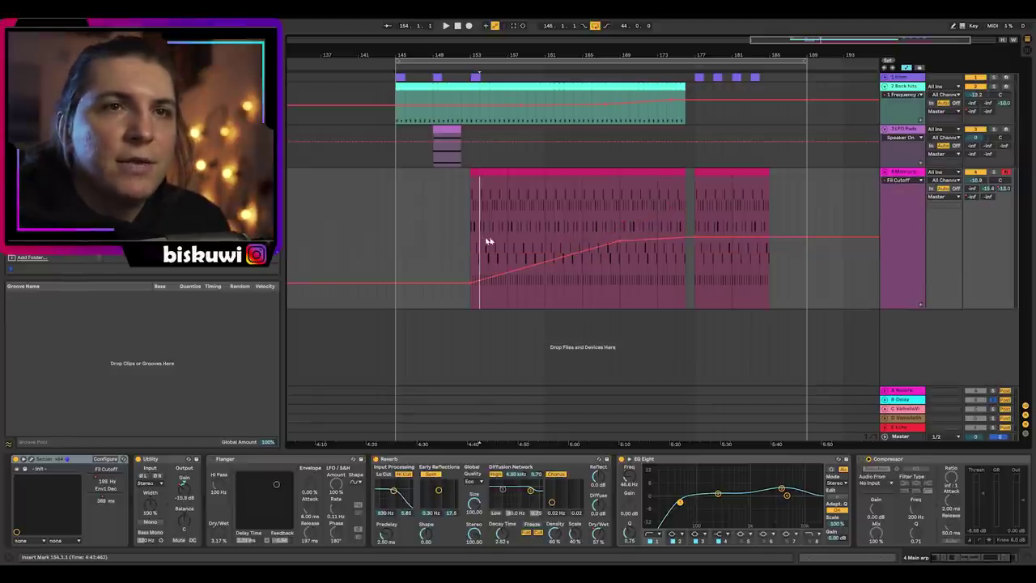
pyautogui.press('space')
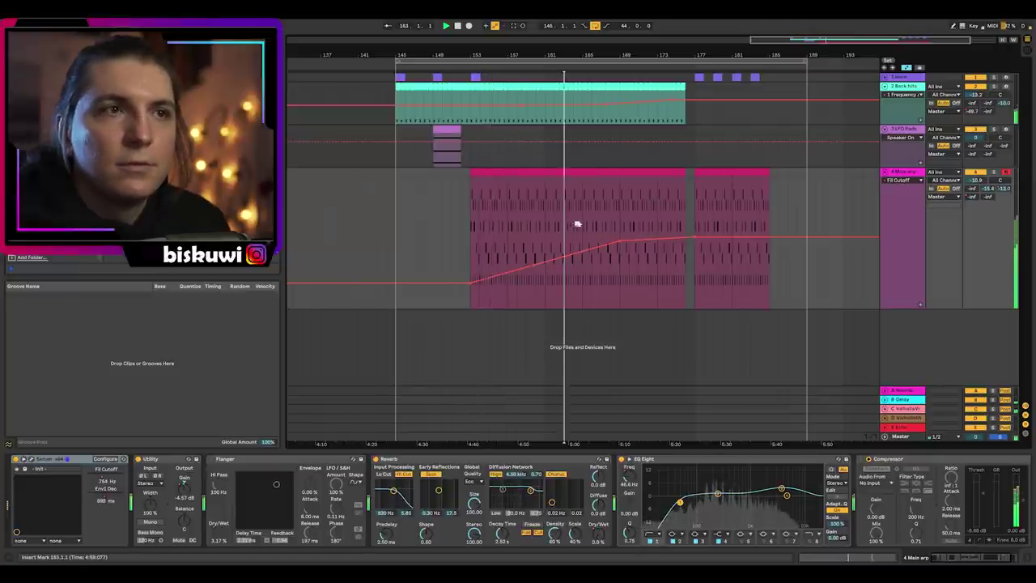
pyautogui.click(571, 224)
pyautogui.press('space')
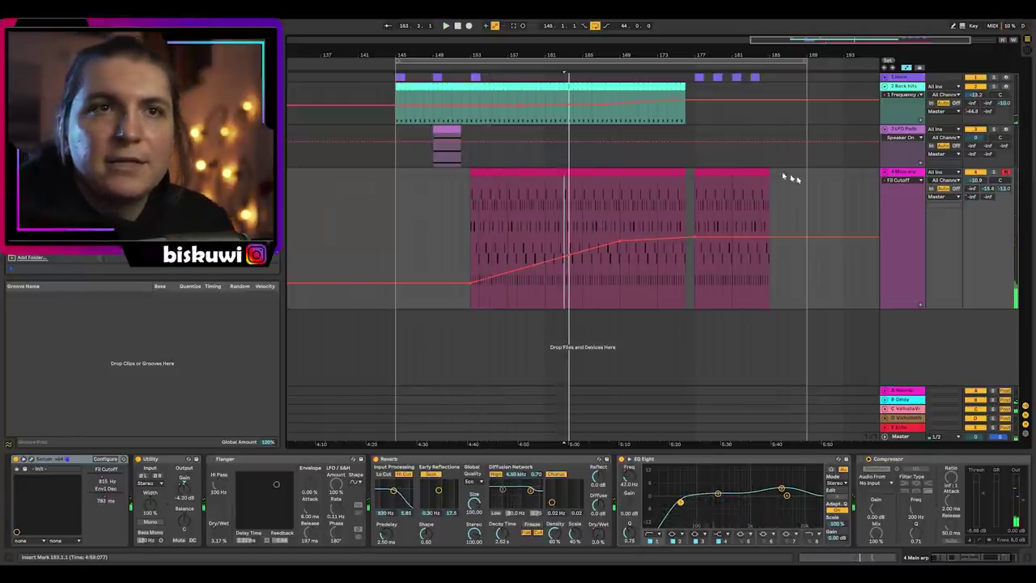
# Show the Serum Env1 Dec automation on the Main arp track and play the section where it rises.
pyautogui.click(917, 181)
pyautogui.click(899, 207)
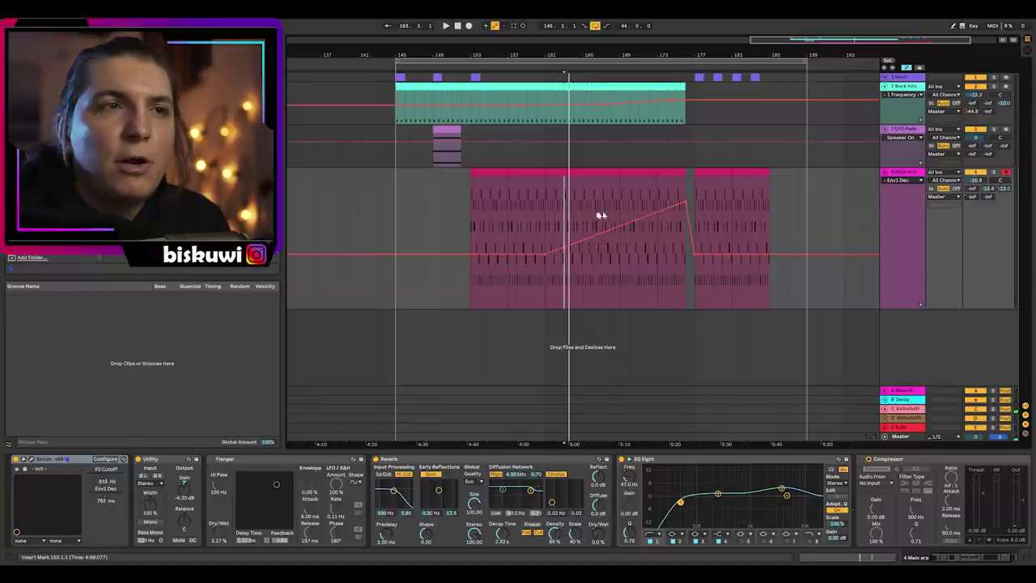
pyautogui.press('space')
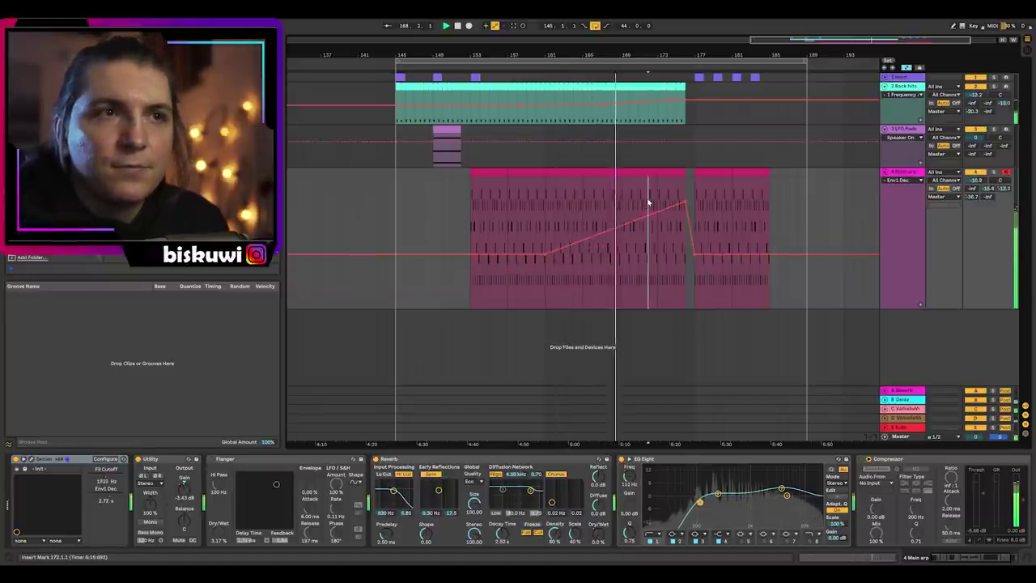
# Show the Utility Gain automation on the Main arp track and play it from bar 154, skipping ahead to bar 162.
pyautogui.click(900, 180)
pyautogui.click(910, 209)
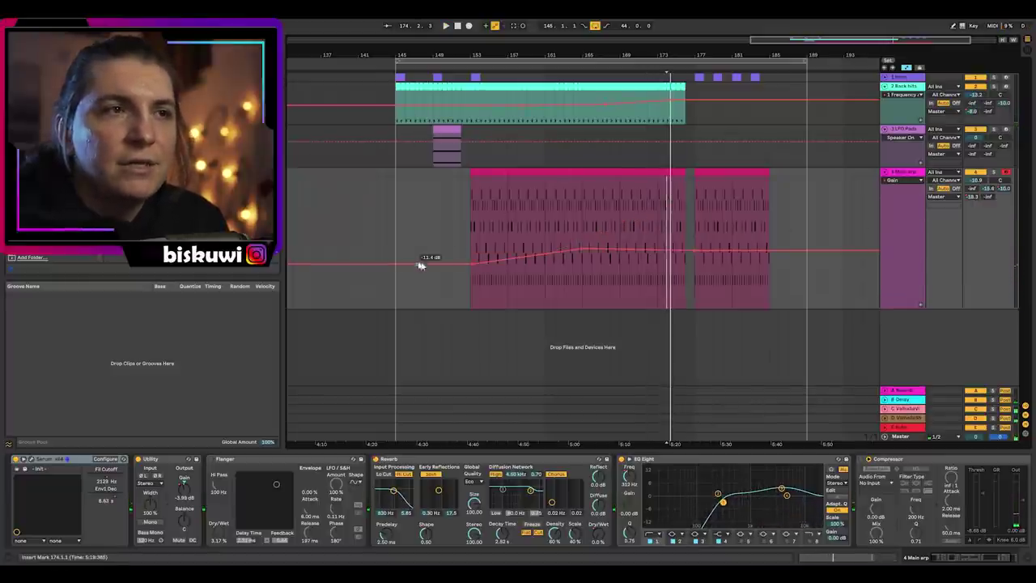
pyautogui.click(476, 234)
pyautogui.press('space')
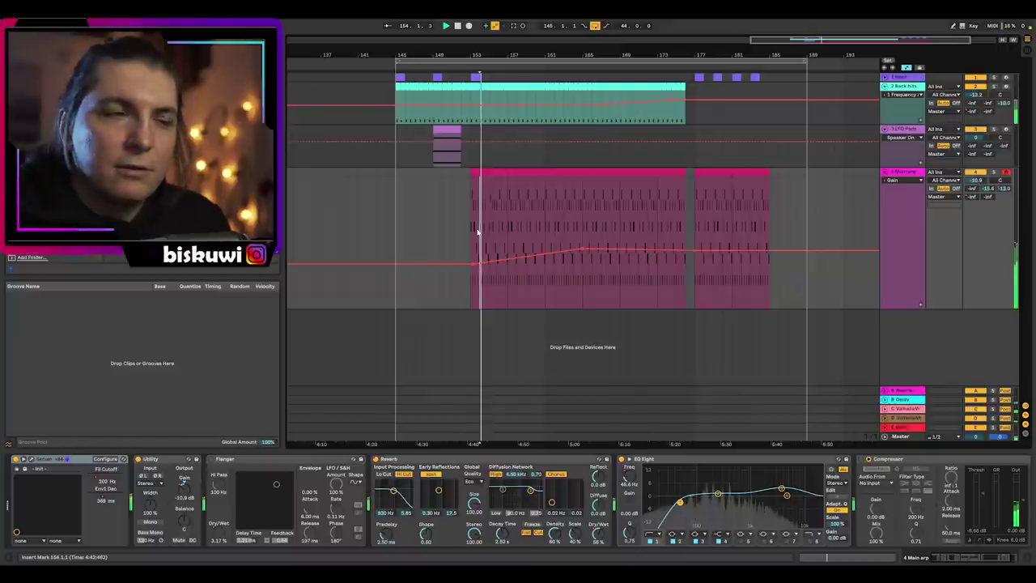
pyautogui.click(557, 234)
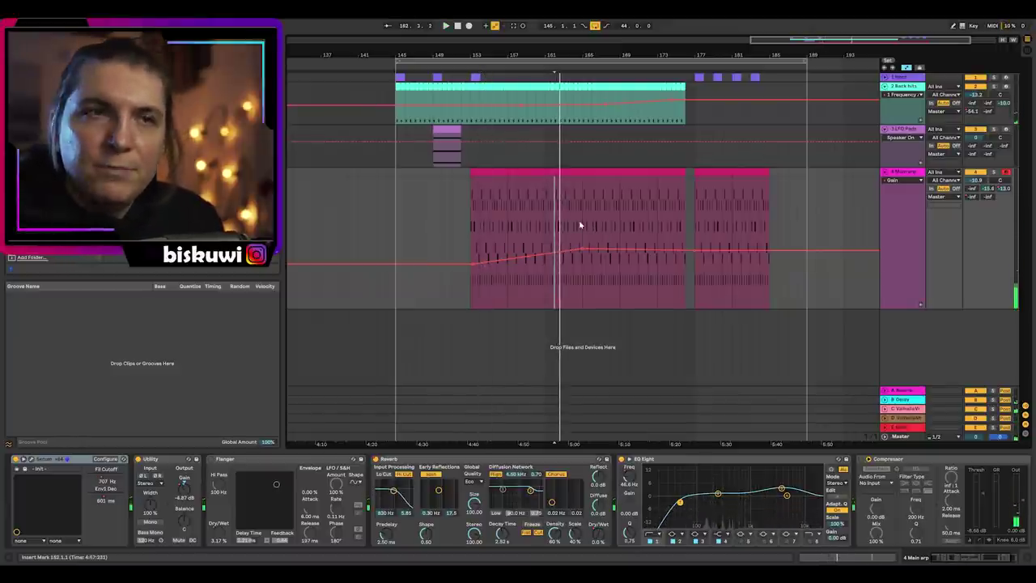
# Show the Flanger Dry/Wet automation on the Main arp track and locate its jump at bar 177.
pyautogui.click(898, 180)
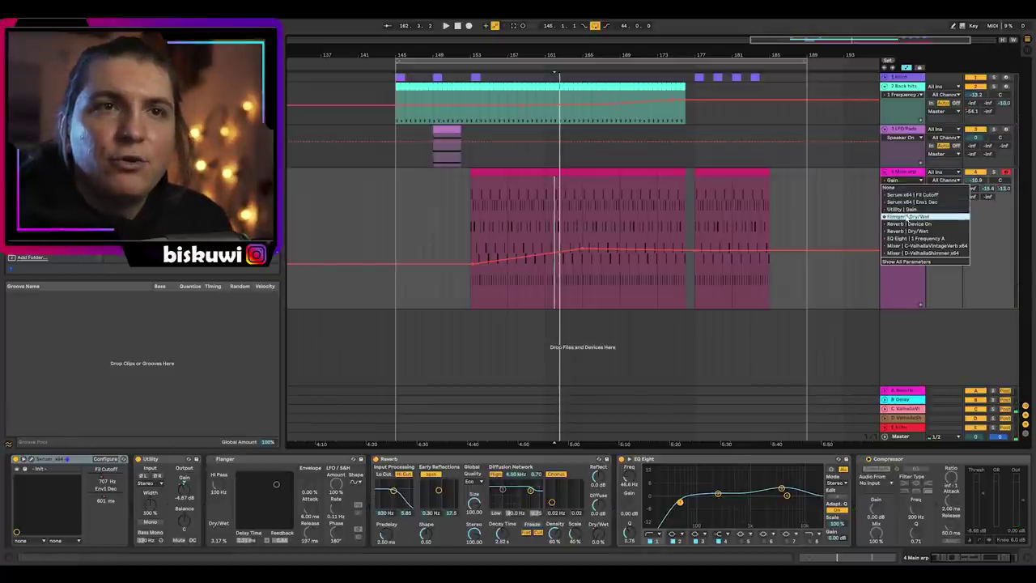
pyautogui.click(894, 225)
pyautogui.click(696, 247)
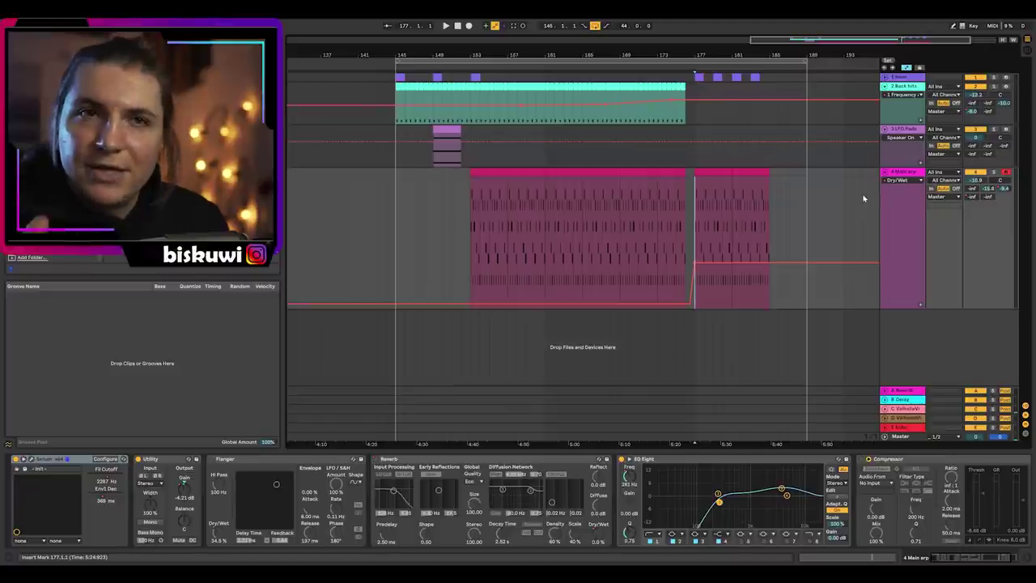
# Review the Reverb Device On and Reverb Dry/Wet automation on the Main arp track, and audition the dry/wet fade from the first clip.
pyautogui.click(899, 180)
pyautogui.click(901, 192)
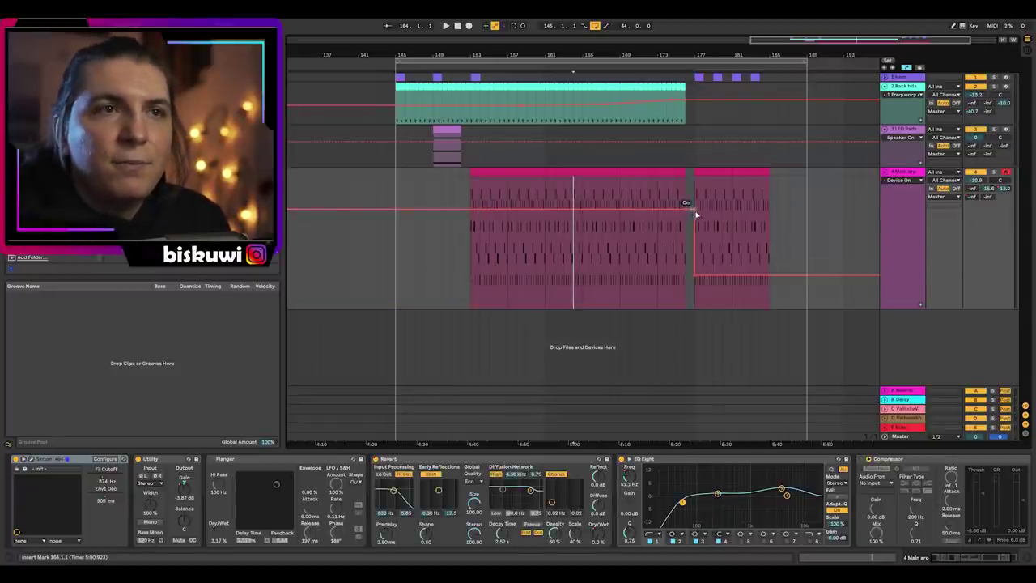
pyautogui.click(899, 180)
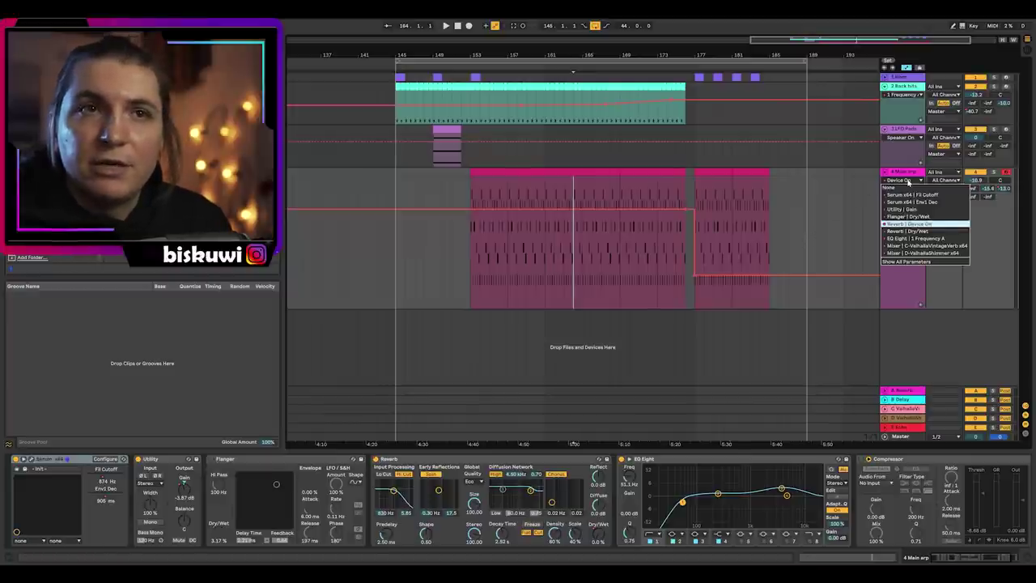
pyautogui.click(901, 227)
pyautogui.click(471, 201)
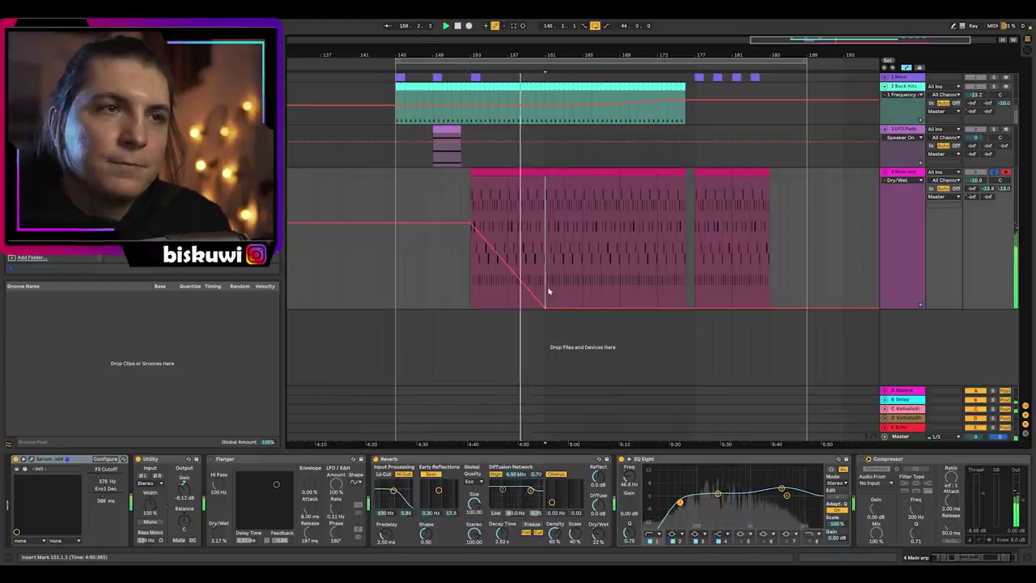
# Review the Main arp's EQ Eight 1 Frequency A automation and its send automation to C-ValhallaVintageVerb.
pyautogui.click(900, 180)
pyautogui.click(910, 239)
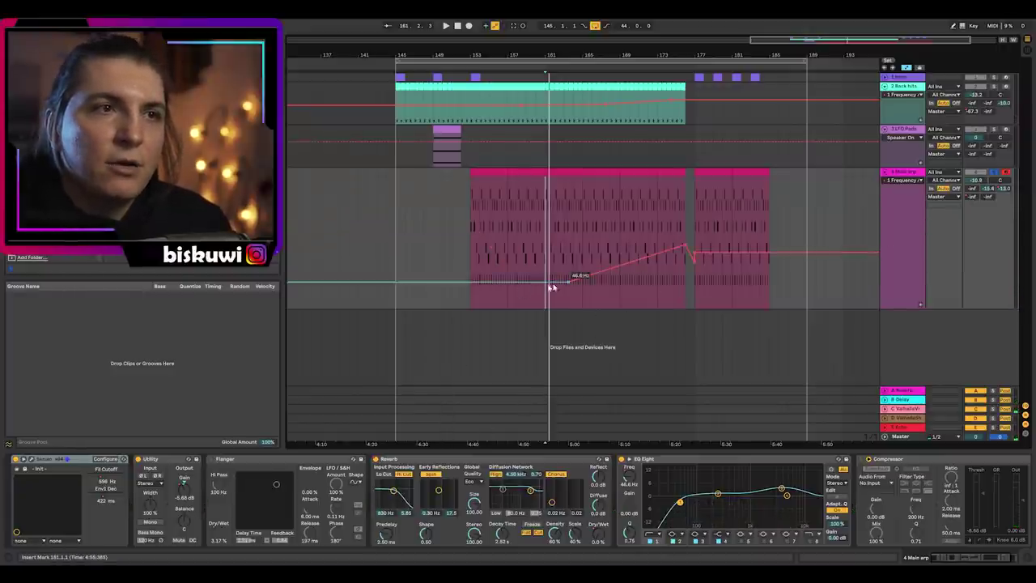
pyautogui.click(903, 181)
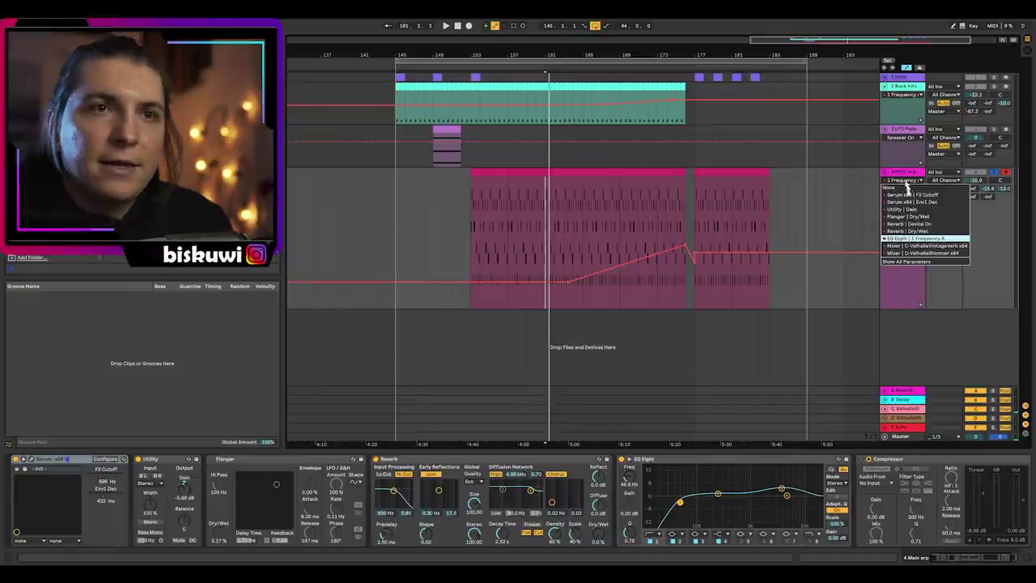
pyautogui.click(907, 244)
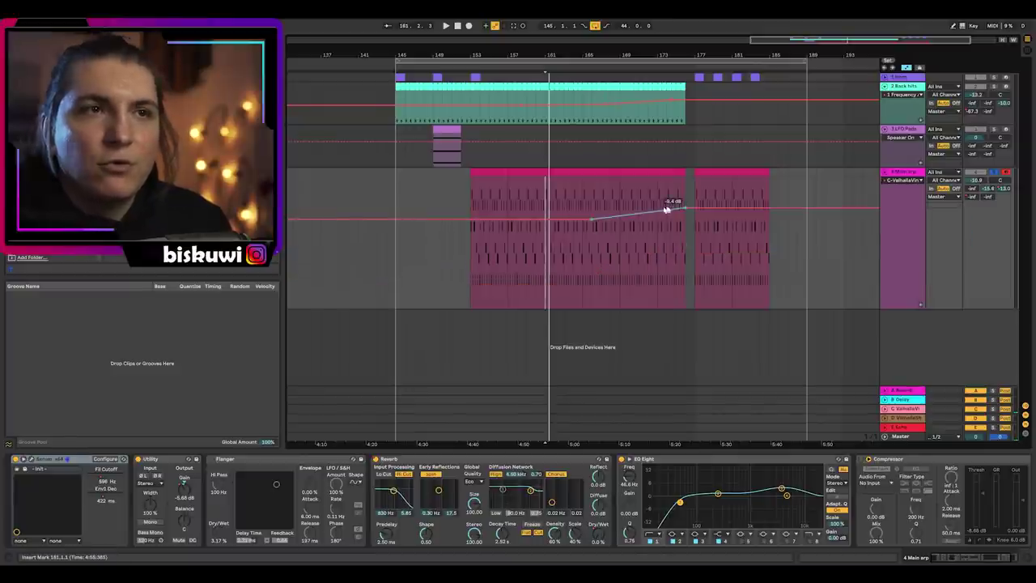
# Show the Main arp's D-ValhallaShimmer send automation and play the arp, skipping ahead to the end of the send's rise.
pyautogui.click(904, 181)
pyautogui.click(906, 257)
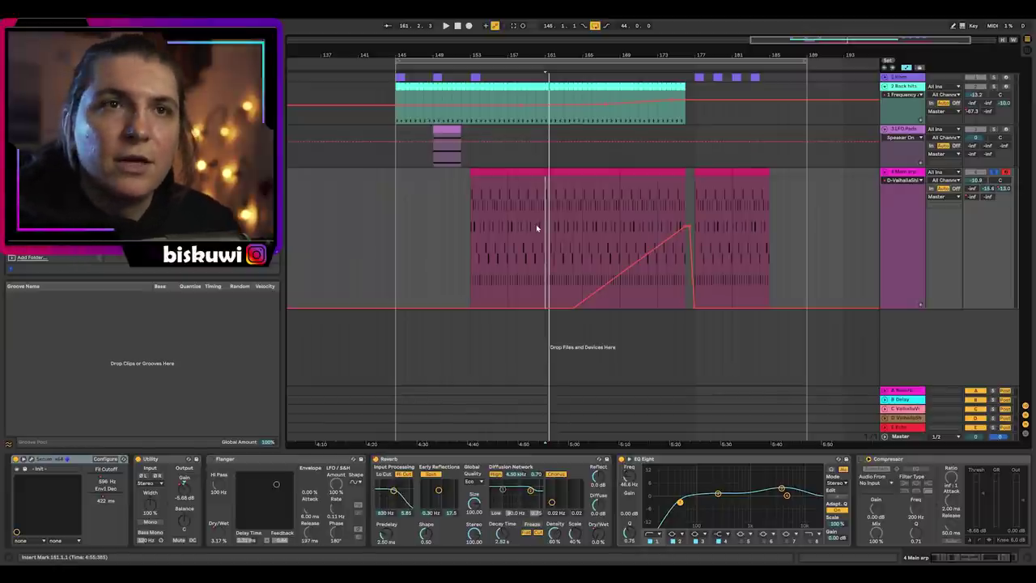
pyautogui.click(494, 220)
pyautogui.press('space')
pyautogui.click(647, 203)
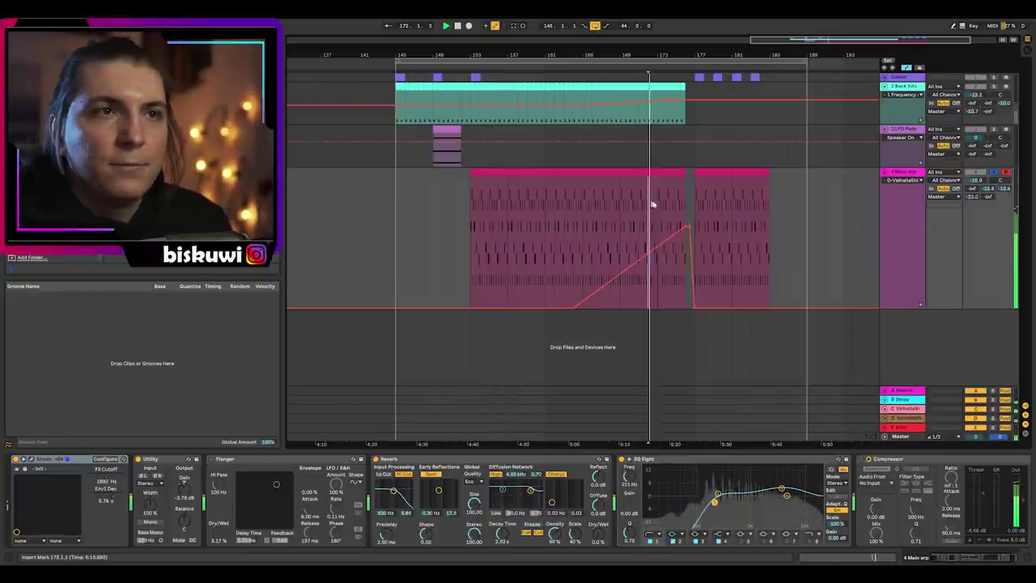
pyautogui.click(674, 200)
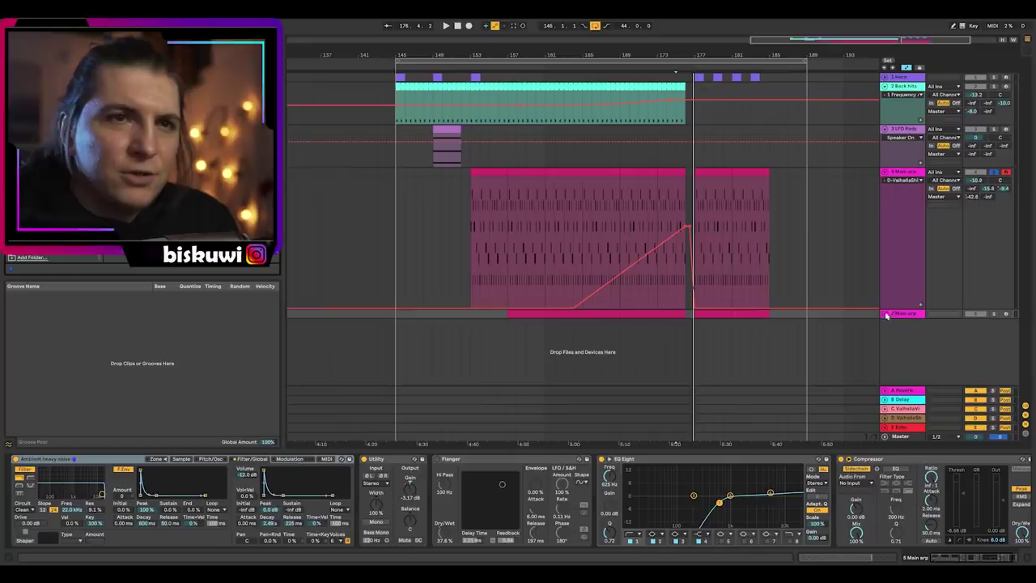
# Show the Ambient heavy noise sample on the unfolded second Main arp track, and play that track from bar 157, skipping ahead.
pyautogui.click(880, 324)
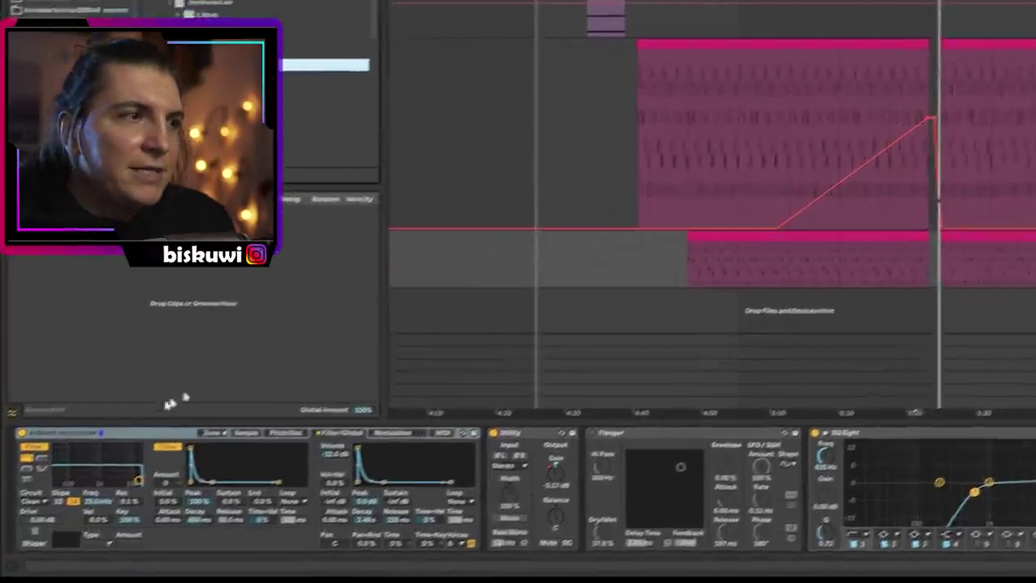
pyautogui.click(180, 459)
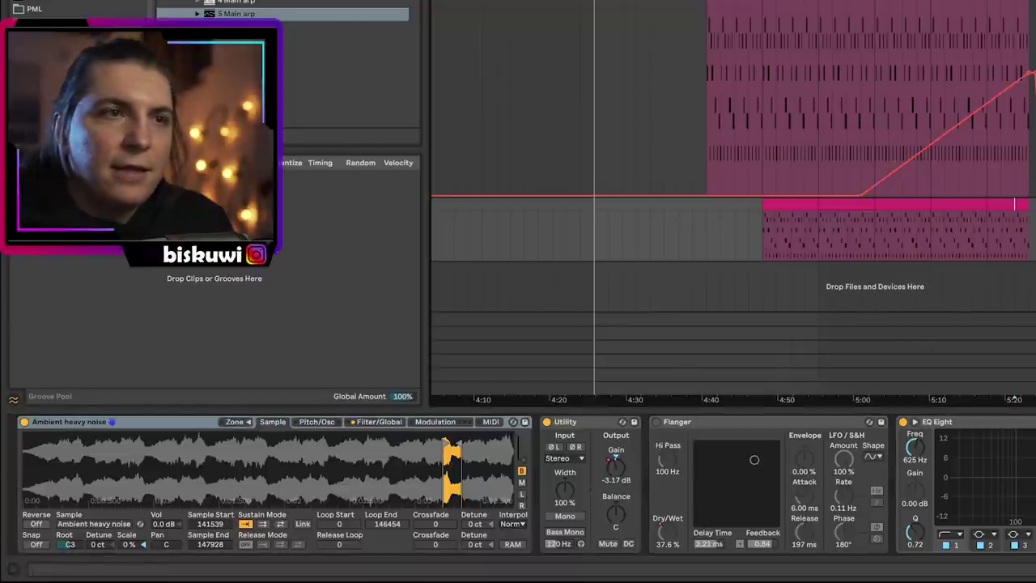
pyautogui.click(765, 222)
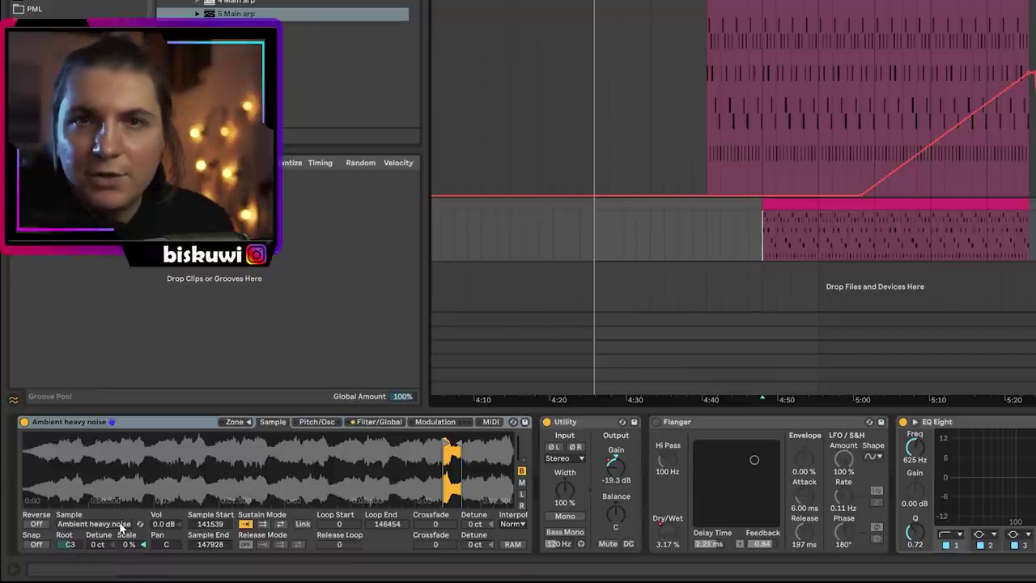
pyautogui.press('space')
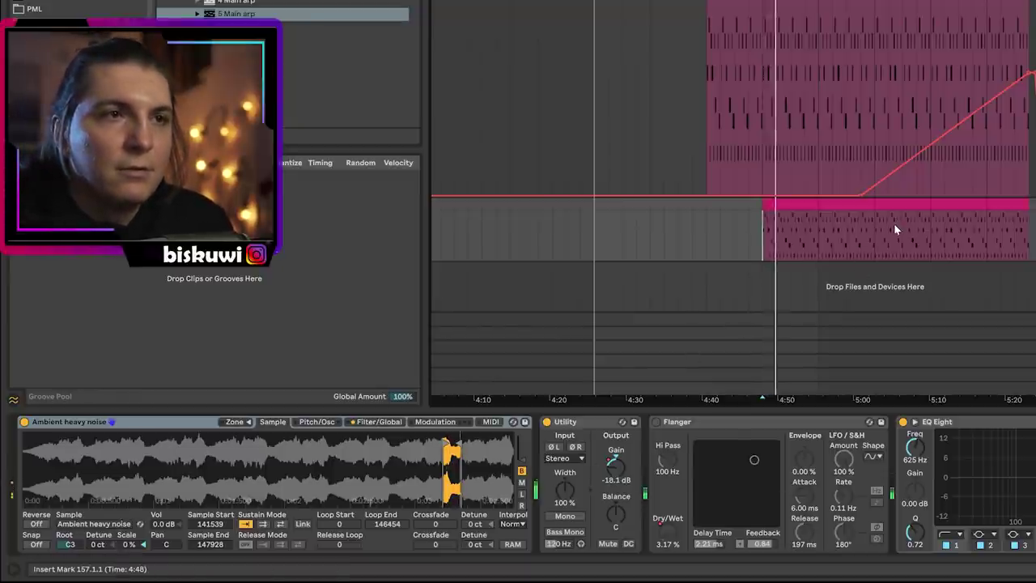
pyautogui.click(931, 234)
pyautogui.click(974, 233)
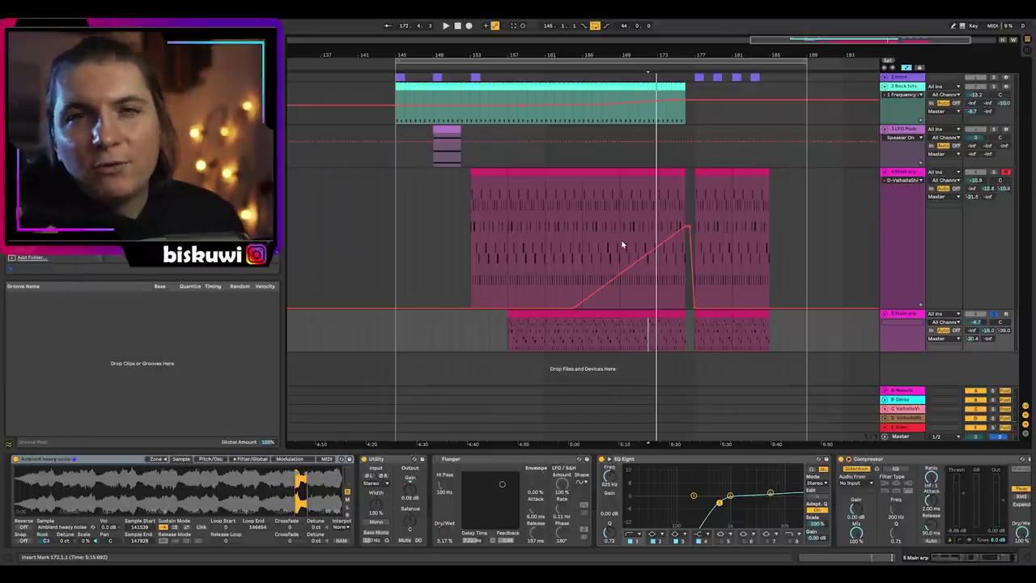
# Review the second Main arp track's automation for Utility Gain, Flanger Dry/Wet, and the C-ValhallaVintageVerb send.
pyautogui.click(894, 327)
pyautogui.click(907, 340)
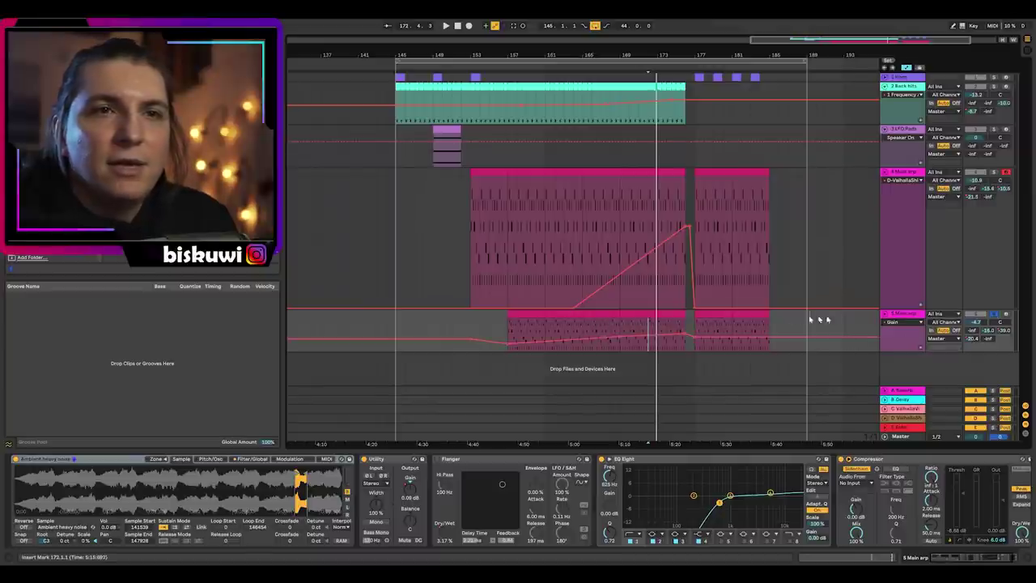
pyautogui.click(891, 322)
pyautogui.click(903, 338)
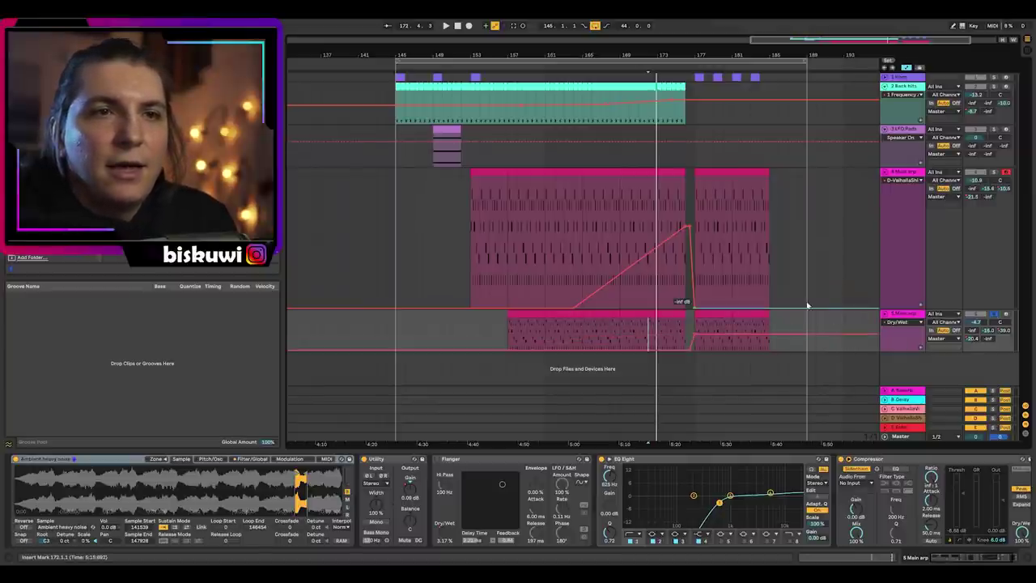
pyautogui.click(899, 323)
pyautogui.click(913, 353)
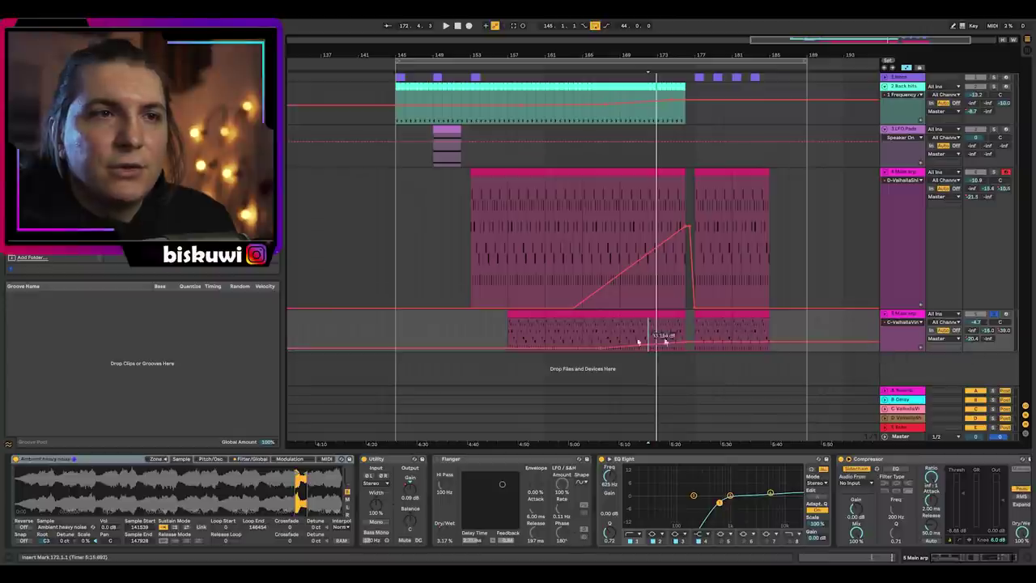
# Play the Main arp tracks with the other tracks from bar 169 and fold both arp tracks.
pyautogui.click(620, 225)
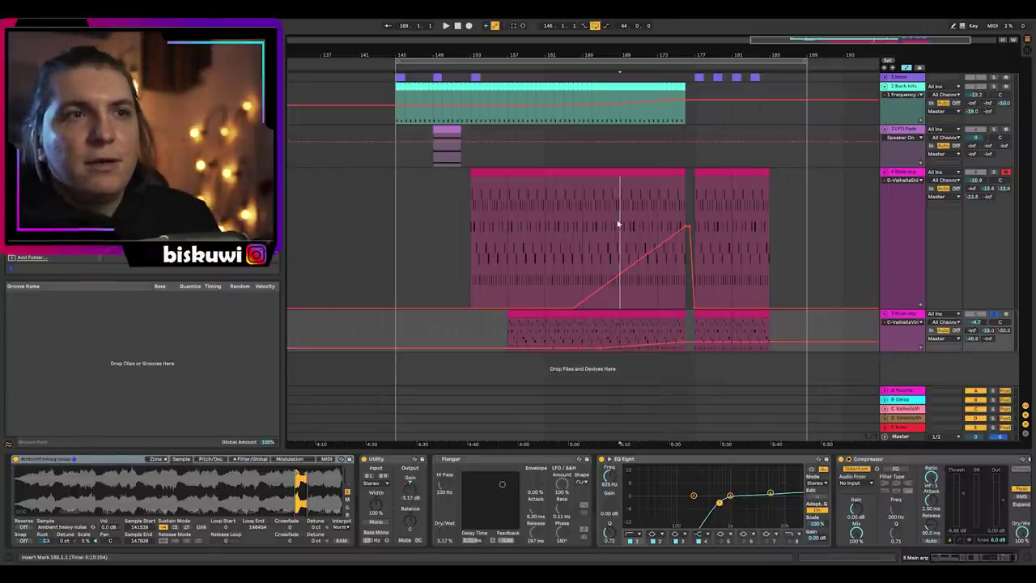
pyautogui.press('space')
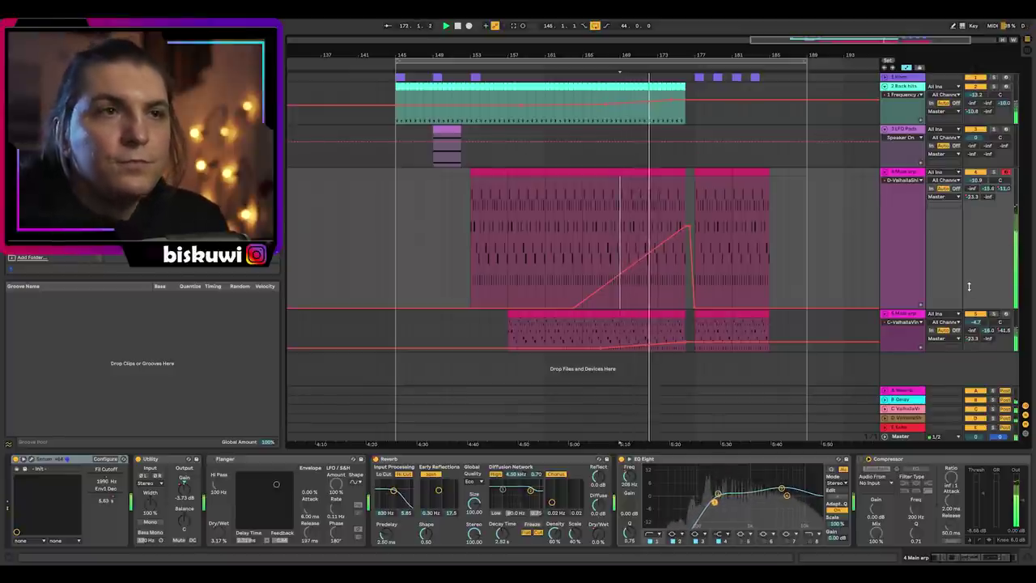
pyautogui.hotkey('alt', 'u')
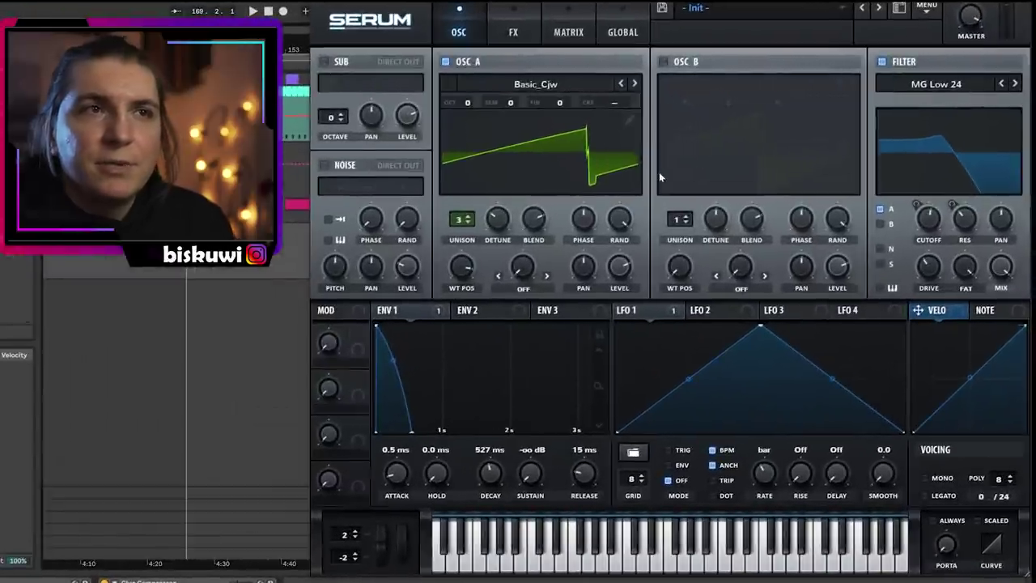
# Review the effects rack of the first Blips track's Serum patch, including its Distortion and Compressor.
pyautogui.click(515, 31)
pyautogui.click(331, 114)
pyautogui.click(331, 138)
pyautogui.click(333, 162)
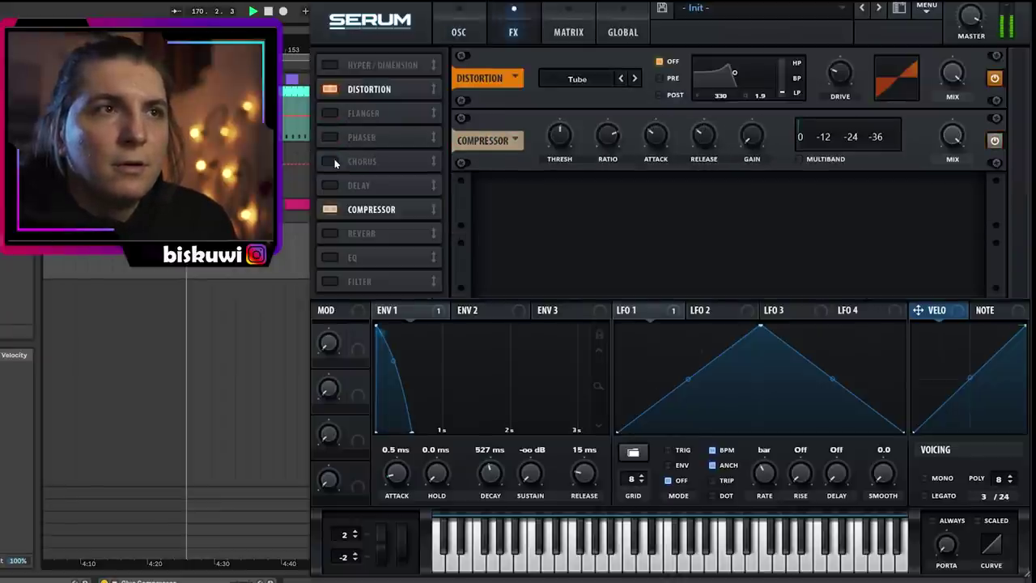
pyautogui.click(331, 162)
pyautogui.click(331, 138)
pyautogui.click(331, 113)
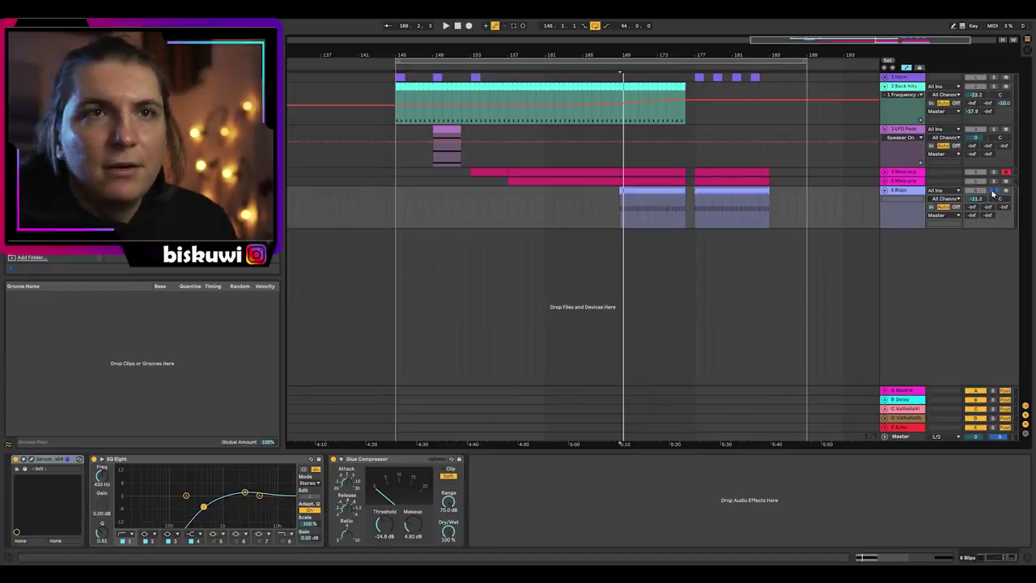
# Play the first Blips track soloed from bar 169 and with the other tracks unmuted.
pyautogui.press('space')
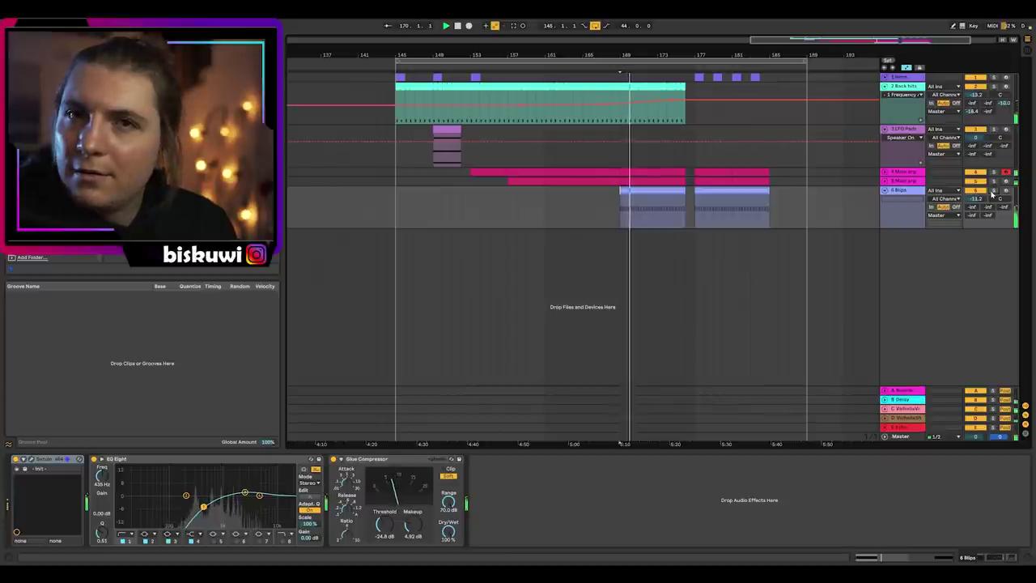
pyautogui.click(993, 191)
pyautogui.press('space')
pyautogui.press('space')
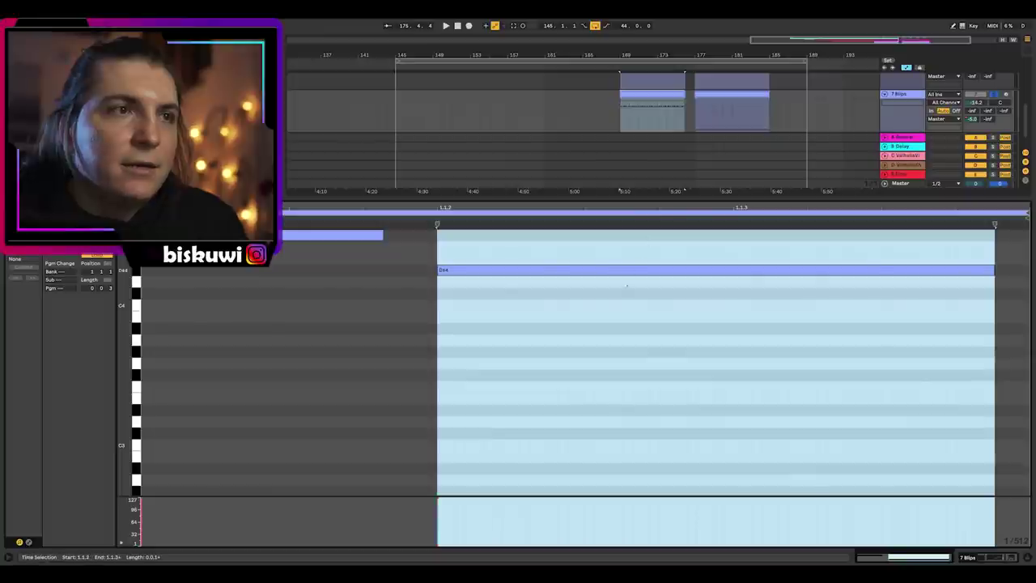
# Inspect the second Blips track's MIDI note and its Serum patch's oscillator, envelope and effects settings.
pyautogui.click(307, 305)
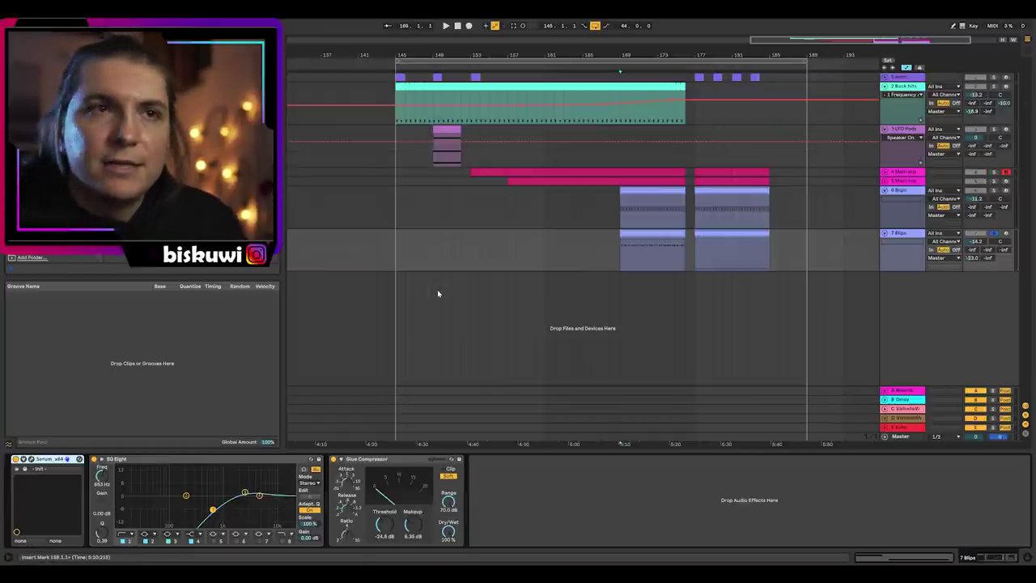
pyautogui.click(16, 469)
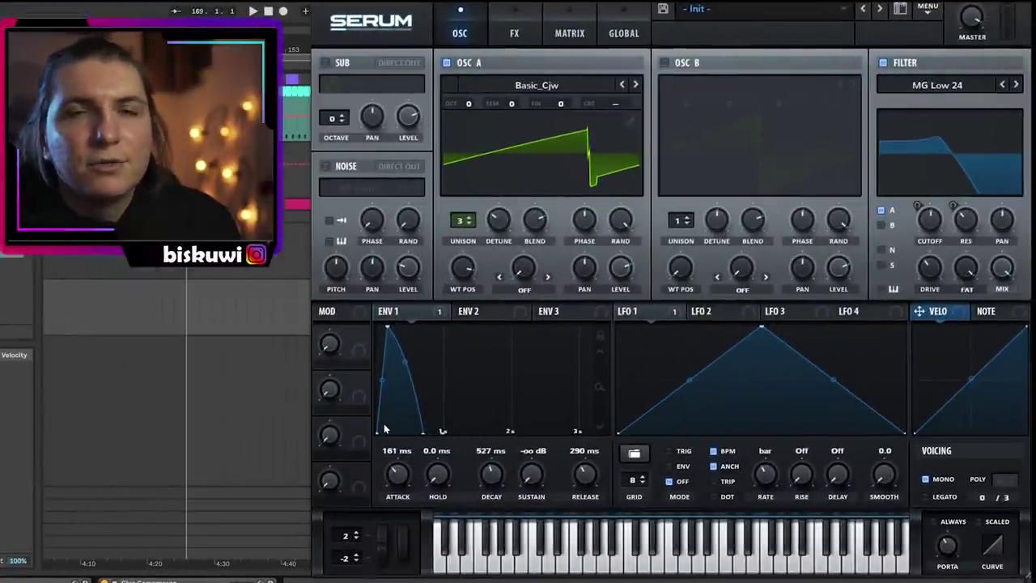
pyautogui.click(512, 31)
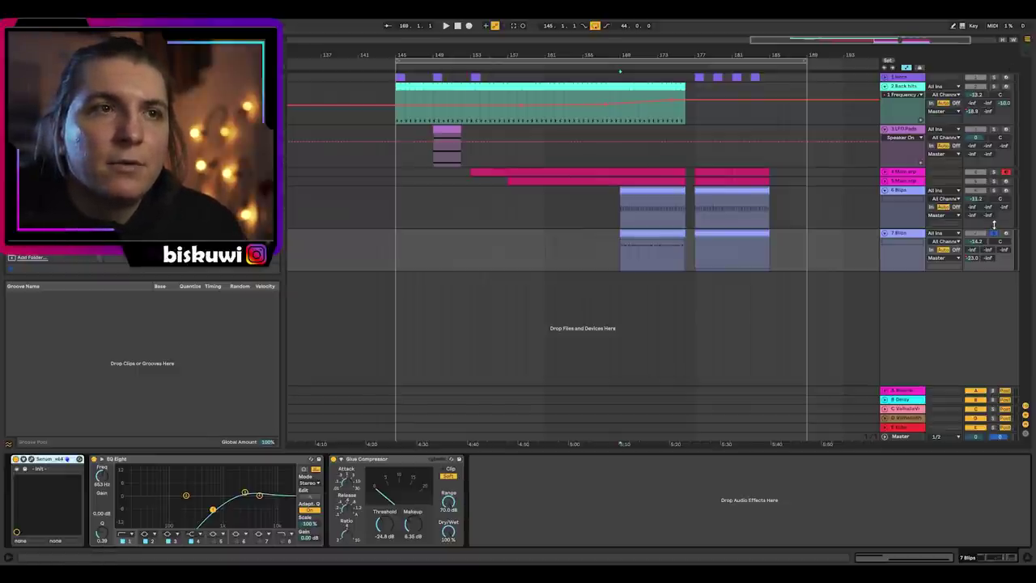
# Play the second Blips track soloed from bar 169, skip ahead to bar 172, and play it together with the first Blips track.
pyautogui.press('space')
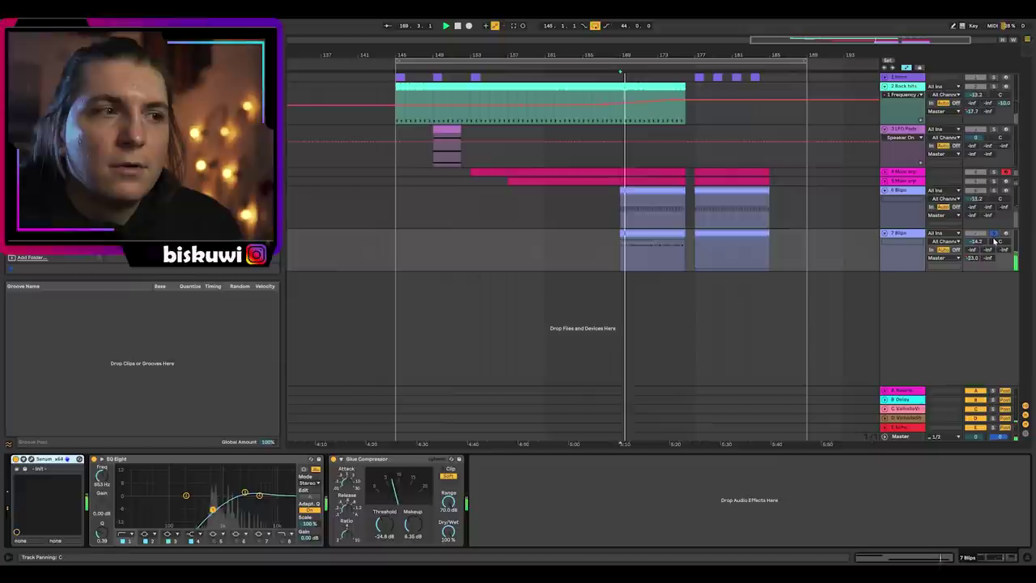
pyautogui.click(648, 253)
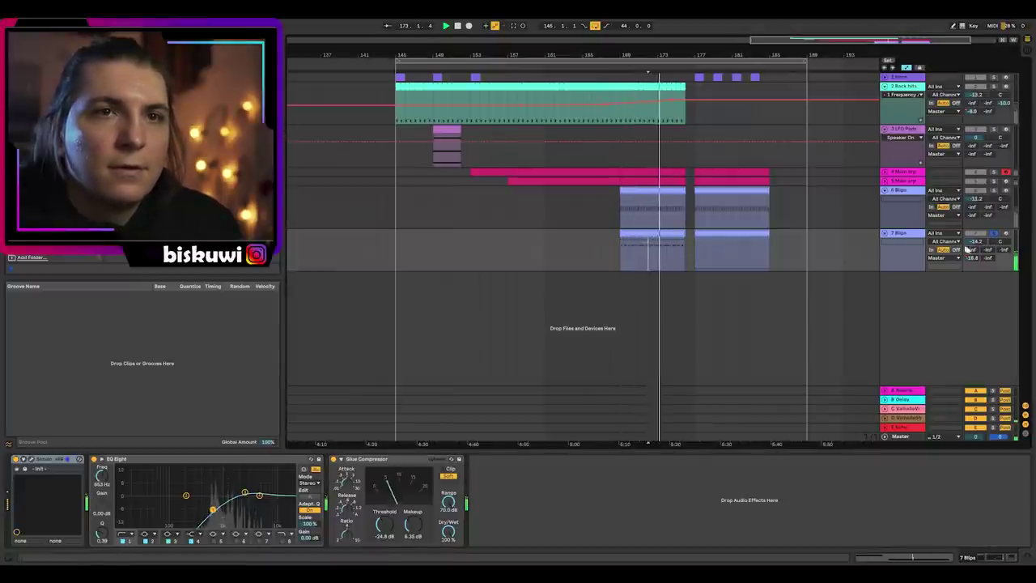
pyautogui.press('space')
pyautogui.press('space')
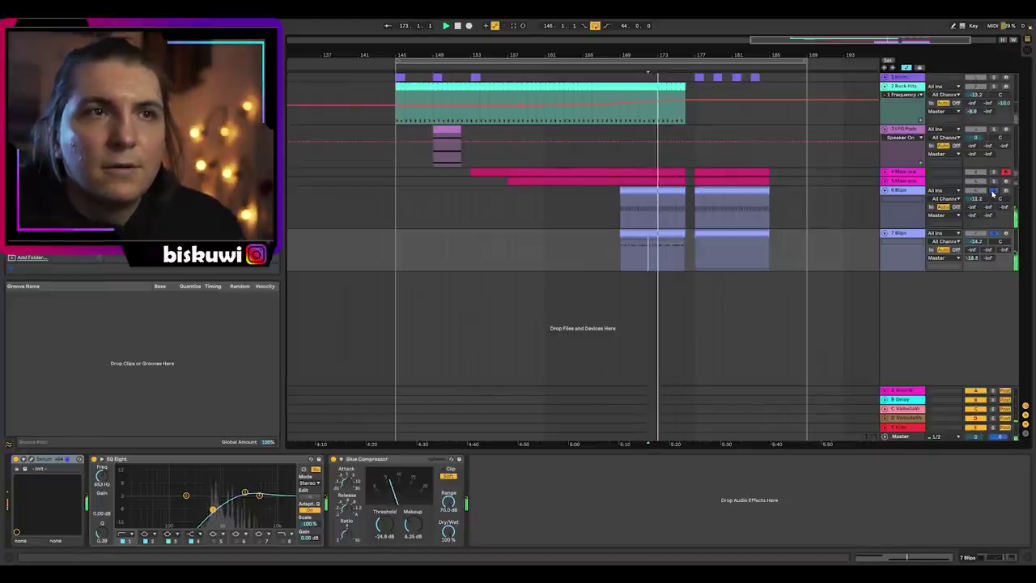
pyautogui.press('space')
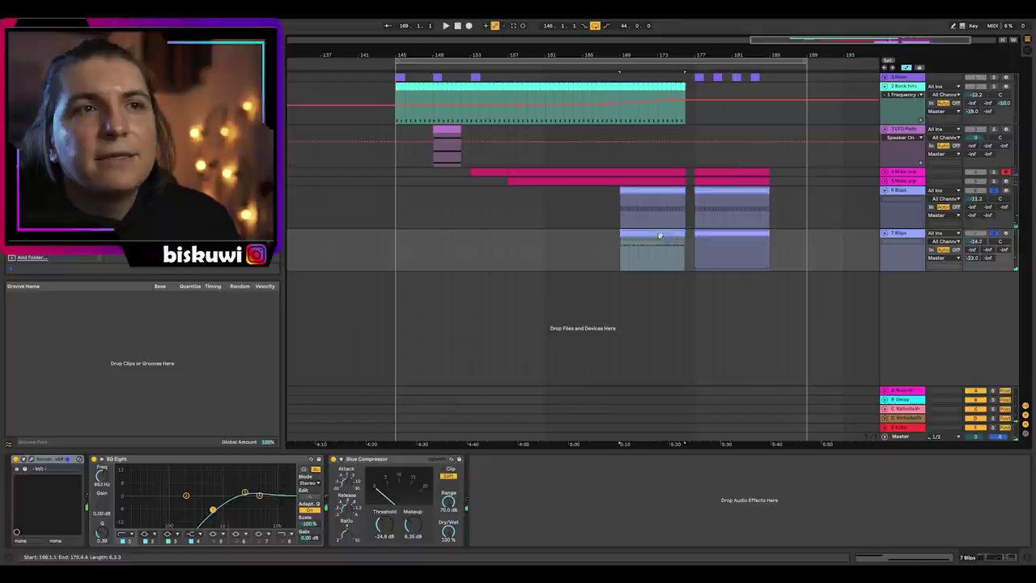
# Unsolo both Blips tracks and fold all tracks in the arrangement.
pyautogui.click(1004, 193)
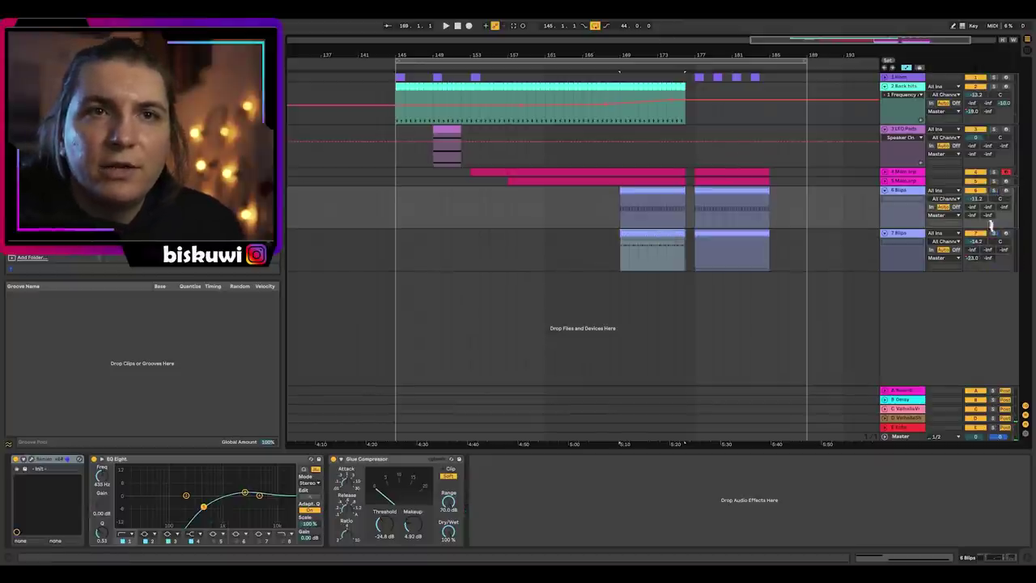
pyautogui.hotkey('ctrl', 'alt', 'u')
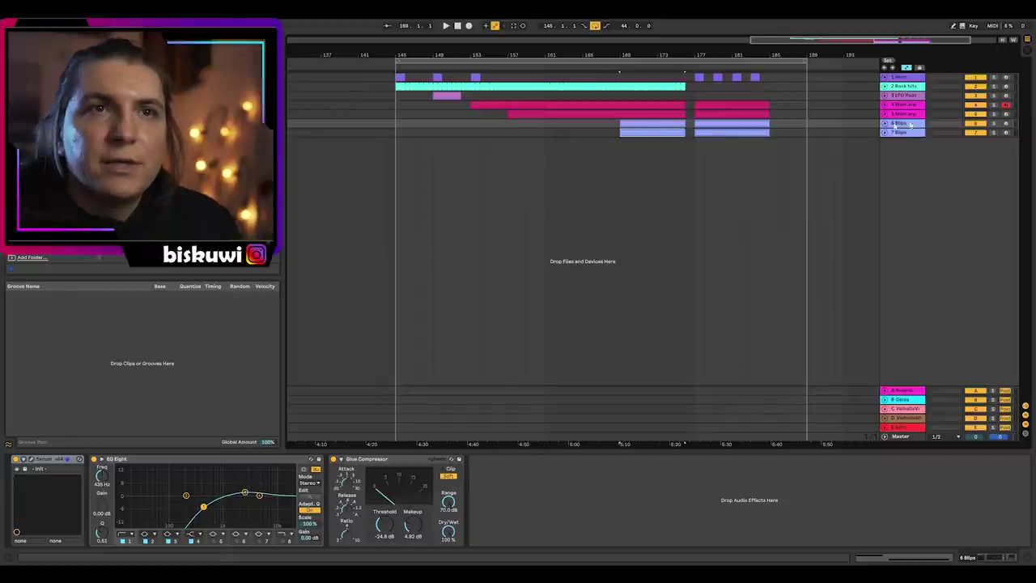
pyautogui.click(652, 132)
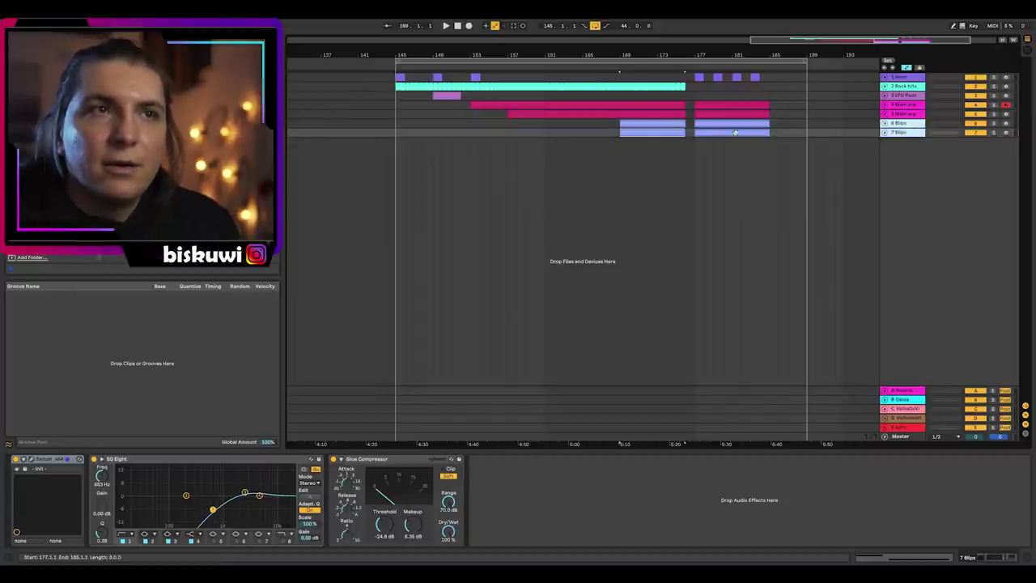
# Play the nOISE track from bar 169 and show its Serum patch's ARP white noise and MG Low 6 filter cutoff modulation.
pyautogui.click(644, 143)
pyautogui.press('space')
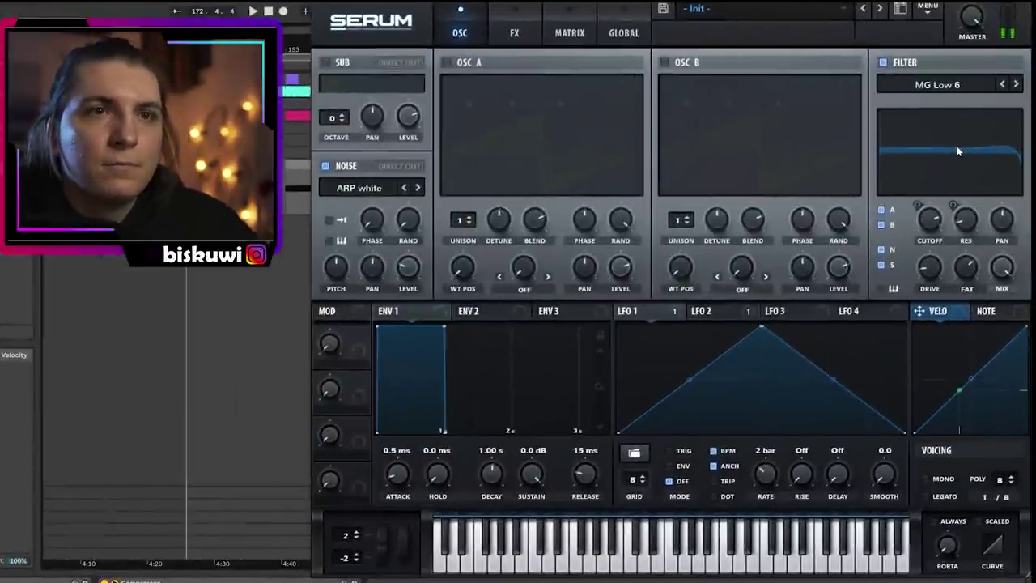
pyautogui.moveTo(957, 151); pyautogui.dragTo(956, 146)
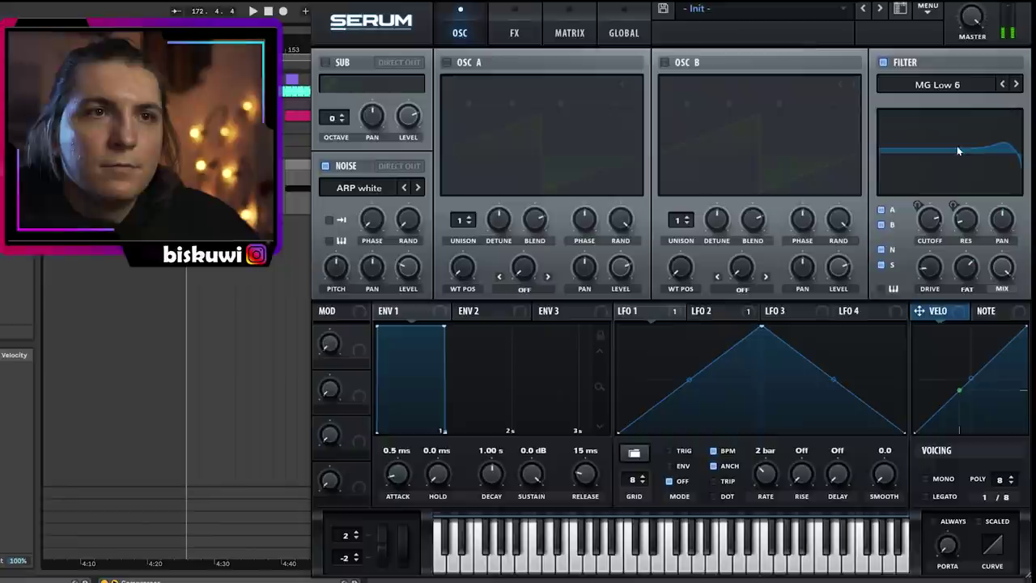
pyautogui.moveTo(931, 221); pyautogui.dragTo(939, 235)
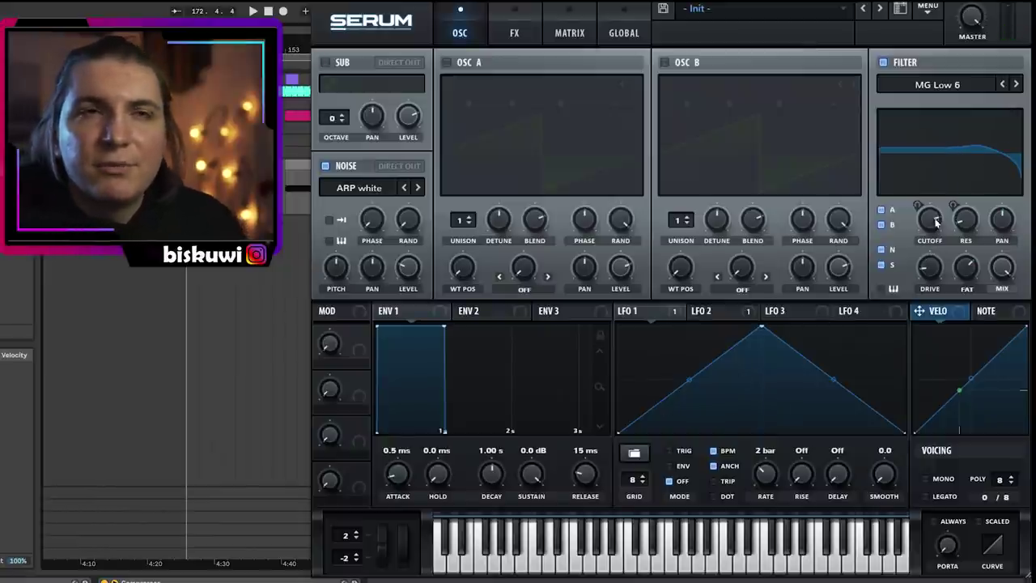
pyautogui.rightClick(939, 235)
pyautogui.click(995, 236)
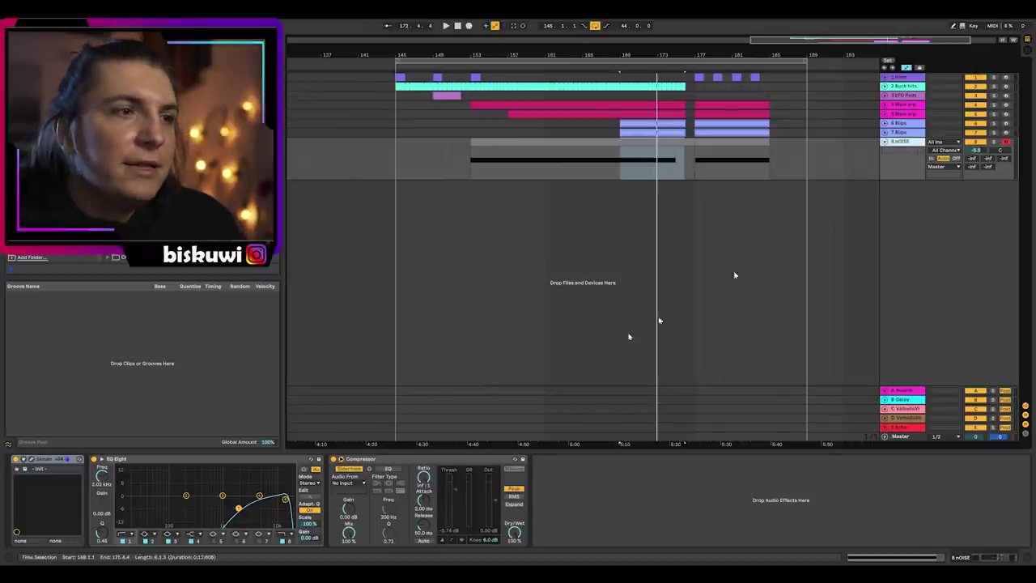
# Show the nOISE track's EQ Eight 8 Frequency A automation and play from bar 160, skipping ahead along the rise to bar 173.
pyautogui.press('a')
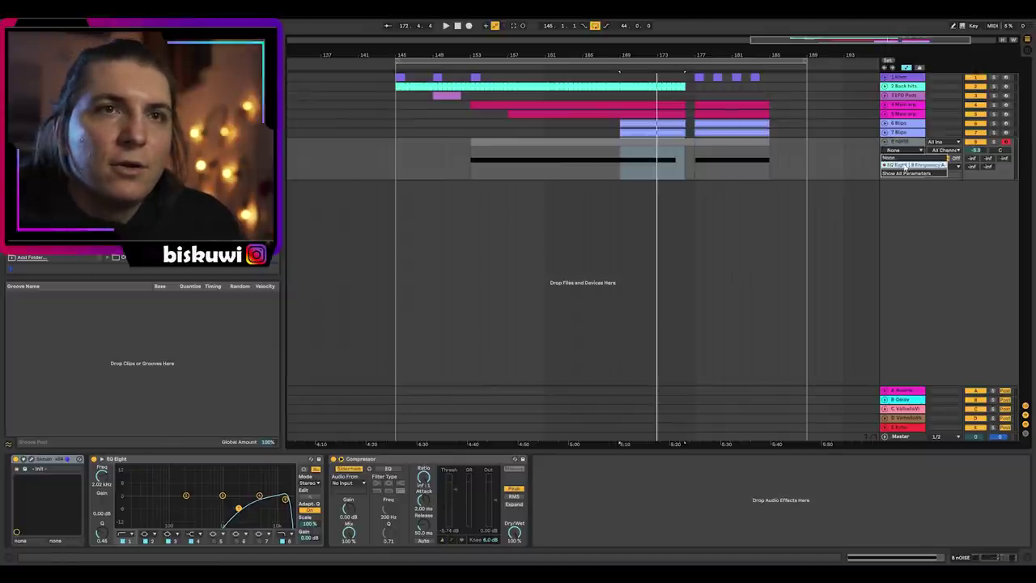
pyautogui.click(539, 166)
pyautogui.press('space')
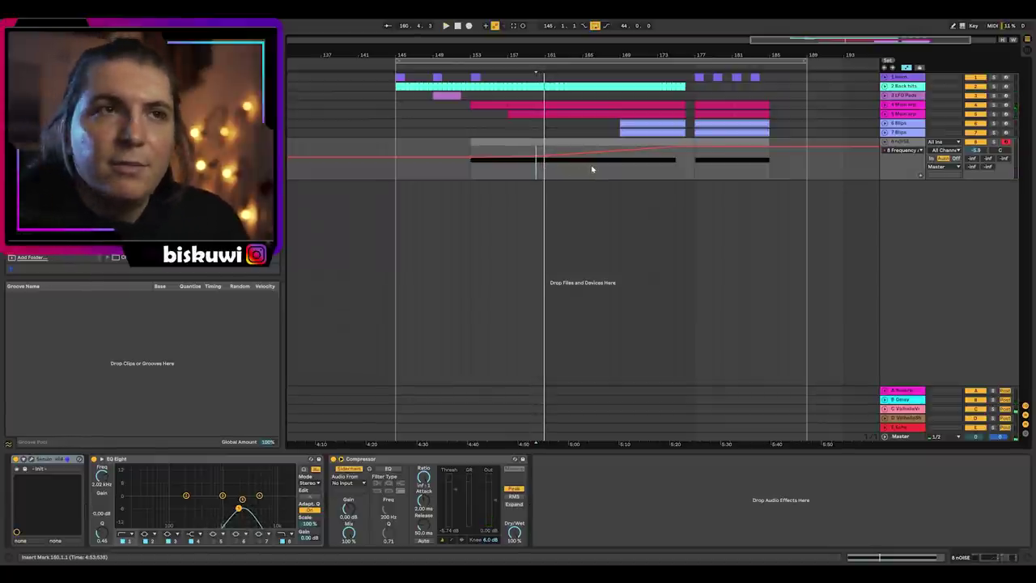
pyautogui.click(642, 168)
pyautogui.click(675, 163)
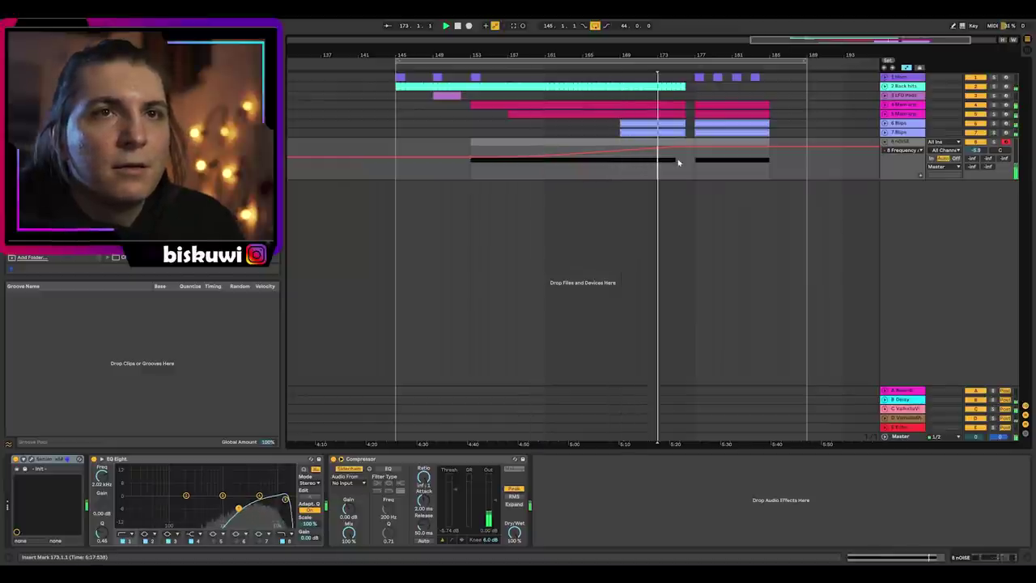
pyautogui.click(679, 162)
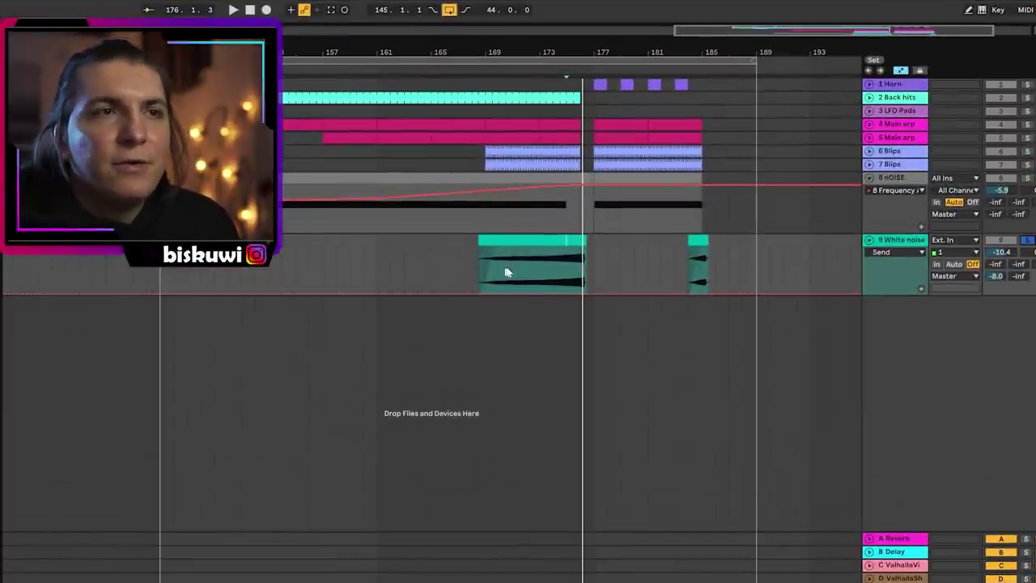
# Play the soloed White noise riser, skip ahead to bar 175, and examine the end of its clip around bar 176.
pyautogui.click(514, 275)
pyautogui.press('+')
pyautogui.press('space')
pyautogui.click(588, 266)
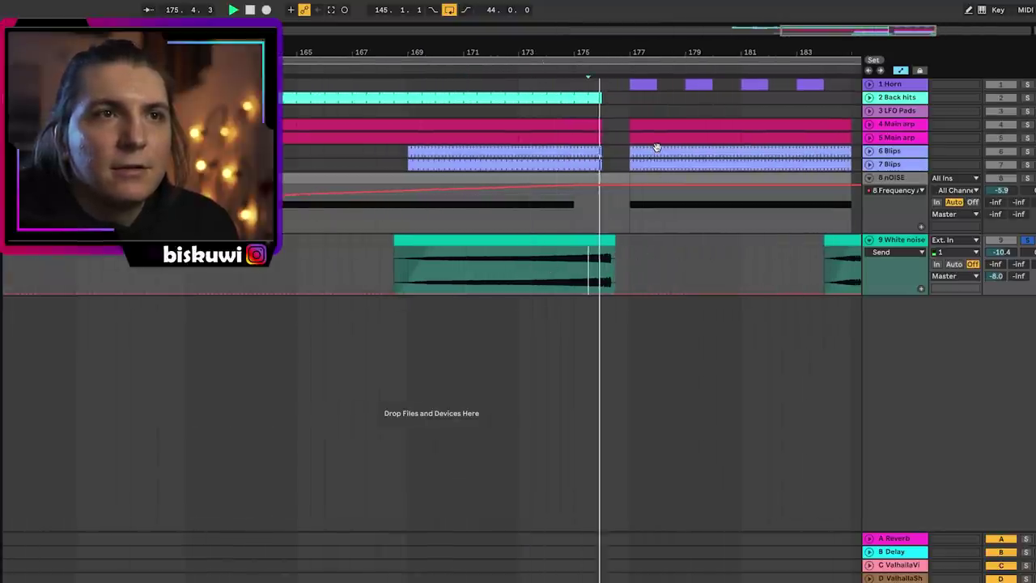
pyautogui.press('+')
pyautogui.press('+')
pyautogui.press('+')
pyautogui.press('+')
pyautogui.press('space')
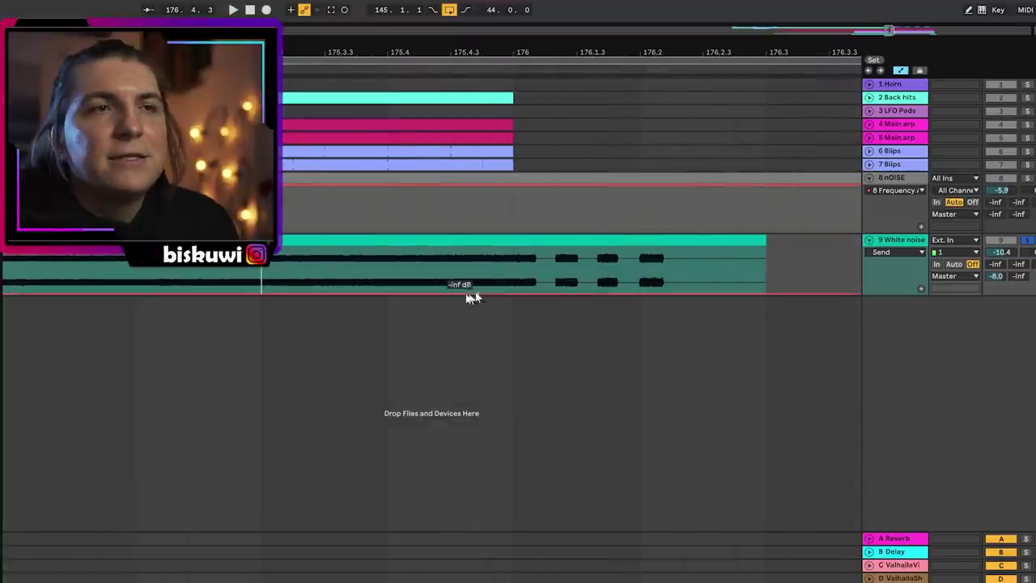
# Highlight a slice of the White noise clip before bar 176 and the three chopped bursts after it, and play that ending.
pyautogui.moveTo(418, 279); pyautogui.dragTo(465, 281)
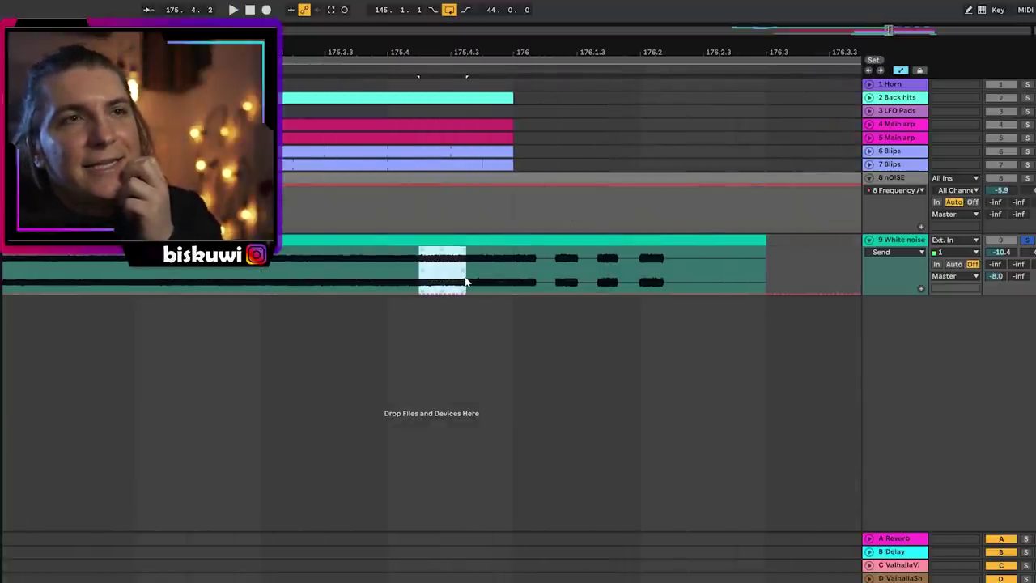
pyautogui.moveTo(544, 270); pyautogui.dragTo(671, 278)
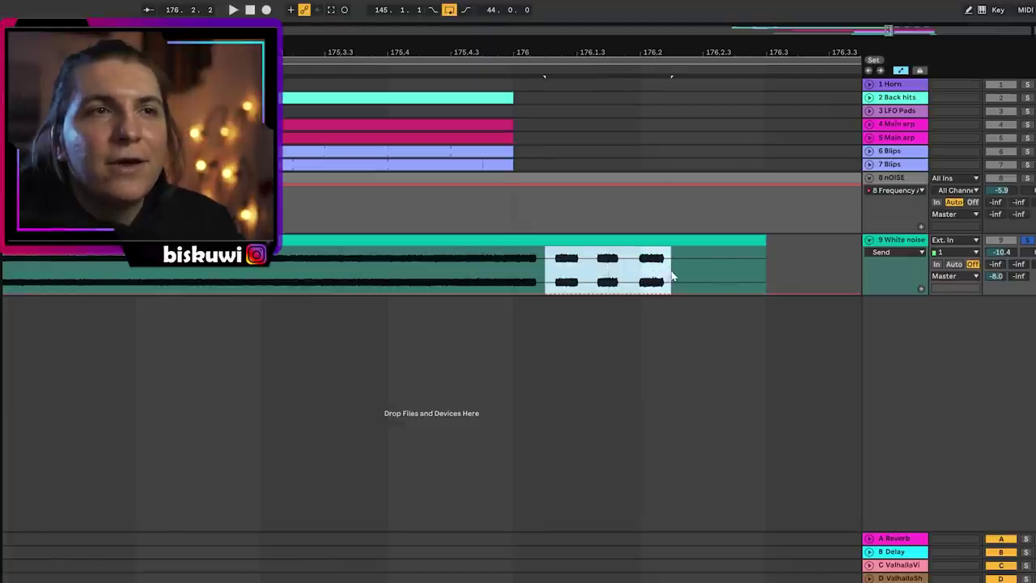
pyautogui.click(451, 277)
pyautogui.press('space')
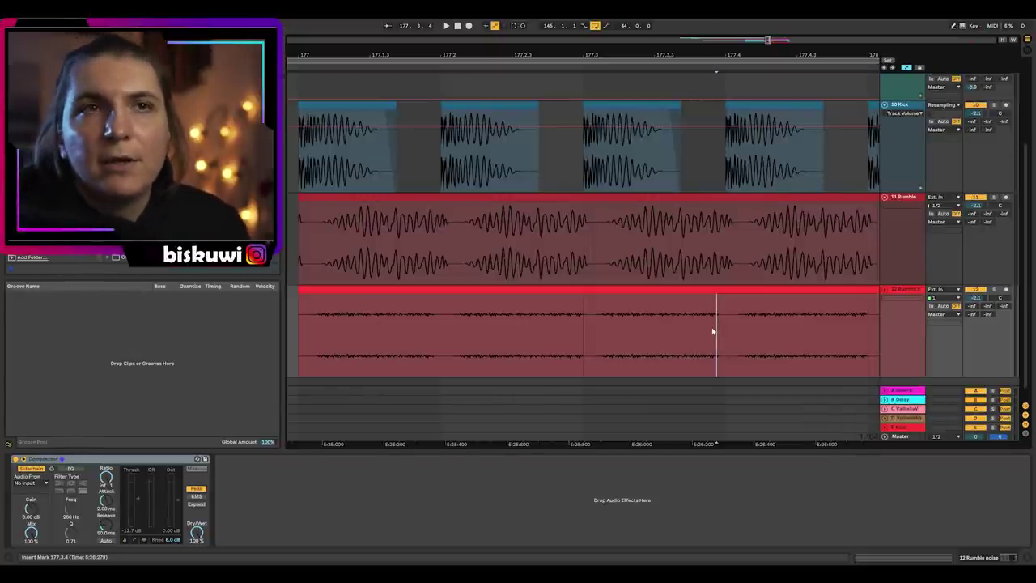
# Play the Kick track soloed, restarting from bar 177.
pyautogui.press('space')
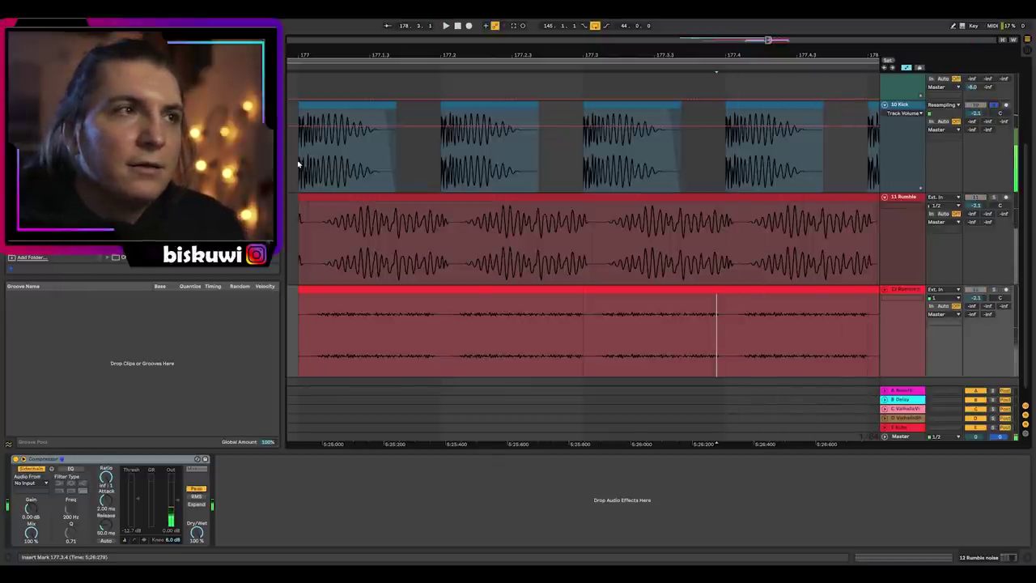
pyautogui.click(298, 164)
pyautogui.press('space')
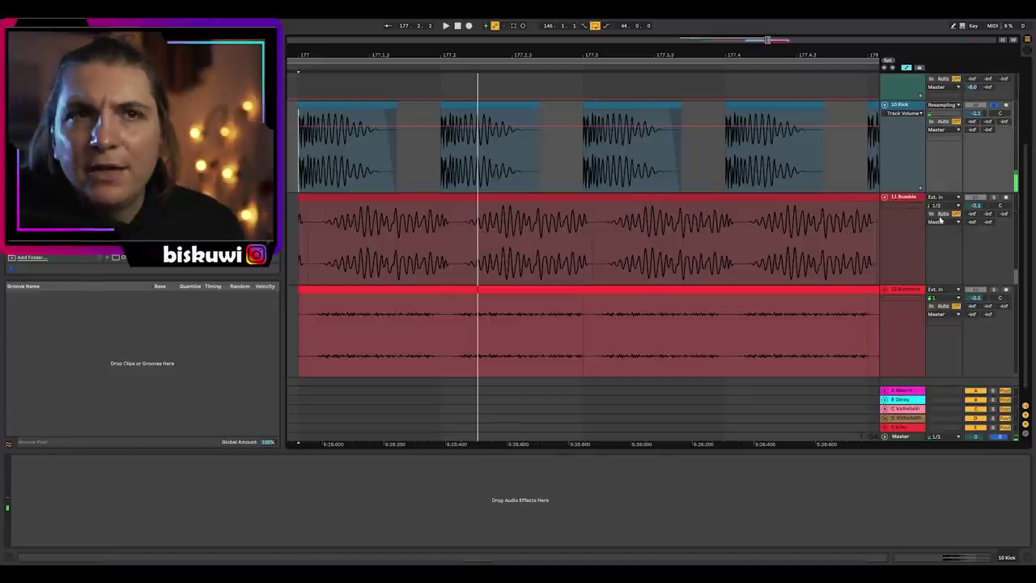
# Play the Rumble track soloed from bar 177, then together with the Rumble noise and Kick tracks.
pyautogui.press('space')
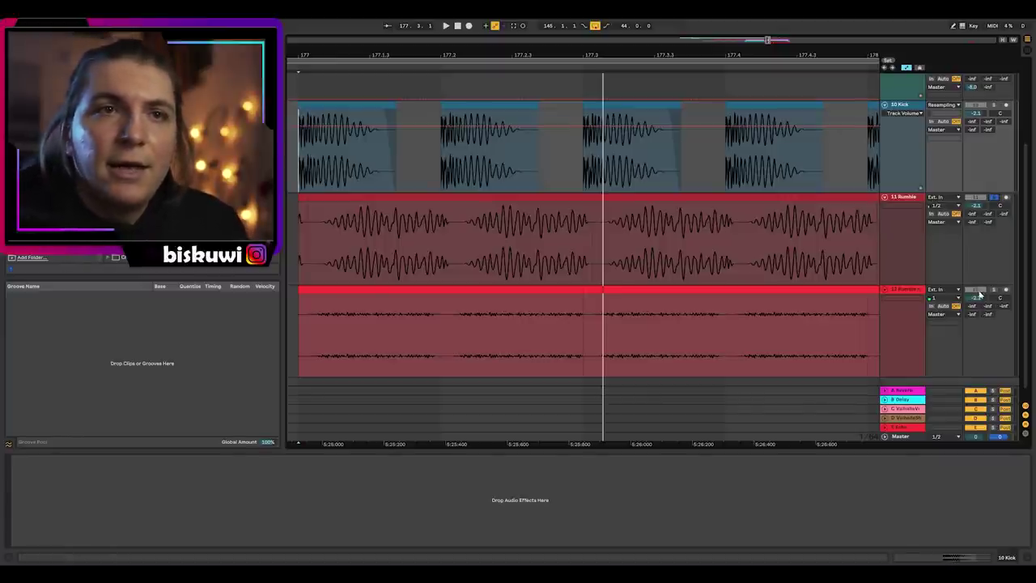
pyautogui.press('space')
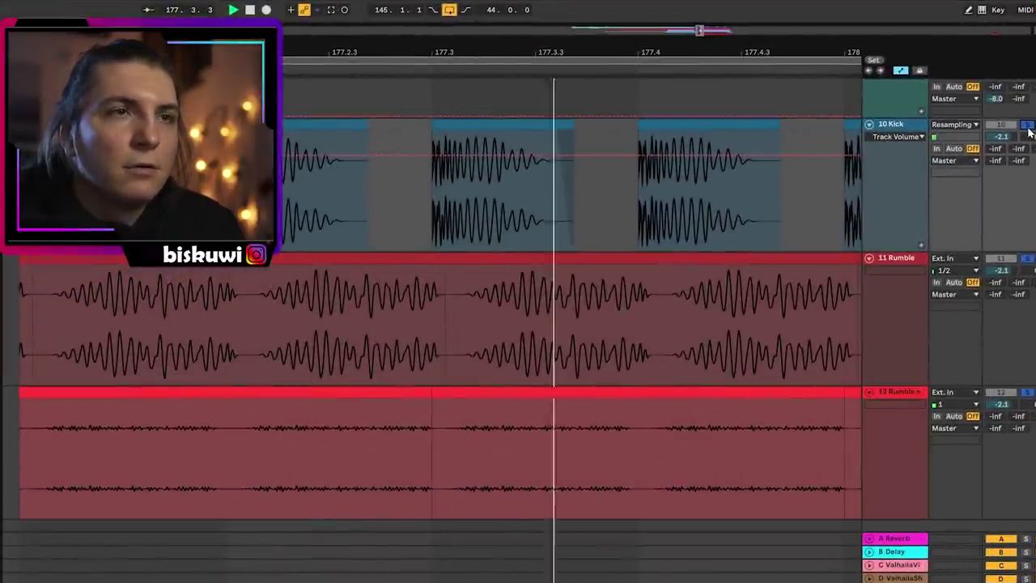
pyautogui.press('space')
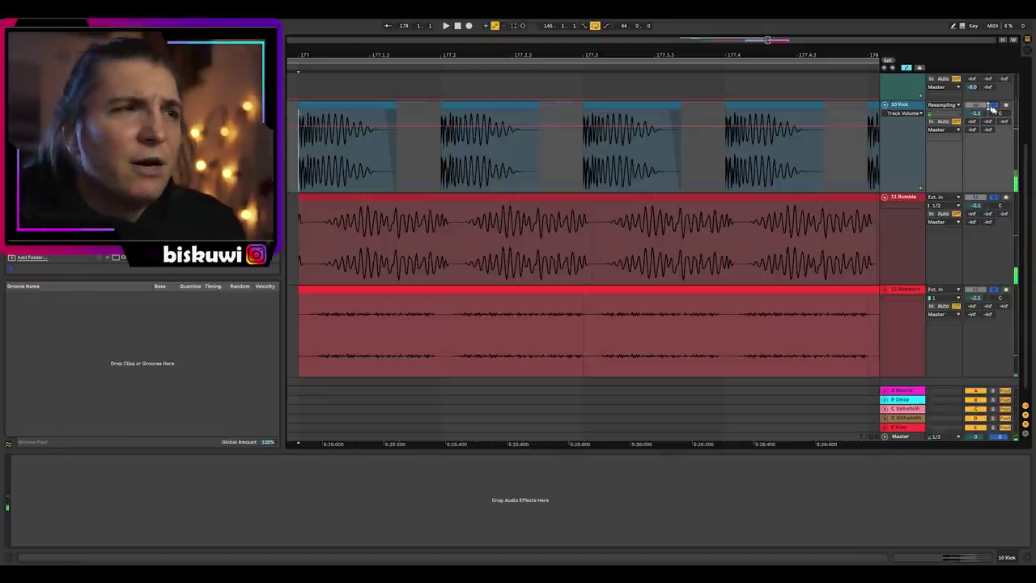
# Play the arrangement from bar 145 with the Horn track's devices shown.
pyautogui.press('x')
pyautogui.scroll(4, 623, 243)
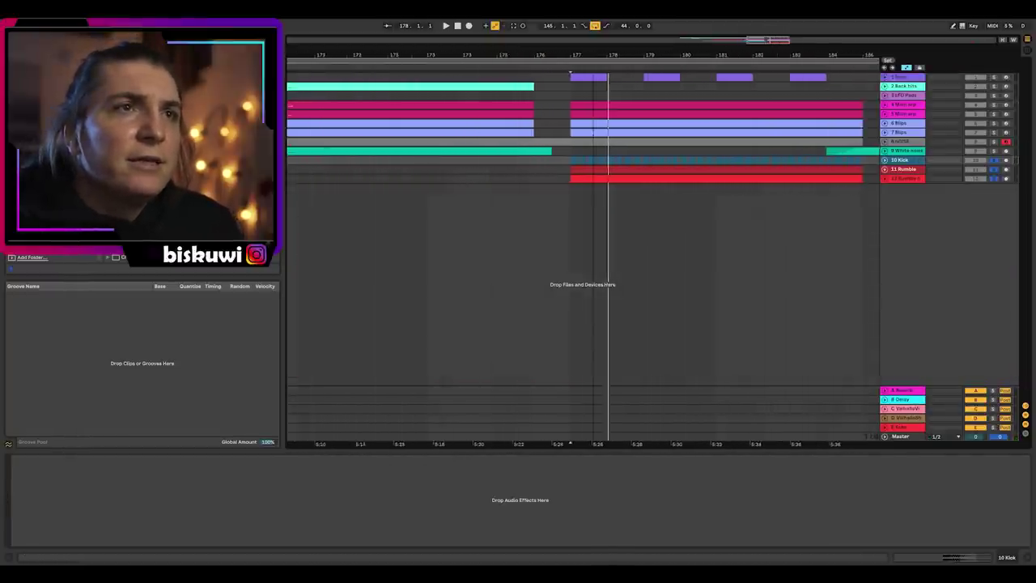
pyautogui.scroll(-4, 666, 84)
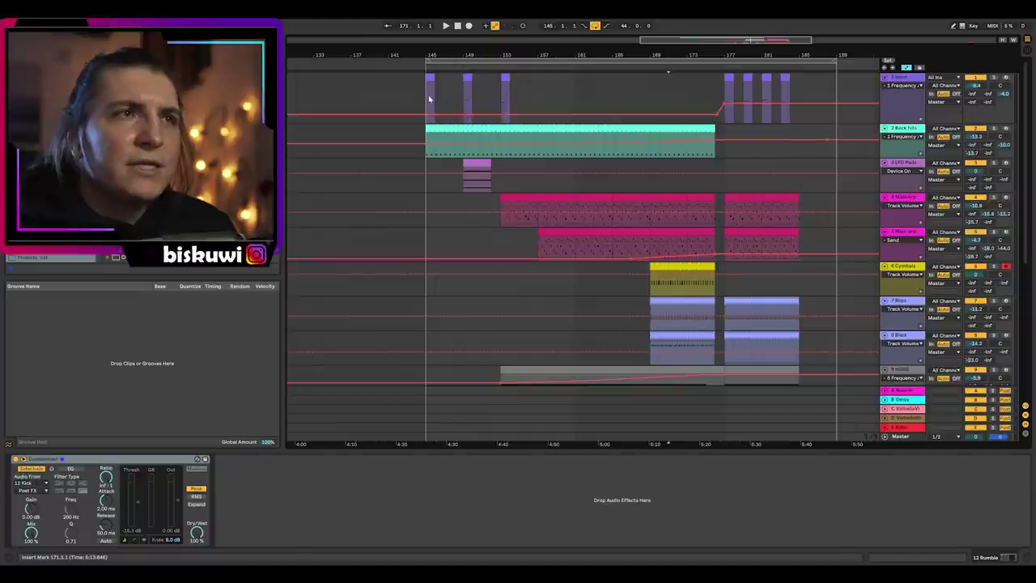
pyautogui.click(428, 95)
pyautogui.click(897, 85)
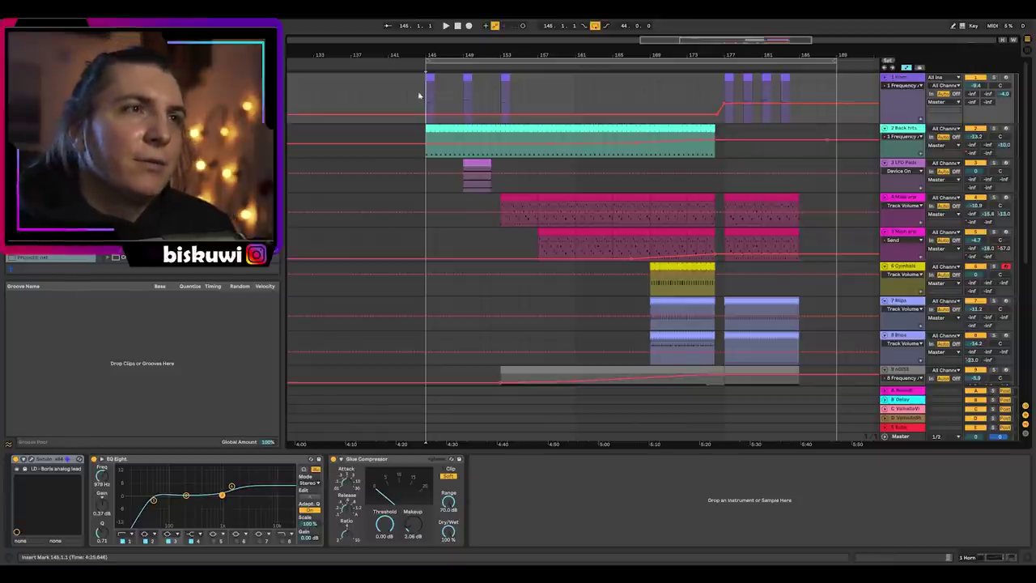
pyautogui.press('space')
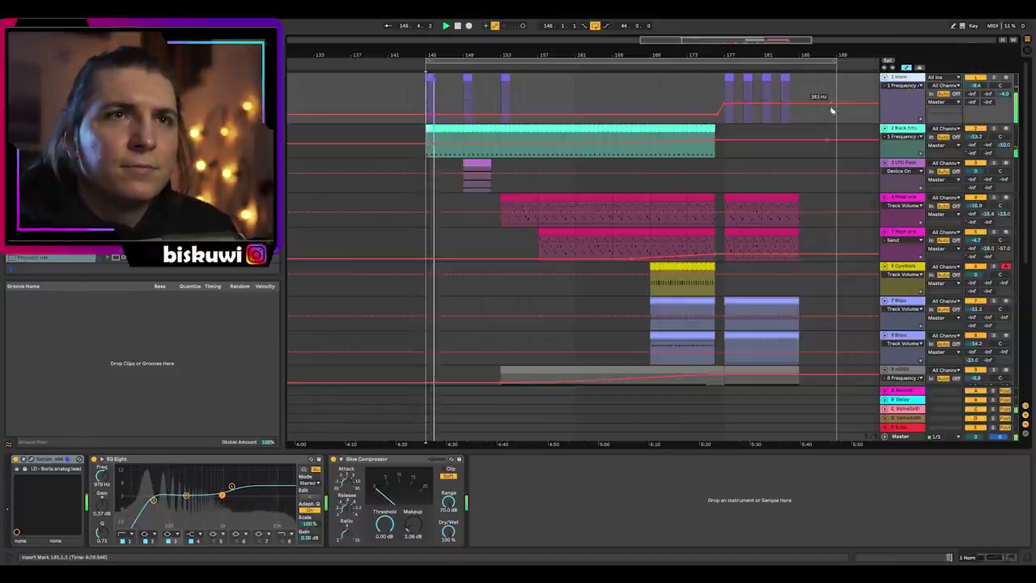
# Show the Back hits track's 8 Frequency automation, followed by its ValhallaShimmer send automation, during playback.
pyautogui.click(905, 138)
pyautogui.click(905, 136)
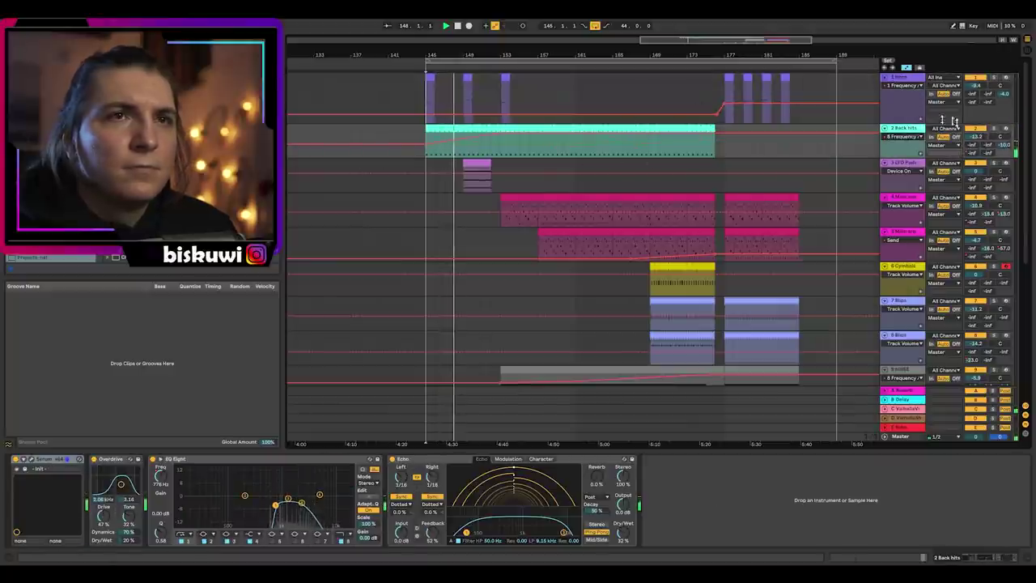
pyautogui.click(905, 136)
pyautogui.click(905, 154)
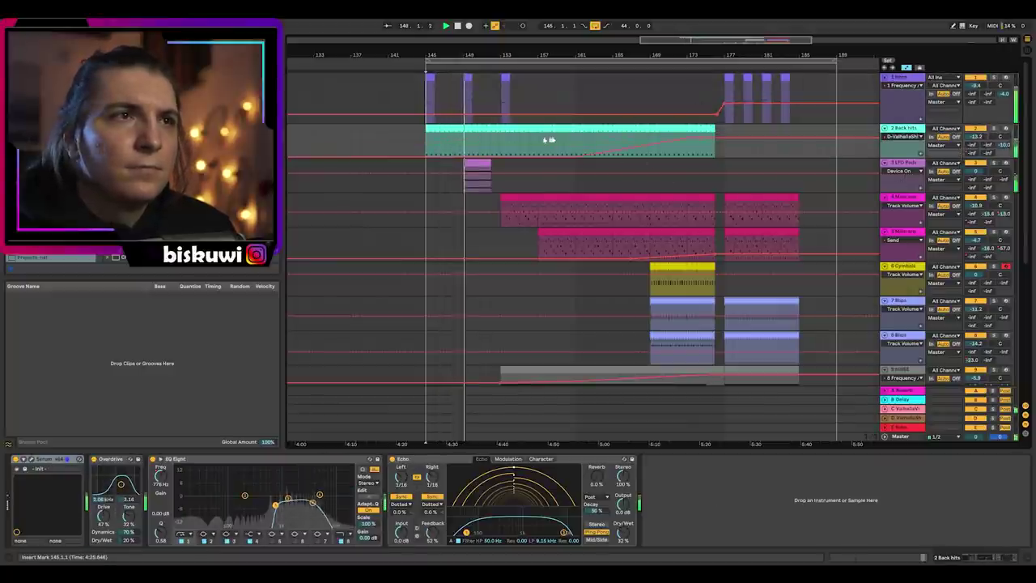
# Show the LFO Pads track's devices and its LFO1 Rate automation.
pyautogui.click(900, 175)
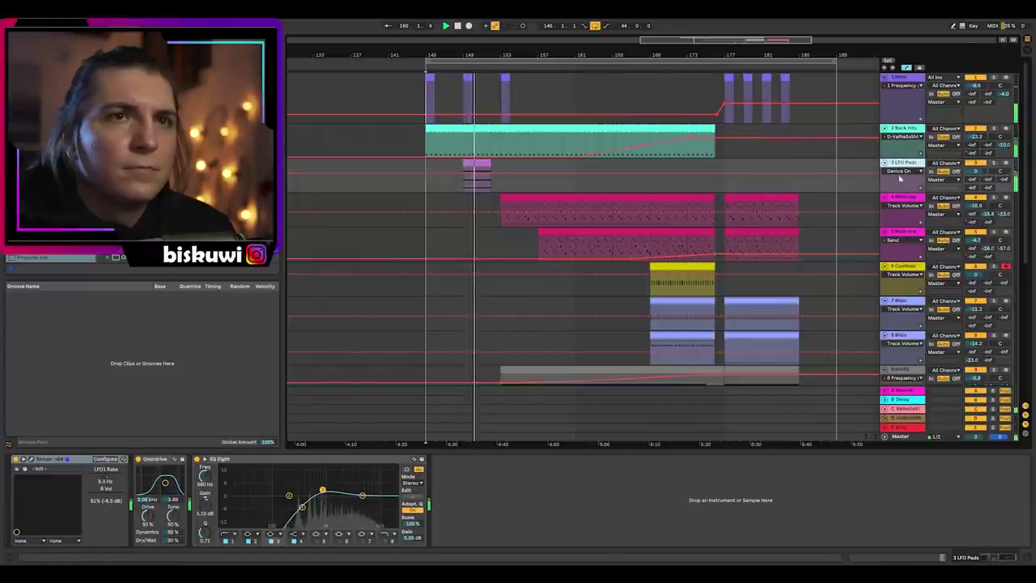
pyautogui.click(903, 171)
pyautogui.click(903, 191)
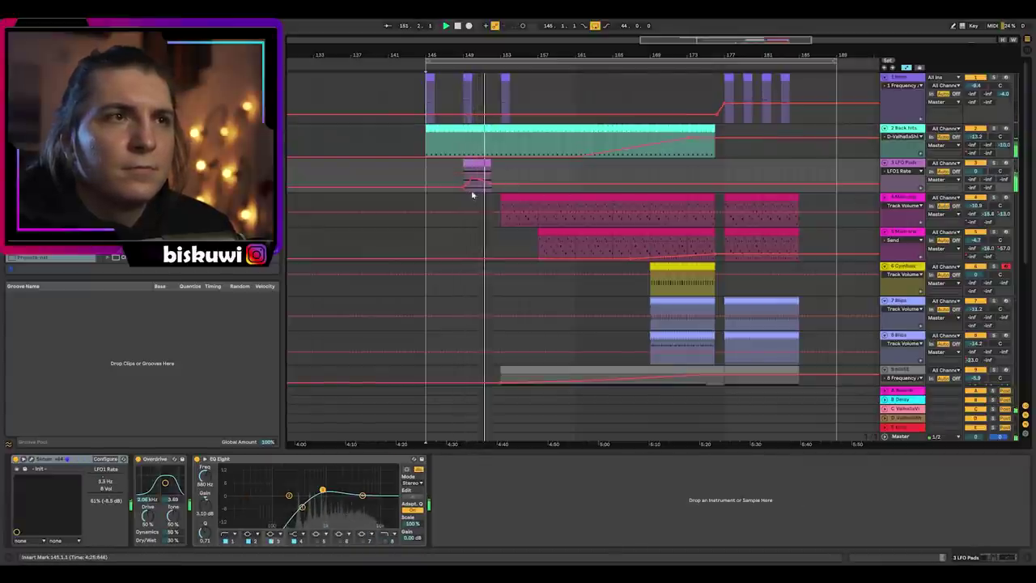
# Show the FX Cutoff automation on the first Main arp track, and view the Noise track's devices.
pyautogui.scroll(-1, 875, 194)
pyautogui.click(910, 168)
pyautogui.click(910, 167)
pyautogui.click(923, 249)
pyautogui.scroll(-1, 787, 187)
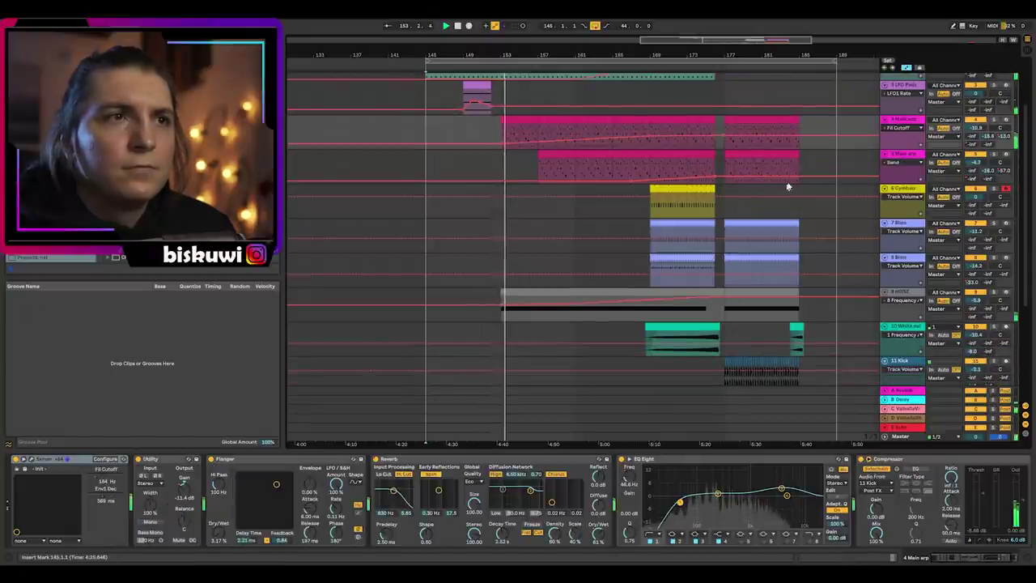
pyautogui.click(900, 290)
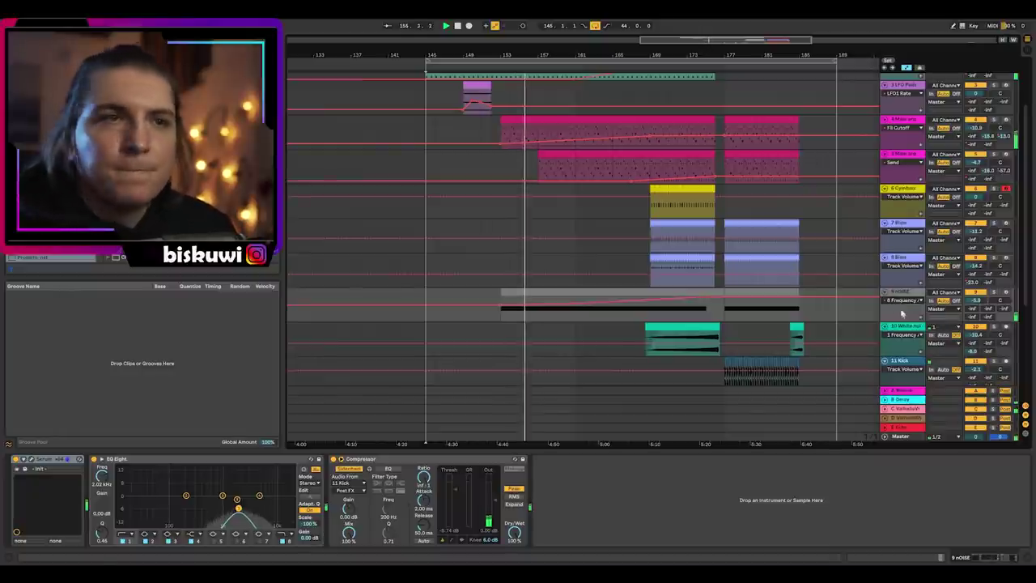
# Show the Gain and Dry/Wet automation on the second Main arp track, and the Gain automation on the first one.
pyautogui.click(903, 162)
pyautogui.click(903, 162)
pyautogui.click(931, 186)
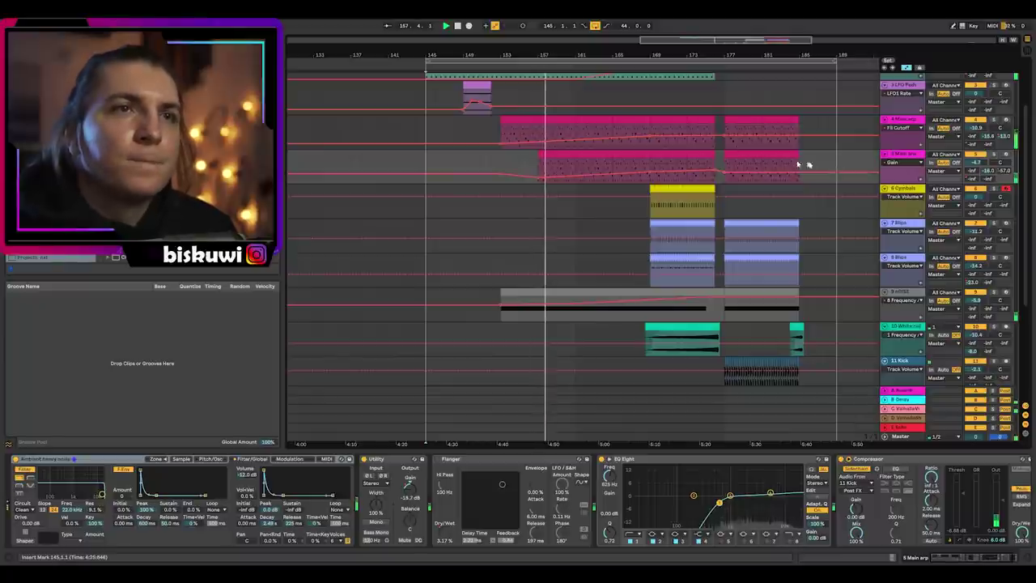
pyautogui.click(901, 161)
pyautogui.click(890, 174)
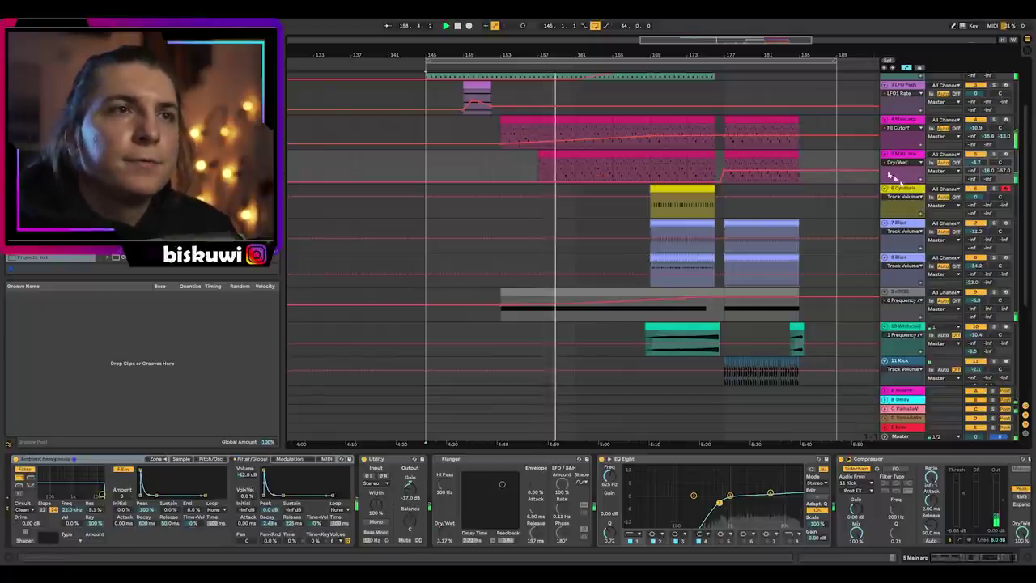
pyautogui.click(902, 128)
pyautogui.click(931, 152)
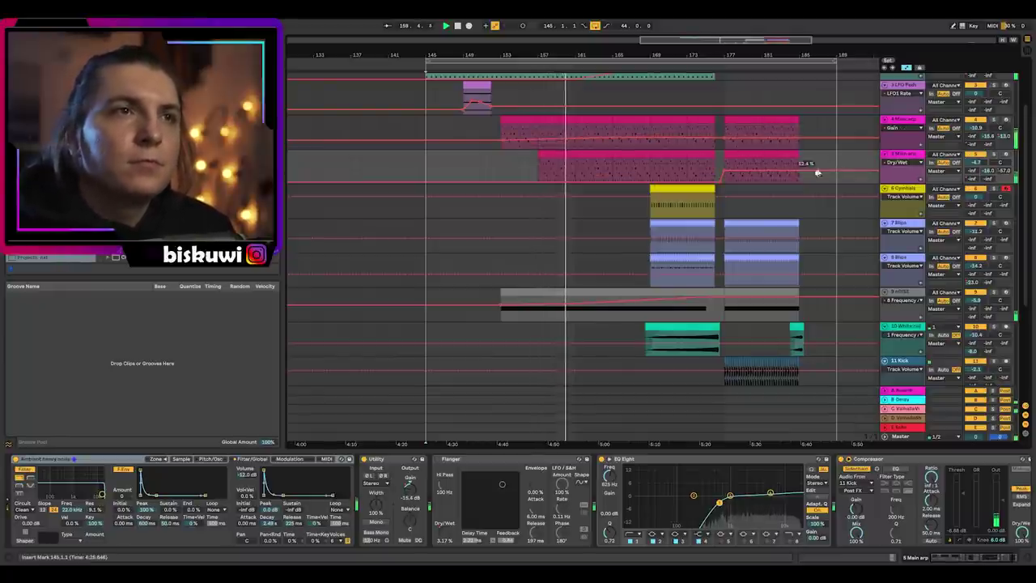
# Look over the lower tracks during playback, checking the Noise track's automated parameters and the White noise track's EQ Eight.
pyautogui.scroll(-5, 817, 173)
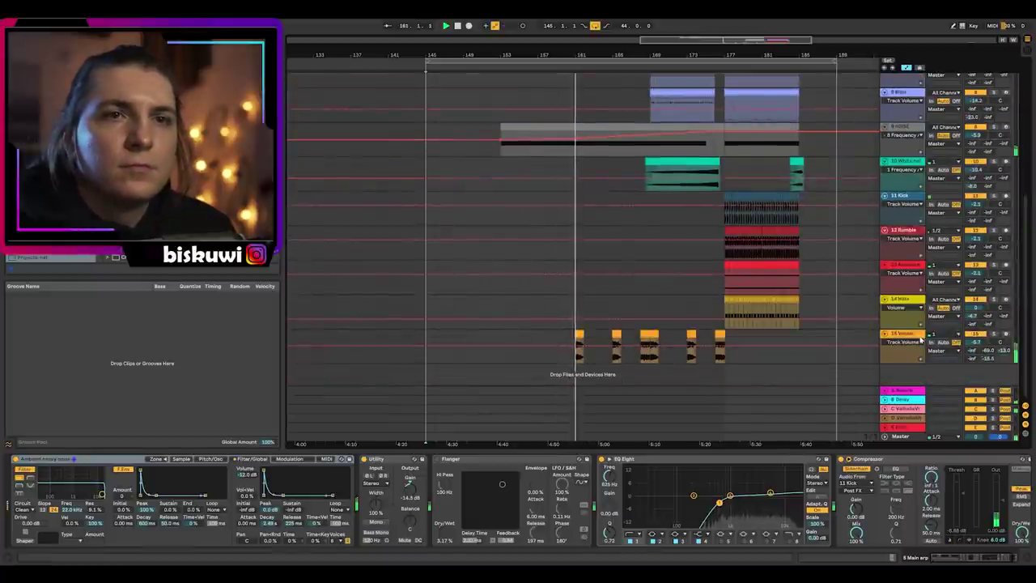
pyautogui.scroll(2, 910, 336)
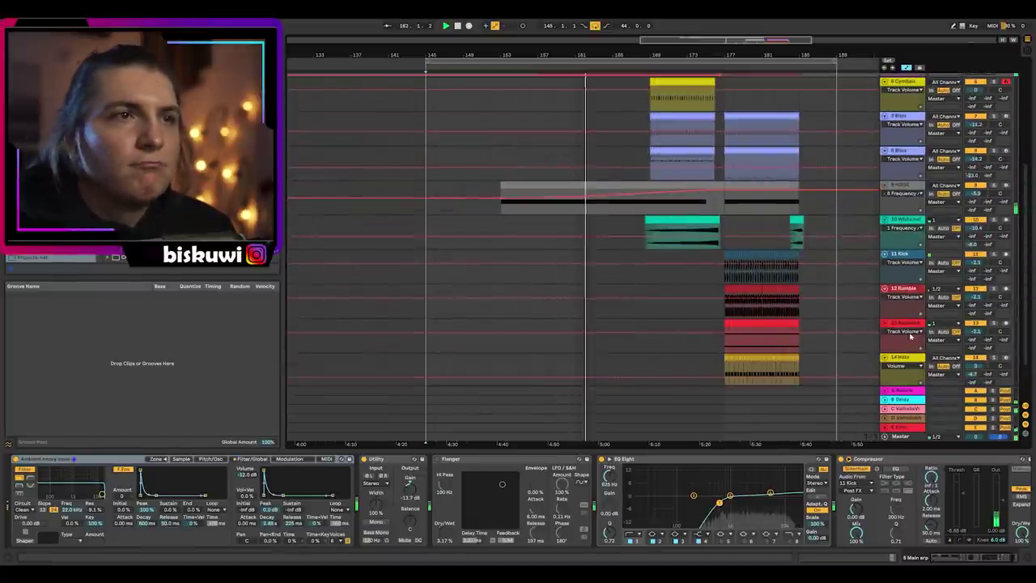
pyautogui.scroll(4, 824, 221)
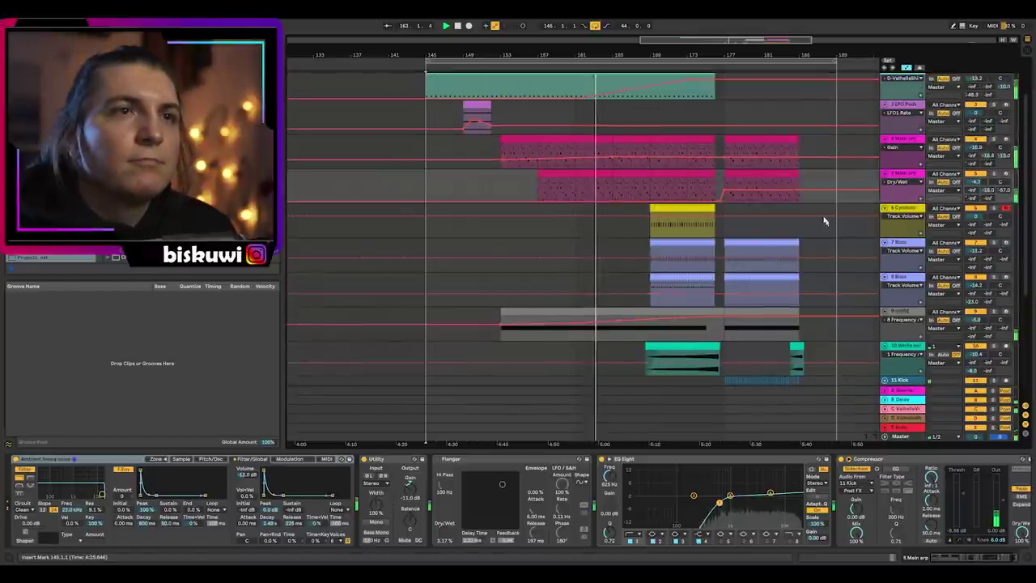
pyautogui.scroll(-2, 769, 247)
pyautogui.click(894, 275)
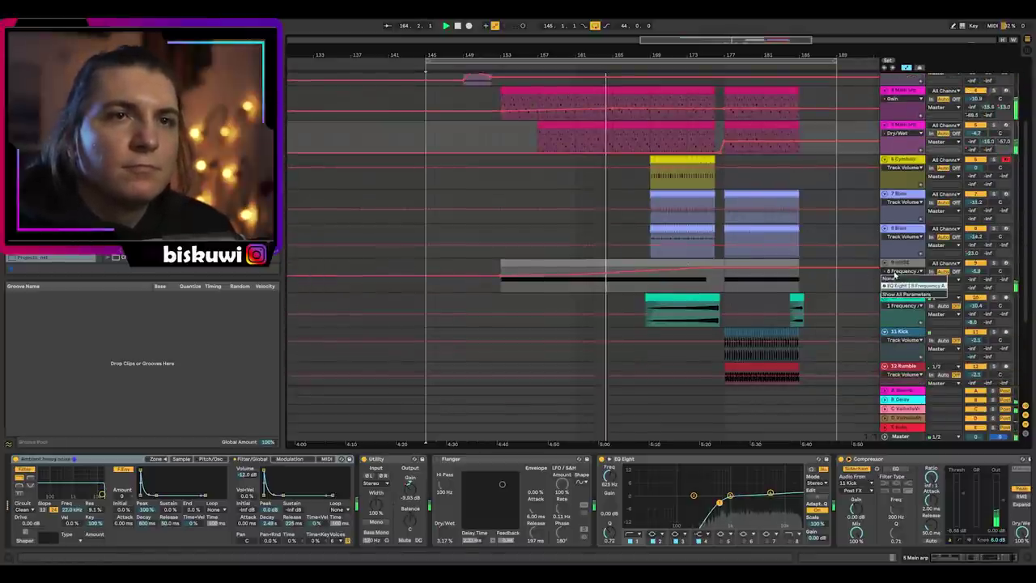
pyautogui.click(901, 308)
pyautogui.click(903, 309)
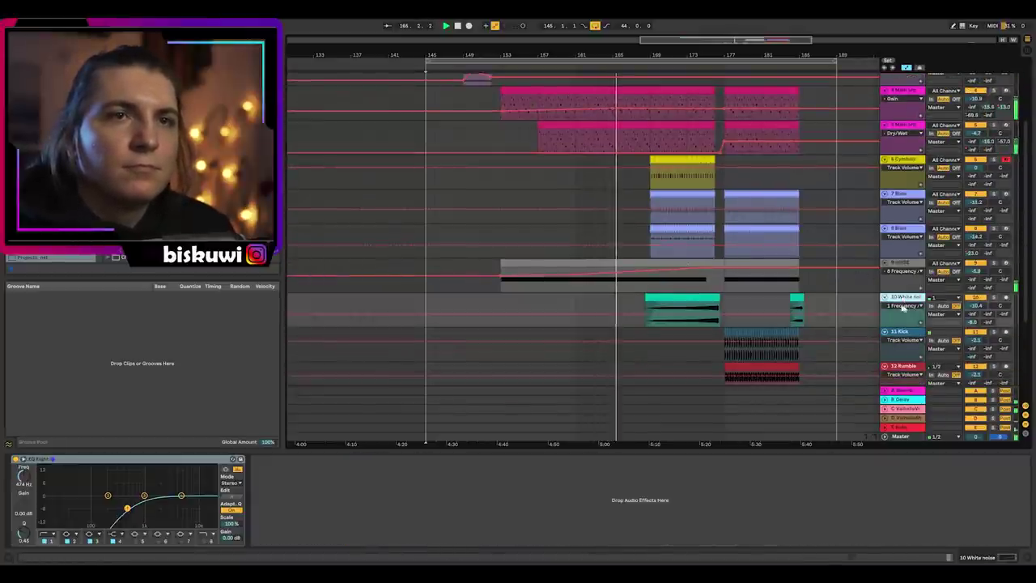
# Show the Echo send automation on the Vocals track.
pyautogui.scroll(-5, 813, 328)
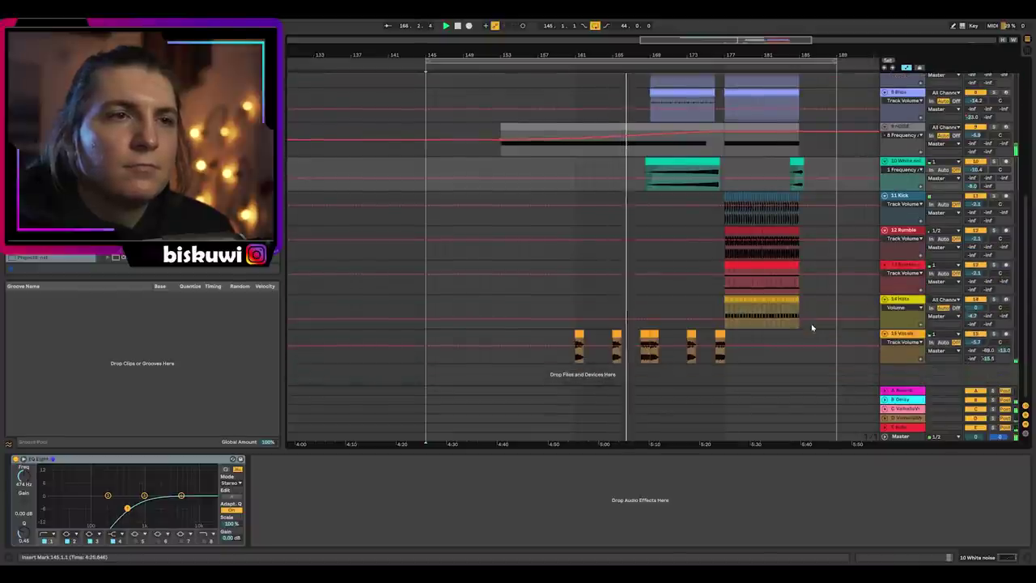
pyautogui.click(903, 341)
pyautogui.click(908, 369)
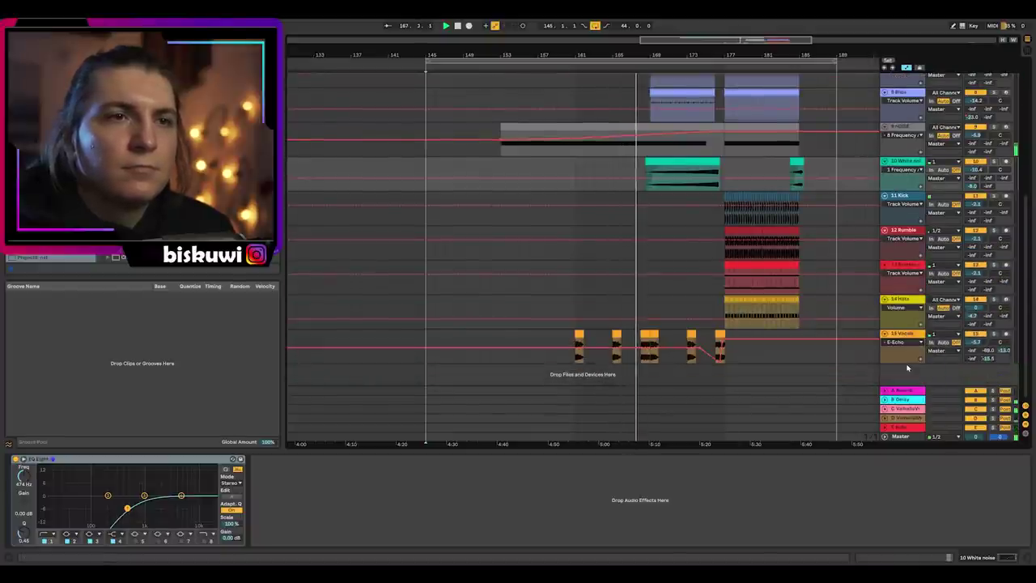
# Show the Gain automation on the Cymbals track and the ValhallaShimmer send automation on the second Blips track.
pyautogui.scroll(5, 927, 307)
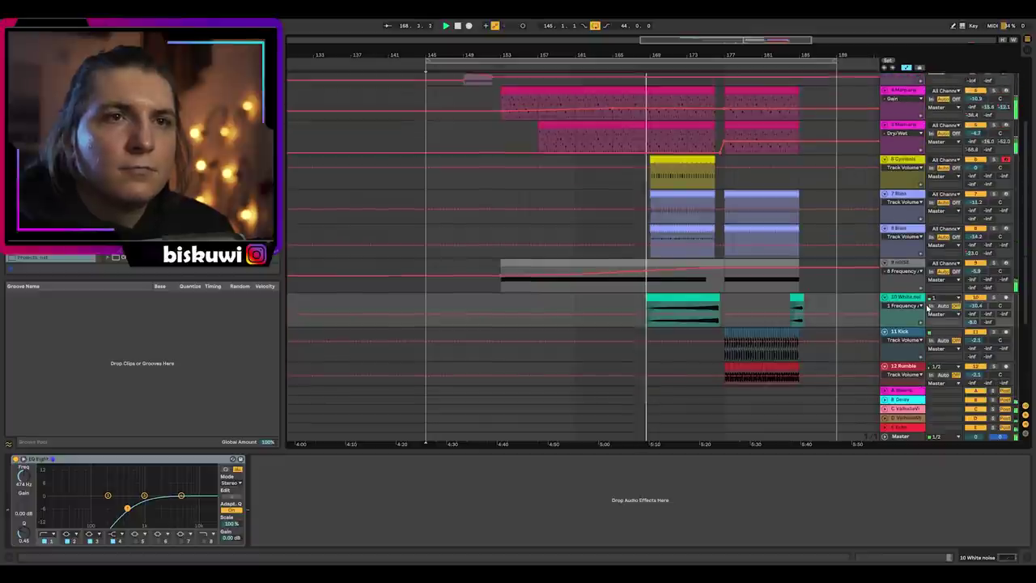
pyautogui.scroll(-1, 928, 308)
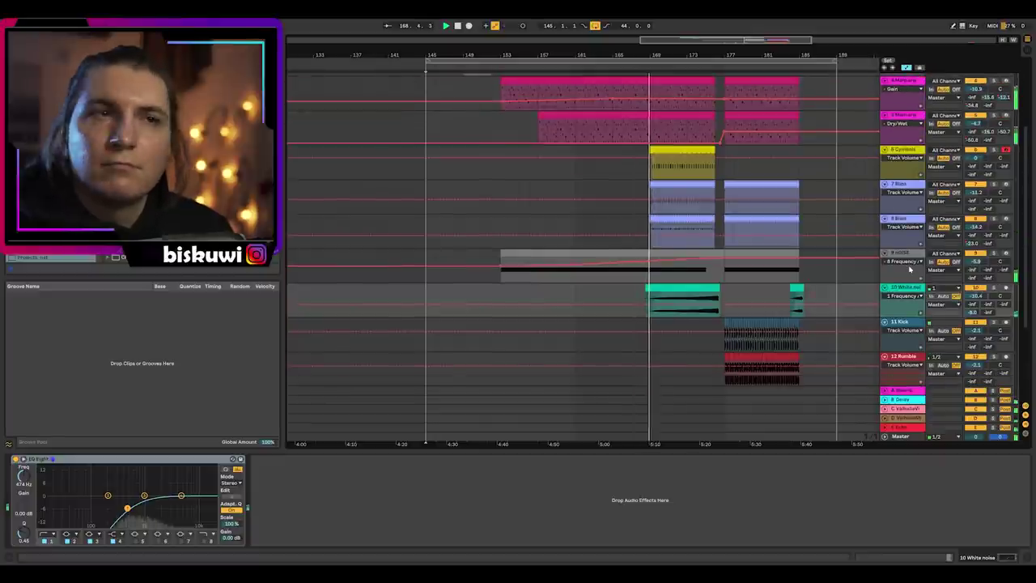
pyautogui.click(905, 152)
pyautogui.click(904, 157)
pyautogui.click(898, 180)
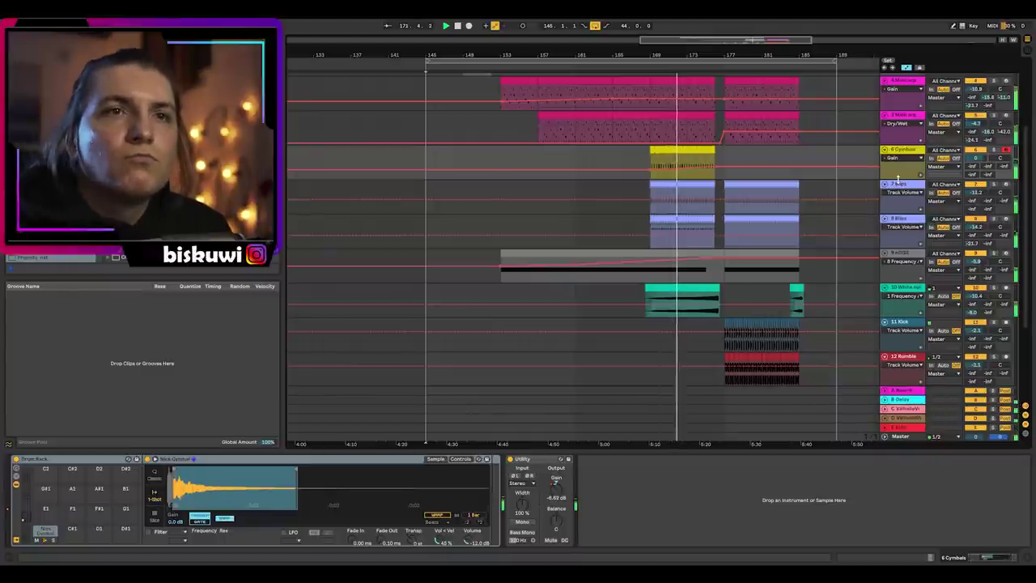
pyautogui.click(904, 228)
pyautogui.click(906, 248)
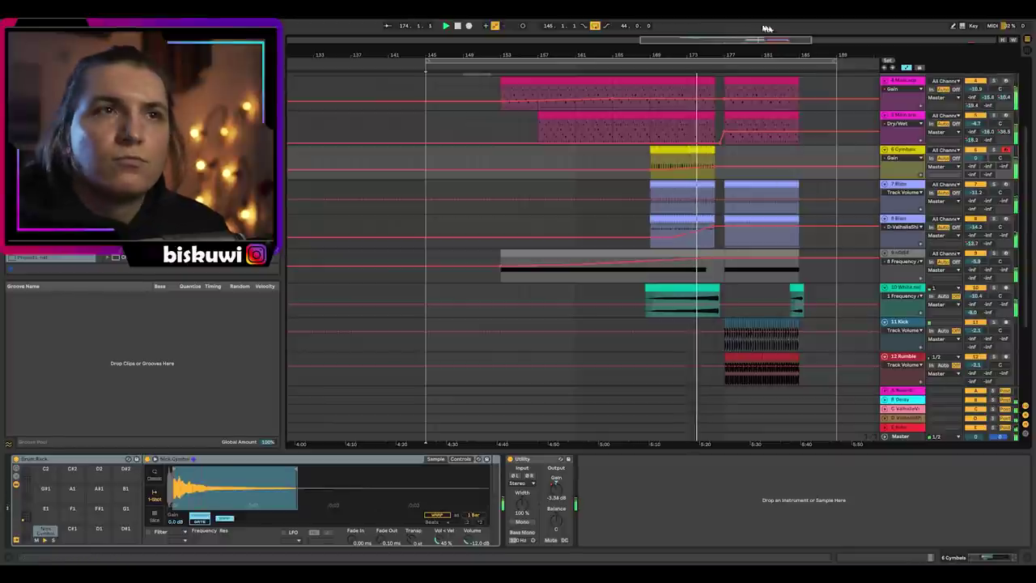
# Follow the playback past bar 177 through the kick and rumble section, and view the Hats track's devices.
pyautogui.moveTo(767, 36); pyautogui.dragTo(796, 36)
pyautogui.scroll(-5, 633, 219)
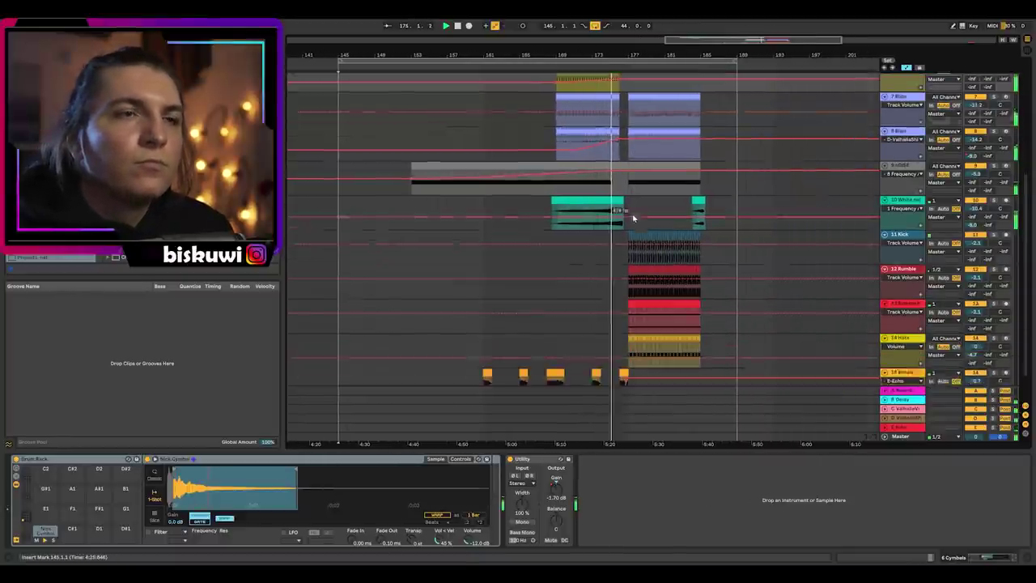
pyautogui.scroll(-1, 634, 219)
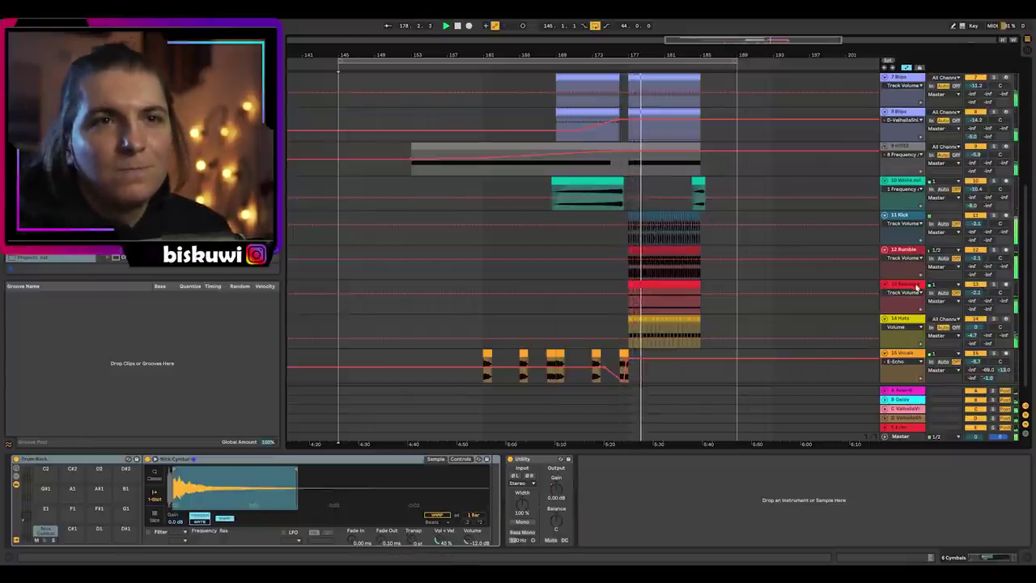
pyautogui.click(901, 316)
pyautogui.scroll(1, 903, 311)
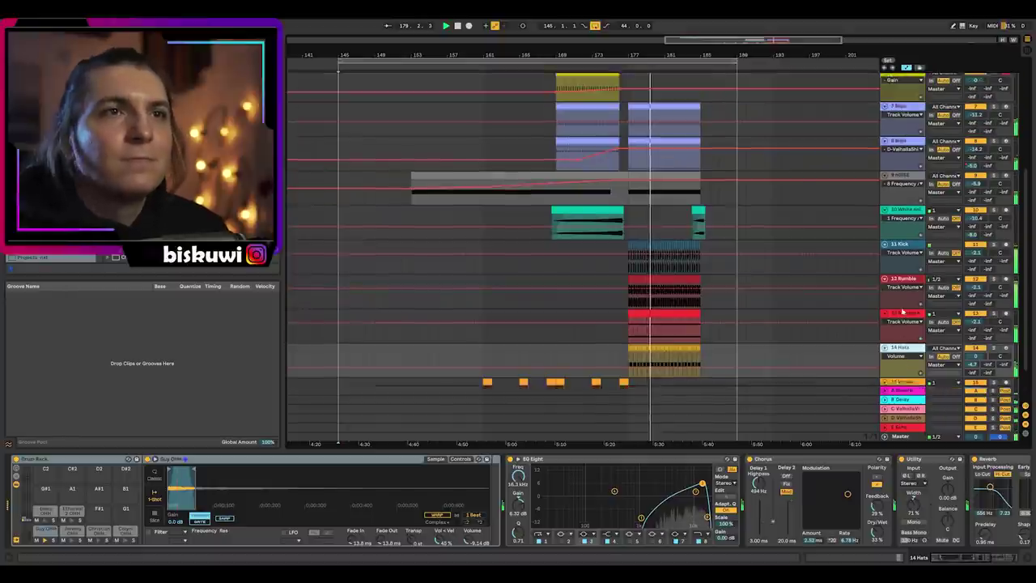
pyautogui.scroll(6, 903, 311)
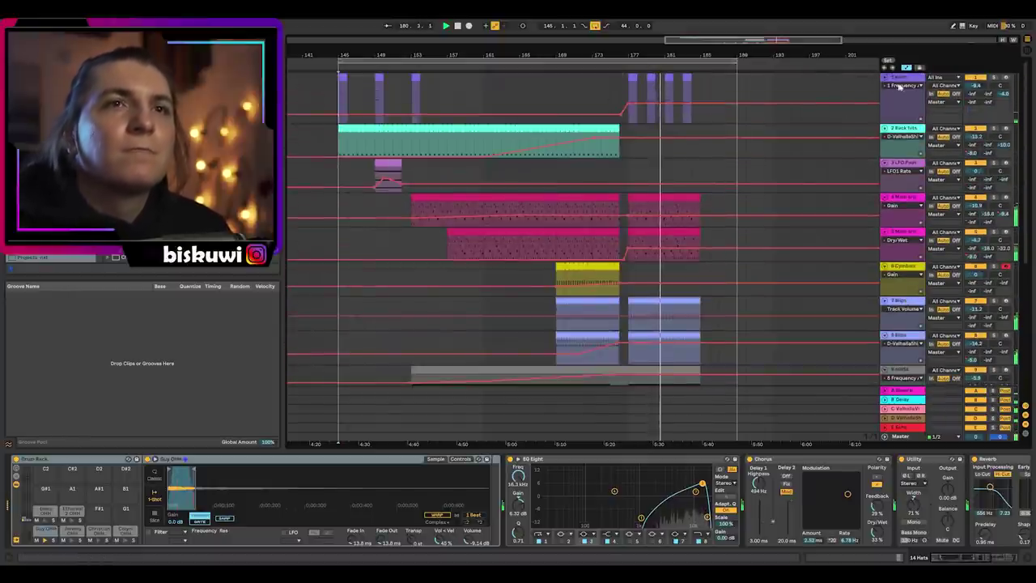
# Open the last two Horn clips, at bars 181 and 183, to inspect their notes during playback.
pyautogui.doubleClick(668, 78)
pyautogui.hotkey('shift', 'Tab')
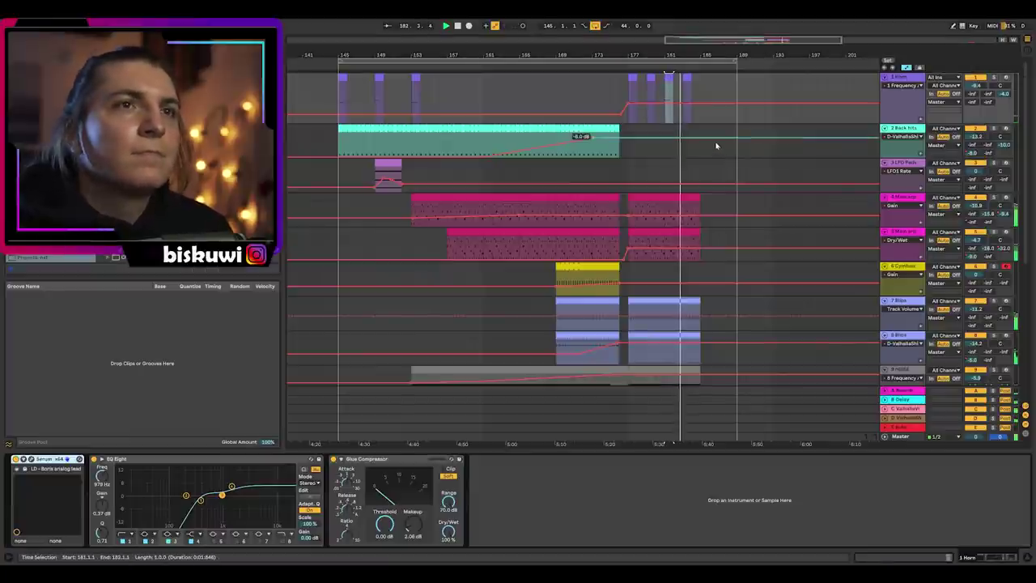
pyautogui.doubleClick(686, 78)
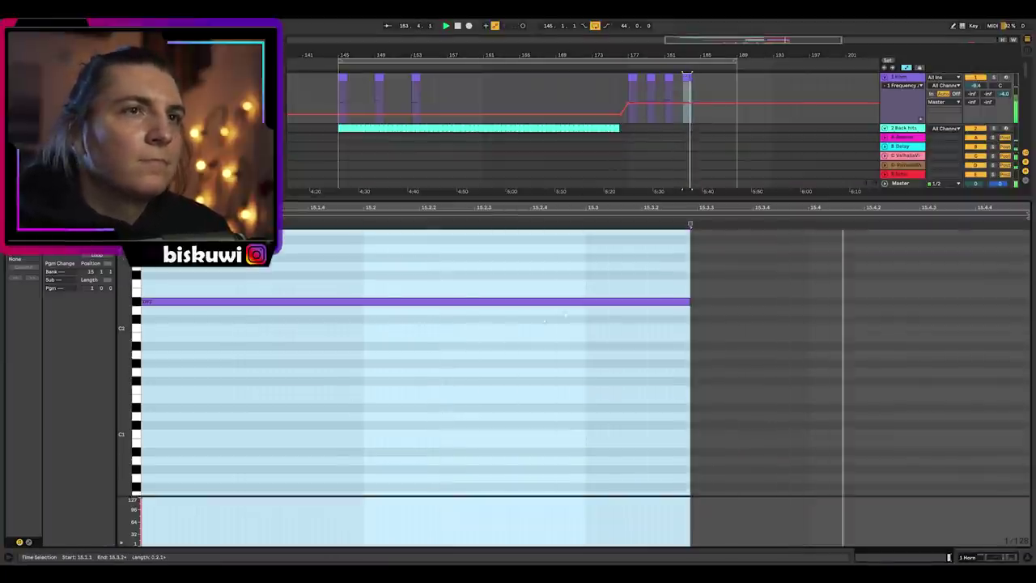
pyautogui.click(684, 353)
pyautogui.hotkey('shift', 'Tab')
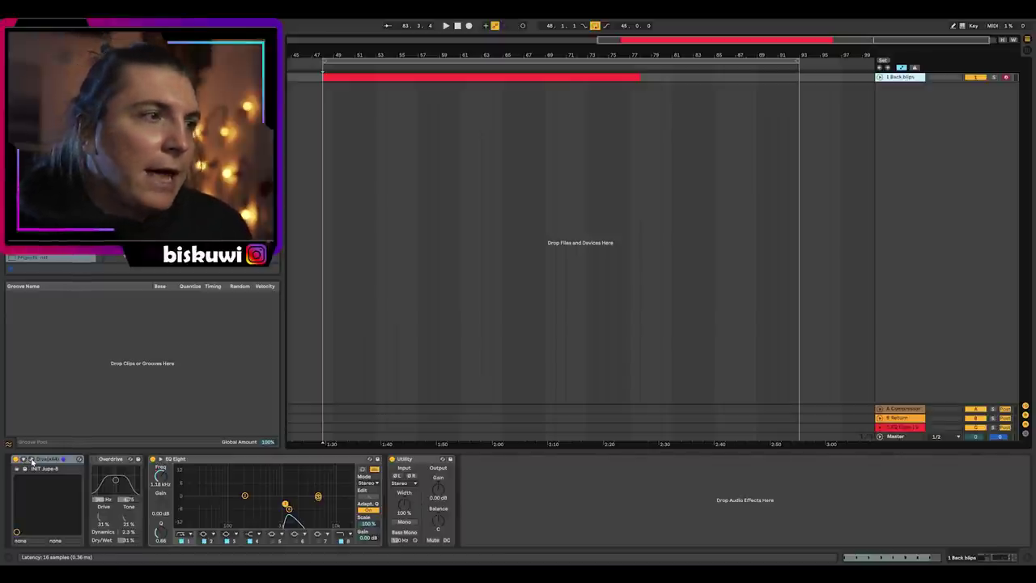
# Open the Diva synth on the Back blips track to examine its patch, and play the track's pattern.
pyautogui.click(32, 460)
pyautogui.moveTo(653, 211); pyautogui.dragTo(940, 16)
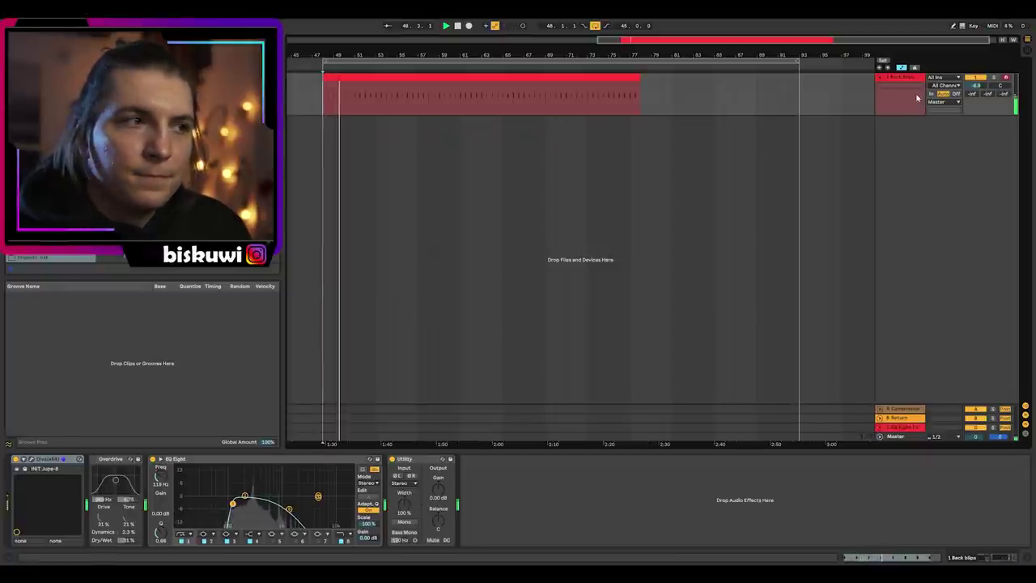
pyautogui.moveTo(863, 97); pyautogui.dragTo(757, 97)
pyautogui.click(856, 157)
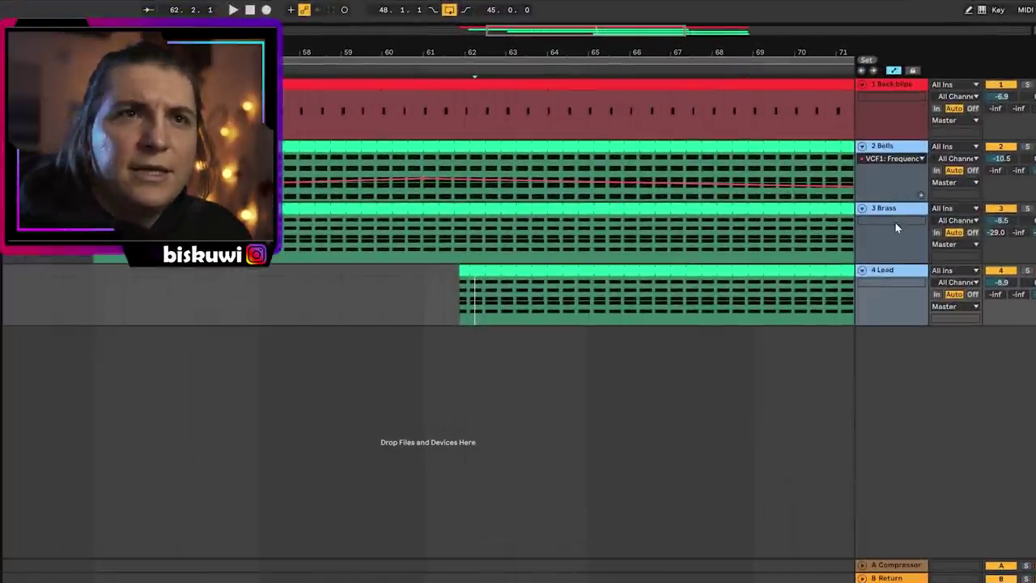
# Show the Gain automation on the Brass and Lead tracks across the whole section from bar 48.
pyautogui.click(898, 221)
pyautogui.click(898, 252)
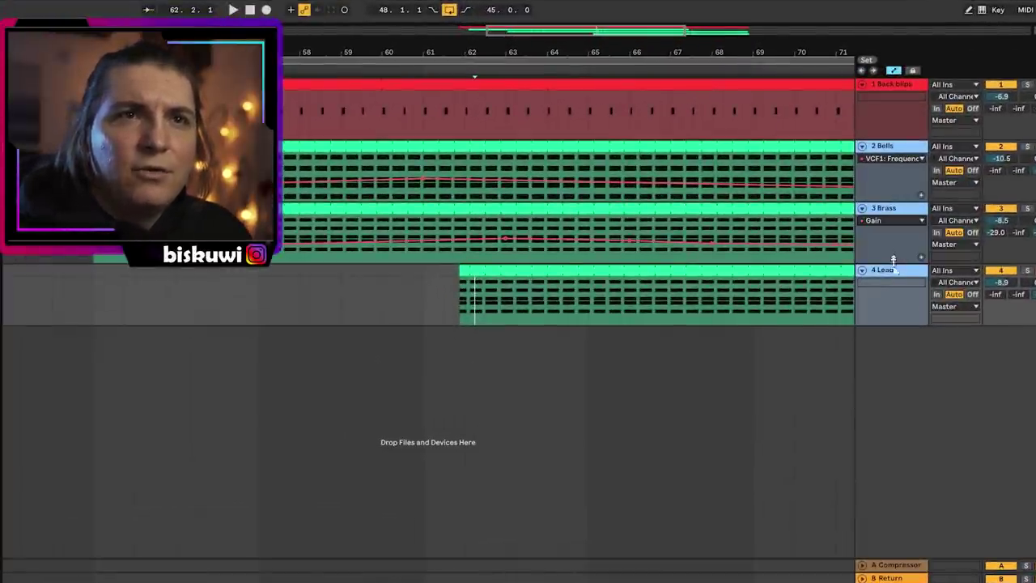
pyautogui.click(896, 284)
pyautogui.click(895, 312)
pyautogui.press('-')
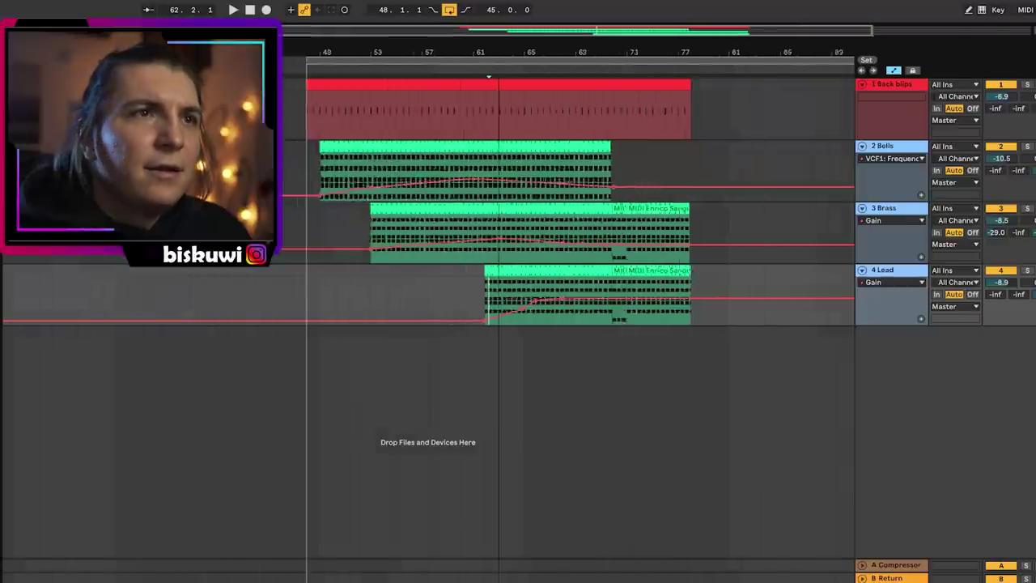
# Open the Diva synths behind the Brass and Lead sounds in turn and compare their patches.
pyautogui.press('+')
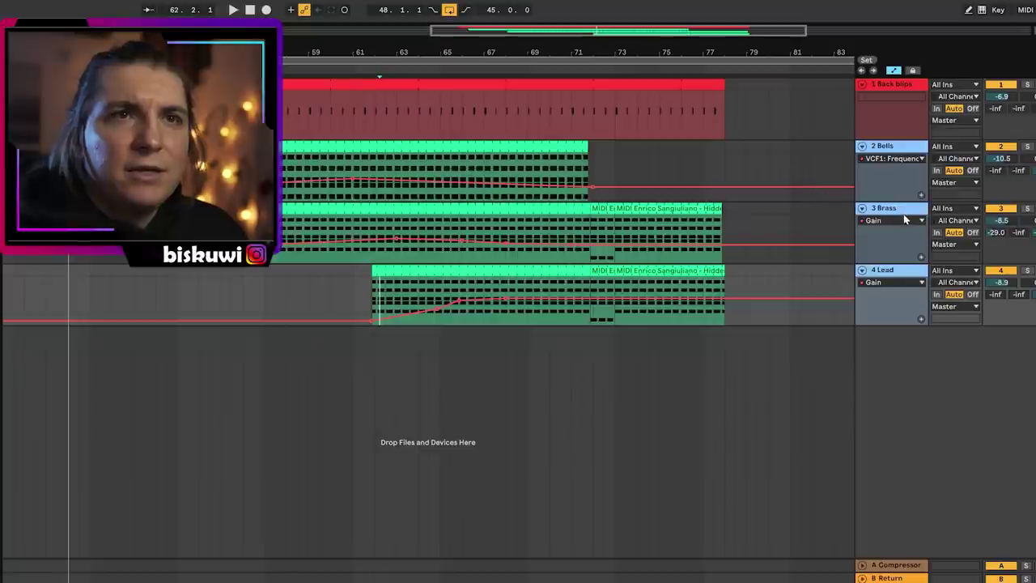
pyautogui.click(897, 146)
pyautogui.click(901, 245)
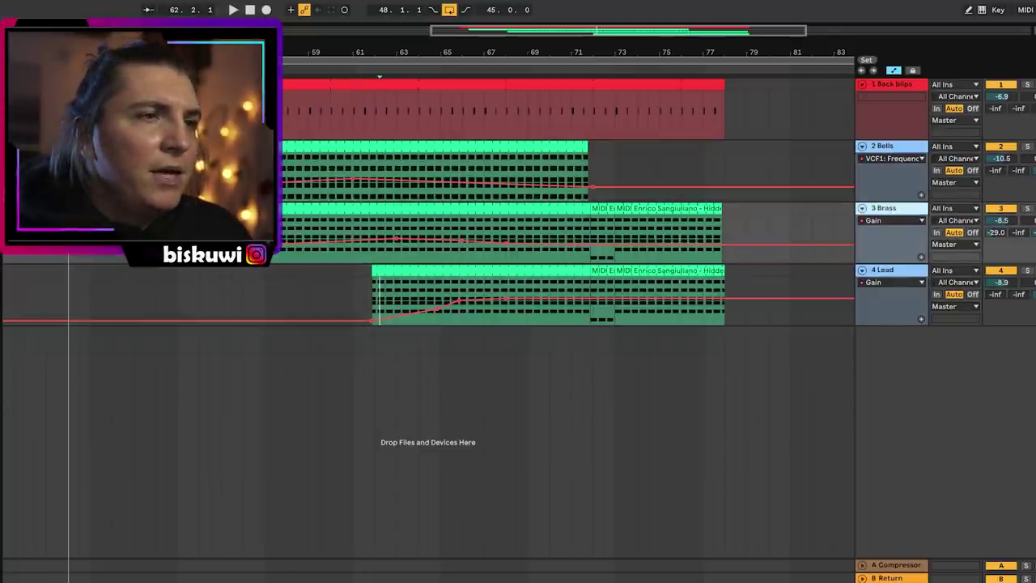
pyautogui.press('super+alt+p')
pyautogui.moveTo(526, 121); pyautogui.dragTo(899, 7)
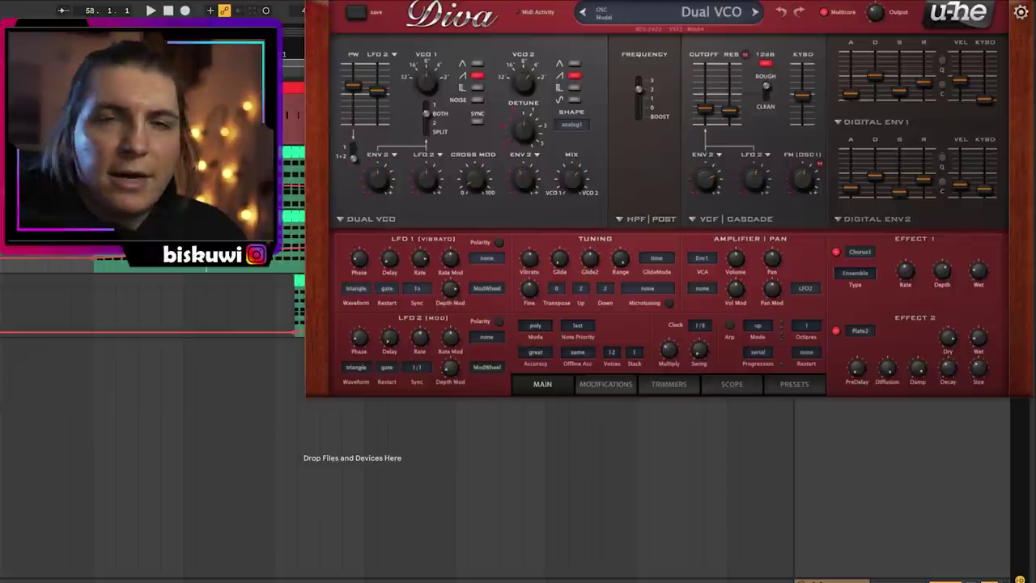
pyautogui.press('super+alt+p')
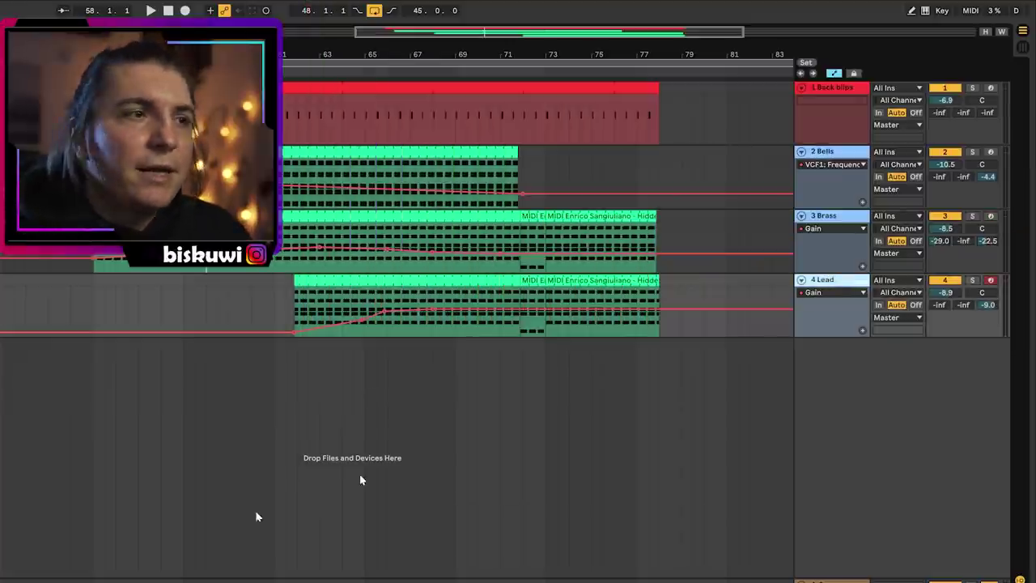
pyautogui.press('super+alt+p')
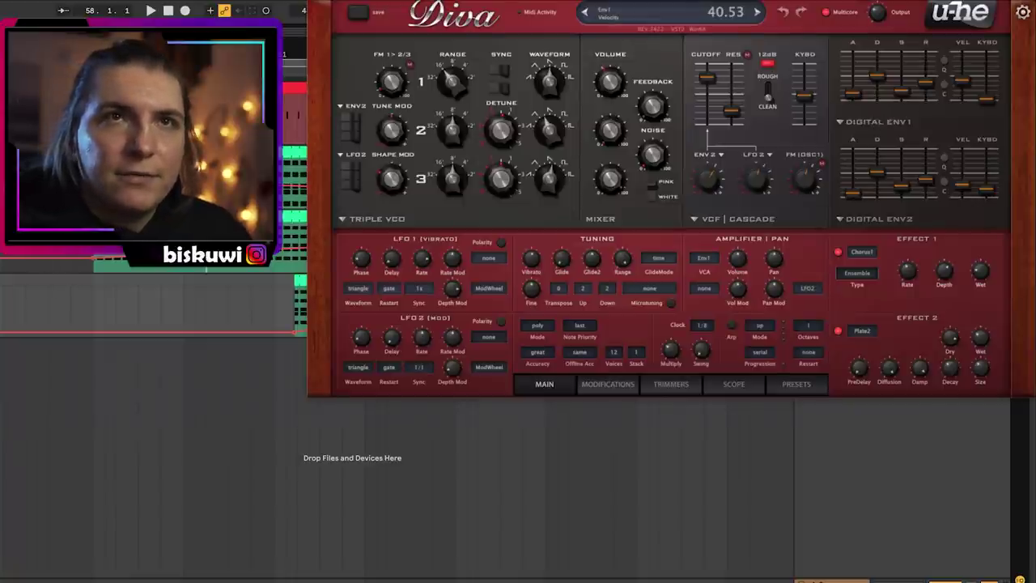
pyautogui.press('super+alt+p')
# View the Brass track's VCF1: Frequency automation, return it to Utility Gain, and check the Lead track's Gain automation.
pyautogui.click(890, 220)
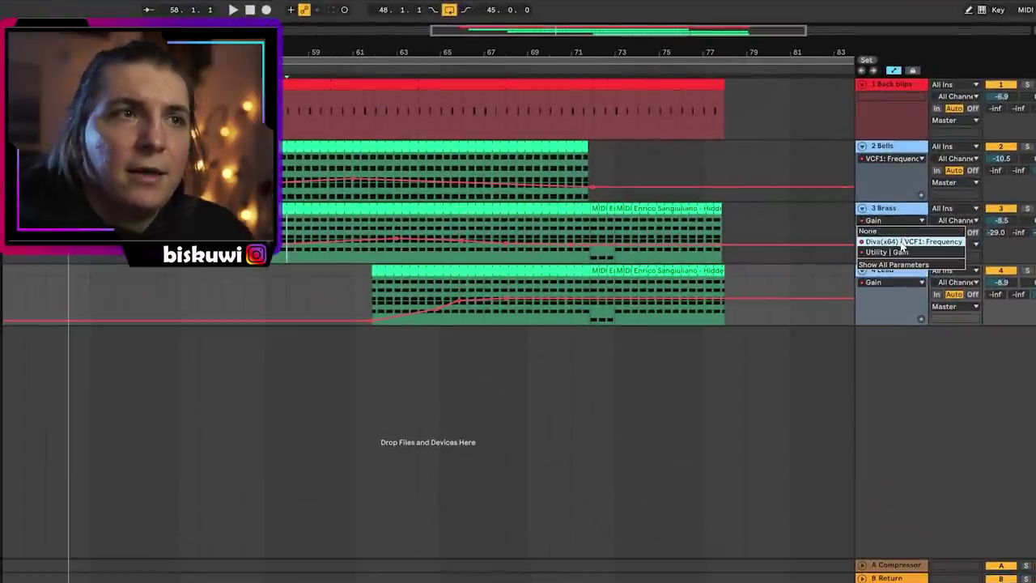
pyautogui.click(902, 242)
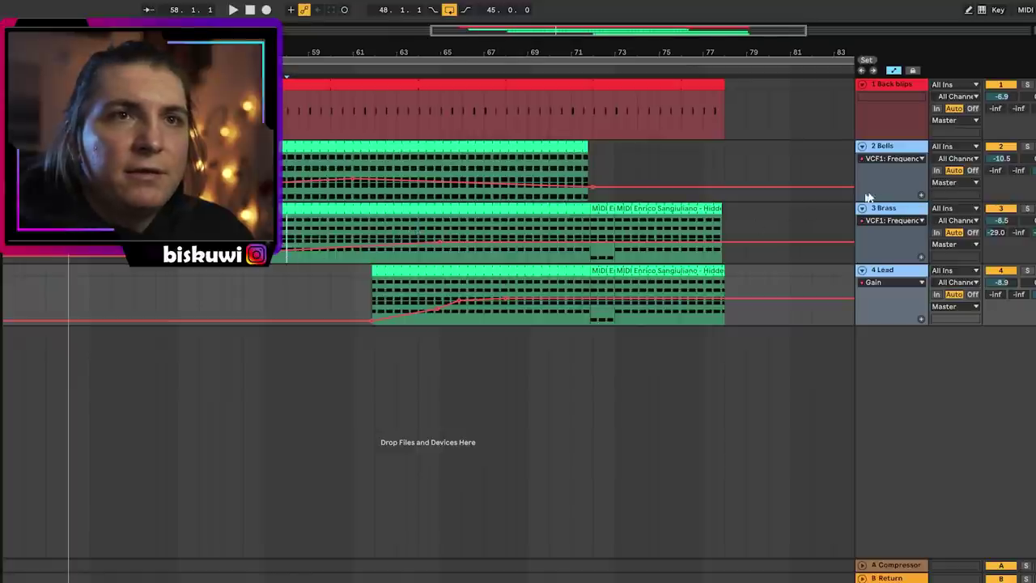
pyautogui.click(890, 220)
pyautogui.click(891, 258)
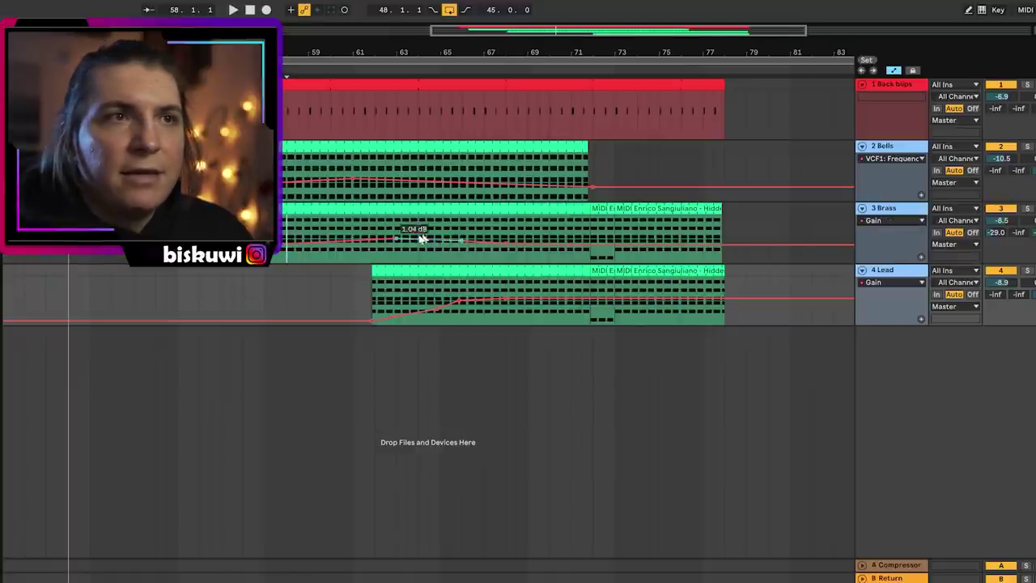
pyautogui.click(891, 282)
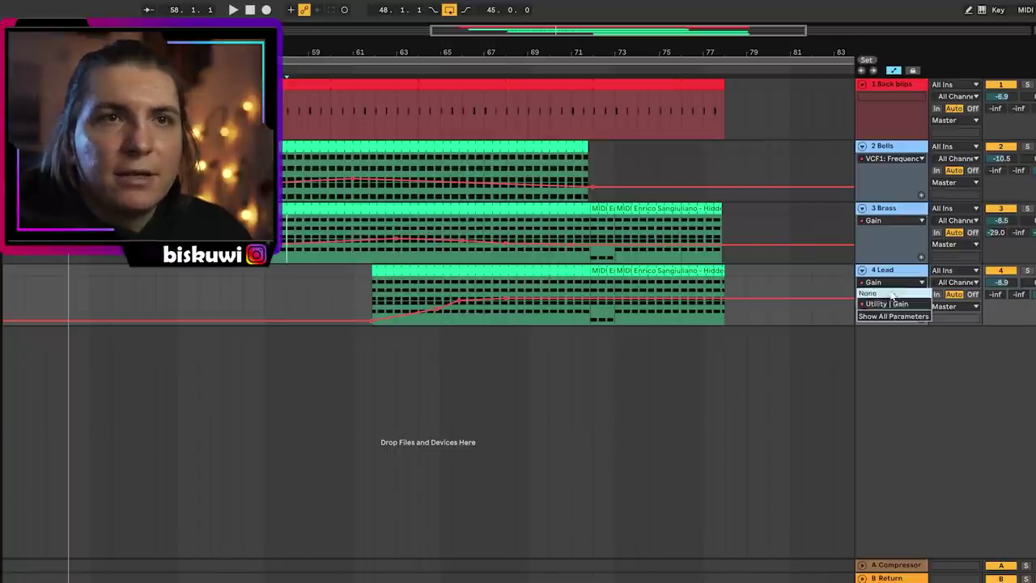
pyautogui.click(873, 303)
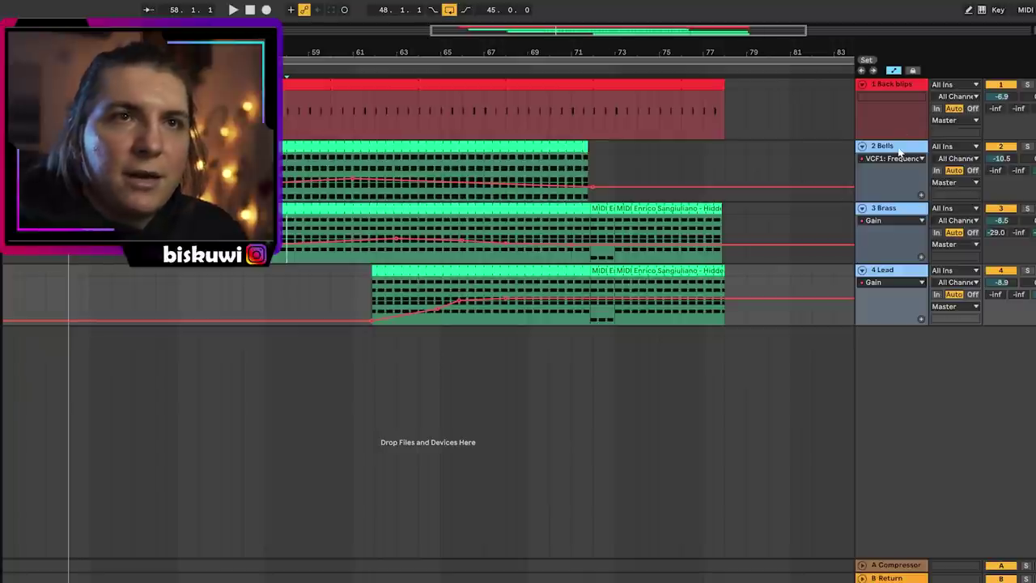
# Group the Bells, Brass and Lead tracks together.
pyautogui.click(899, 151)
pyautogui.click(909, 273)
pyautogui.hotkey('ctrl', 'g')
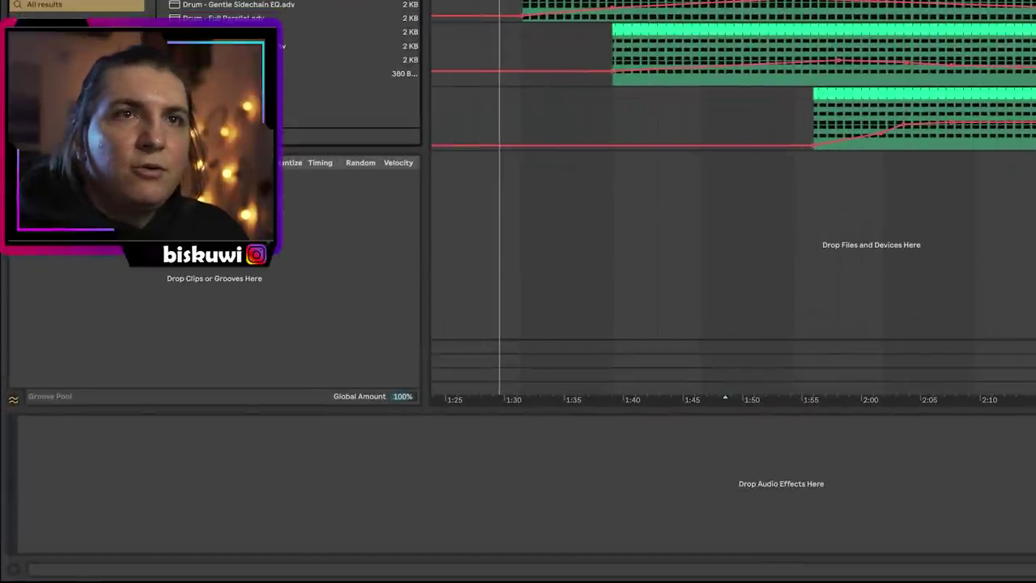
# Set the group's Glue Compressor to a Threshold of -24.1 dB and Makeup of 2.38 dB during playback.
pyautogui.moveTo(111, 519); pyautogui.dragTo(112, 526)
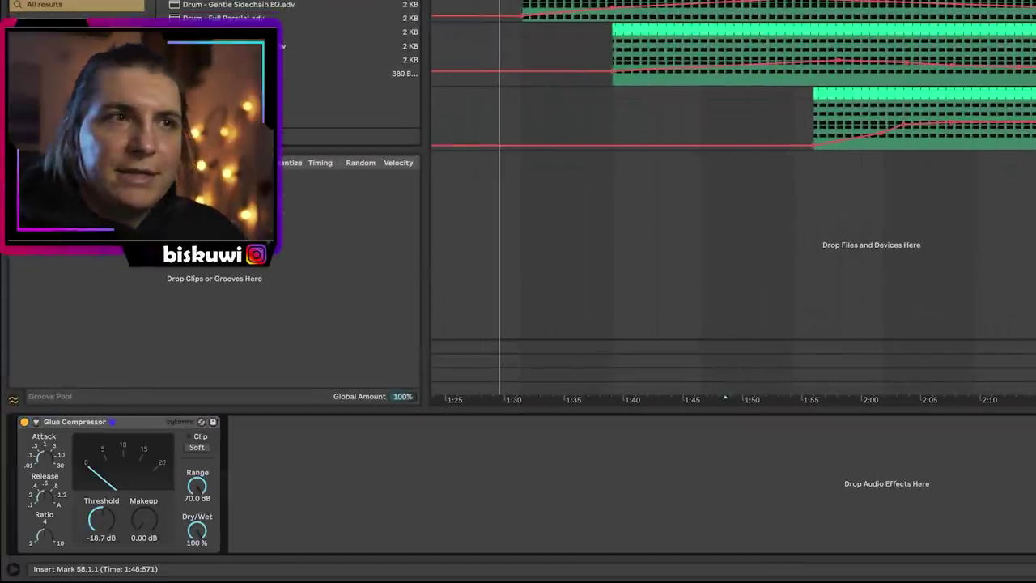
pyautogui.press('space')
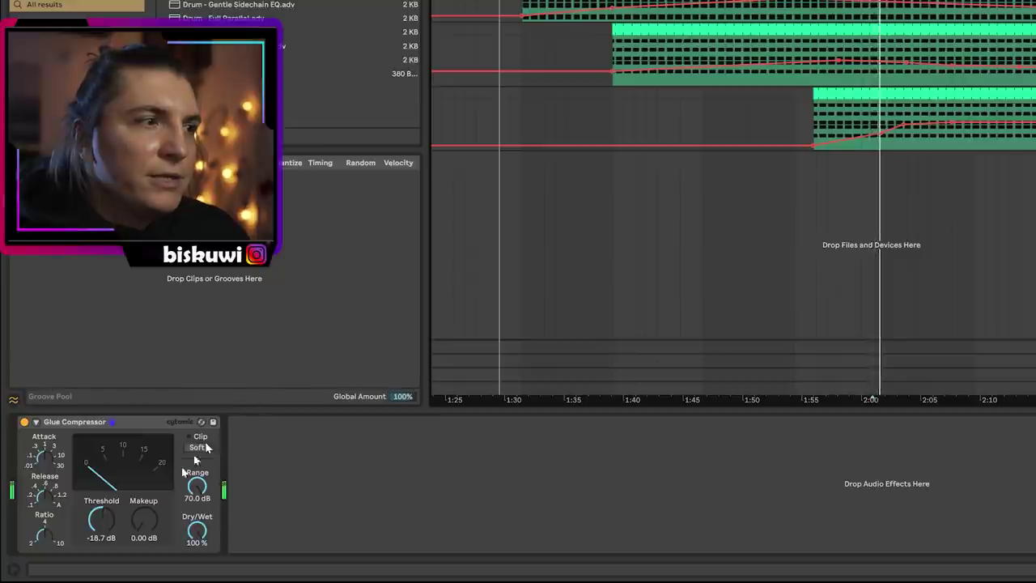
pyautogui.moveTo(111, 515); pyautogui.dragTo(145, 516)
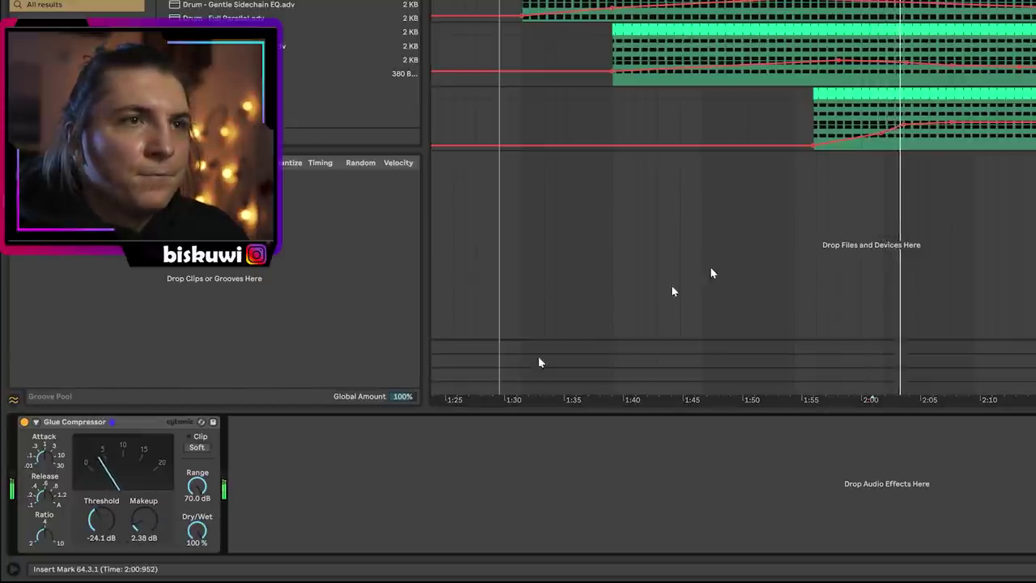
pyautogui.press('space')
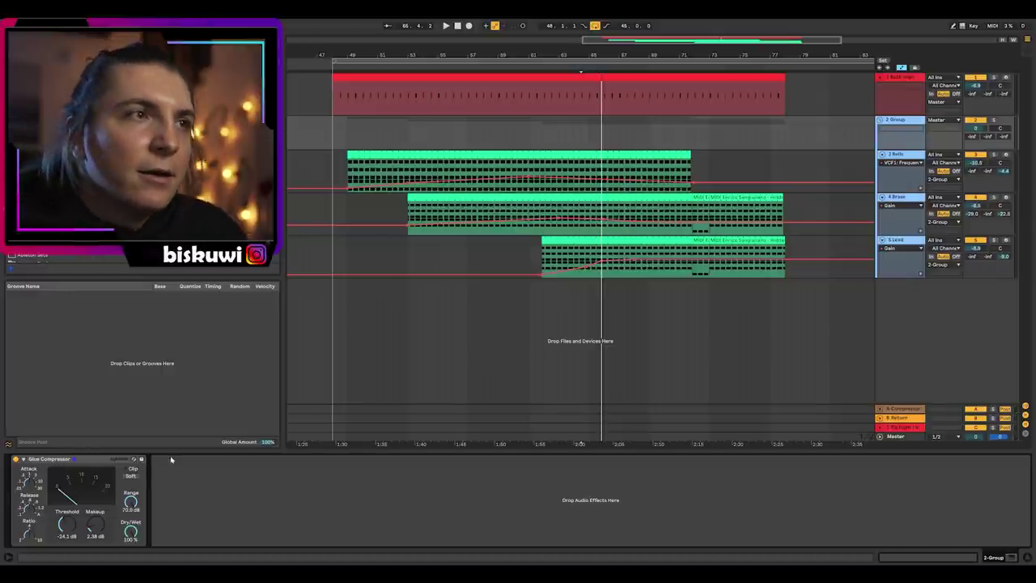
# Play the Brass track soloed from bar 54 and add the Lead track from bar 63 to hear its gain rise.
pyautogui.click(422, 202)
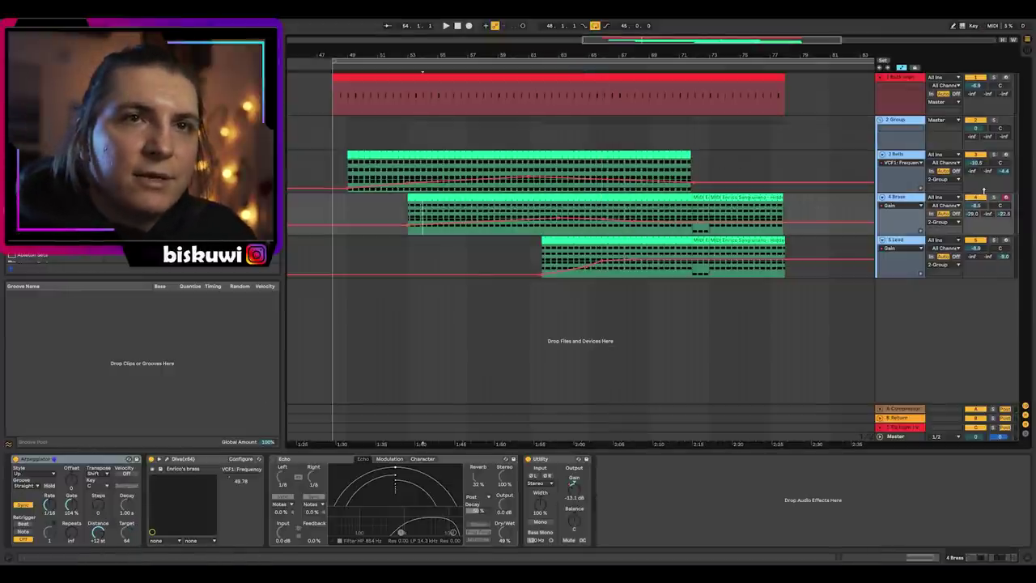
pyautogui.press('space')
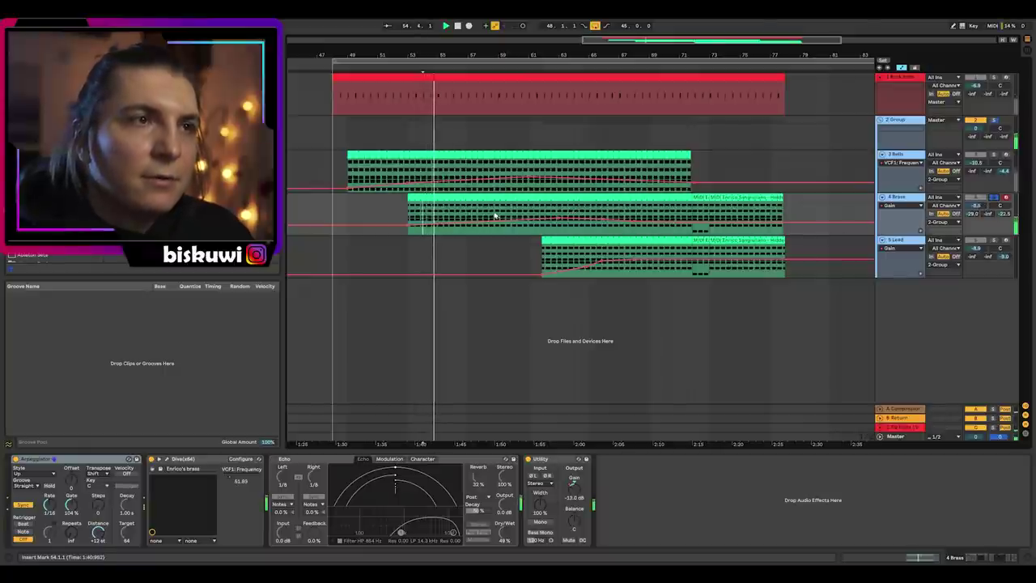
pyautogui.press('space')
pyautogui.click(565, 258)
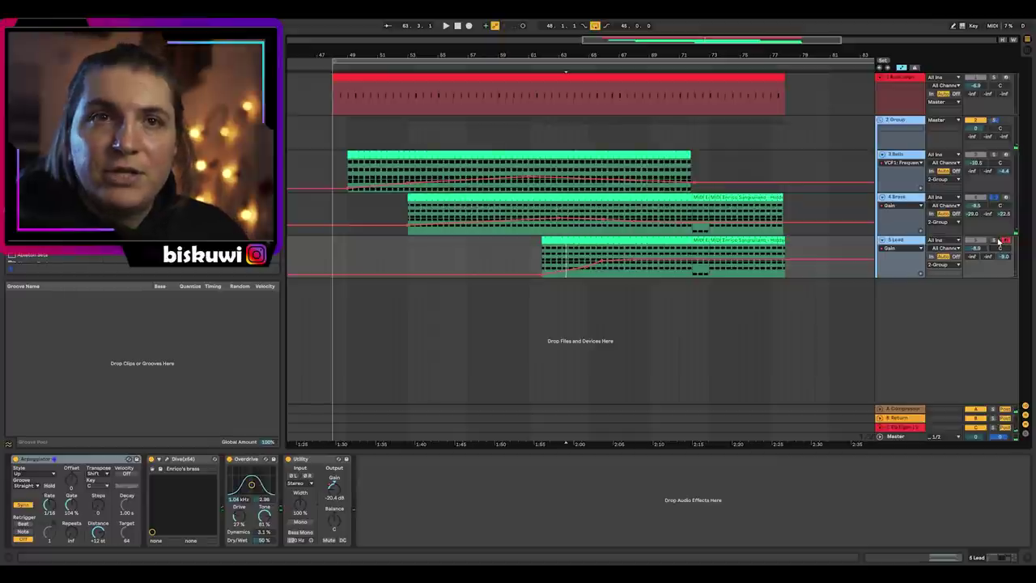
pyautogui.press('space')
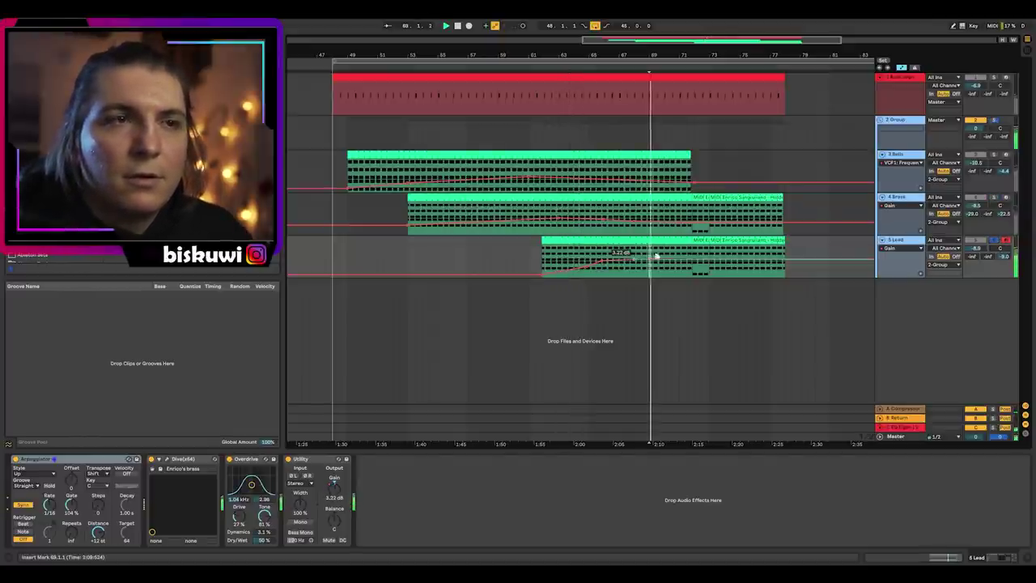
pyautogui.click(995, 241)
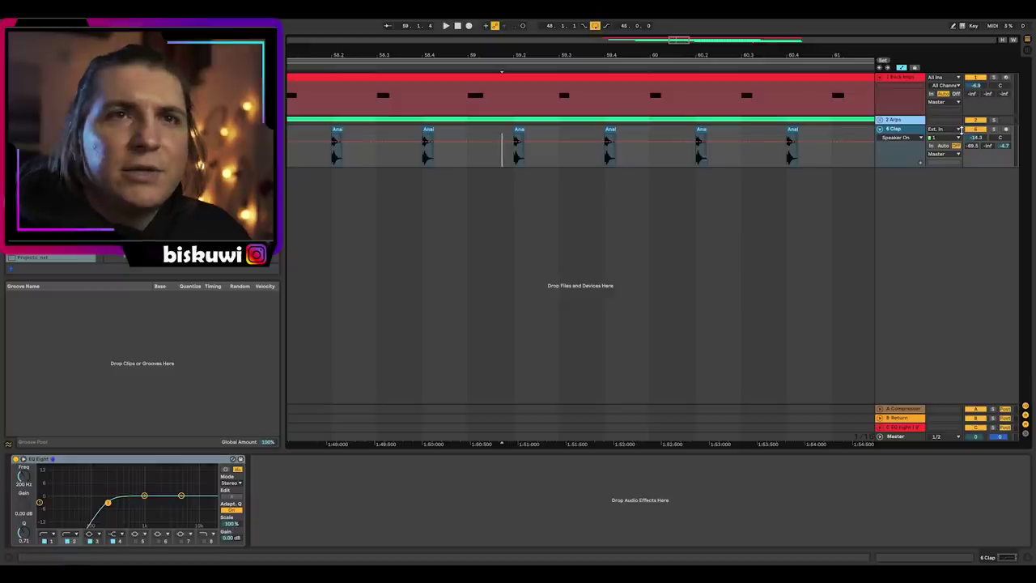
# Play the soloed Clap track's pattern from around bar 59.
pyautogui.press('-')
pyautogui.press('-')
pyautogui.press('-')
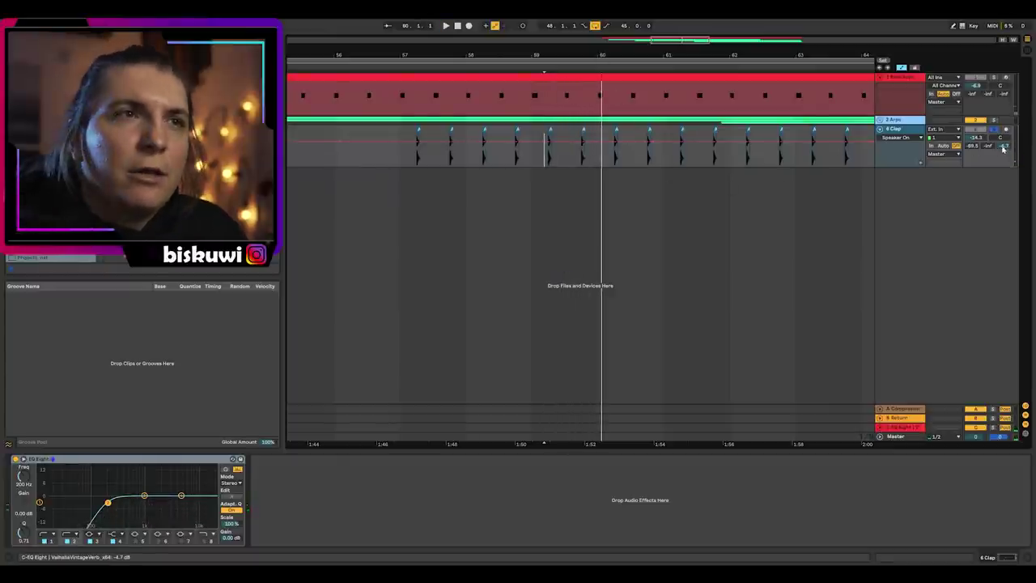
pyautogui.press('-')
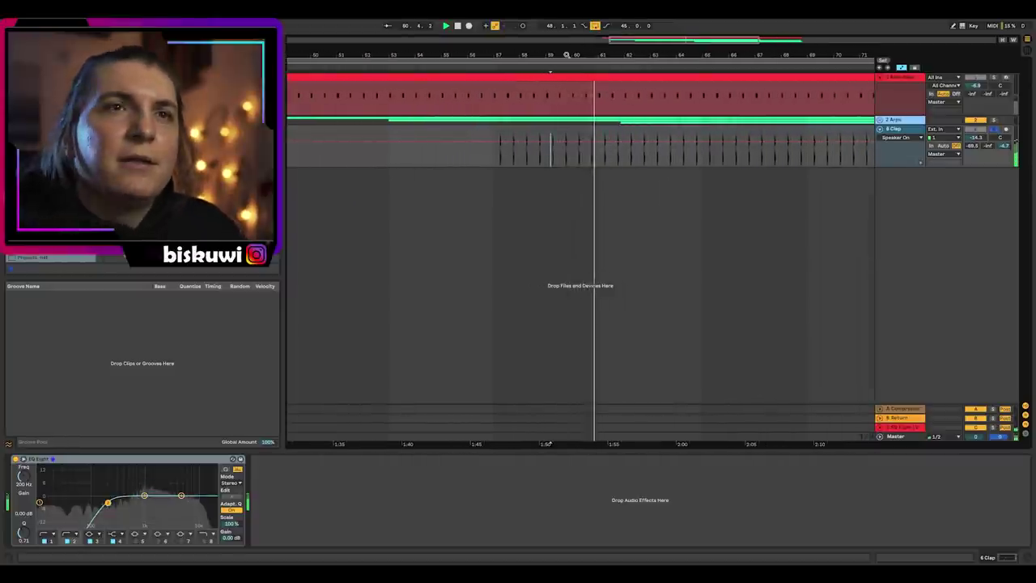
pyautogui.press('space')
# Show the 1 Frequency A automation on the Clap track and play through its filter rise.
pyautogui.click(899, 137)
pyautogui.click(913, 153)
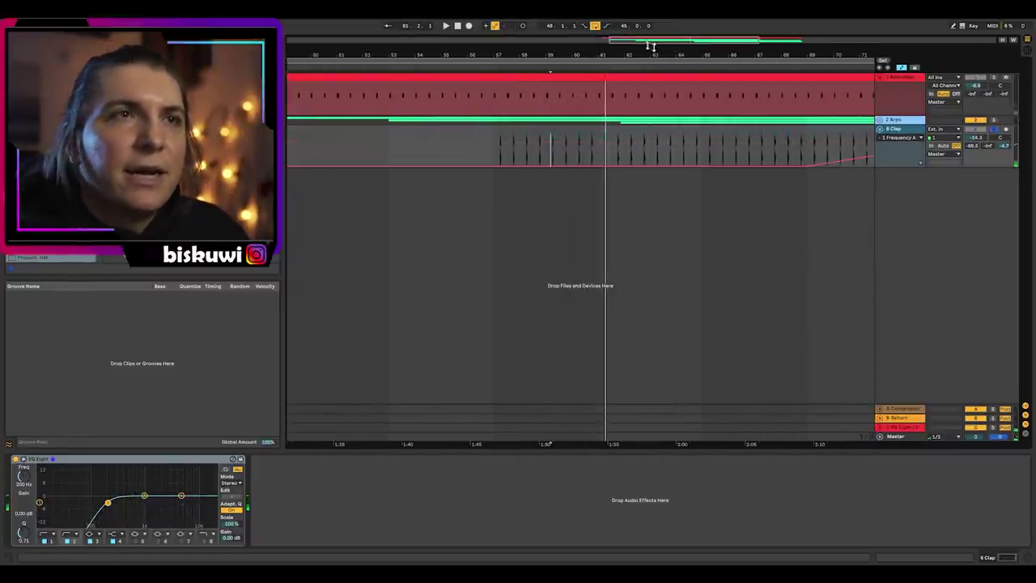
pyautogui.press('-')
pyautogui.click(580, 143)
pyautogui.press('space')
pyautogui.click(619, 135)
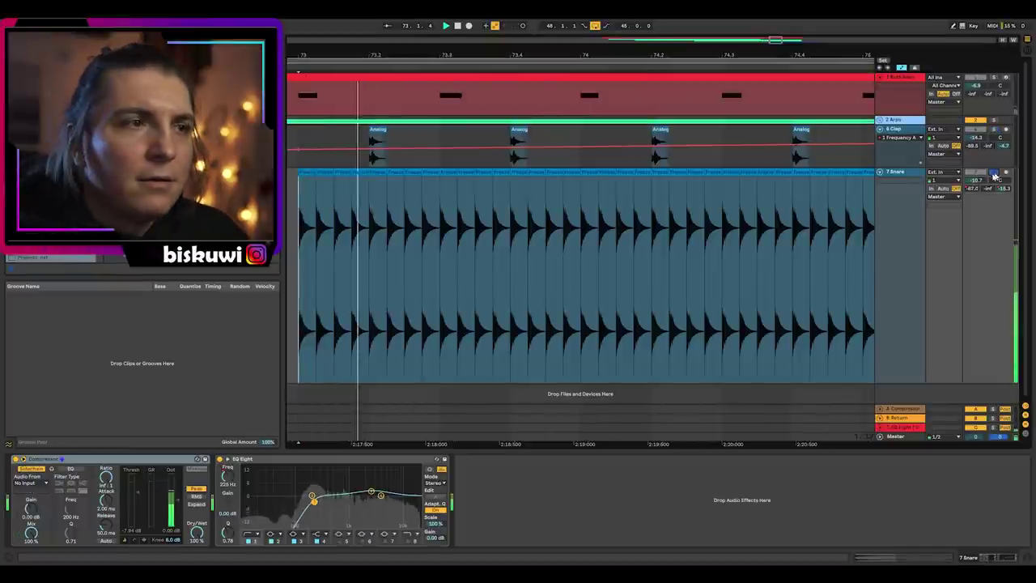
# Show the 1 Frequency A automation on the Snare track and play the roll through to its end at bar 81.
pyautogui.click(952, 197)
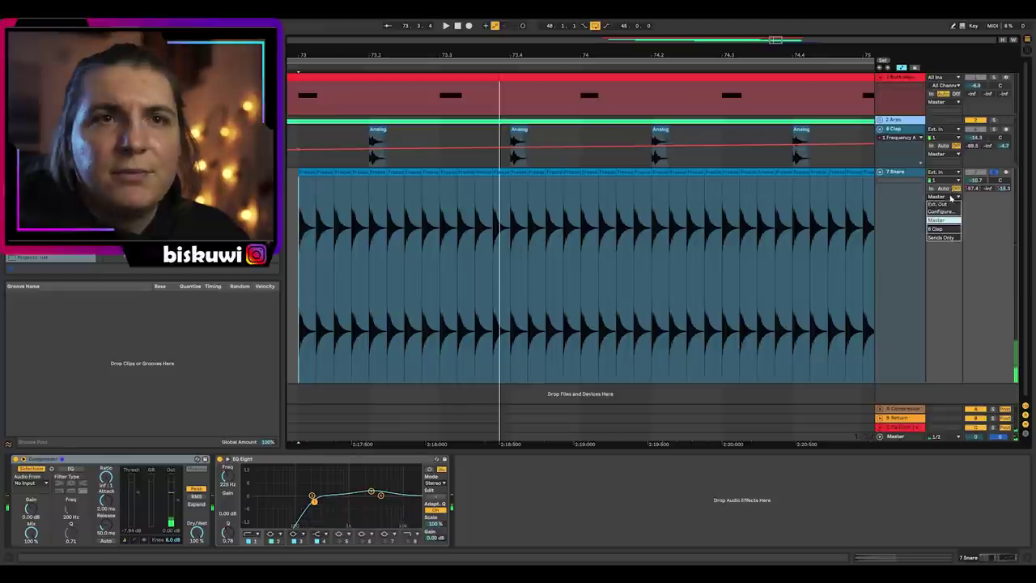
pyautogui.click(920, 180)
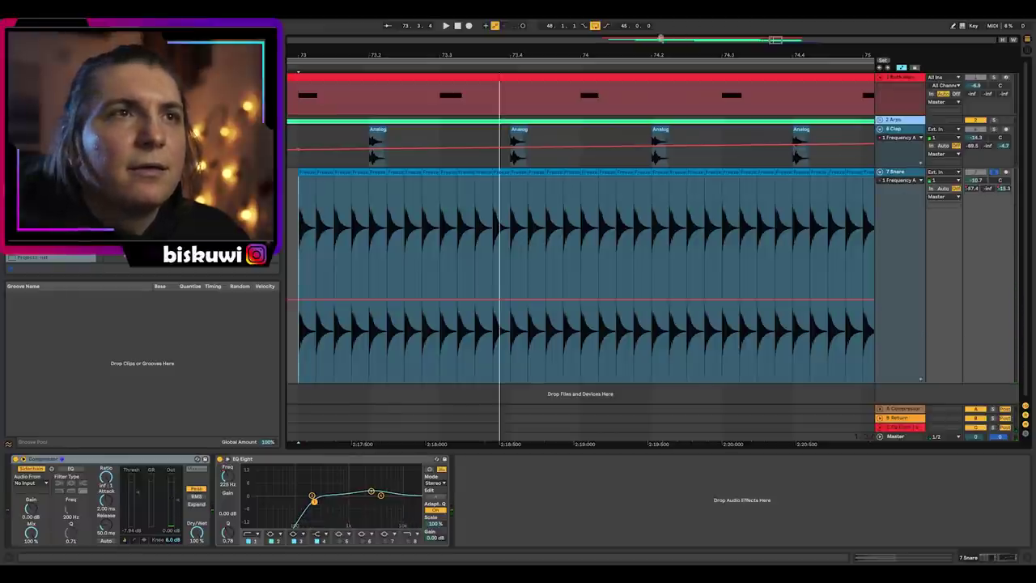
pyautogui.press('-')
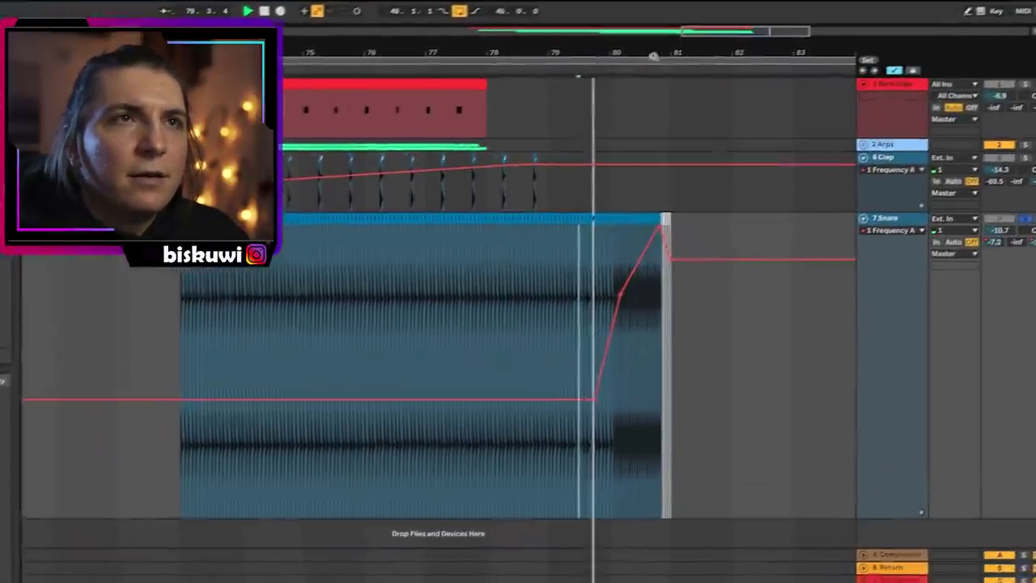
pyautogui.scroll(5, 731, 75)
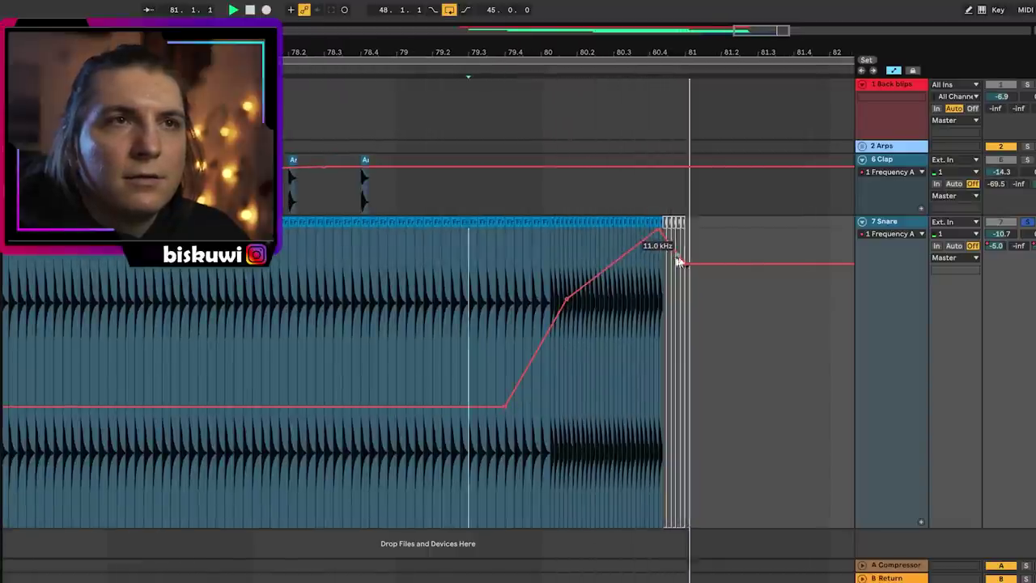
pyautogui.press('-')
pyautogui.press('space')
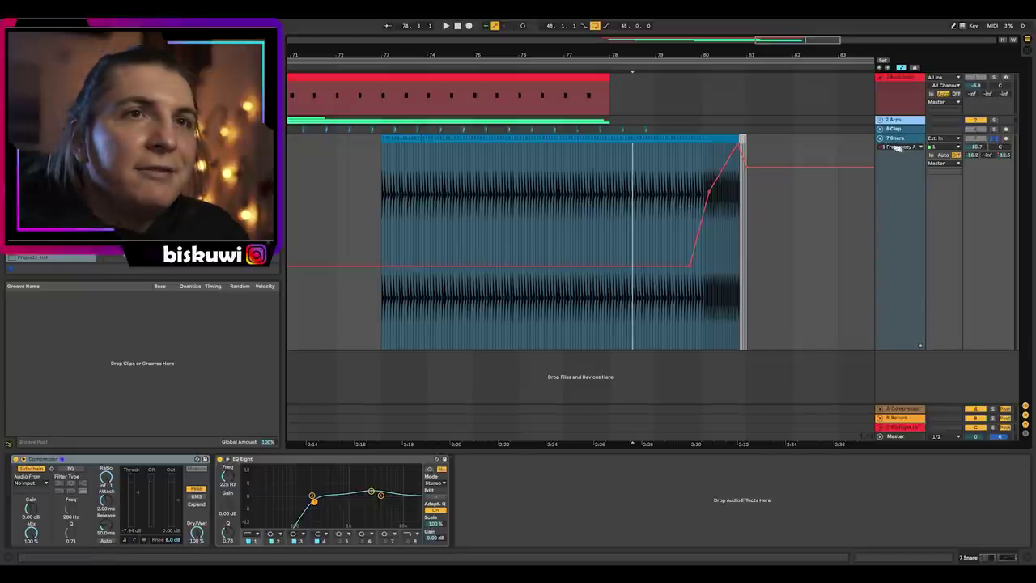
pyautogui.click(880, 138)
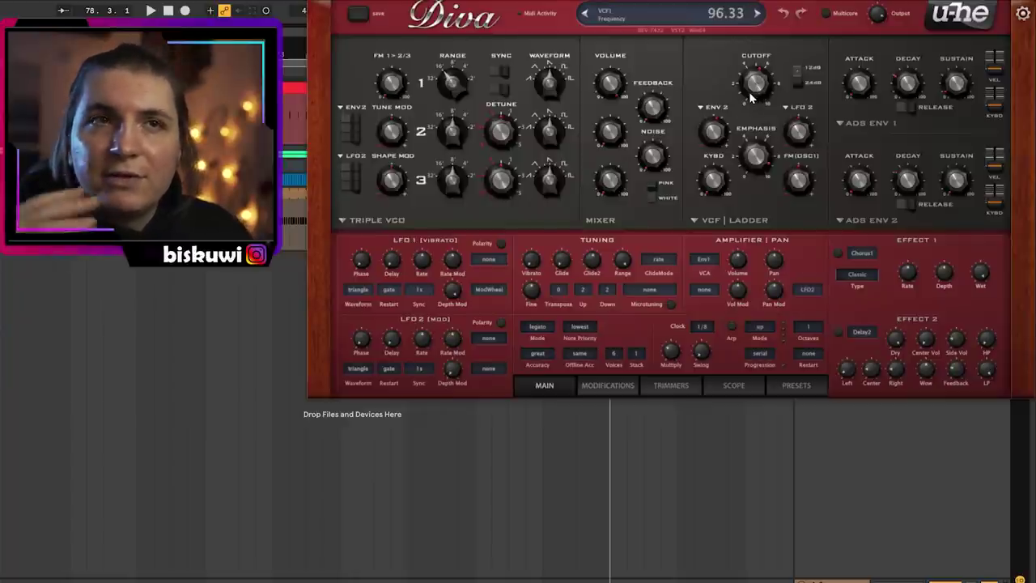
# Close the Acid track's Diva synth and play the line from bar 65, following its VCF1 Frequency and Resonance automation.
pyautogui.hotkey('ctrl', 'alt', 'p')
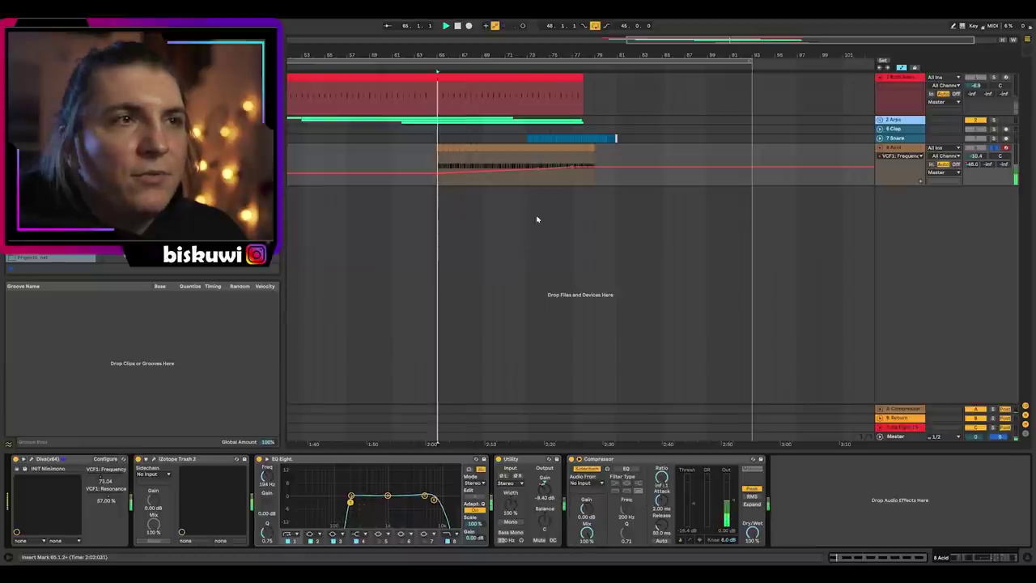
pyautogui.click(516, 180)
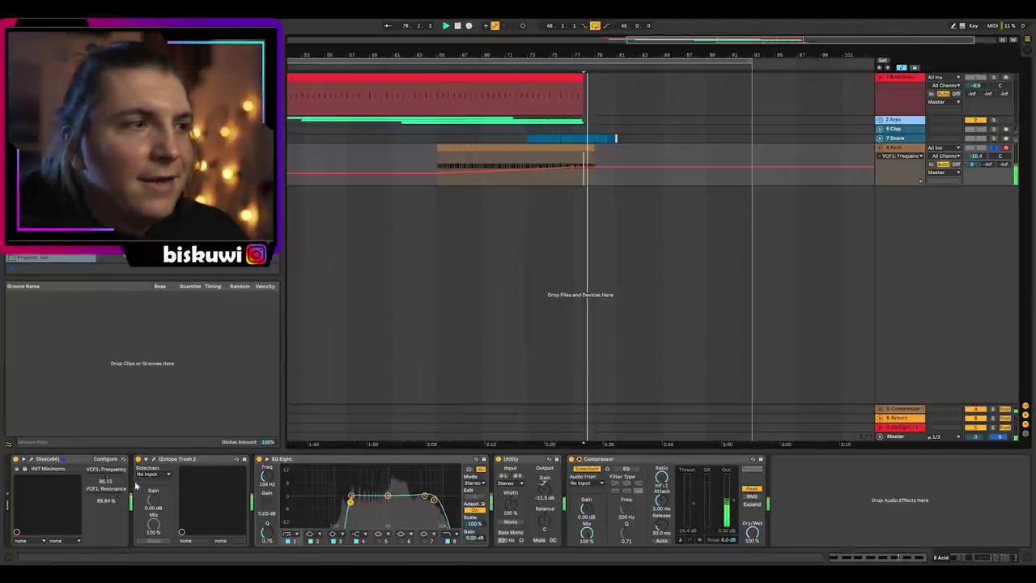
pyautogui.click(504, 26)
pyautogui.press('space')
pyautogui.click(550, 174)
pyautogui.press('space')
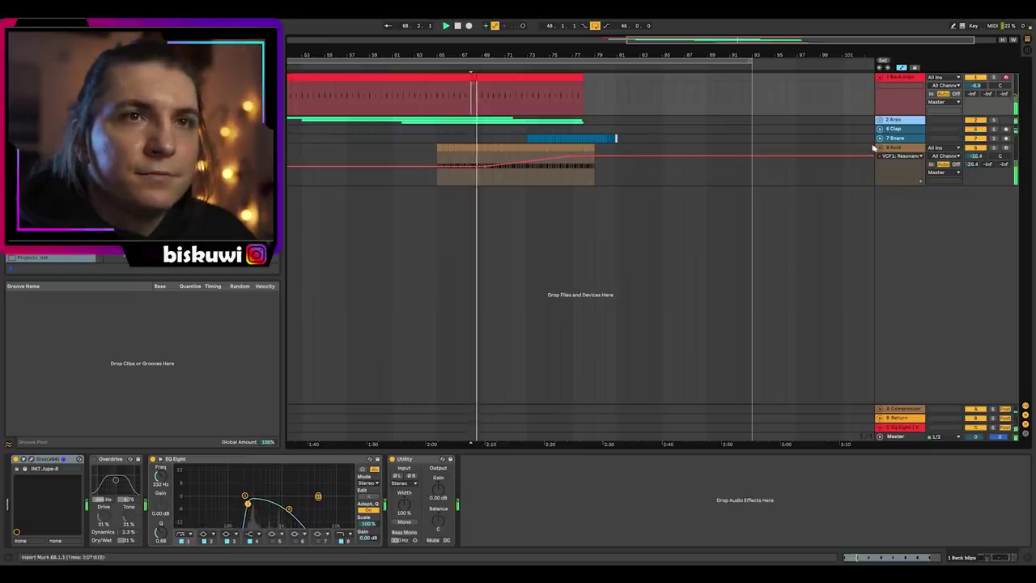
# Fold the Acid and Back blips tracks and unfold the Arps group while all tracks play.
pyautogui.click(880, 148)
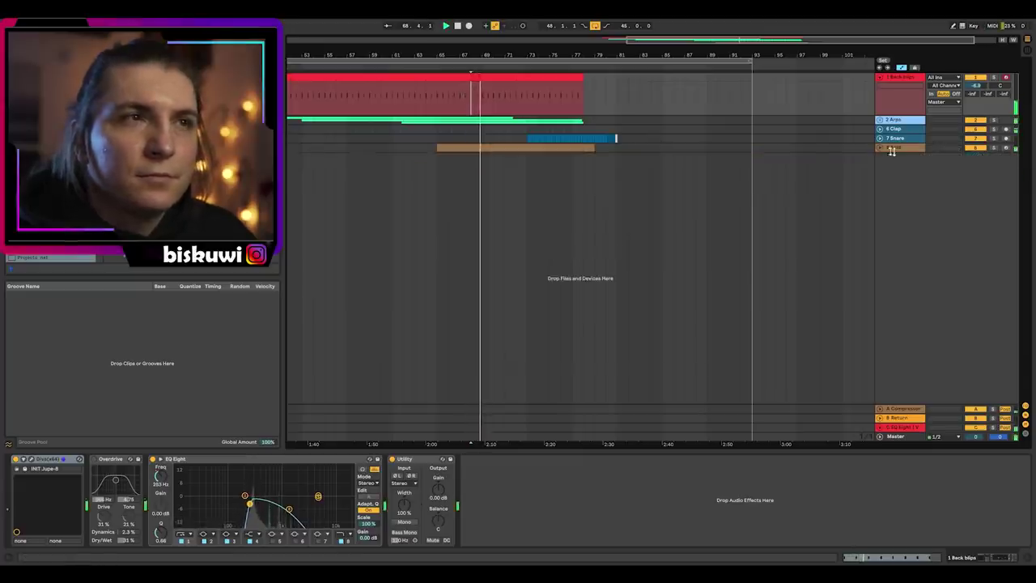
pyautogui.click(880, 77)
pyautogui.click(881, 86)
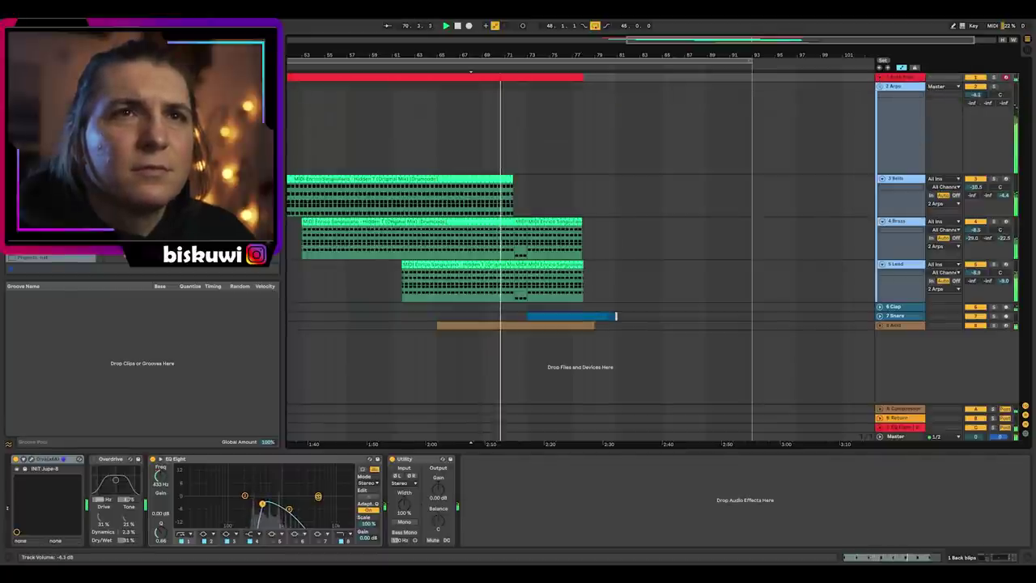
# Set the Arps group's track volume to -2.8 dB and fold the group.
pyautogui.moveTo(976, 94)
pyautogui.mouseDown()
pyautogui.moveTo(976, 109)
pyautogui.moveTo(975, 92)
pyautogui.mouseUp()
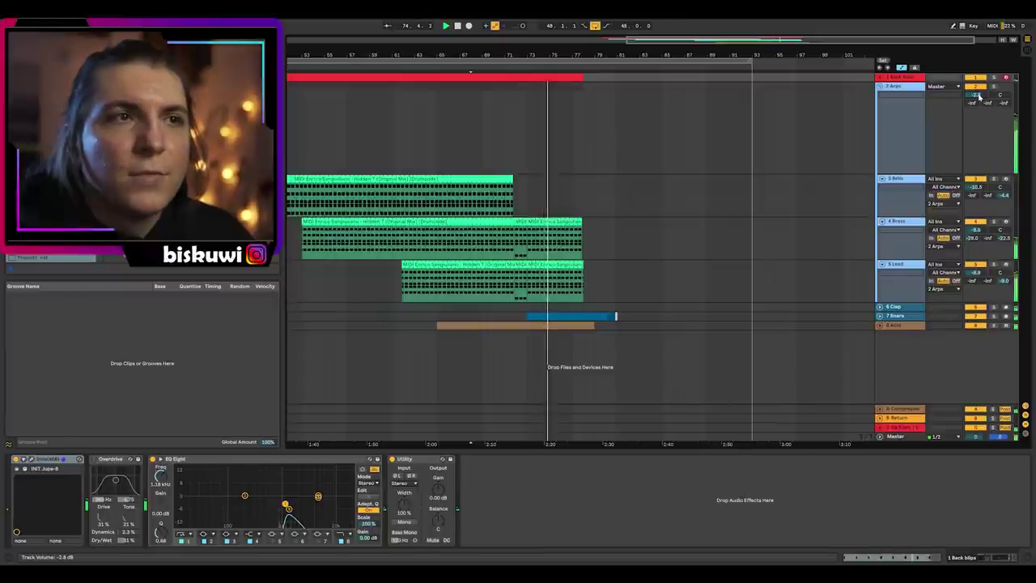
pyautogui.click(882, 86)
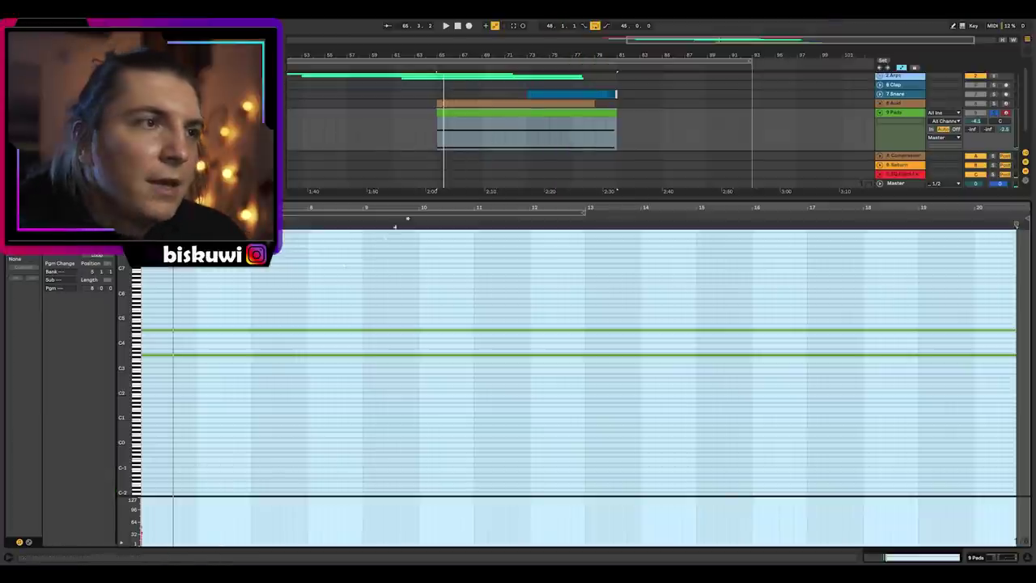
# Play the Pads track from bar 65, showing its VCF1 Frequency automation and jumping ahead through the filter rise.
pyautogui.click(192, 274)
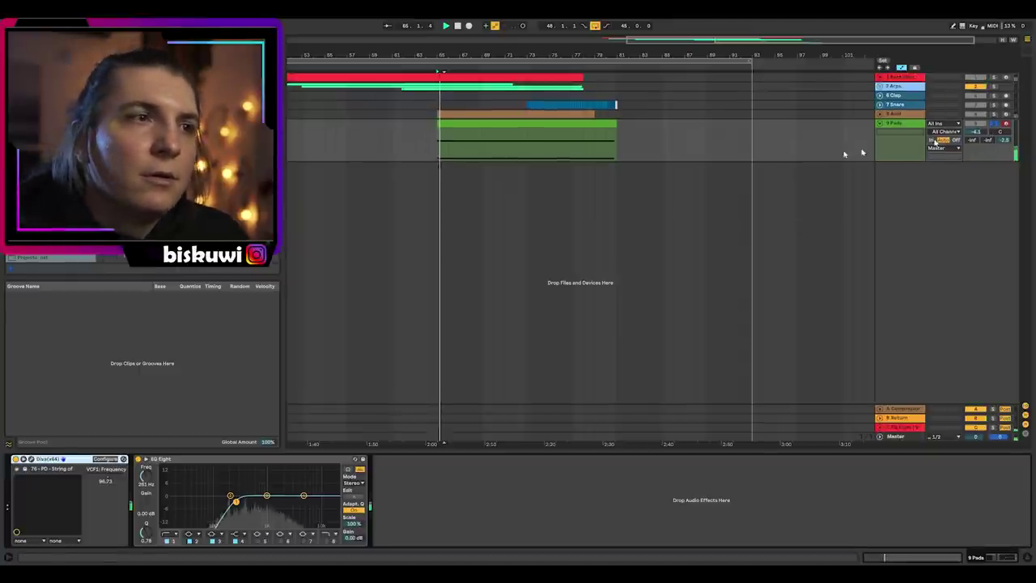
pyautogui.press('a')
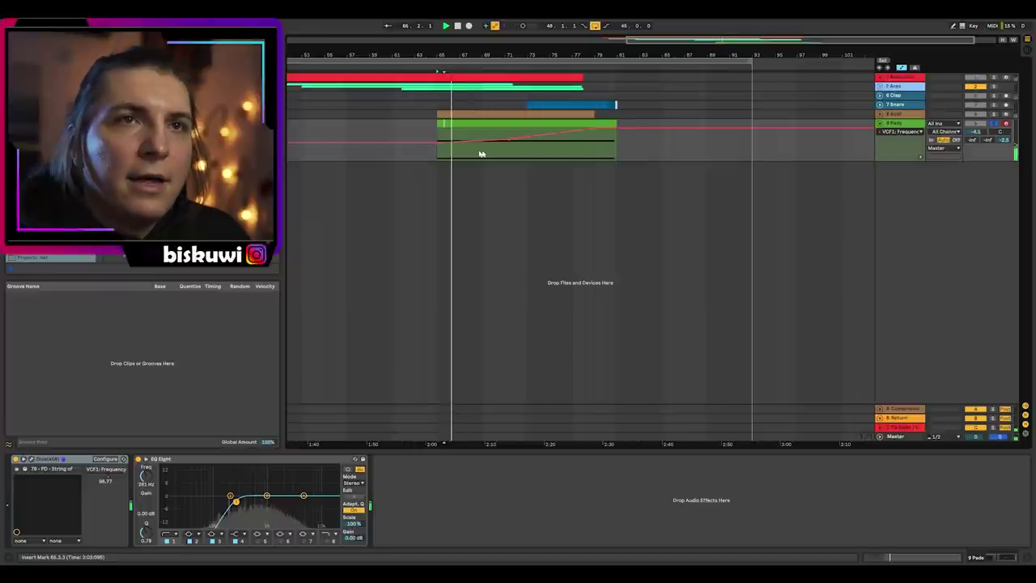
pyautogui.click(527, 154)
pyautogui.click(571, 148)
pyautogui.click(594, 148)
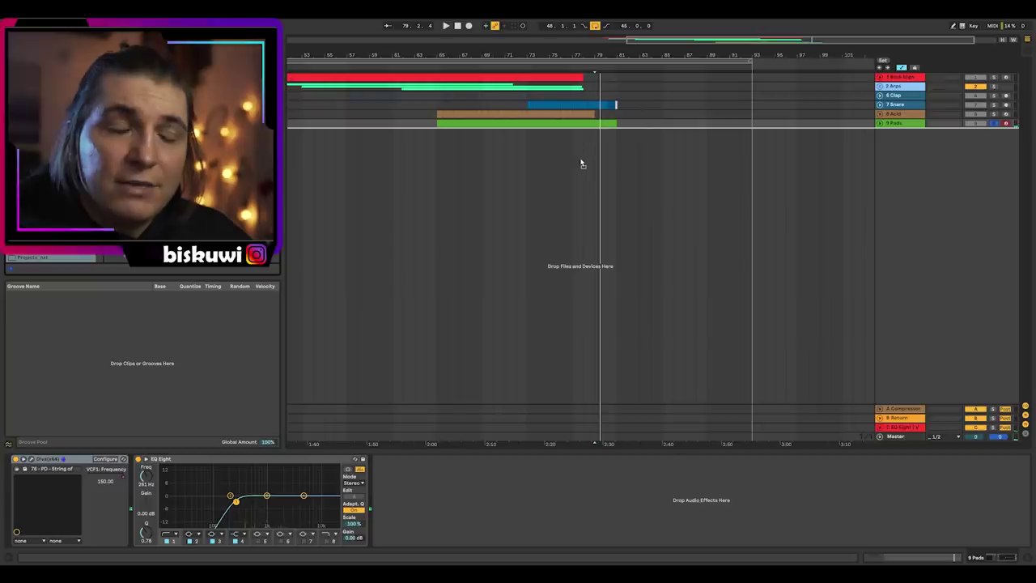
# Check the Strings track's Diva preset, close the synth and show the track's Utility Gain automation.
pyautogui.hotkey('ctrl', 'alt', 'p')
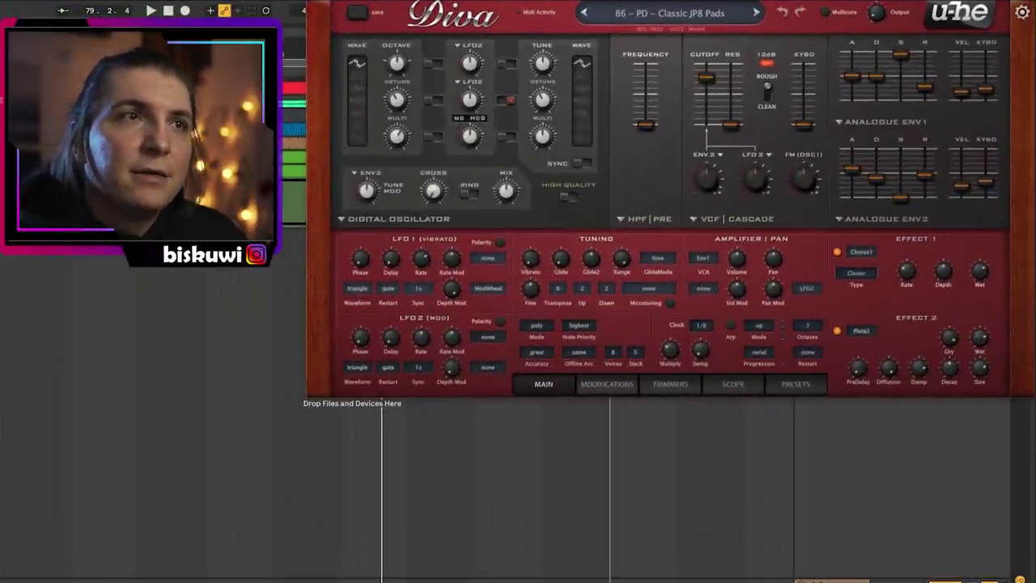
pyautogui.hotkey('ctrl', 'alt', 'p')
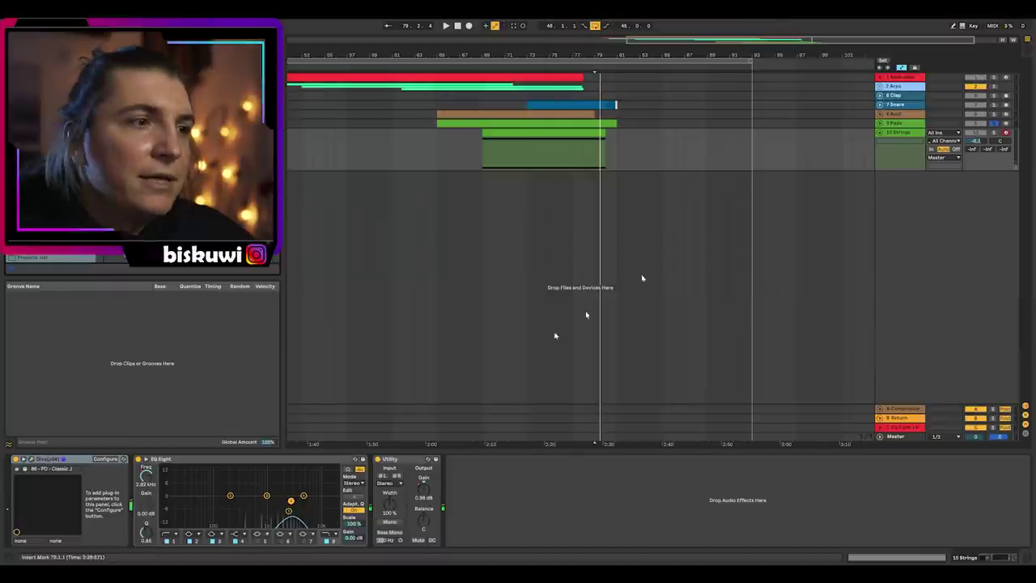
pyautogui.click(897, 132)
pyautogui.click(899, 141)
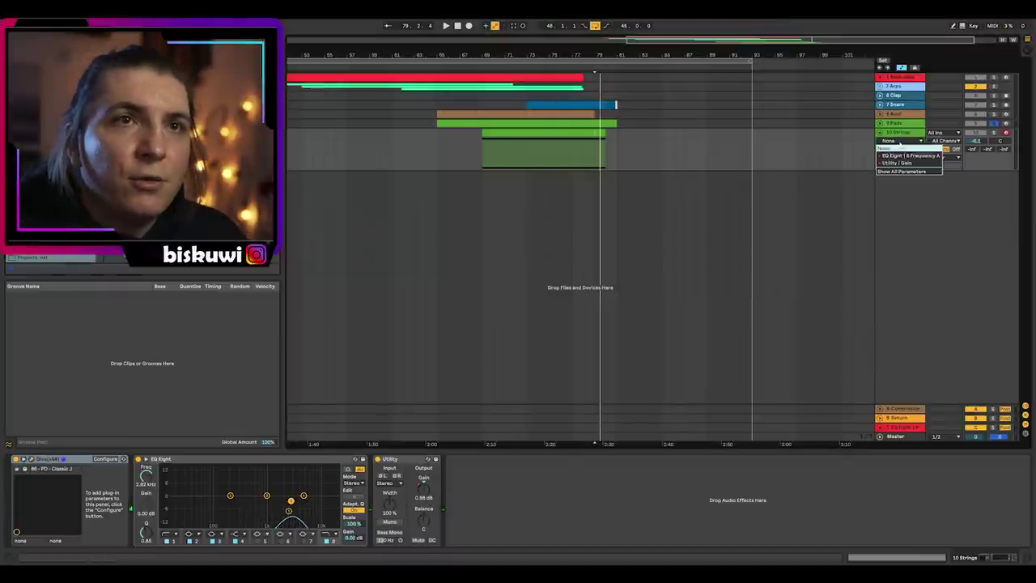
pyautogui.click(899, 162)
# Play the Strings from bar 69 through their gain rise, first soloed and again together with all tracks.
pyautogui.click(484, 140)
pyautogui.press('space')
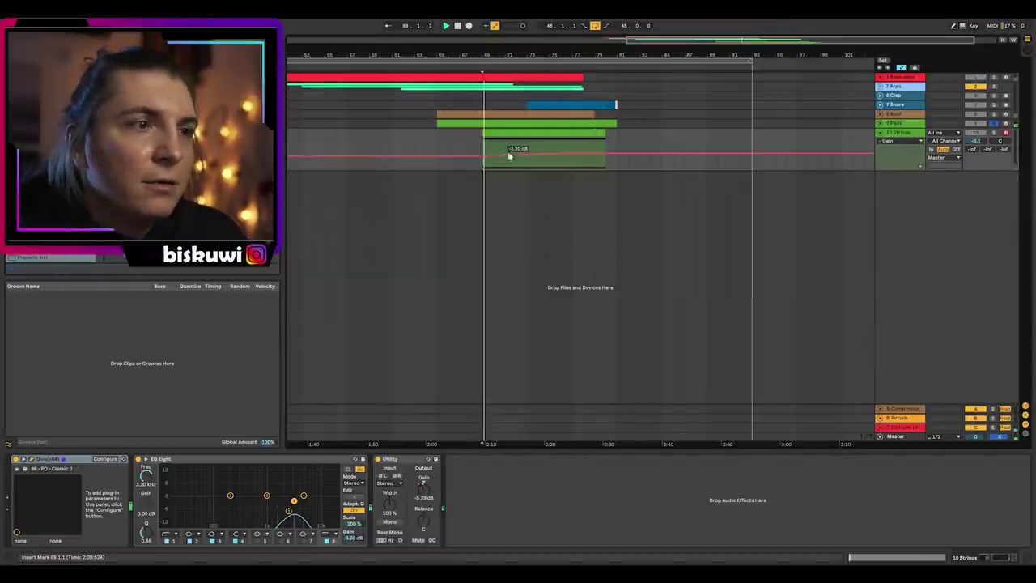
pyautogui.click(561, 149)
pyautogui.click(585, 145)
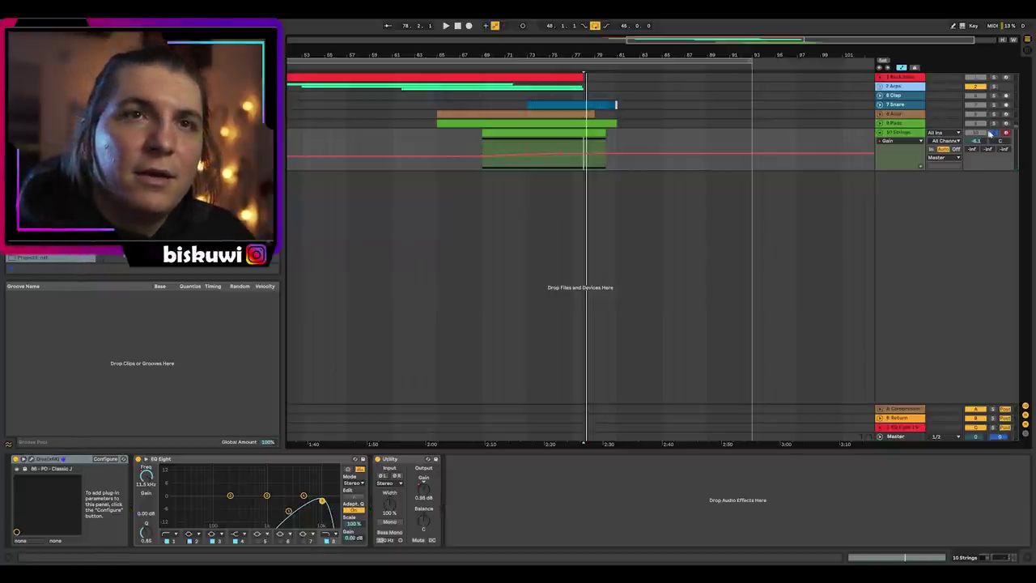
pyautogui.click(485, 146)
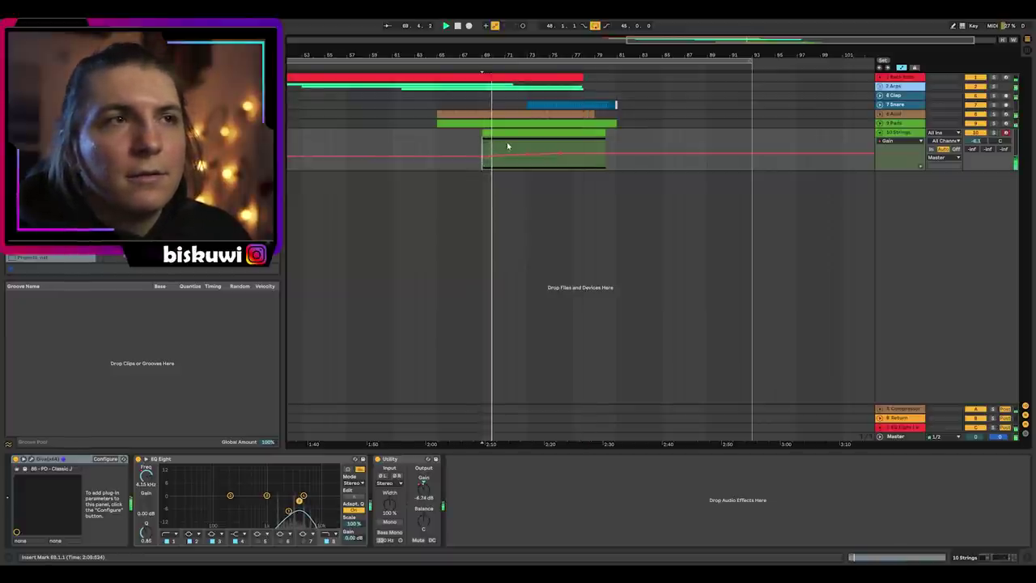
pyautogui.click(516, 146)
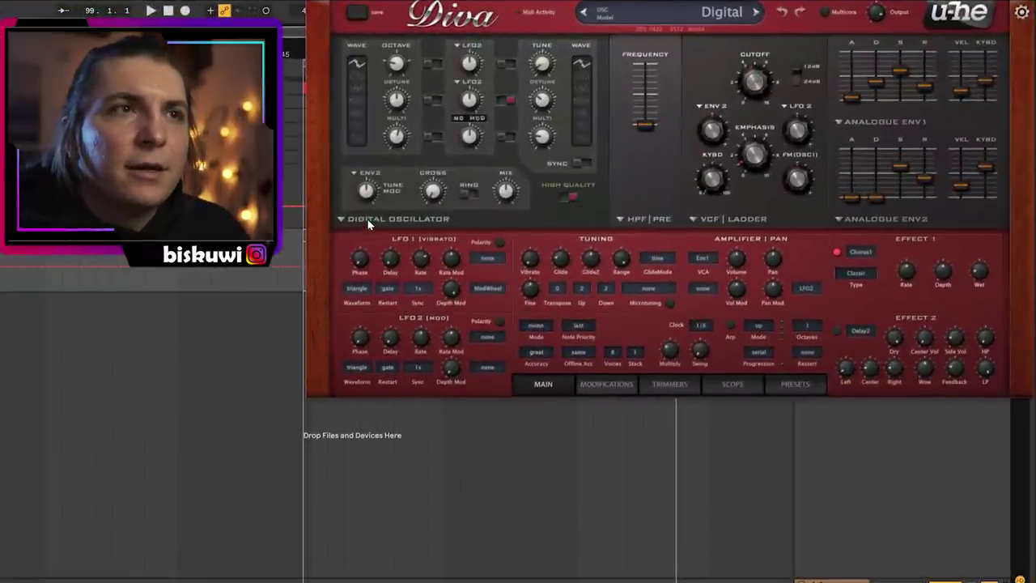
# Examine the oscillator model and high-pass filter choices in Diva, keeping Digital and HPF pre.
pyautogui.click(368, 224)
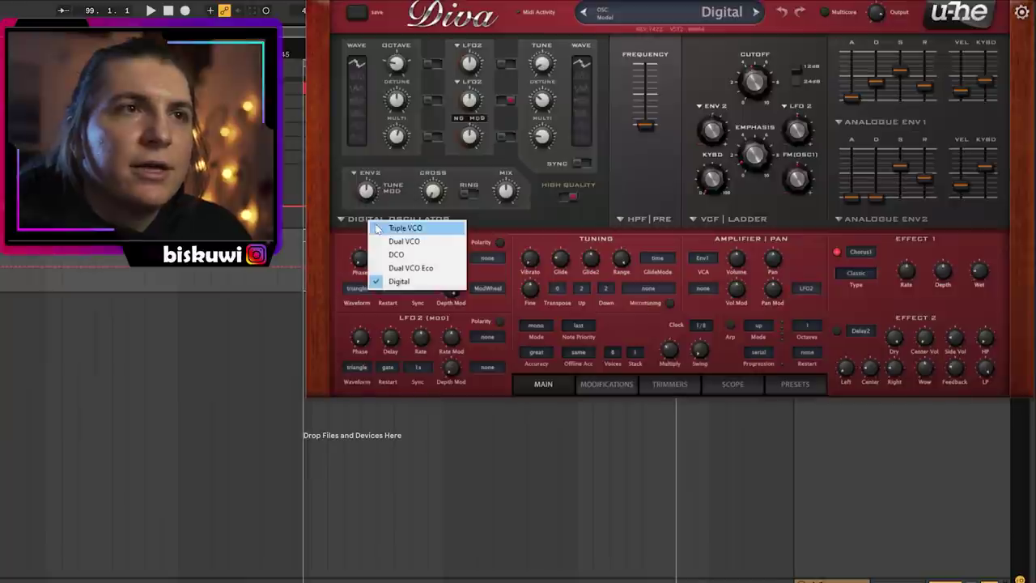
pyautogui.click(620, 218)
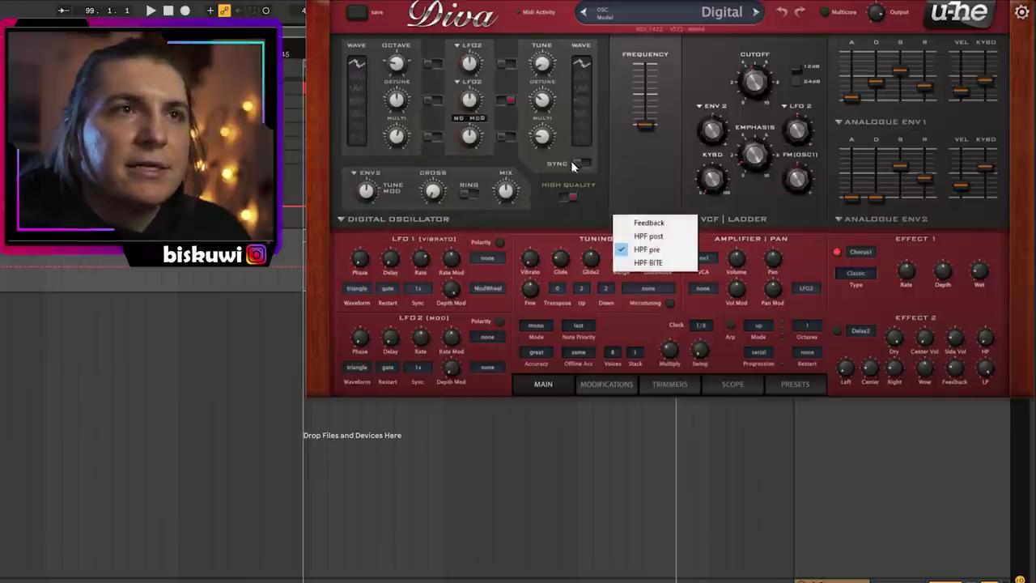
pyautogui.click(664, 166)
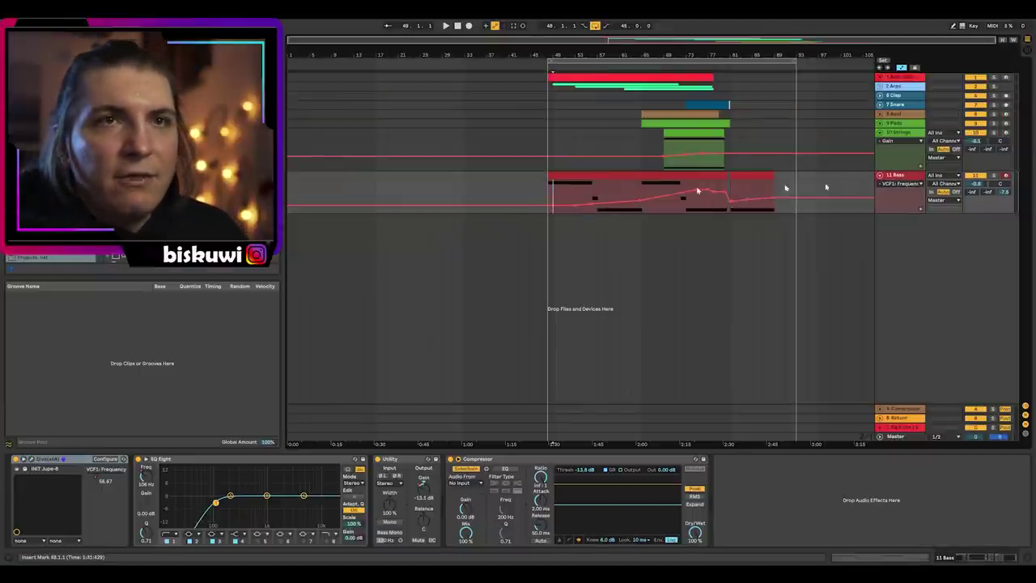
# Play the Bass track along its VCF1 Frequency automation, jumping ahead to bars 67 and 73.
pyautogui.press('space')
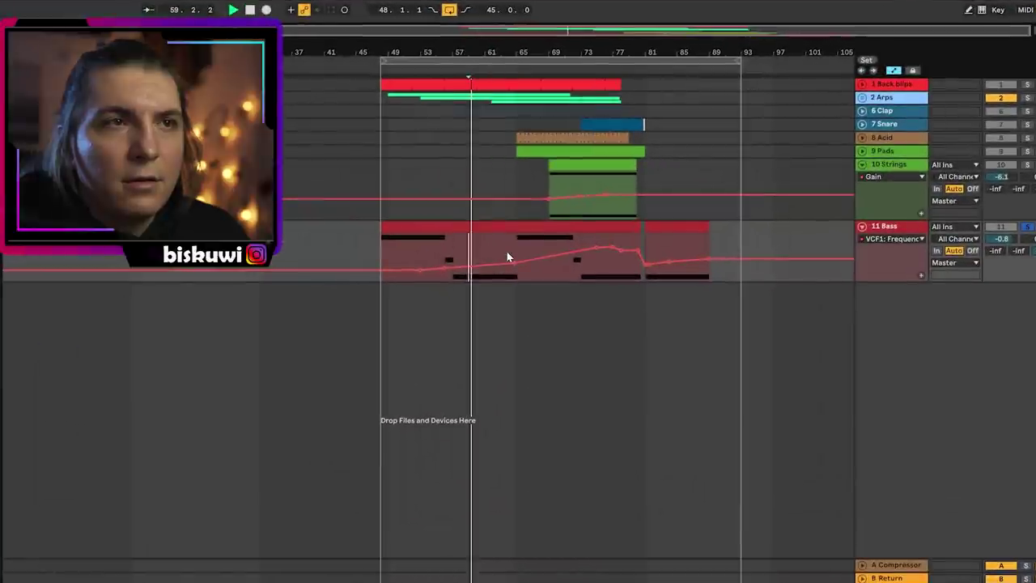
pyautogui.click(531, 253)
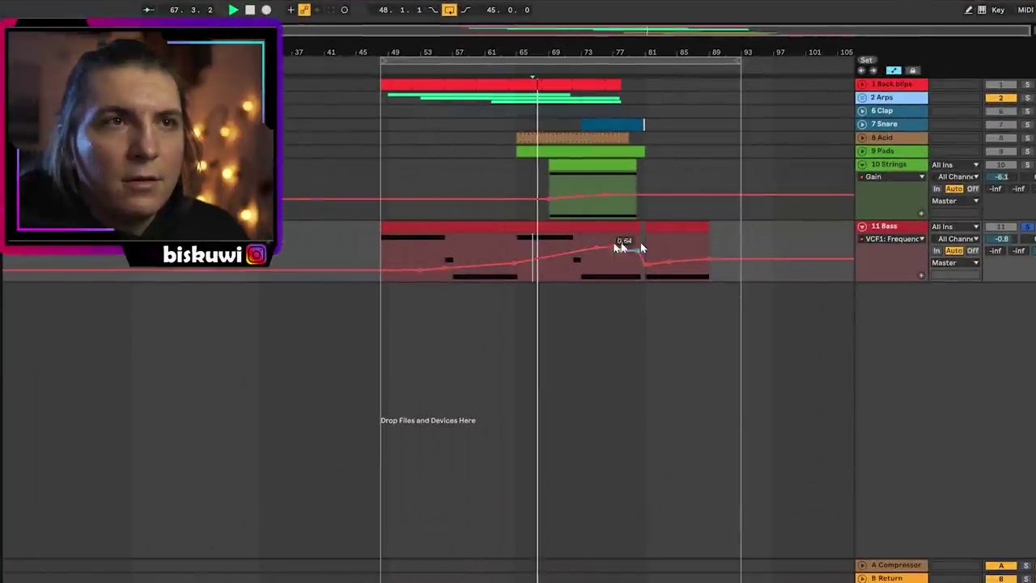
pyautogui.click(580, 243)
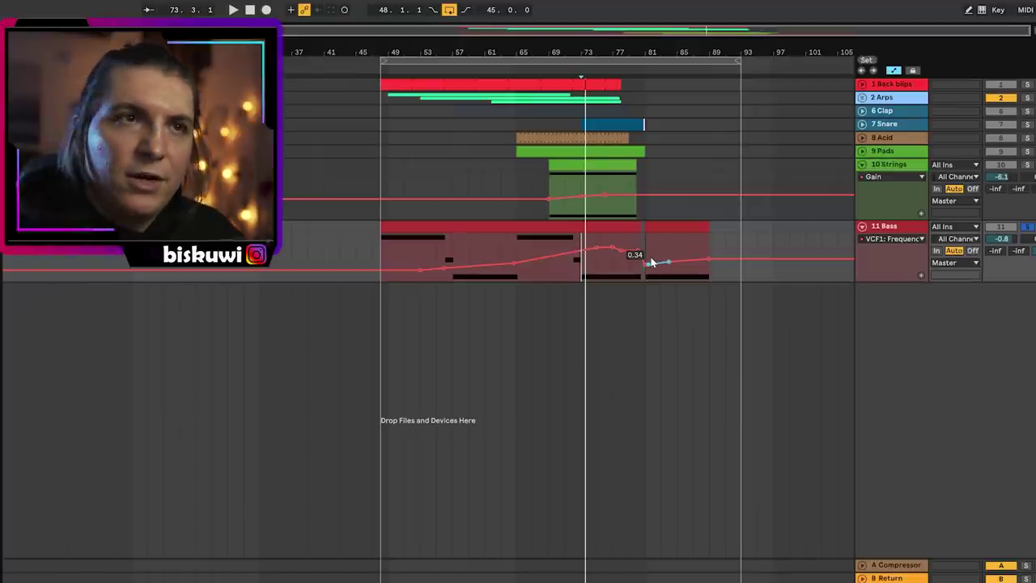
# Show the Bass track's 1 Frequency A automation, switch to its Gain automation and play the fade-in from bar 48.
pyautogui.click(906, 244)
pyautogui.click(904, 274)
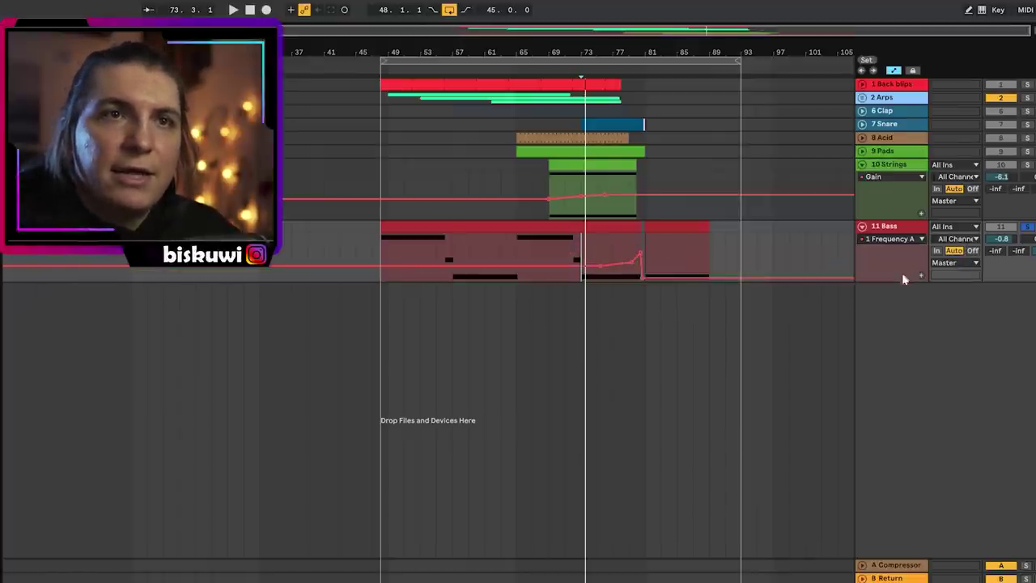
pyautogui.click(896, 242)
pyautogui.click(888, 270)
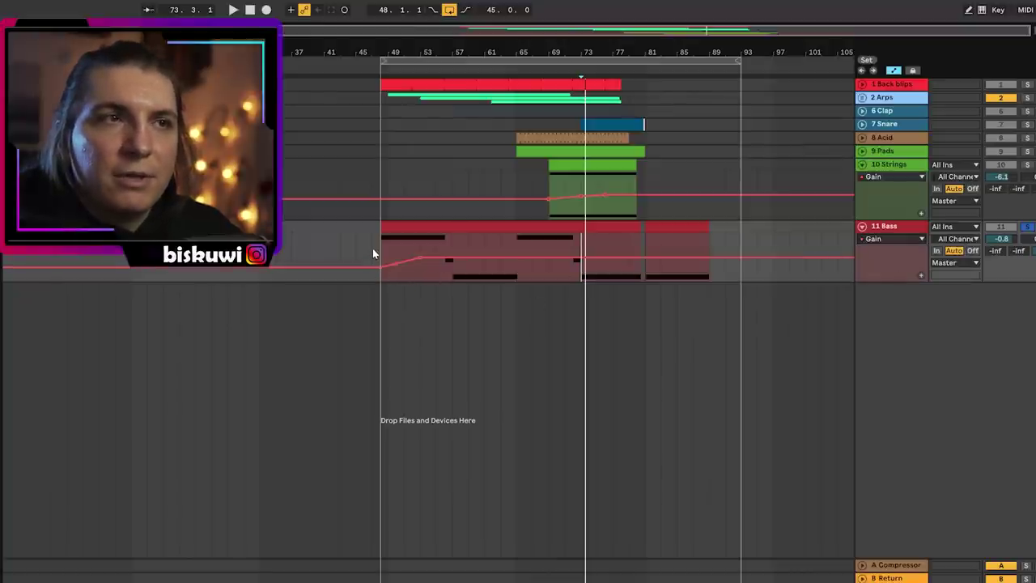
pyautogui.press('space')
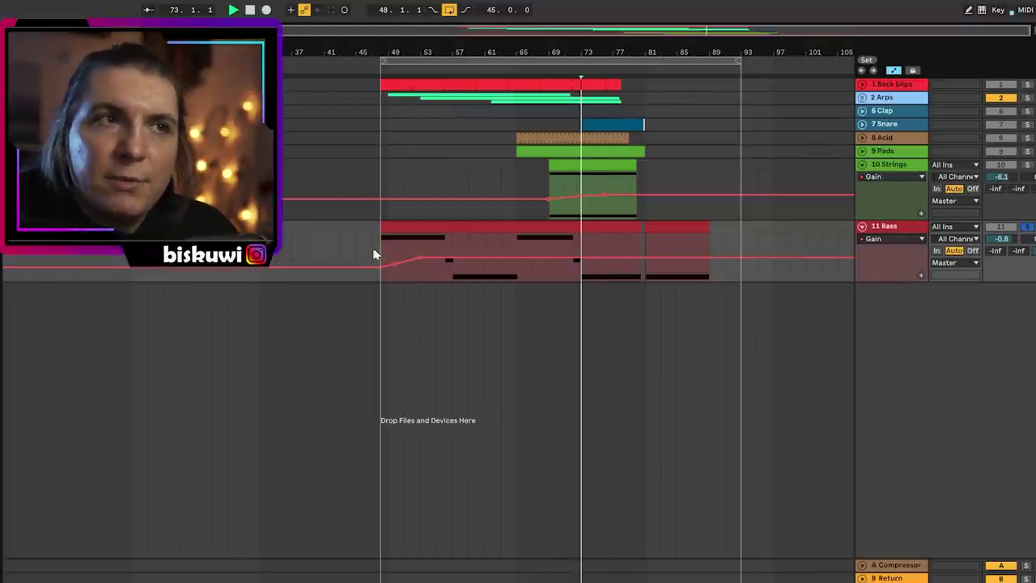
pyautogui.click(374, 252)
pyautogui.click(384, 255)
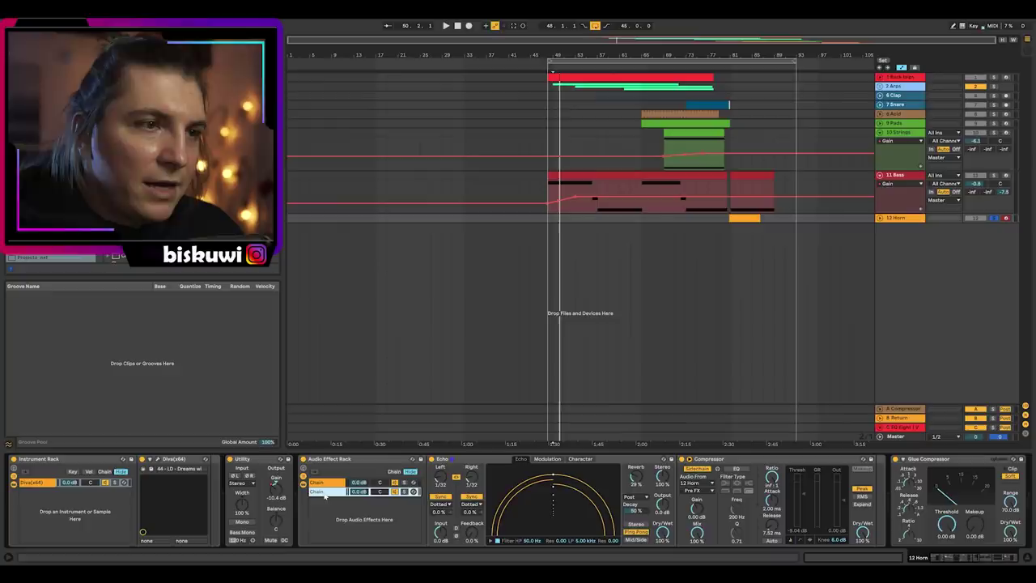
# Inspect the chains of the Horn track's two Audio Effect Racks, the Echo rack and the Valhalla reverb rack.
pyautogui.click(334, 482)
pyautogui.click(332, 493)
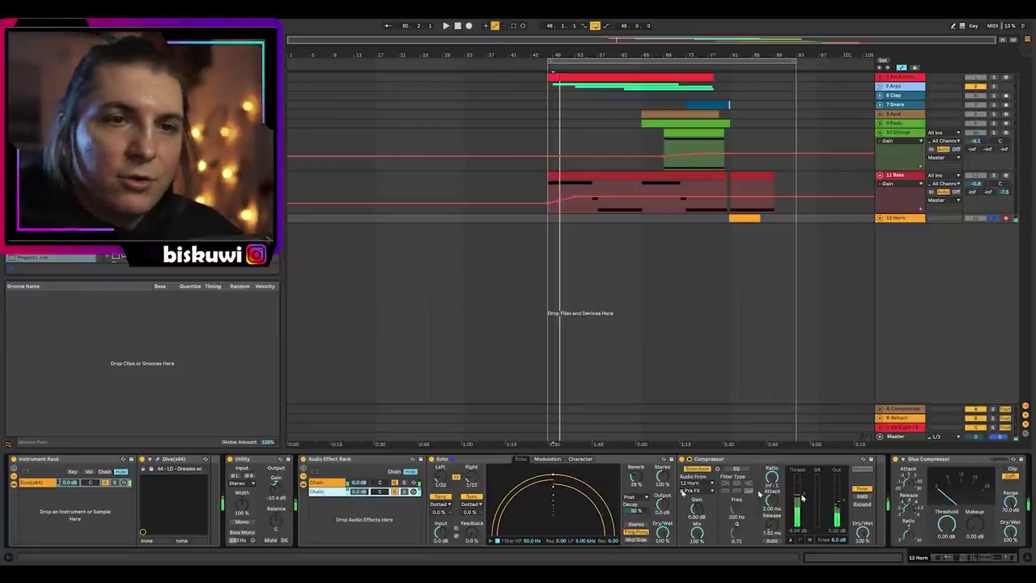
pyautogui.moveTo(952, 559); pyautogui.dragTo(1006, 559)
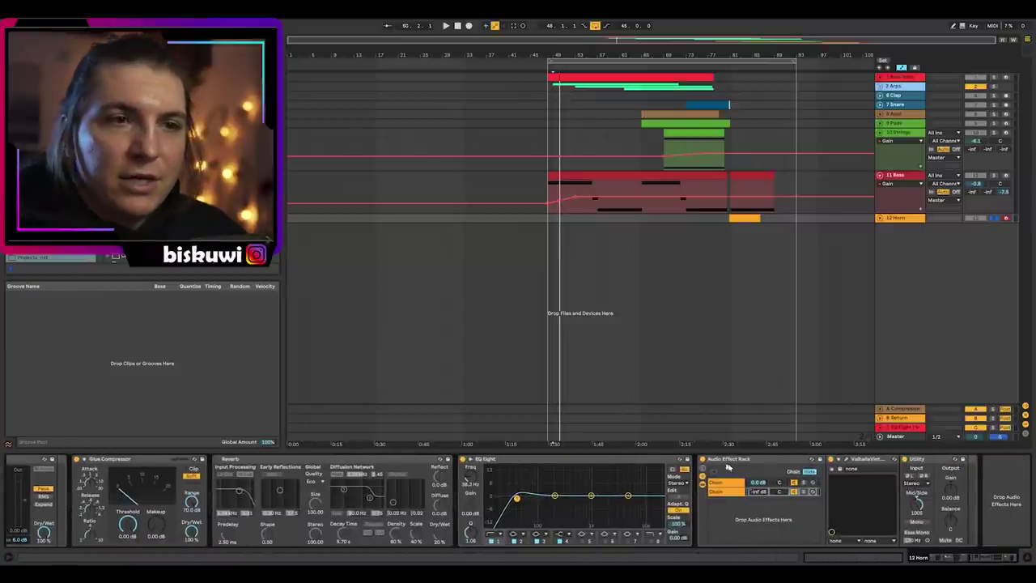
pyautogui.click(726, 484)
pyautogui.click(727, 493)
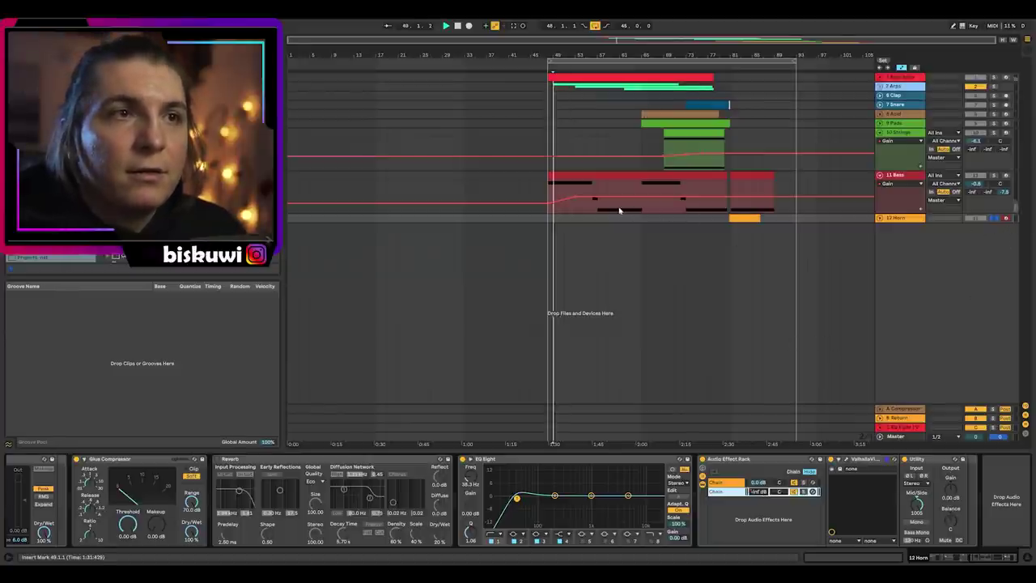
# Play the Horn from bar 81 and examine its Chain Volume automation around the start of the clip.
pyautogui.click(734, 217)
pyautogui.press('z')
pyautogui.press('space')
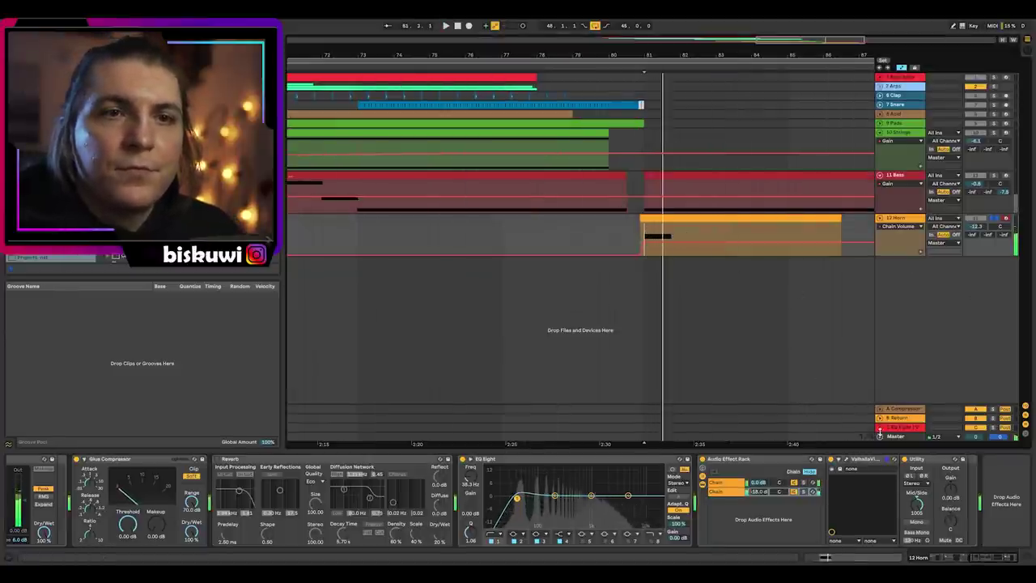
pyautogui.press('+')
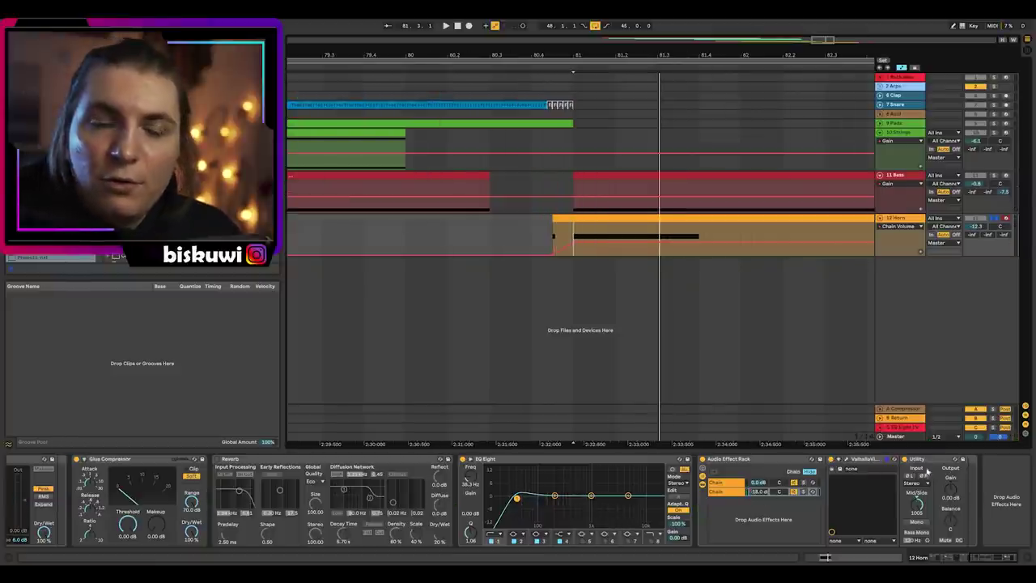
# Inspect the Valhalla reverb and Utility in the Horn's last rack, comparing the dry chain with the reverb chain.
pyautogui.click(874, 460)
pyautogui.click(930, 461)
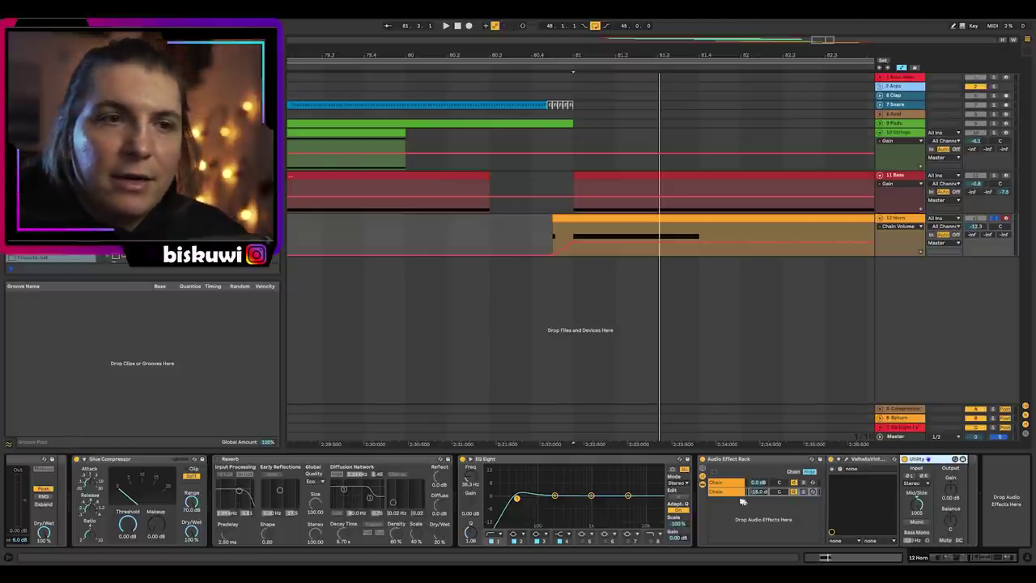
pyautogui.click(728, 483)
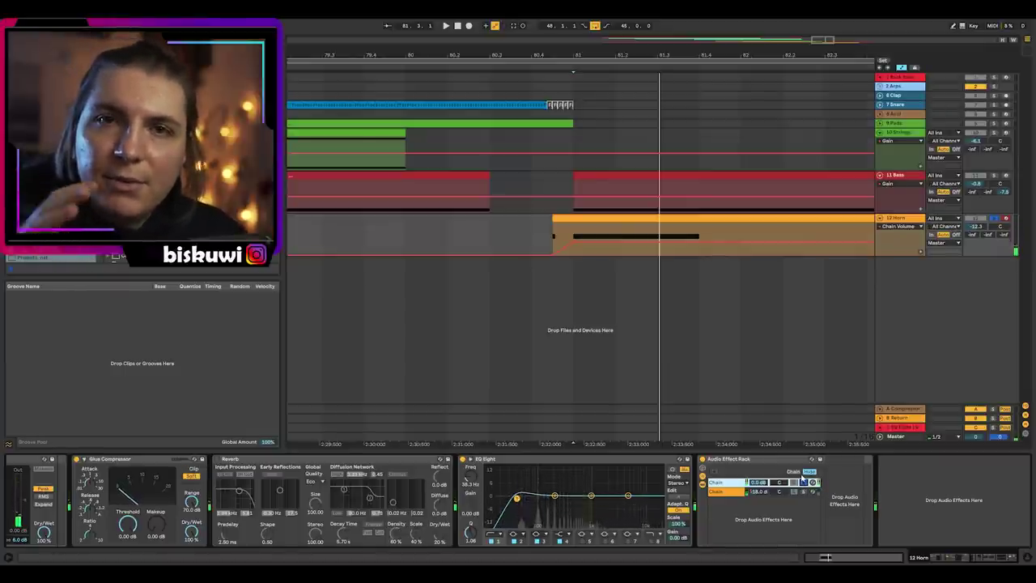
pyautogui.click(732, 492)
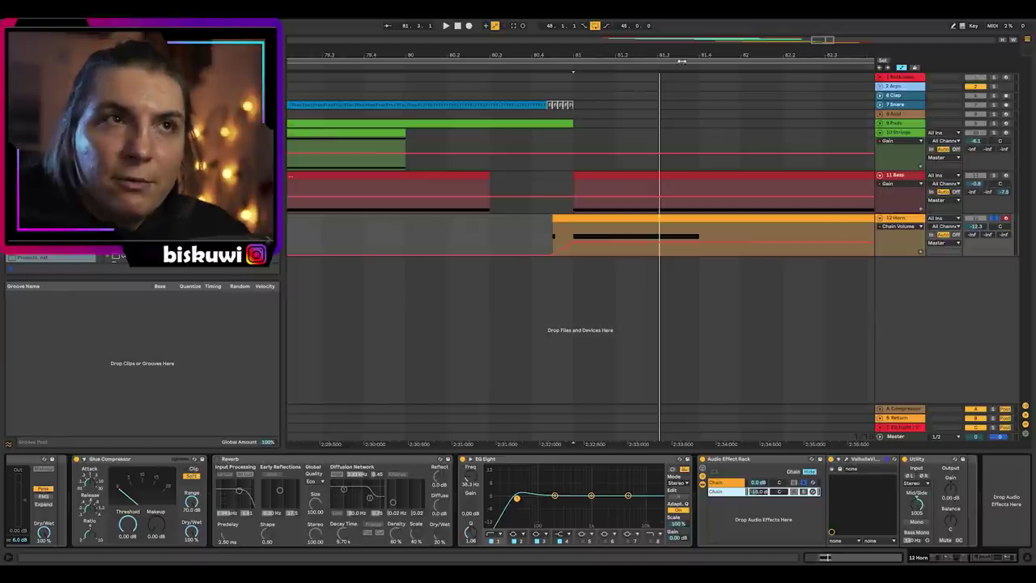
# Play the Horn note again from bar 81 and stop playback.
pyautogui.moveTo(664, 54); pyautogui.dragTo(620, 55)
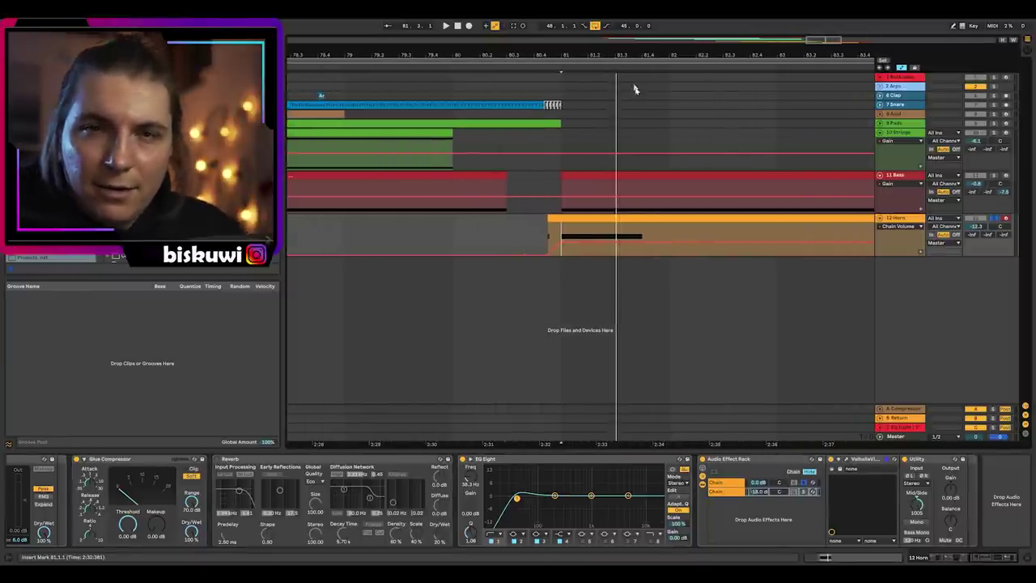
pyautogui.press('space')
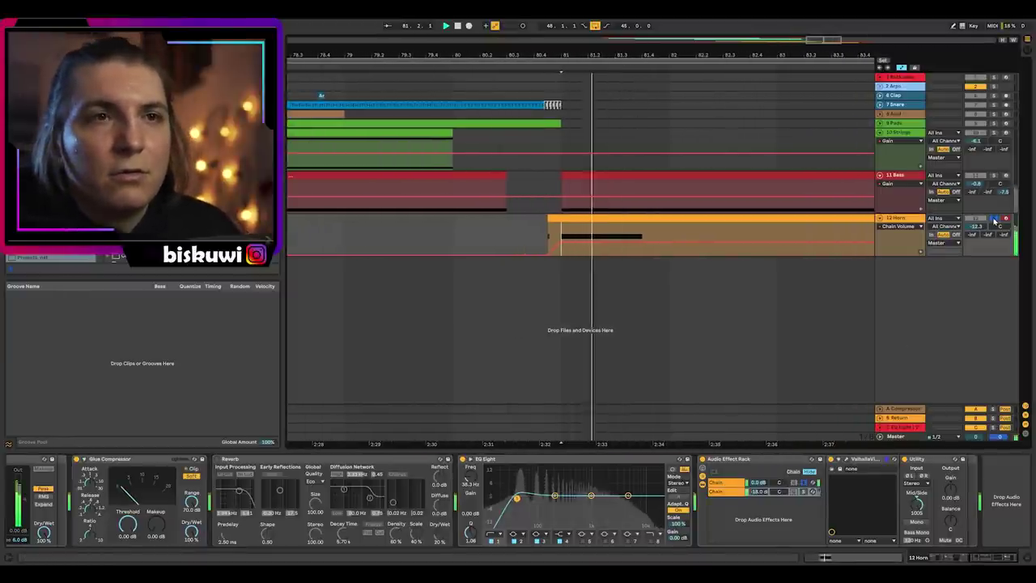
pyautogui.press('space')
pyautogui.press('-')
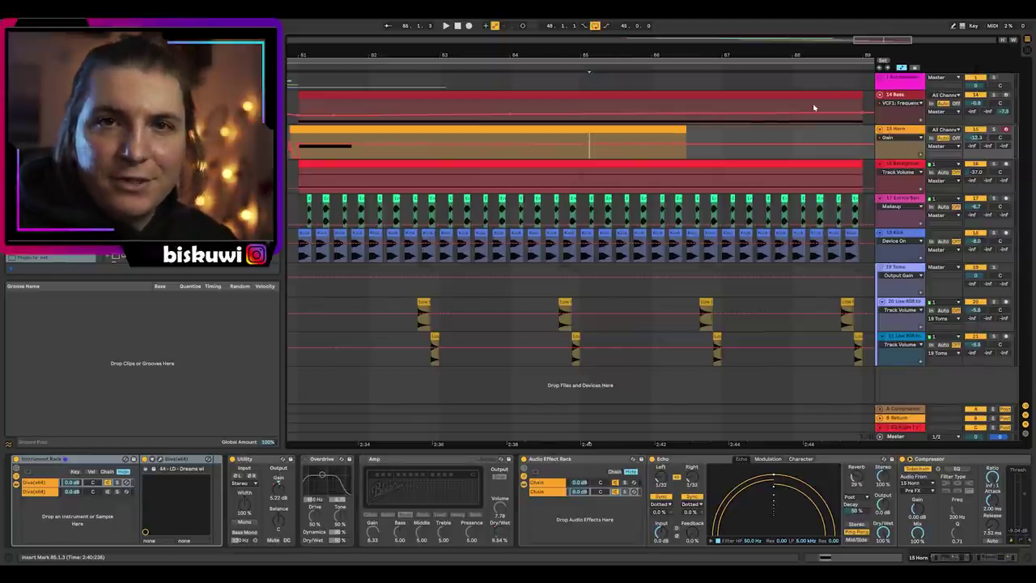
# Solo the drop's Bass, Background noise, Enrico, Kick and Toms tracks and play them from bar 81.
pyautogui.moveTo(742, 58); pyautogui.dragTo(741, 51)
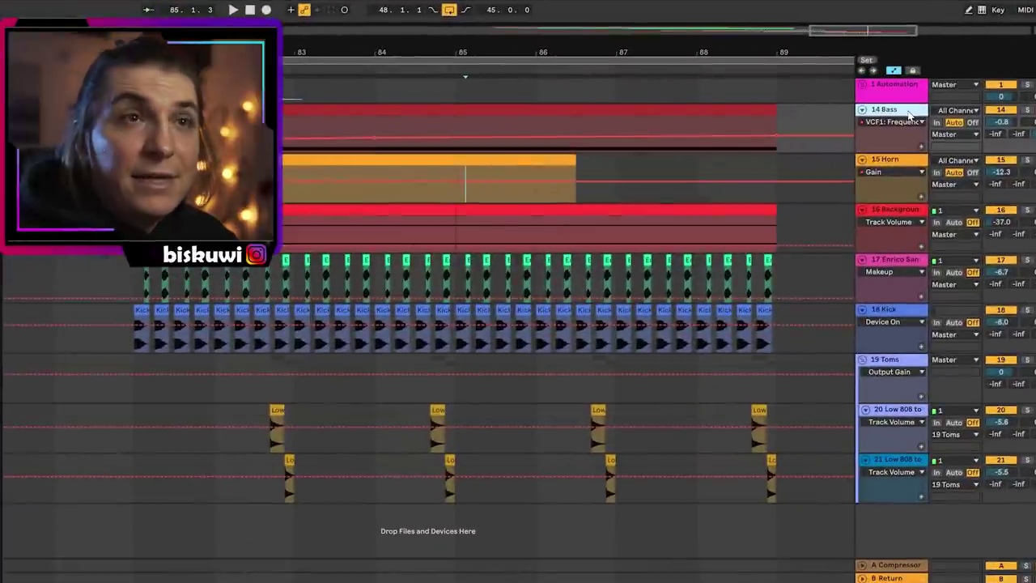
pyautogui.click(899, 166)
pyautogui.click(900, 210)
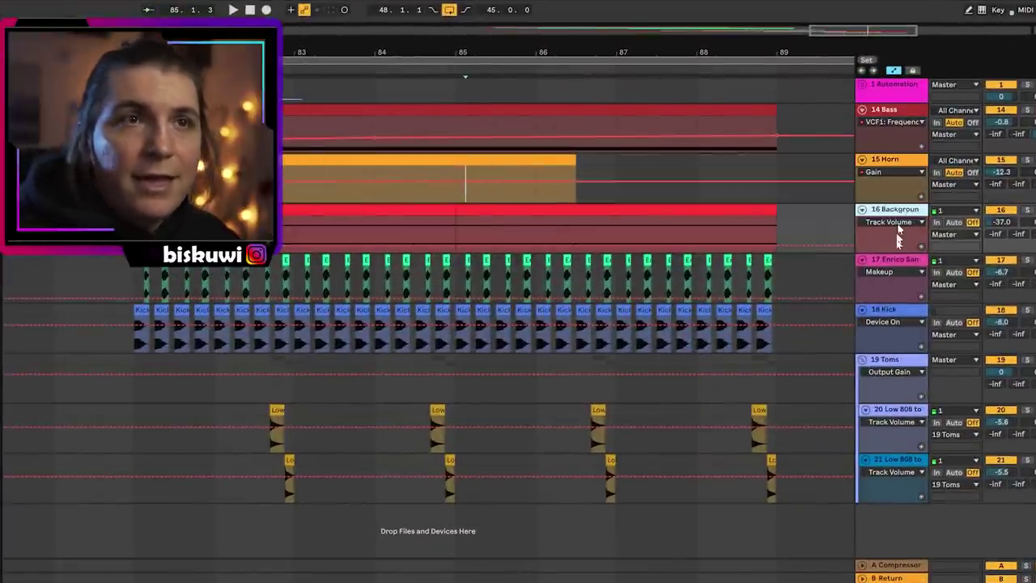
pyautogui.keyDown('shift'); pyautogui.click(917, 461); pyautogui.keyUp('shift')
pyautogui.click(1029, 211)
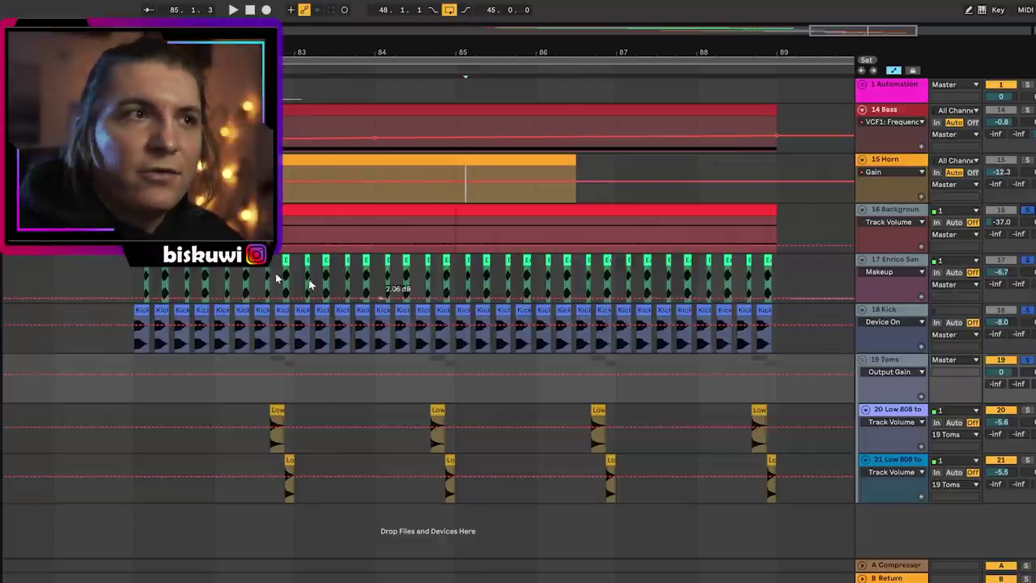
pyautogui.click(134, 269)
pyautogui.press('space')
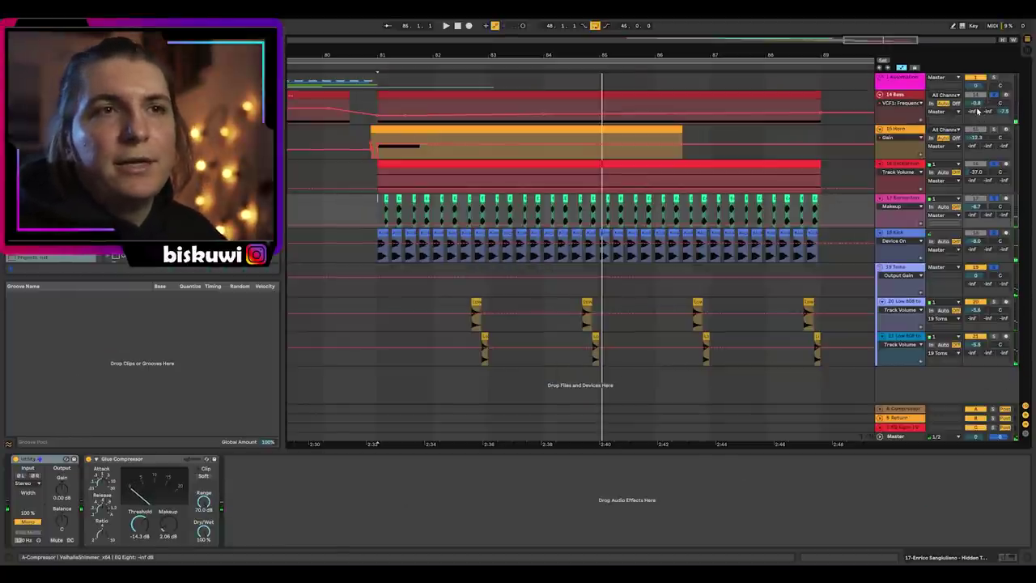
# Play the full arrangement from bar 48, starting at the beginning of the red bass clip on track 2.
pyautogui.moveTo(565, 58); pyautogui.dragTo(590, 66)
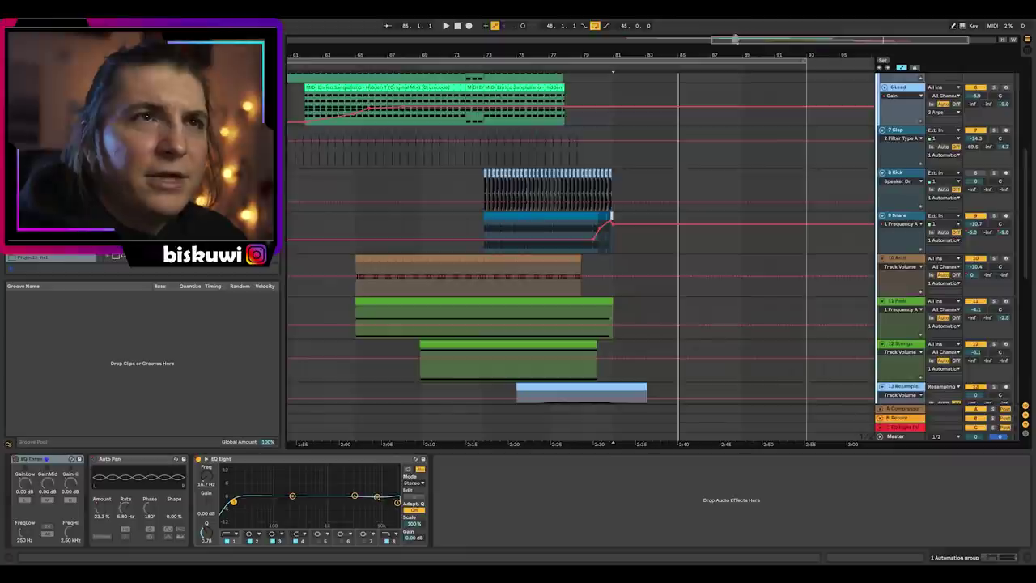
pyautogui.hscroll(-10, 577, 231)
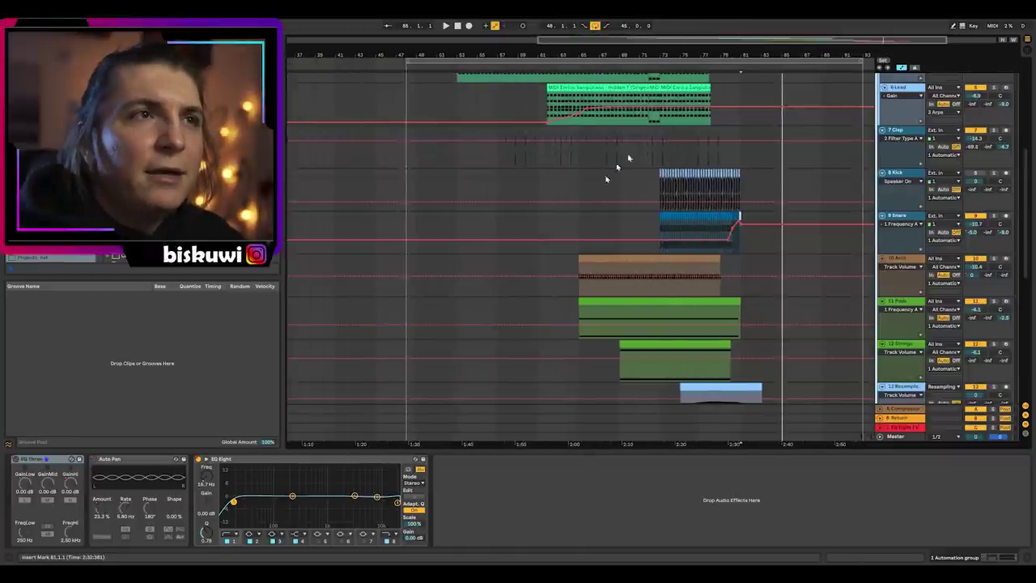
pyautogui.scroll(1, 576, 230)
pyautogui.scroll(3, 577, 231)
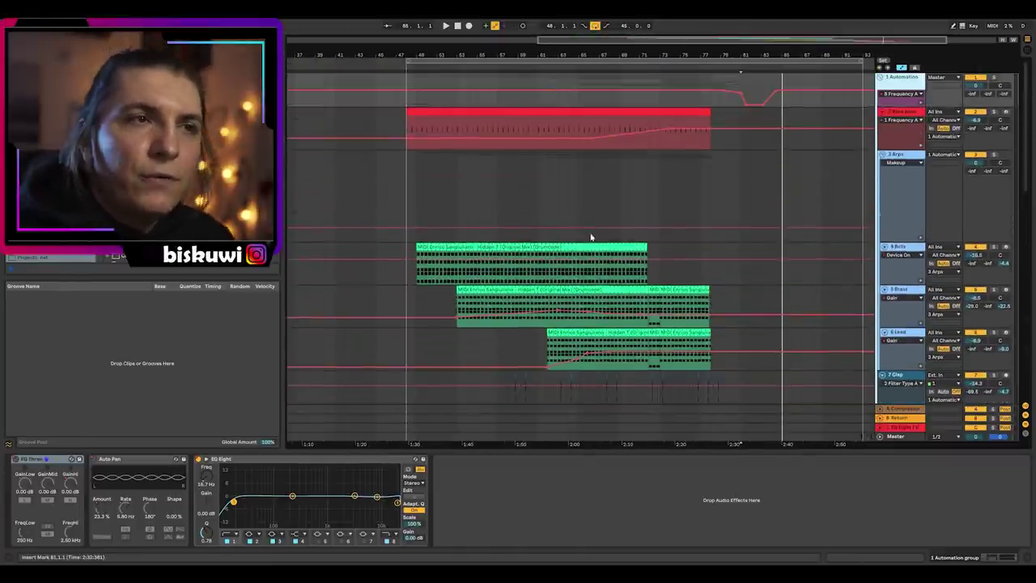
pyautogui.moveTo(692, 57); pyautogui.dragTo(721, 57)
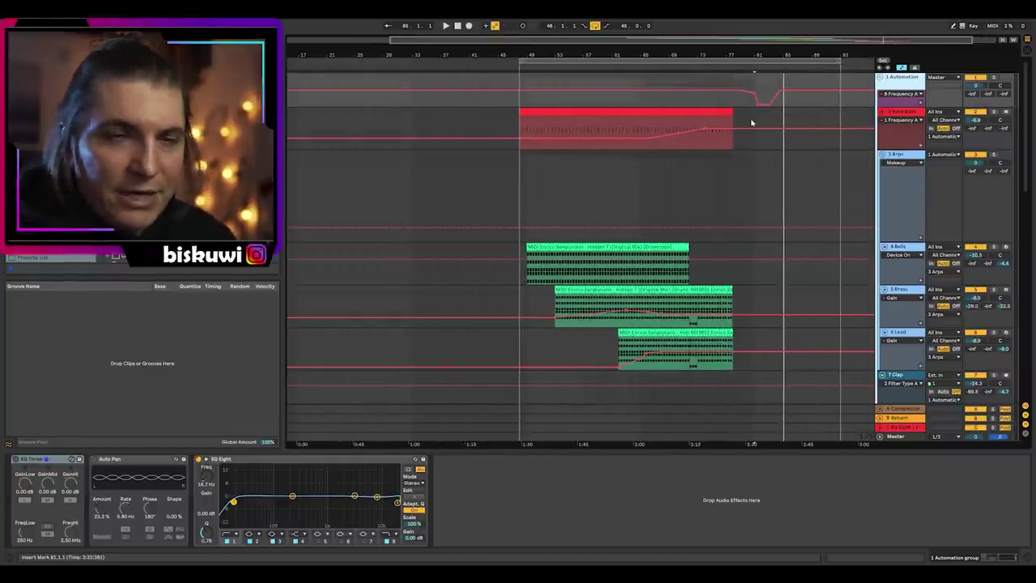
pyautogui.click(656, 108)
pyautogui.press('space')
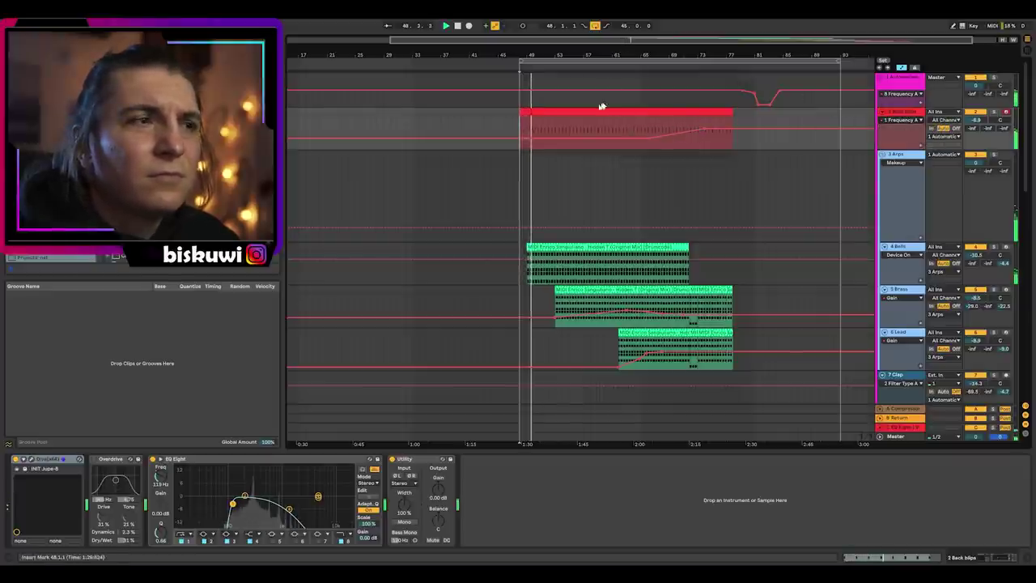
# Display the VCF1: Frequency automation on the Bells and Brass tracks during playback.
pyautogui.scroll(-2, 821, 224)
pyautogui.click(899, 219)
pyautogui.click(904, 228)
pyautogui.click(915, 248)
pyautogui.scroll(-2, 906, 235)
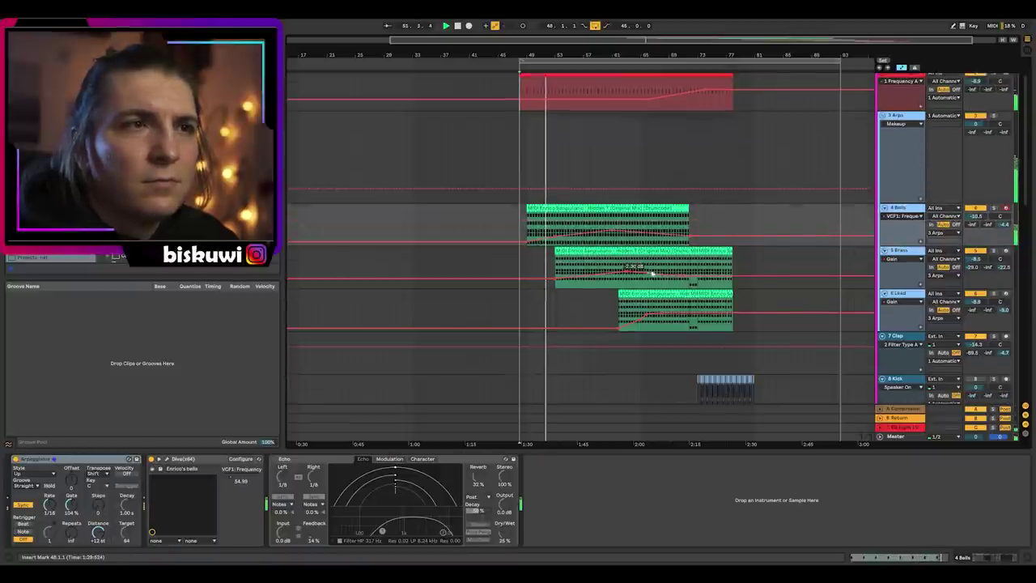
pyautogui.click(919, 229)
pyautogui.click(911, 243)
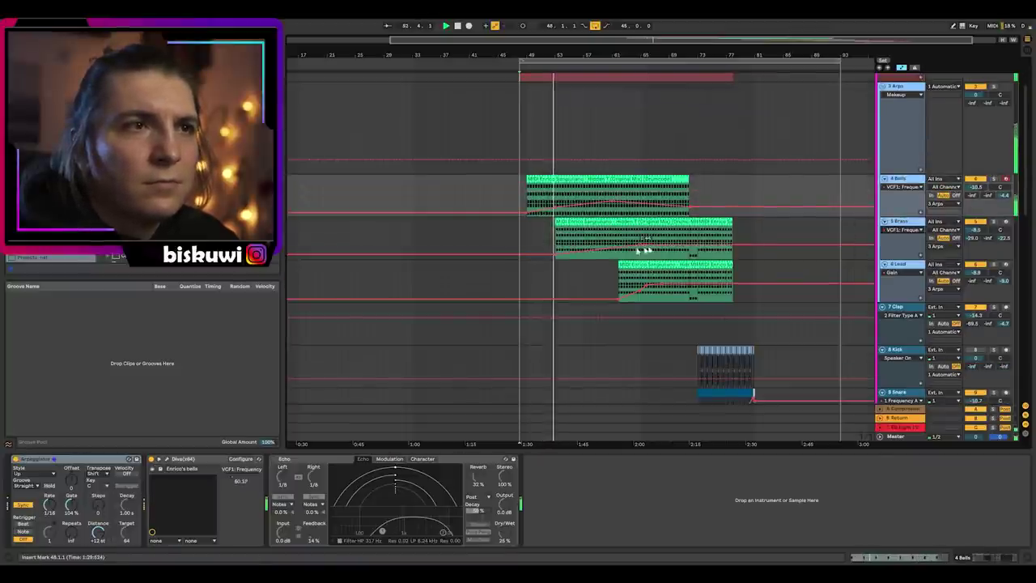
# Display the Bass track's EQ Eight 1 Frequency A automation, followed by its Utility Gain automation.
pyautogui.scroll(-1, 645, 261)
pyautogui.scroll(-2, 645, 262)
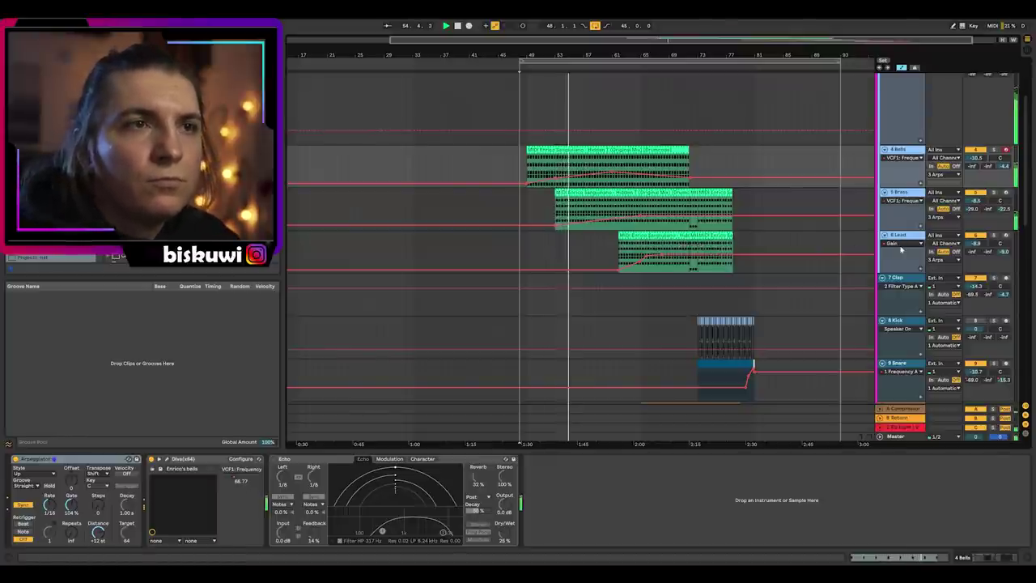
pyautogui.scroll(-3, 634, 276)
pyautogui.scroll(-5, 728, 283)
pyautogui.scroll(-6, 1031, 341)
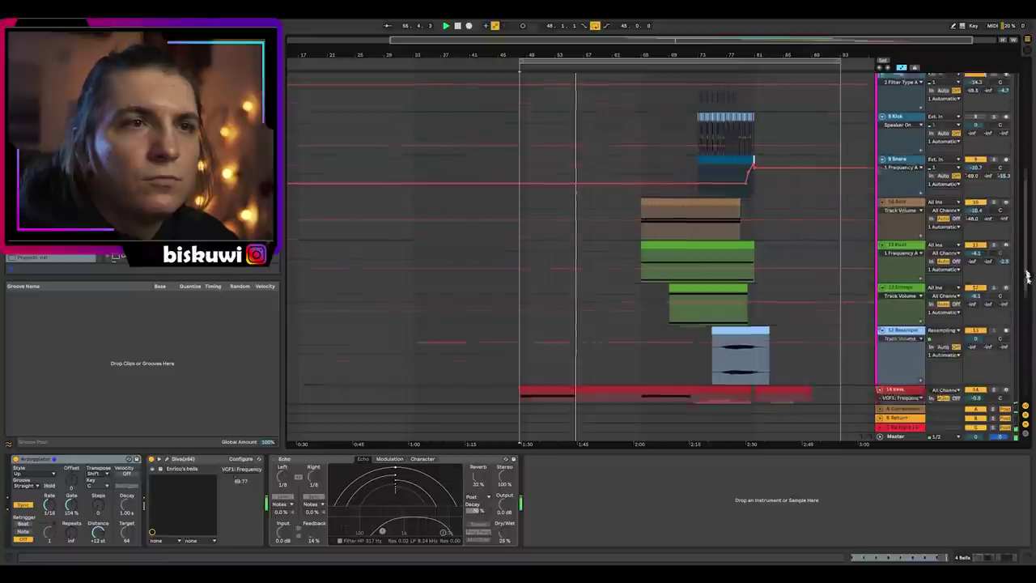
pyautogui.click(901, 177)
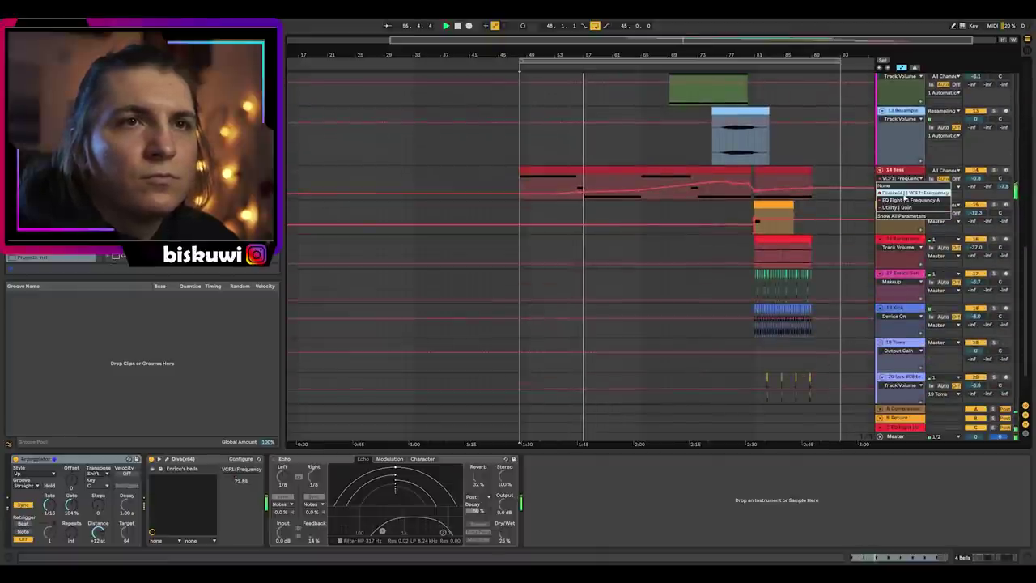
pyautogui.click(897, 202)
pyautogui.click(900, 178)
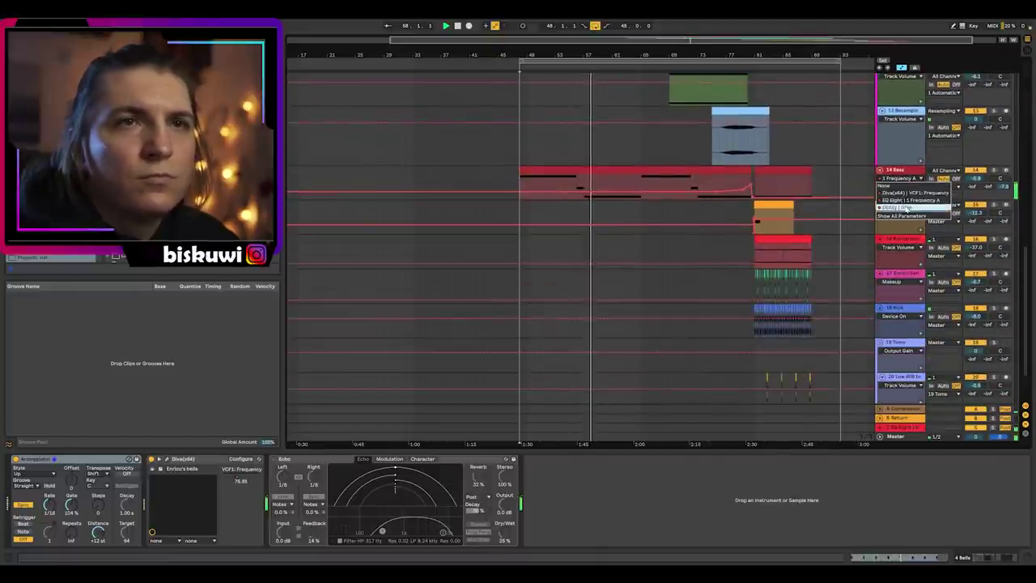
pyautogui.click(897, 208)
# Display the Clap track's 1 Frequency A automation across the build-up.
pyautogui.moveTo(1030, 258); pyautogui.dragTo(1025, 87)
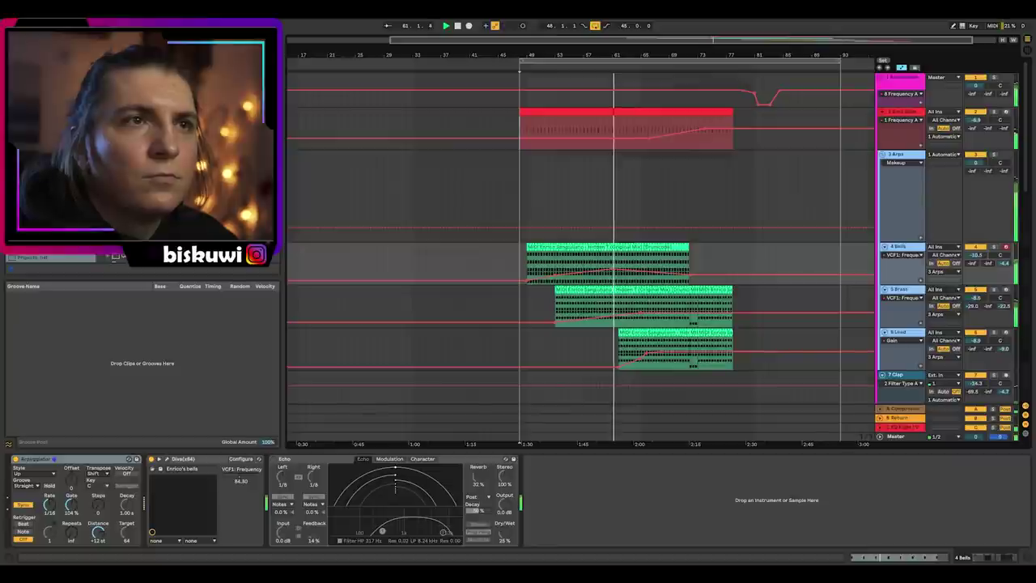
pyautogui.scroll(-5, 887, 170)
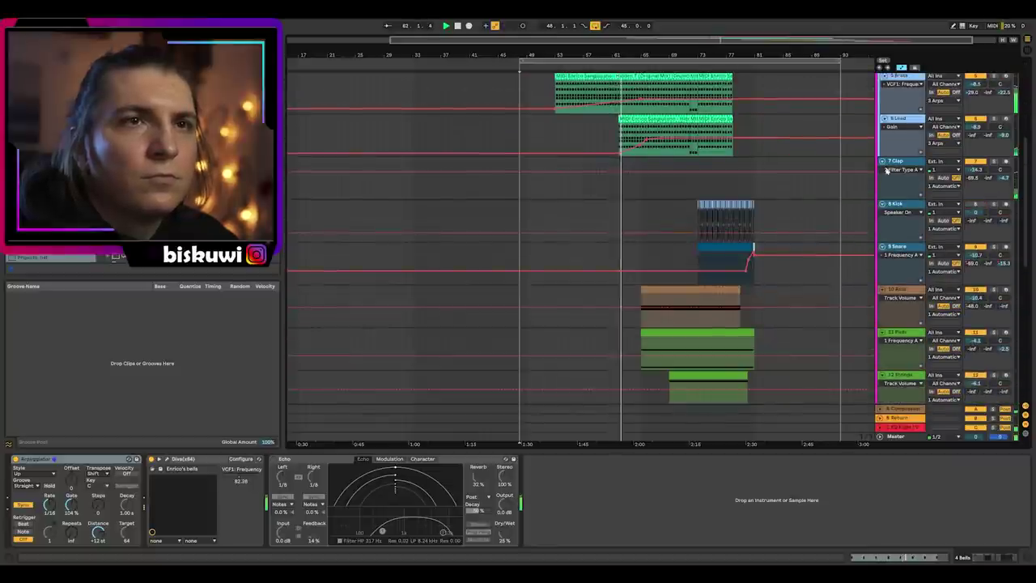
pyautogui.moveTo(631, 54); pyautogui.dragTo(630, 60)
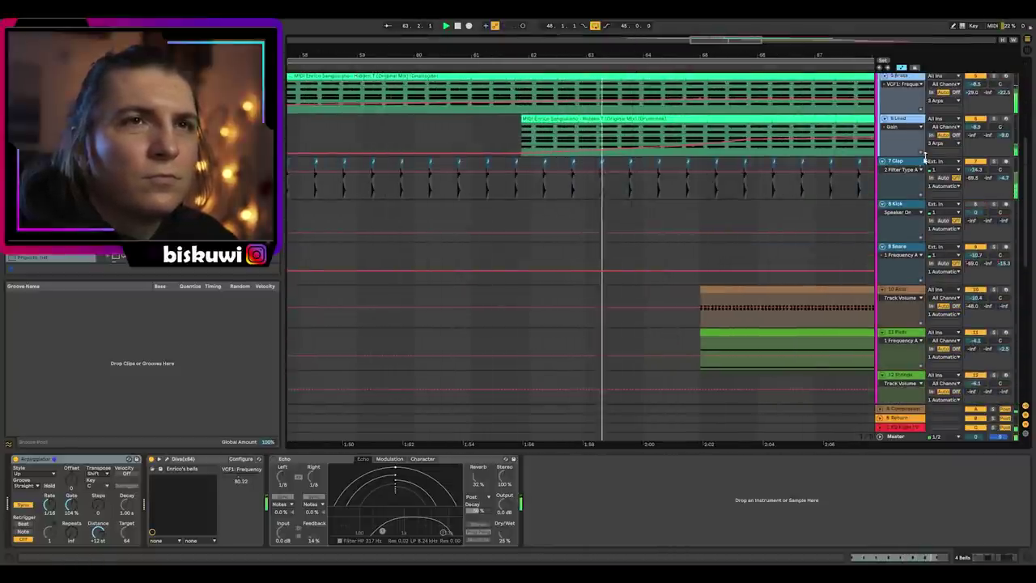
pyautogui.click(924, 159)
pyautogui.moveTo(649, 55); pyautogui.dragTo(649, 48)
pyautogui.scroll(-1, 712, 224)
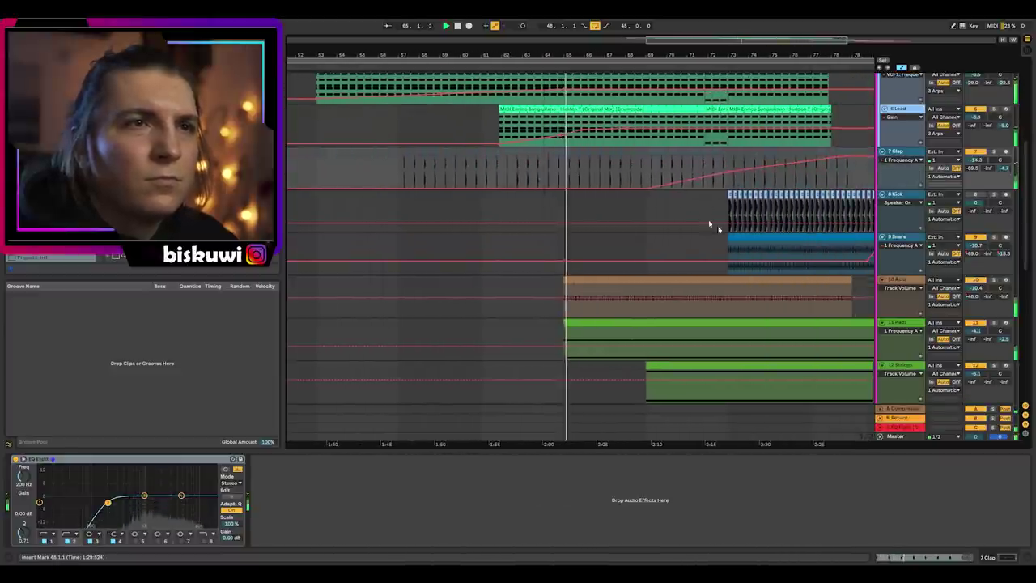
# Examine the Acid track's VCF1: Frequency, Utility Gain and A-Compressor send automation, plus the Pads' VCF1: Frequency automation.
pyautogui.click(945, 290)
pyautogui.scroll(-5, 931, 276)
pyautogui.click(900, 230)
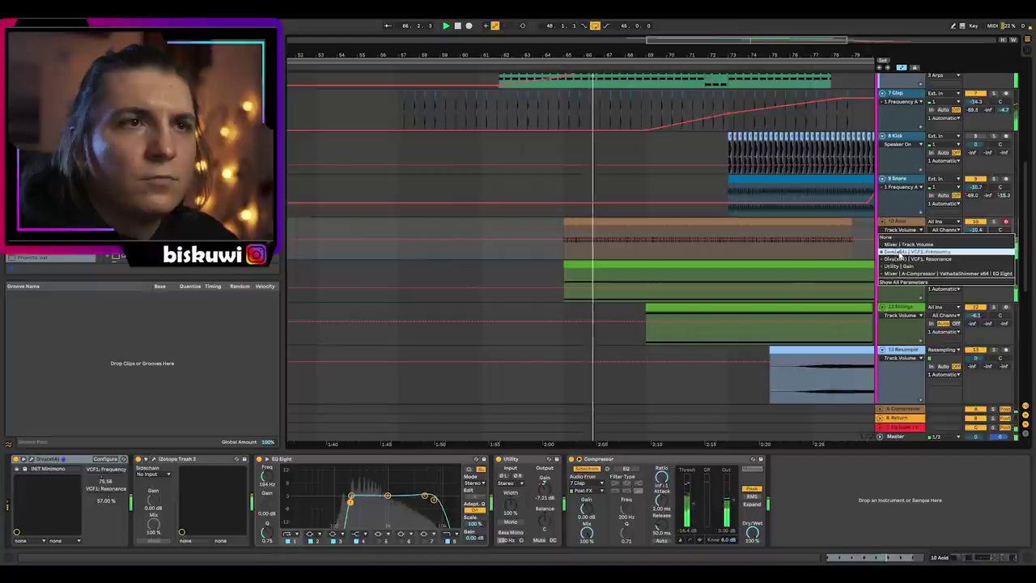
pyautogui.click(900, 252)
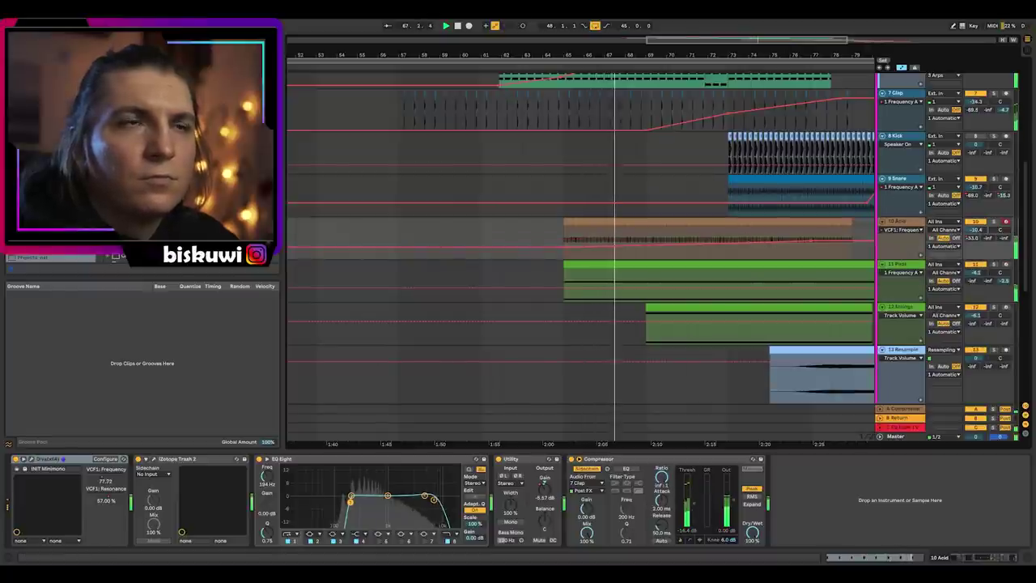
pyautogui.click(900, 230)
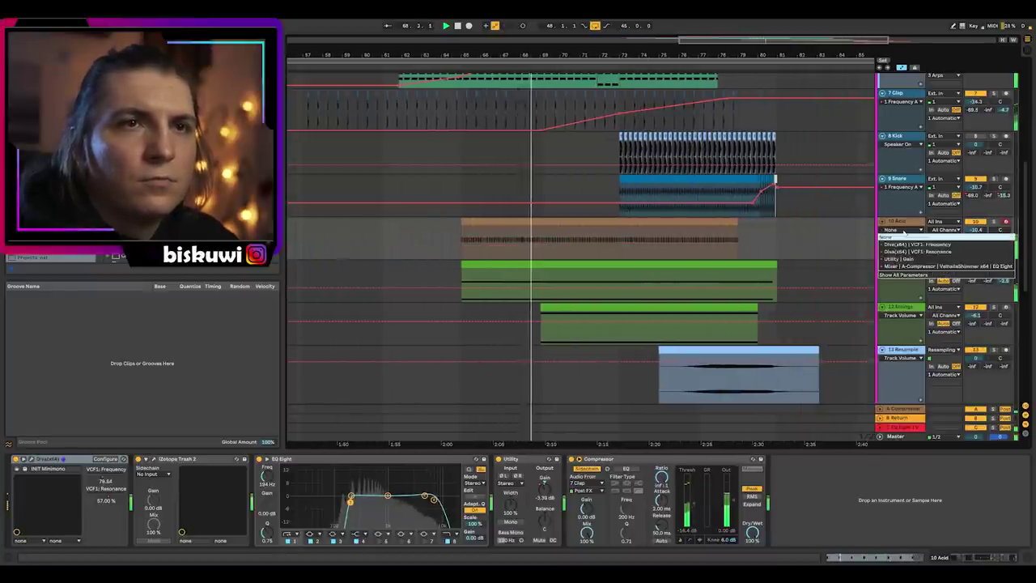
pyautogui.click(900, 259)
pyautogui.click(900, 230)
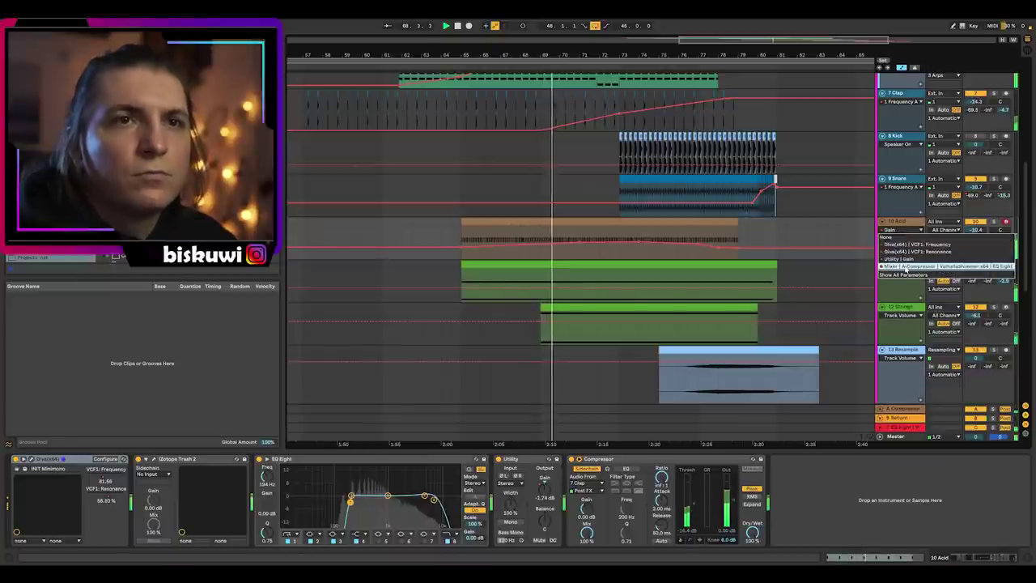
pyautogui.click(908, 268)
pyautogui.click(902, 272)
pyautogui.click(902, 293)
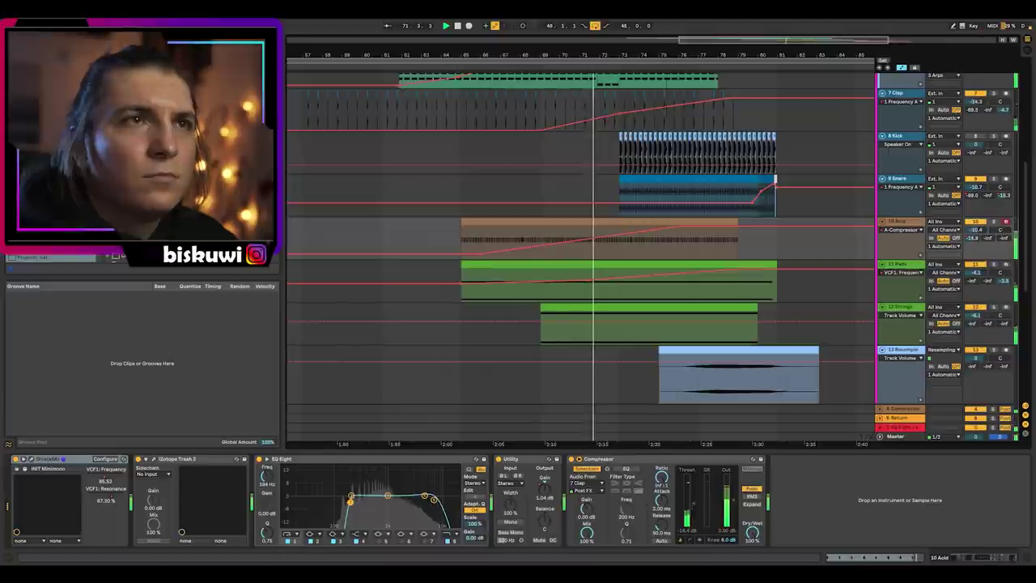
# Open the Lead track's short clip at 71.4.3 and switch to the track's device chain.
pyautogui.scroll(5, 538, 176)
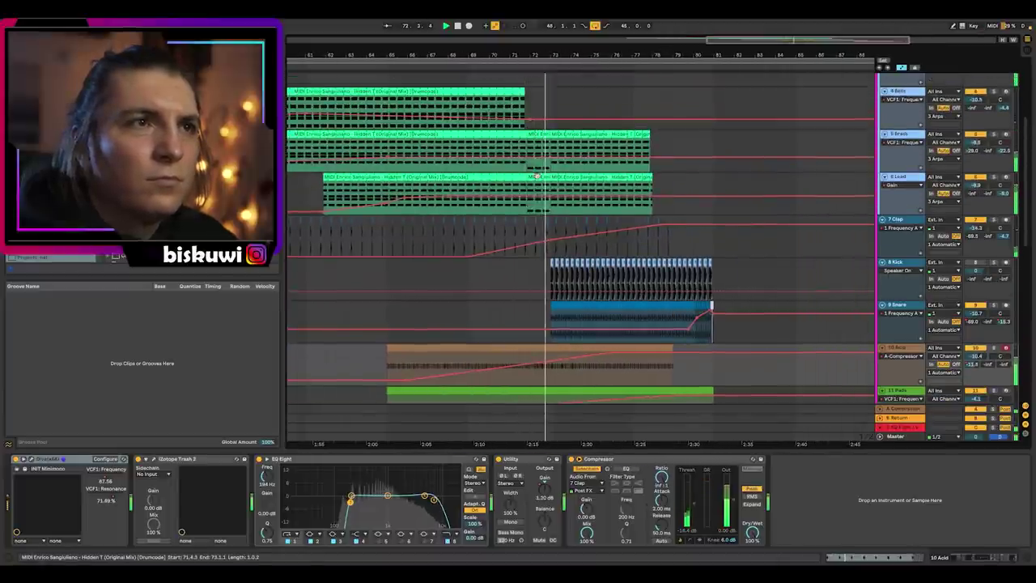
pyautogui.doubleClick(538, 176)
pyautogui.hotkey('shift', 'Tab')
# Select the Resample track and examine its clip alongside the Strings and Bass clips leading into the drop.
pyautogui.scroll(-7, 674, 287)
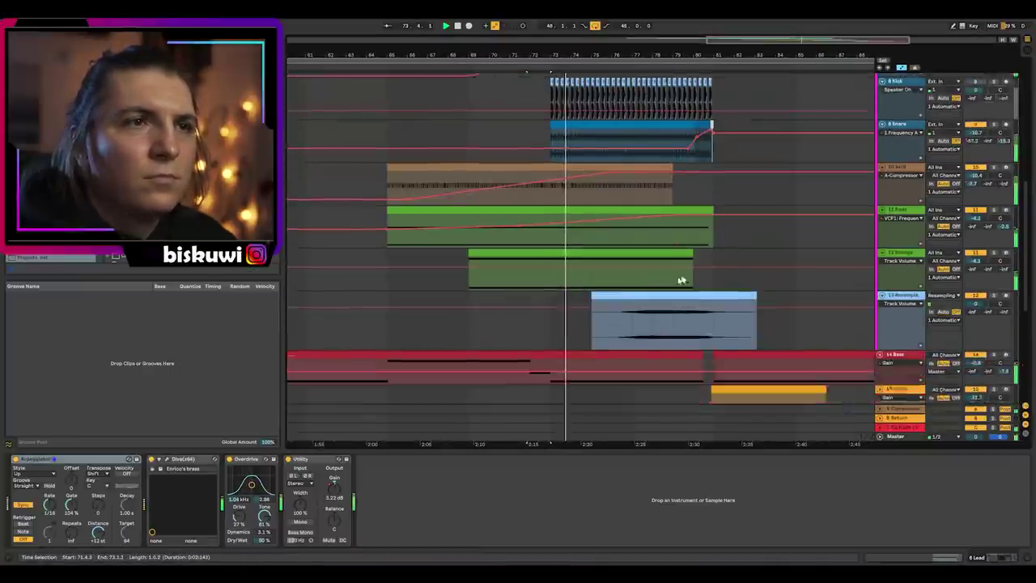
pyautogui.scroll(-3, 680, 280)
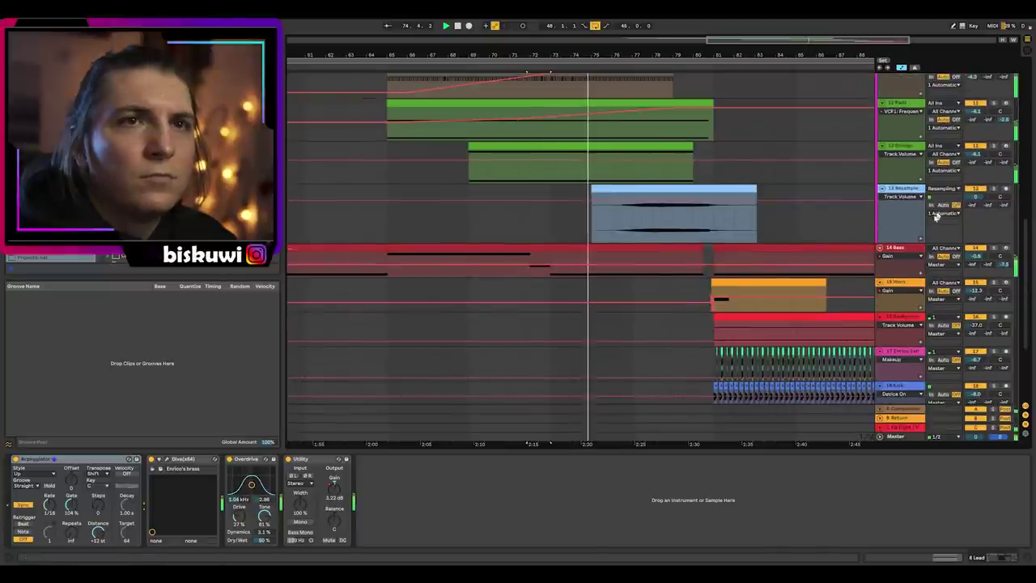
pyautogui.click(936, 216)
pyautogui.scroll(2, 937, 216)
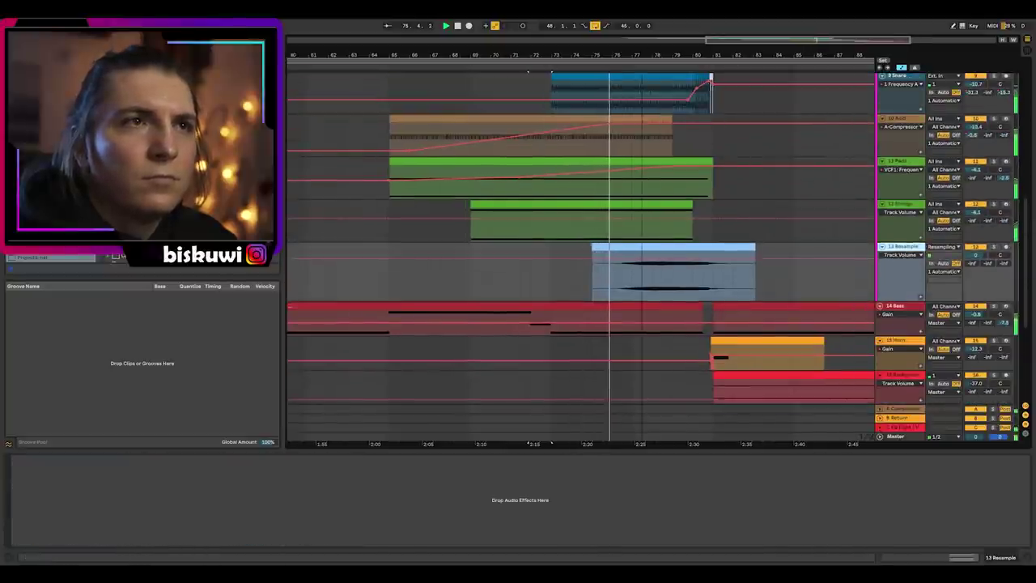
pyautogui.scroll(-4, 842, 197)
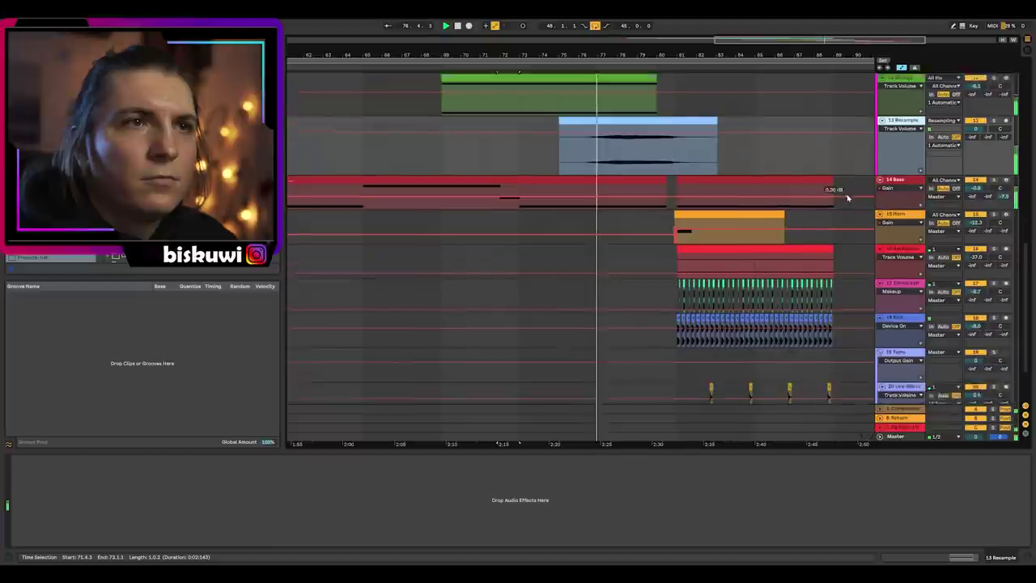
# Display the Arps group's Feedback automation and view it across the whole build-up.
pyautogui.scroll(10, 884, 226)
pyautogui.scroll(5, 885, 226)
pyautogui.click(904, 165)
pyautogui.click(894, 198)
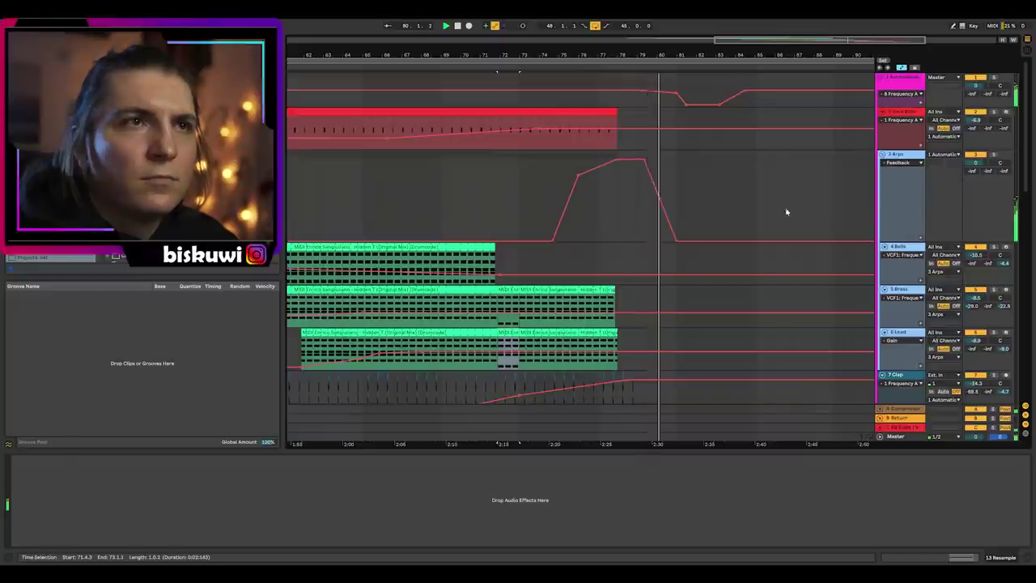
pyautogui.moveTo(688, 57); pyautogui.dragTo(696, 54)
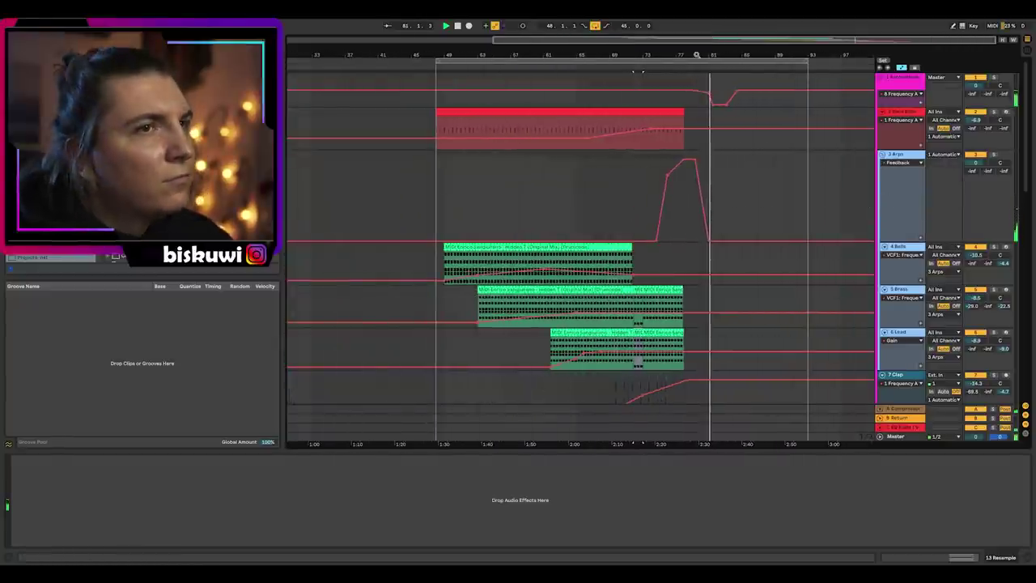
# Zoom in on the drop clips starting at bar 81 and show the Background noise track's devices.
pyautogui.moveTo(696, 54); pyautogui.dragTo(699, 69)
pyautogui.scroll(-3, 723, 164)
pyautogui.scroll(-10, 723, 164)
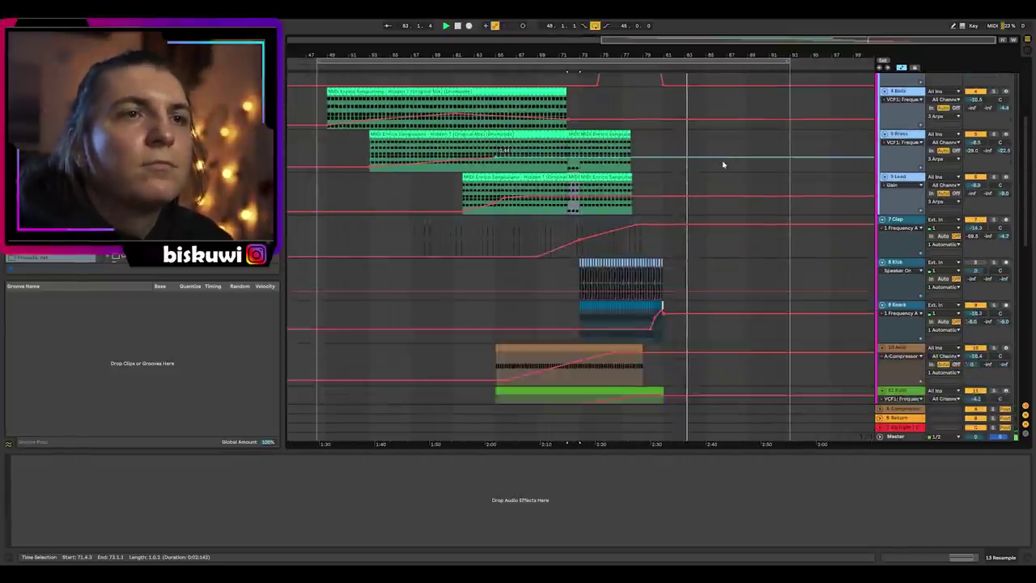
pyautogui.scroll(-6, 865, 255)
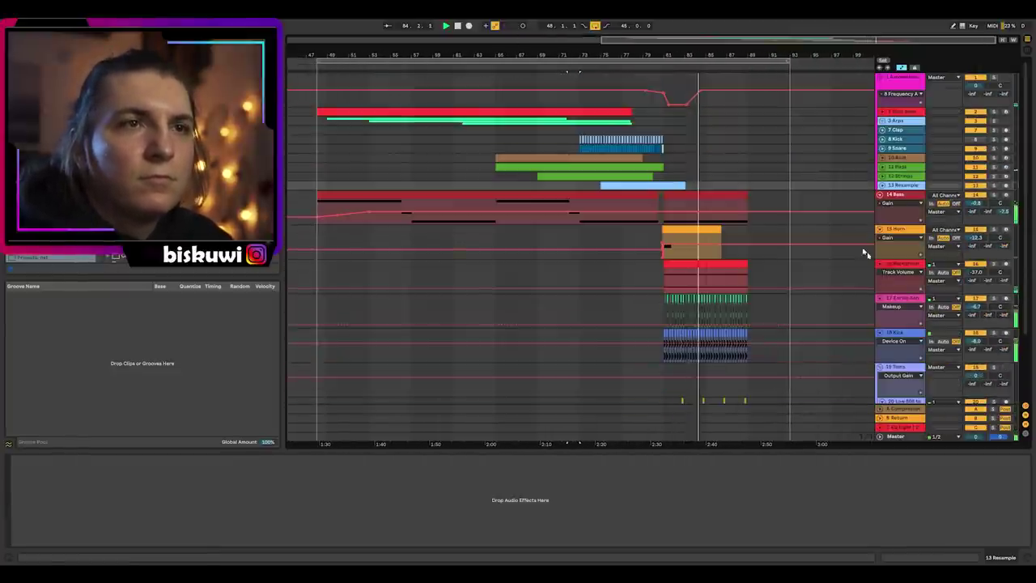
pyautogui.moveTo(753, 357); pyautogui.dragTo(671, 122)
pyautogui.press('z')
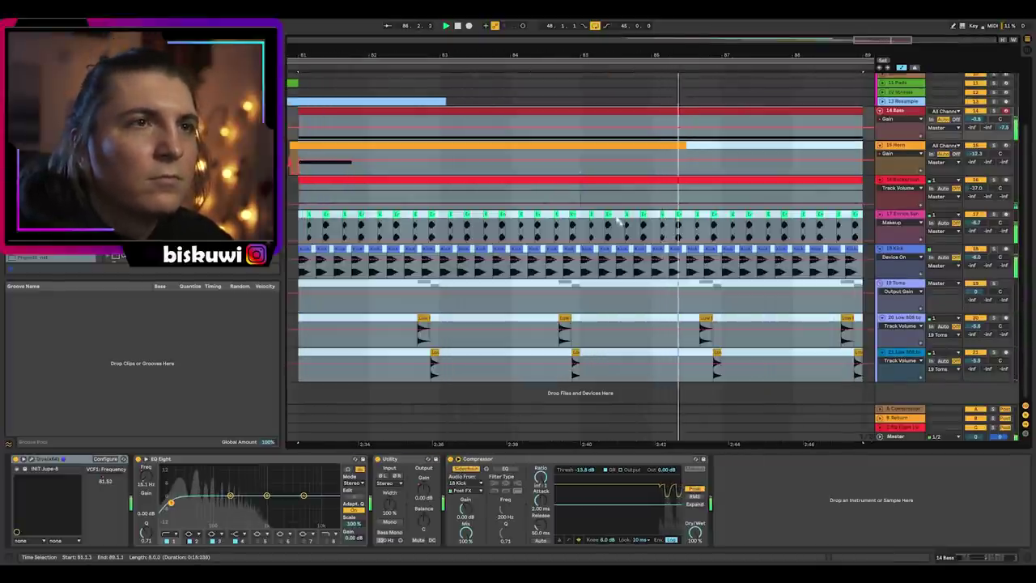
pyautogui.click(600, 194)
pyautogui.moveTo(626, 68); pyautogui.dragTo(553, 54)
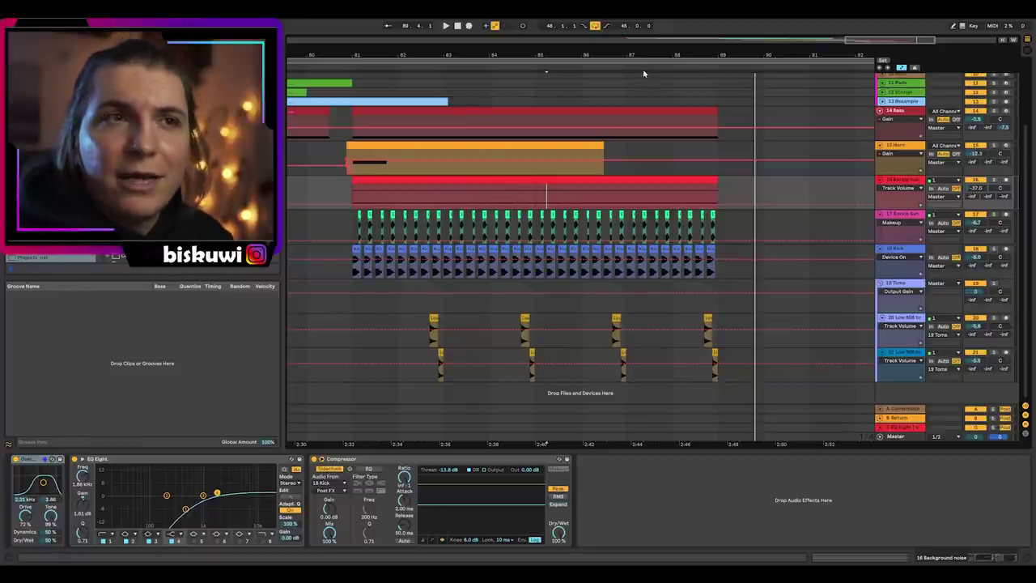
# Zoom in on the low-end clips starting at bar 57, play the soloed Kick track, and show the Low End group's devices.
pyautogui.moveTo(718, 50); pyautogui.dragTo(718, 54)
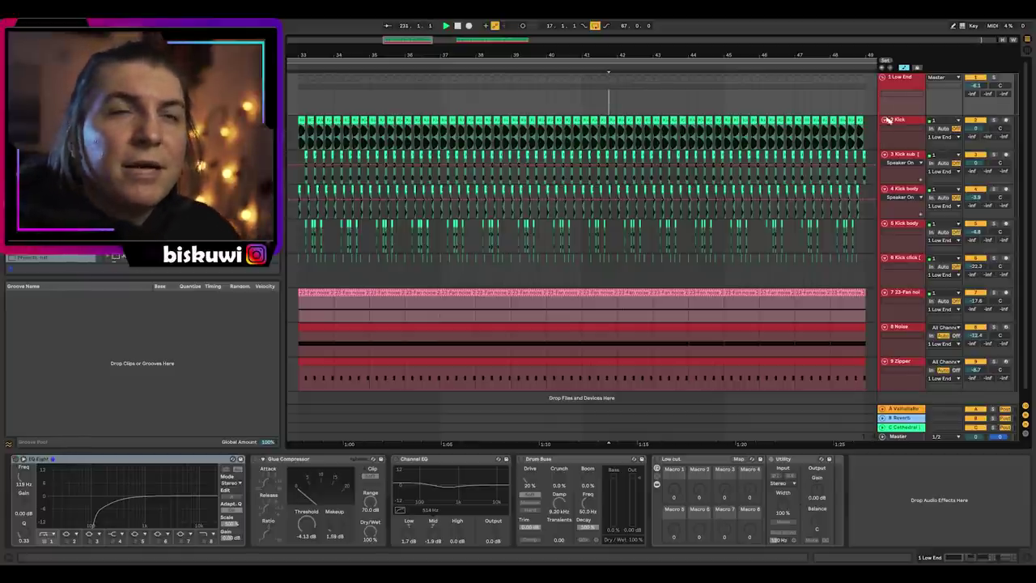
pyautogui.click(888, 120)
pyautogui.moveTo(308, 50); pyautogui.dragTo(329, 155)
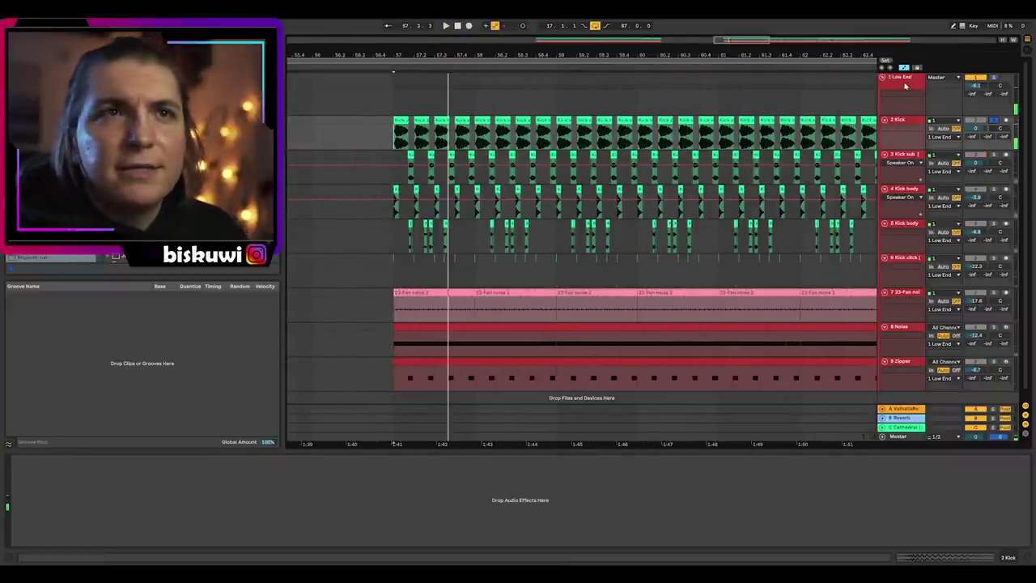
pyautogui.click(905, 85)
pyautogui.press('space')
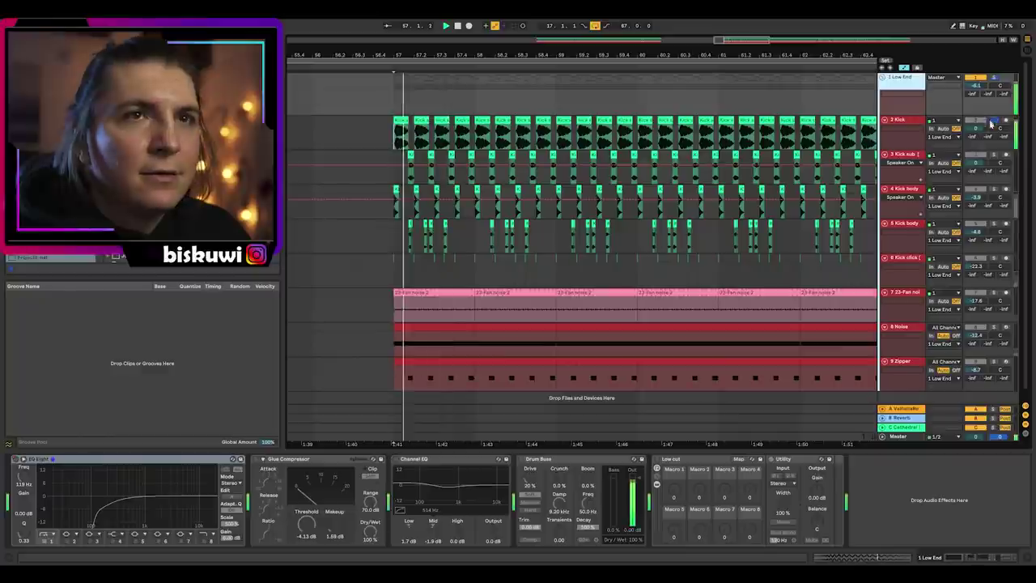
# Solo the Kick sub track and listen to it, followed by all the low-end layers playing together from bar 57.
pyautogui.click(996, 154)
pyautogui.press('space')
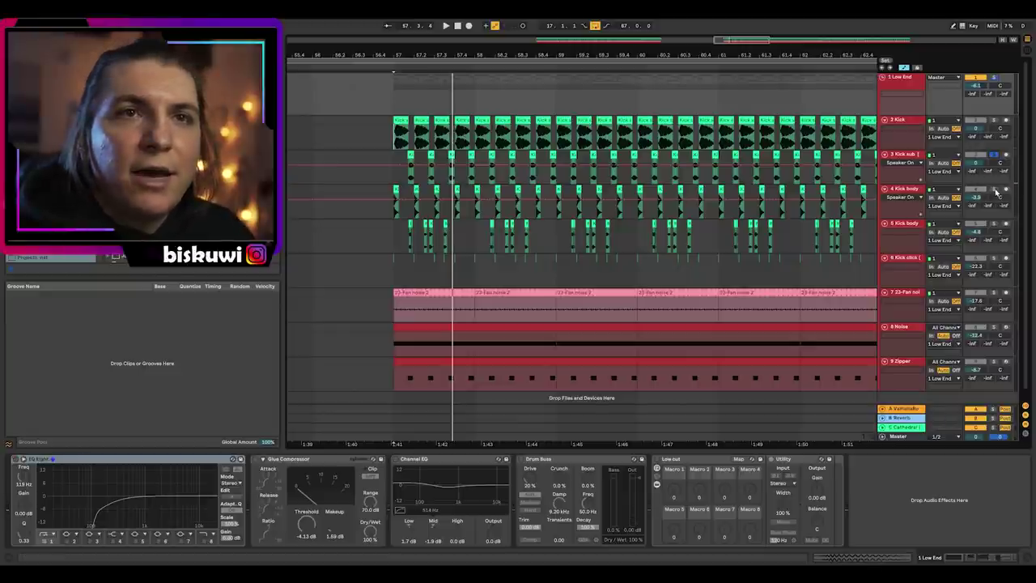
pyautogui.press('space')
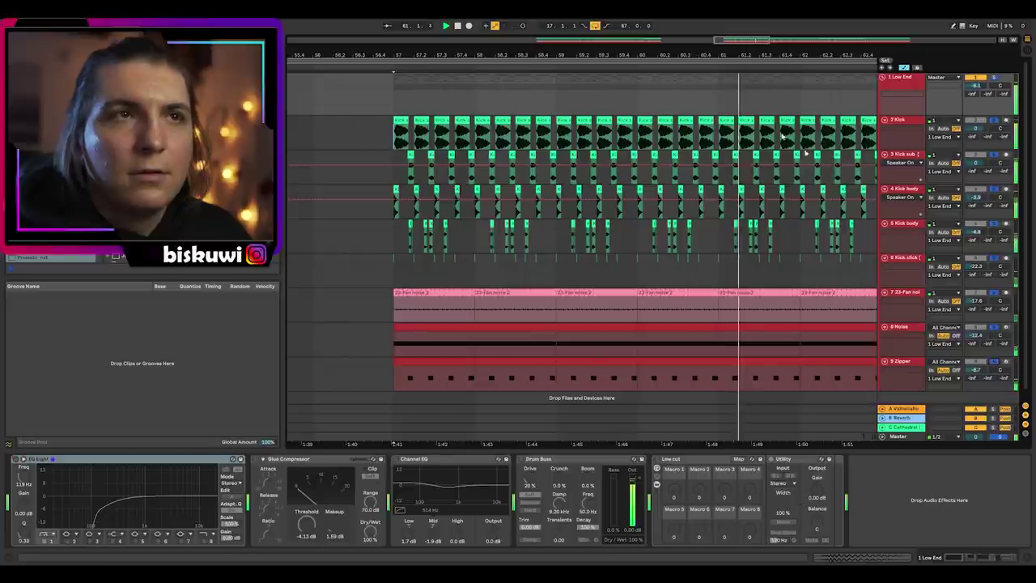
pyautogui.scroll(-5, 340, 202)
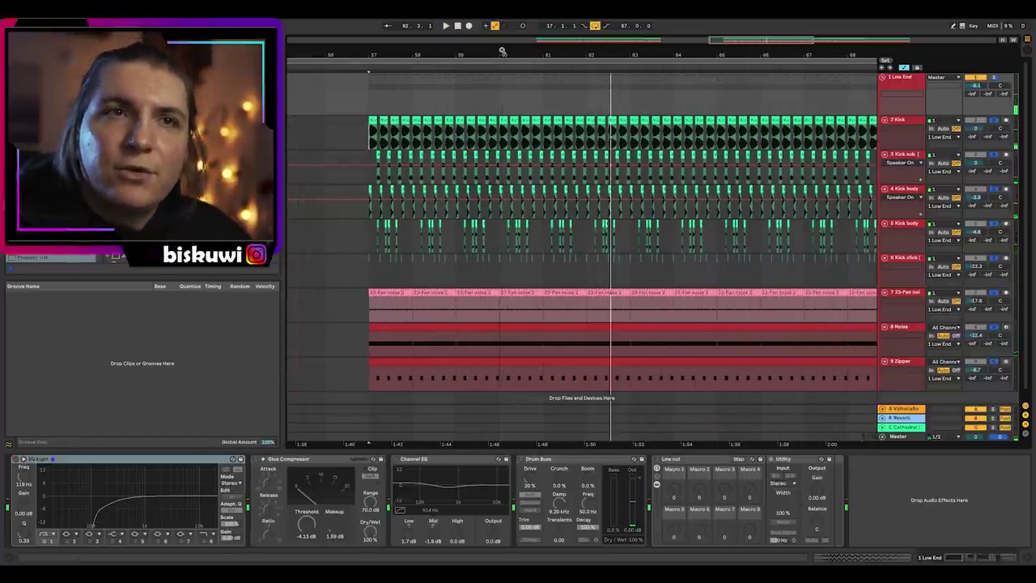
# Fold the Low End group and play its first section from bar 33.
pyautogui.click(882, 78)
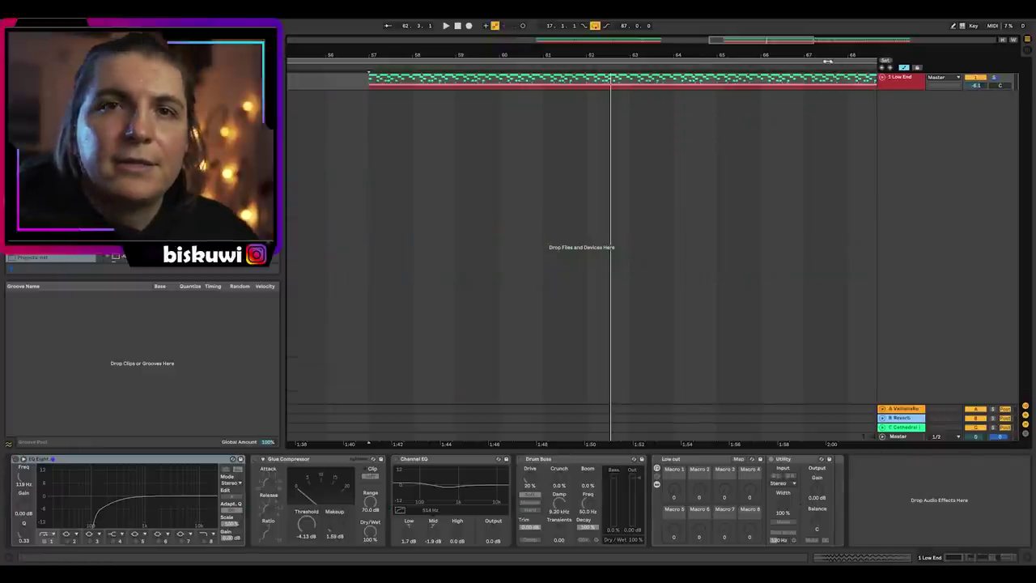
pyautogui.moveTo(828, 61); pyautogui.dragTo(784, 53)
pyautogui.click(467, 84)
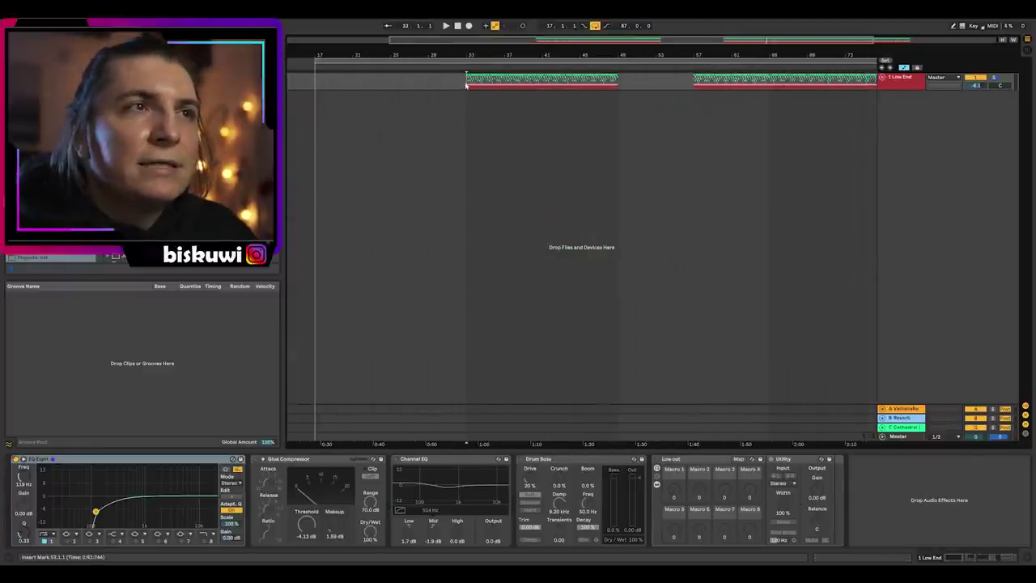
pyautogui.moveTo(527, 54); pyautogui.dragTo(615, 58)
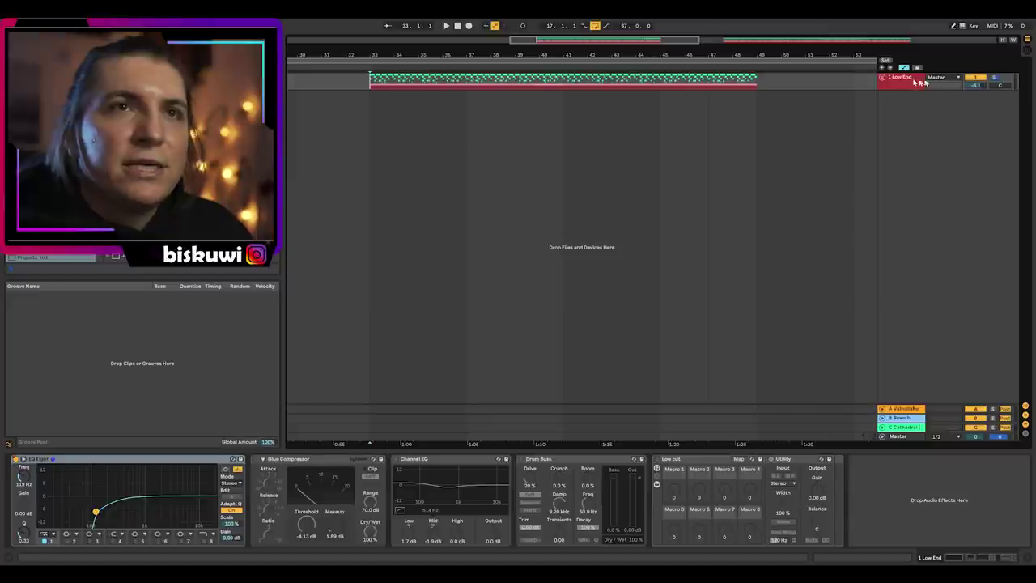
pyautogui.press('space')
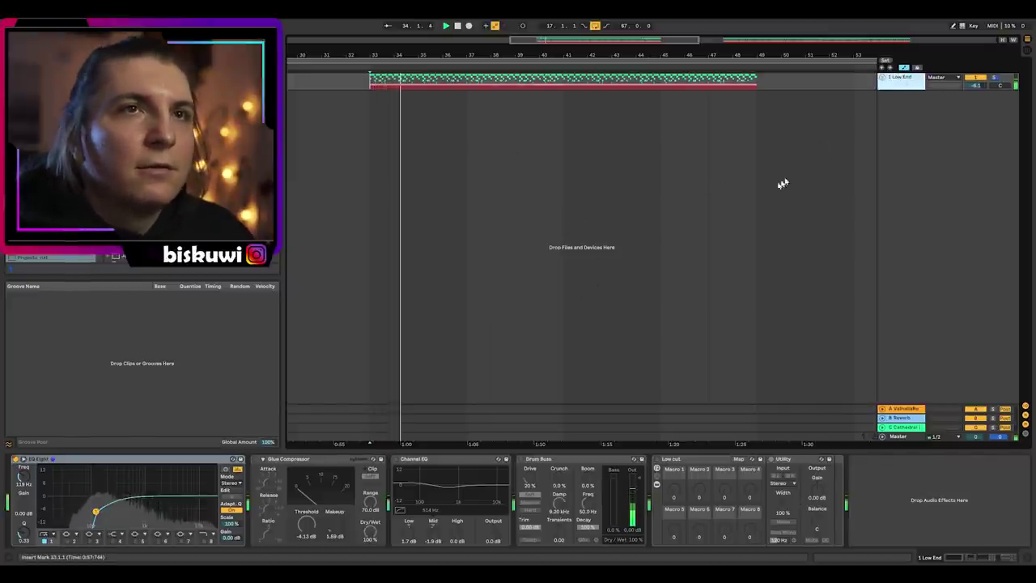
# Unfold the Low End group to view its Device On automation across both sections, and fold it again.
pyautogui.hotkey('alt', 'u')
pyautogui.press('-')
pyautogui.press('space')
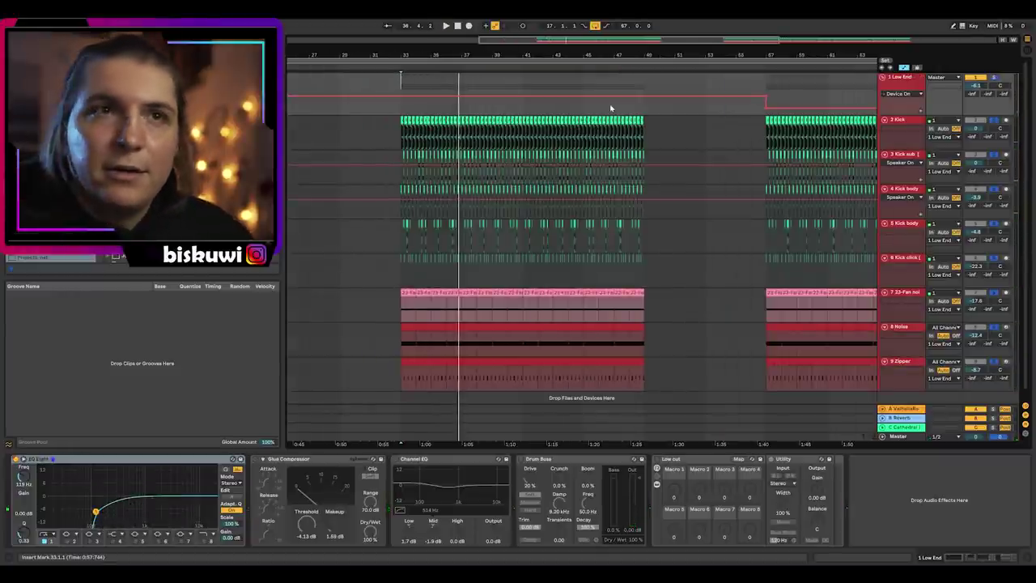
pyautogui.click(883, 78)
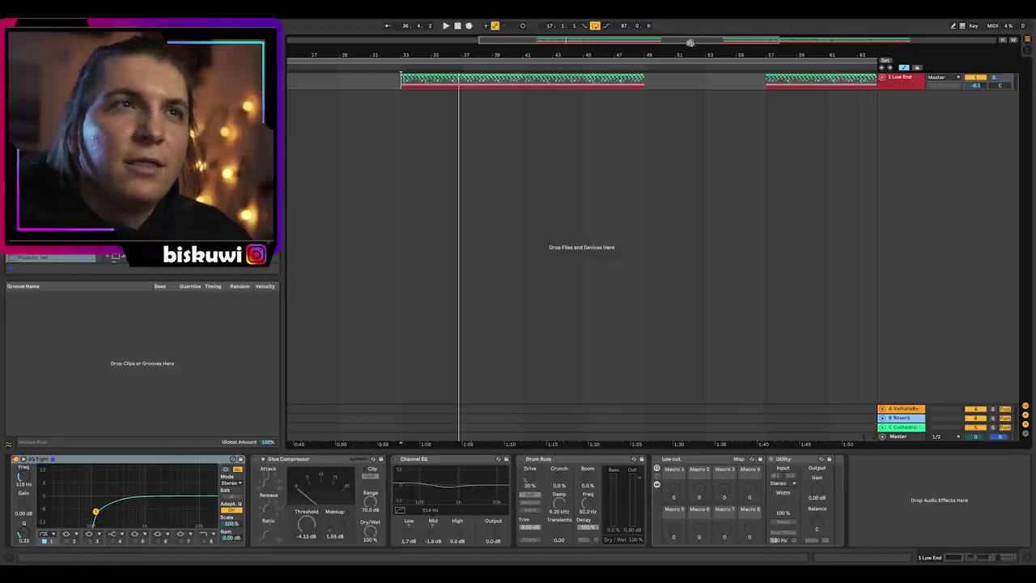
pyautogui.moveTo(690, 42); pyautogui.dragTo(661, 56)
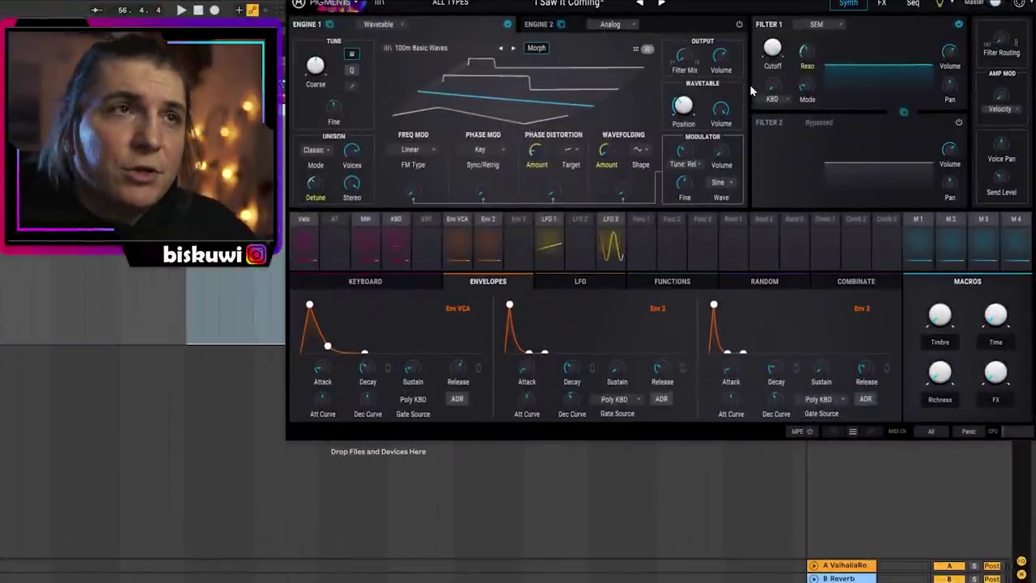
# Examine the synth engine settings of the "I Saw It Coming" Pigments patch and open its effects page.
pyautogui.click(648, 26)
pyautogui.click(454, 29)
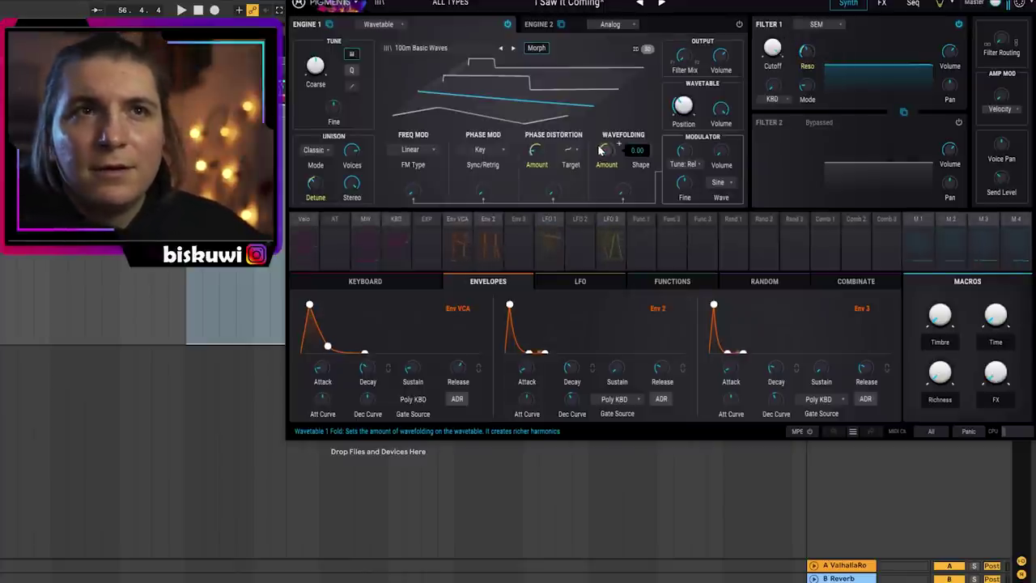
pyautogui.click(882, 3)
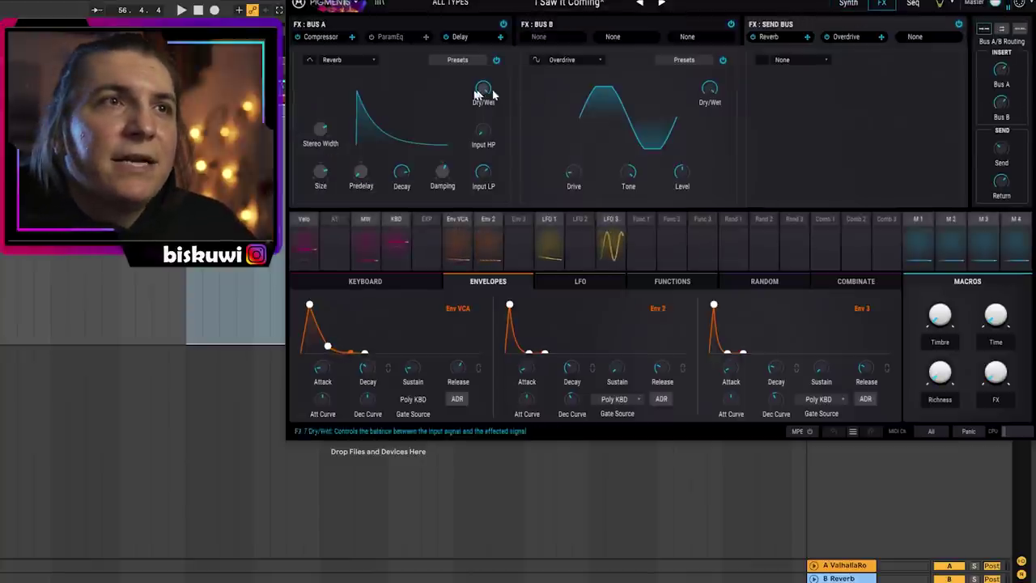
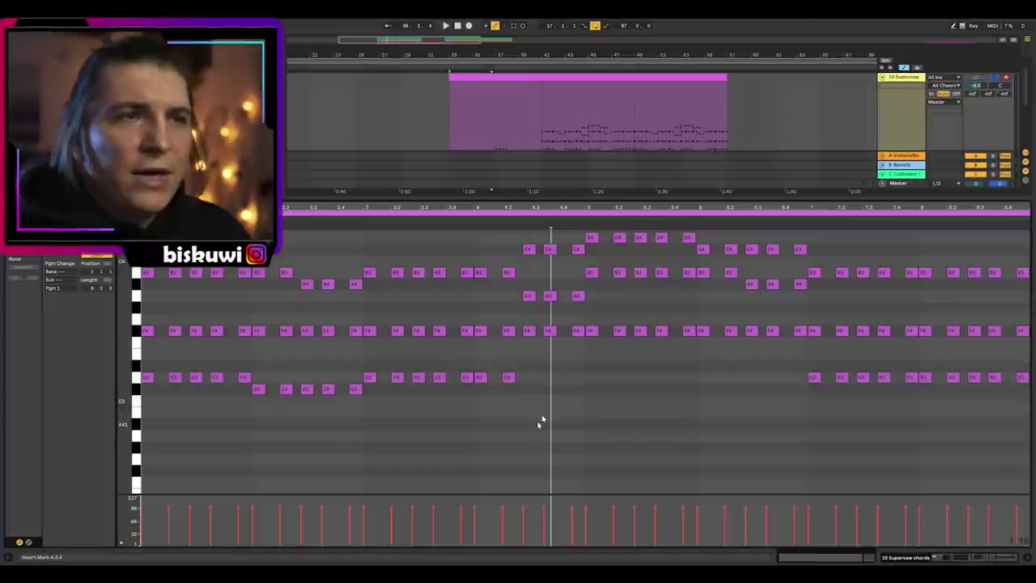
# Review the chord notes in the Supersaw clip at bar 33 during playback and switch to the track's device chain.
pyautogui.scroll(3, 531, 397)
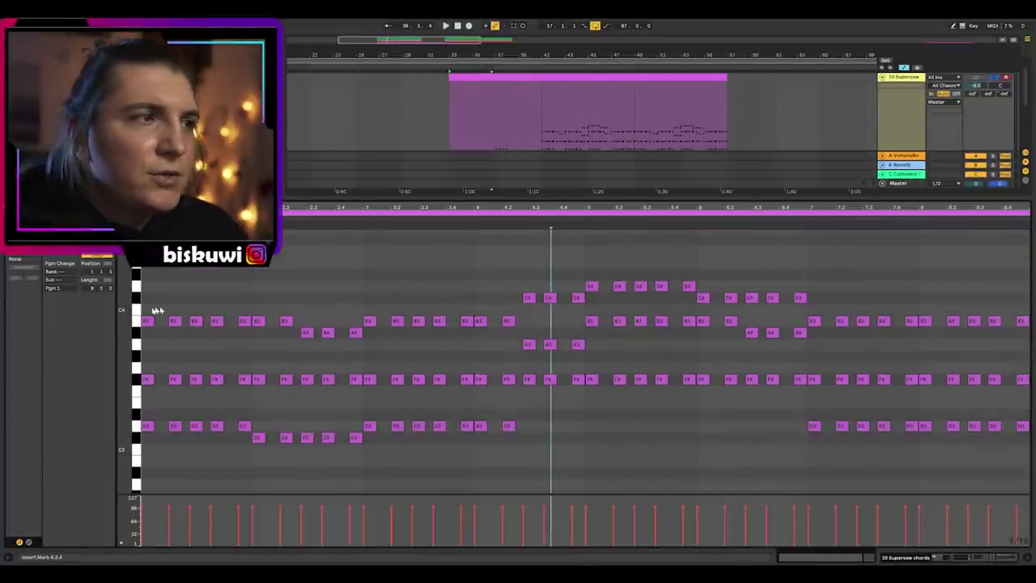
pyautogui.moveTo(125, 380); pyautogui.dragTo(114, 380)
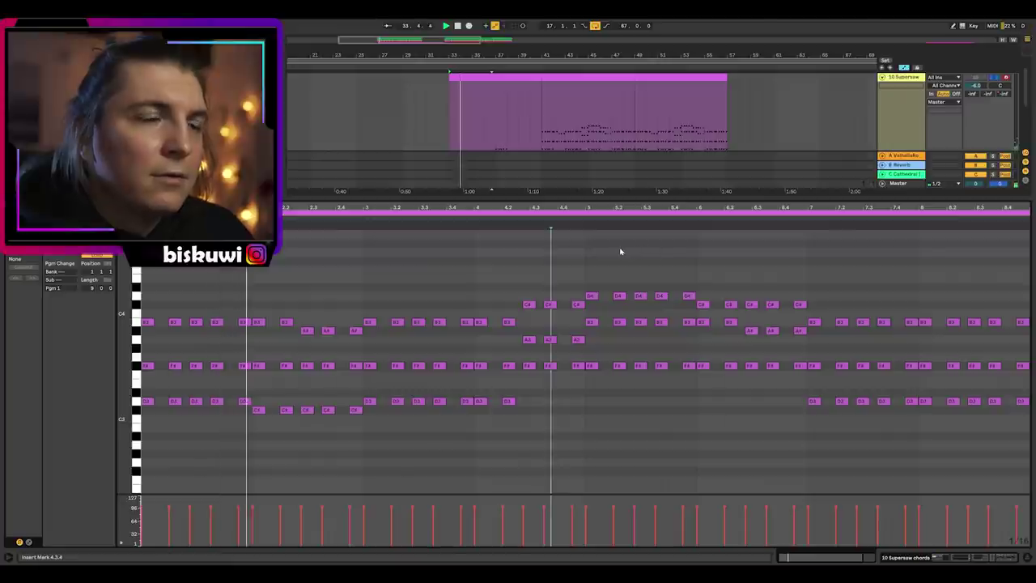
pyautogui.hotkey('shift', 'Tab')
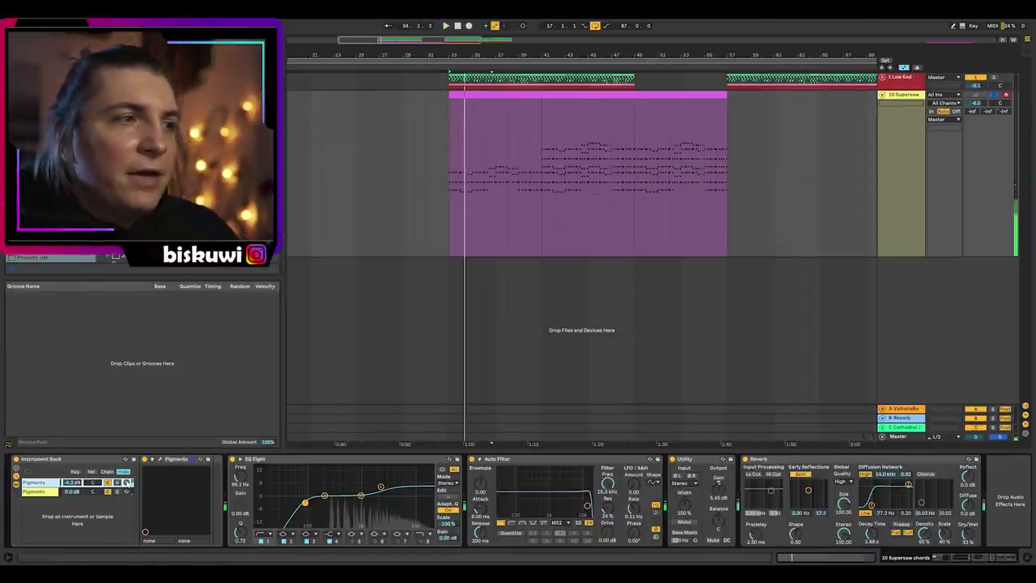
# Audition the second Pigments chain in the Supersaw track's Instrument Rack and compare it with the first clip's notes.
pyautogui.click(68, 492)
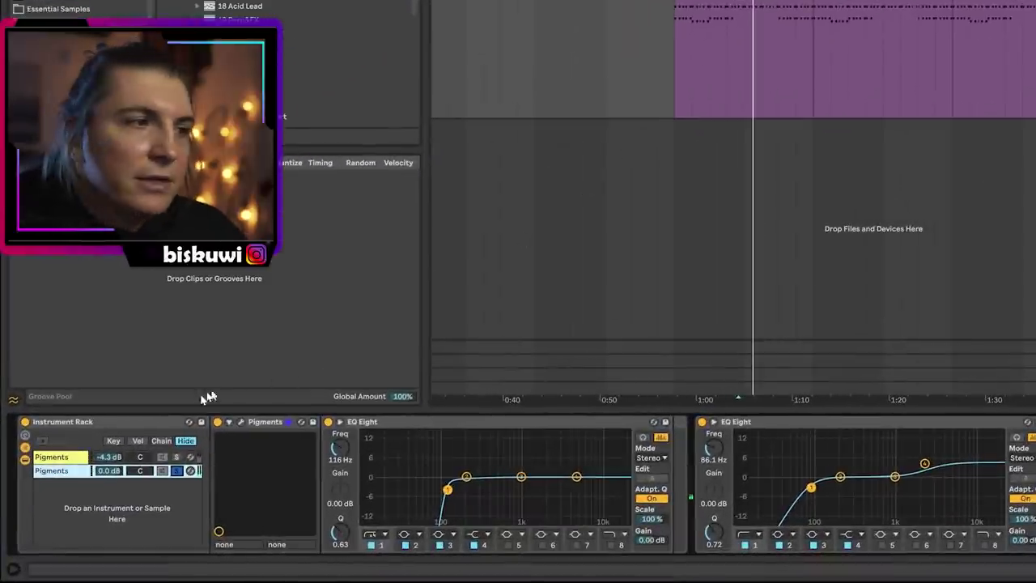
pyautogui.hotkey('shift', 'Tab')
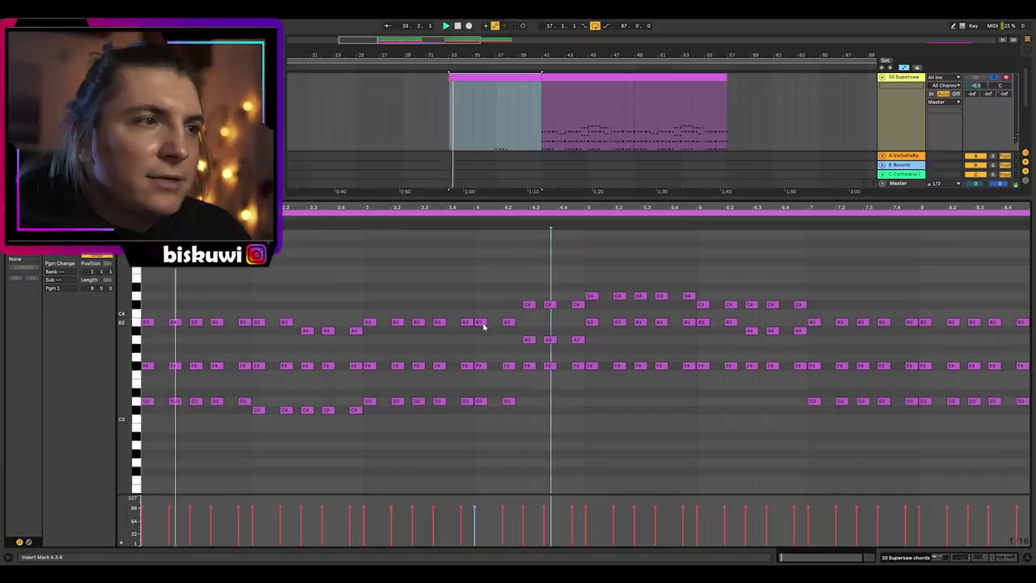
pyautogui.hotkey('shift', 'Tab')
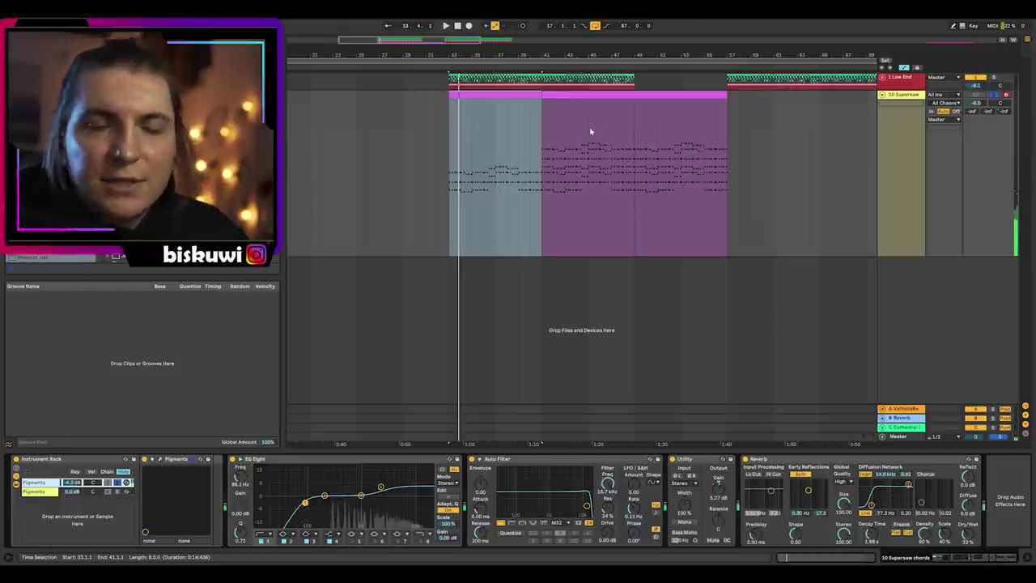
# Open the Supersaw clip at bar 49, play its layered chords, and return to the track's device chain.
pyautogui.doubleClick(664, 96)
pyautogui.scroll(3, 373, 317)
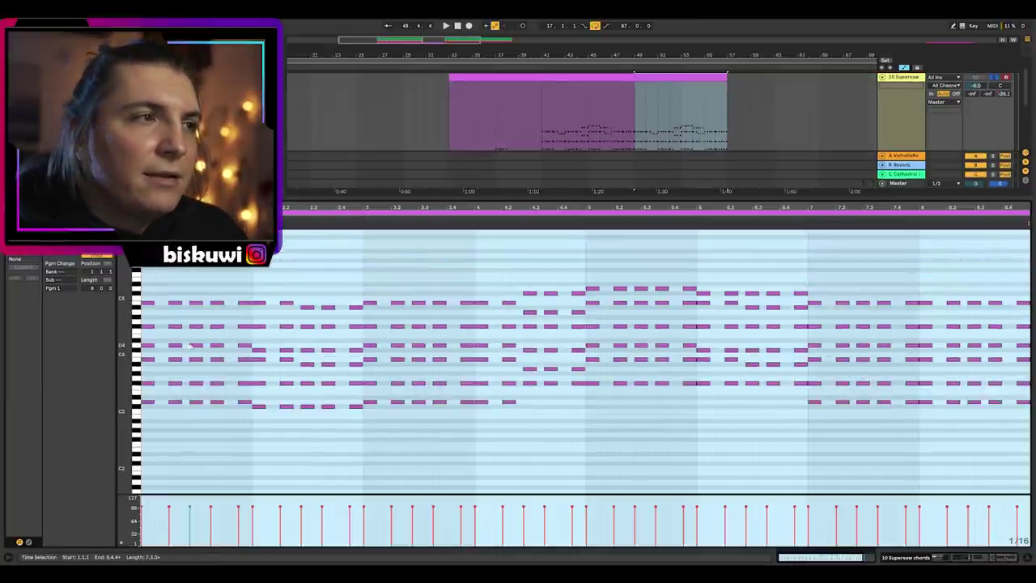
pyautogui.click(144, 340)
pyautogui.press('space')
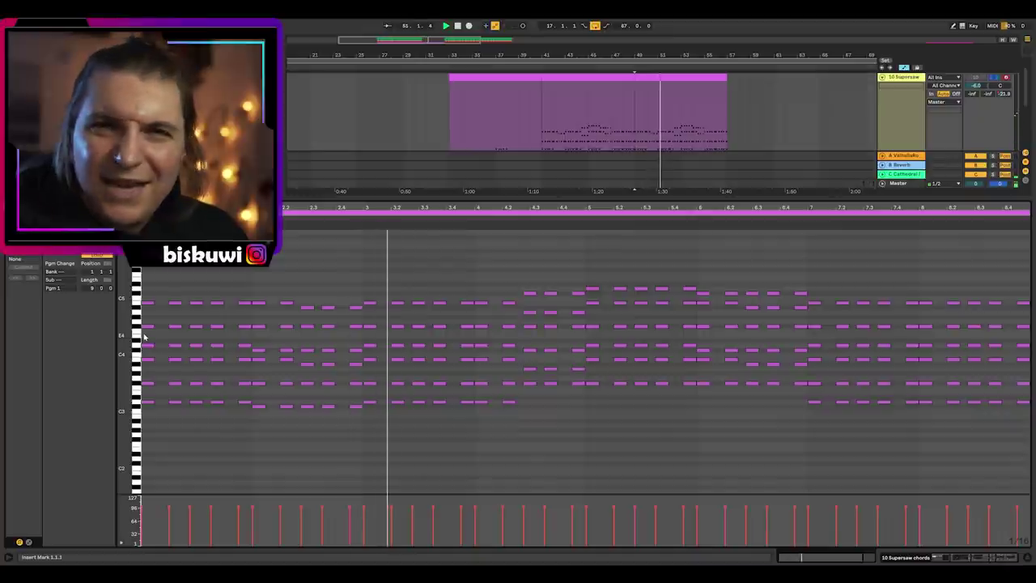
pyautogui.hotkey('shift', 'Tab')
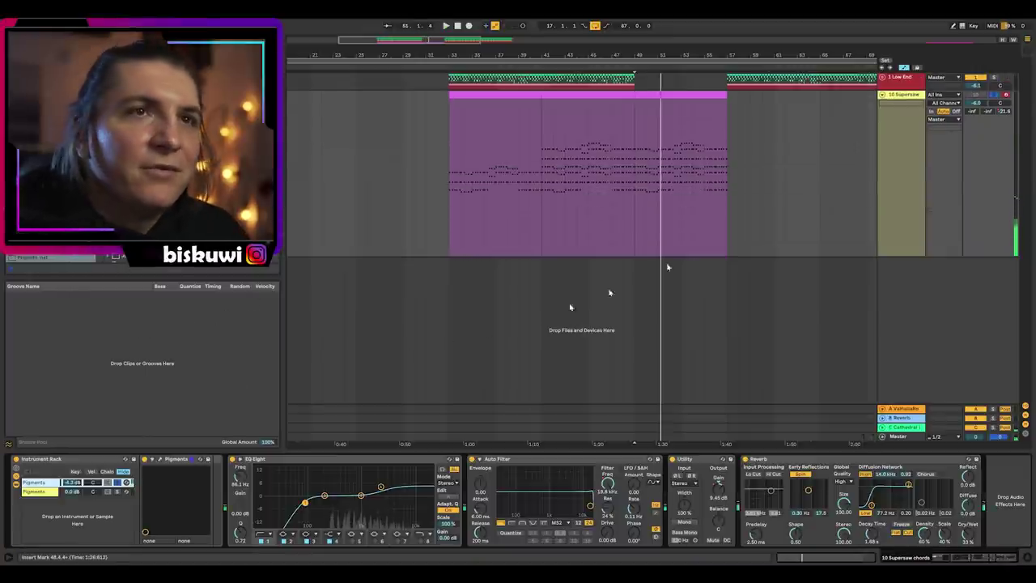
# Display the Supersaw track's Frequency automation and play it from bar 33.
pyautogui.click(894, 105)
pyautogui.click(910, 119)
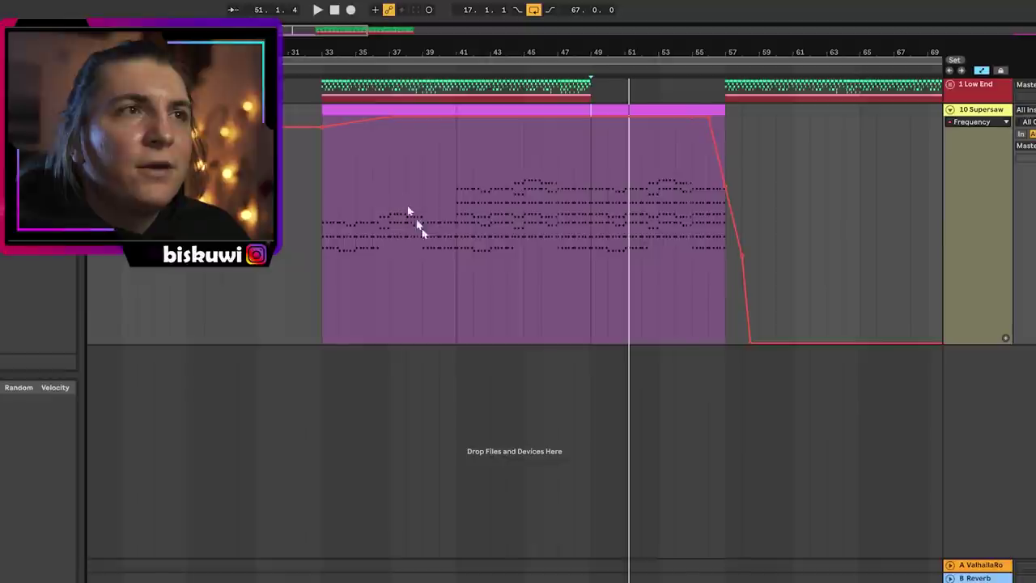
pyautogui.click(329, 132)
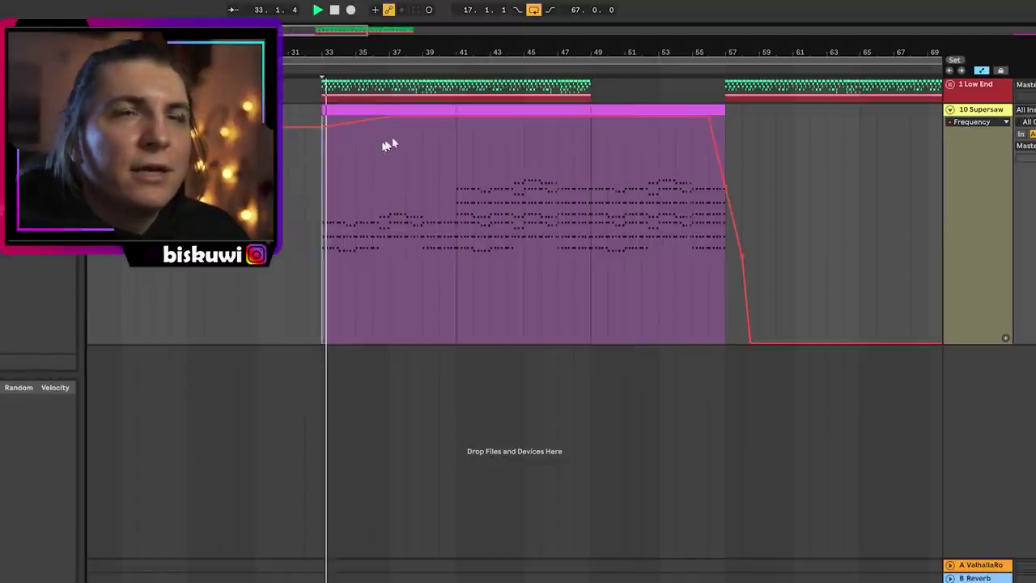
# View the Supersaw track's Gain automation, followed by another of its automated parameters.
pyautogui.click(974, 122)
pyautogui.click(976, 153)
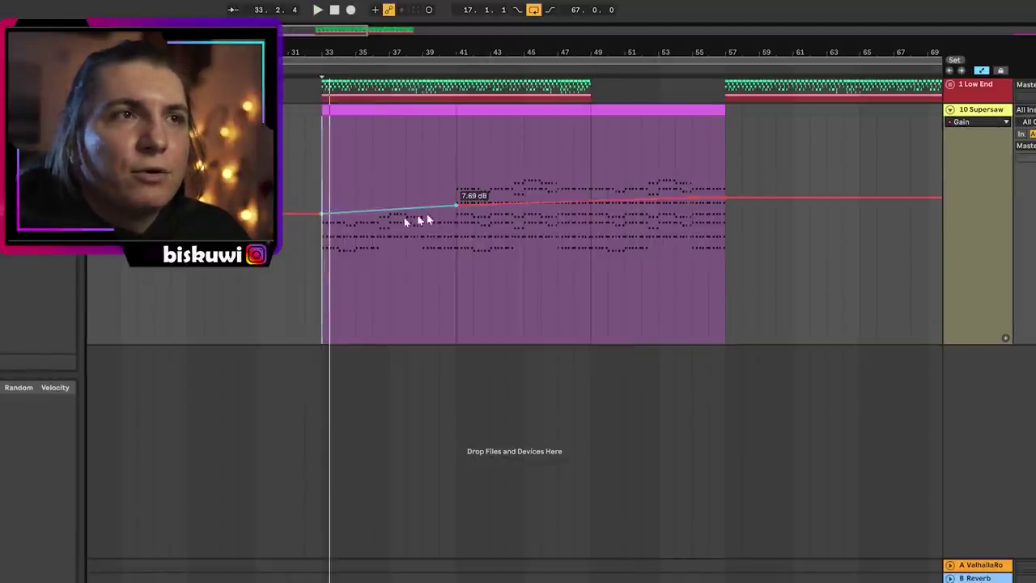
pyautogui.click(975, 122)
pyautogui.click(976, 165)
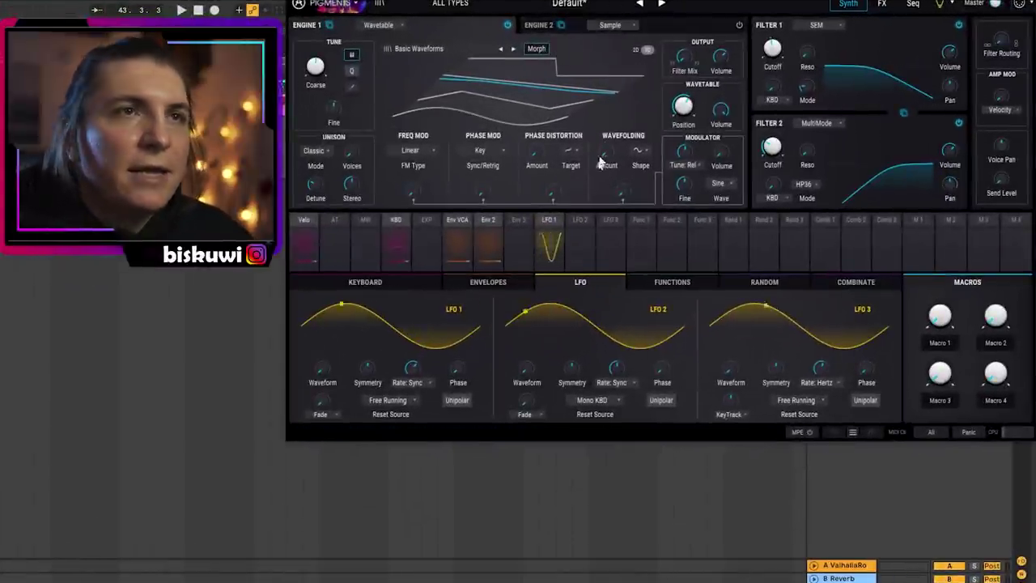
# Examine the envelopes, filters and effects of the Exciter Arps track's Pigments patch, and hide the plug-in window.
pyautogui.click(515, 277)
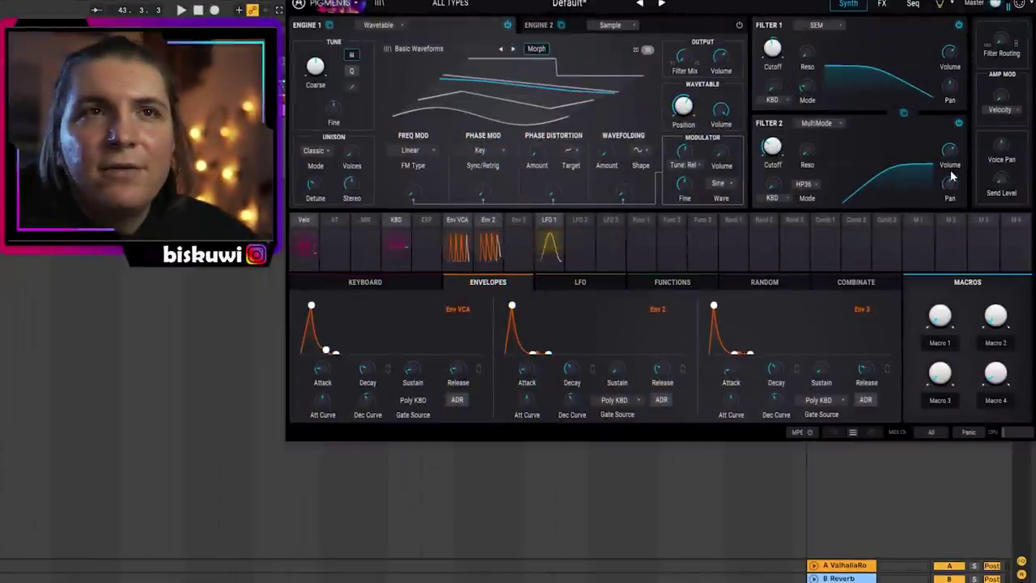
pyautogui.moveTo(780, 46)
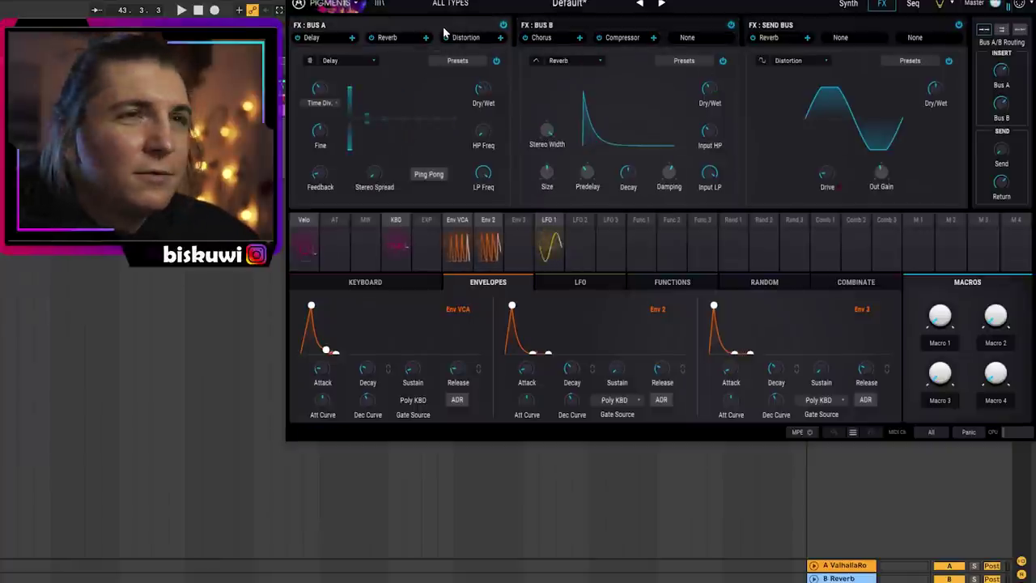
pyautogui.hotkey('ctrl', 'alt', 'p')
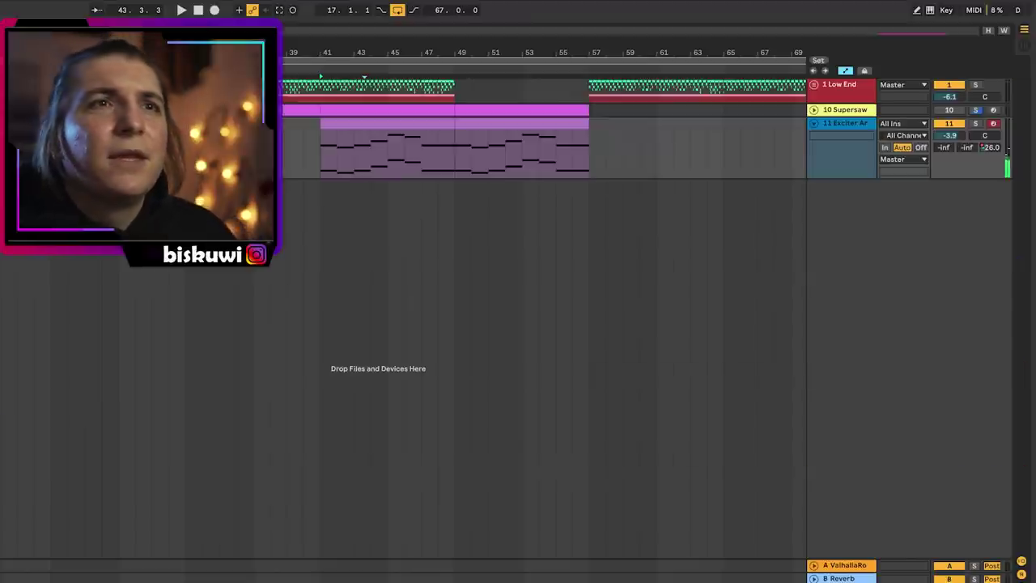
# Display the Exciter Arps track's F1 Cutoff automation and play the part after bar 49.
pyautogui.click(865, 129)
pyautogui.click(842, 154)
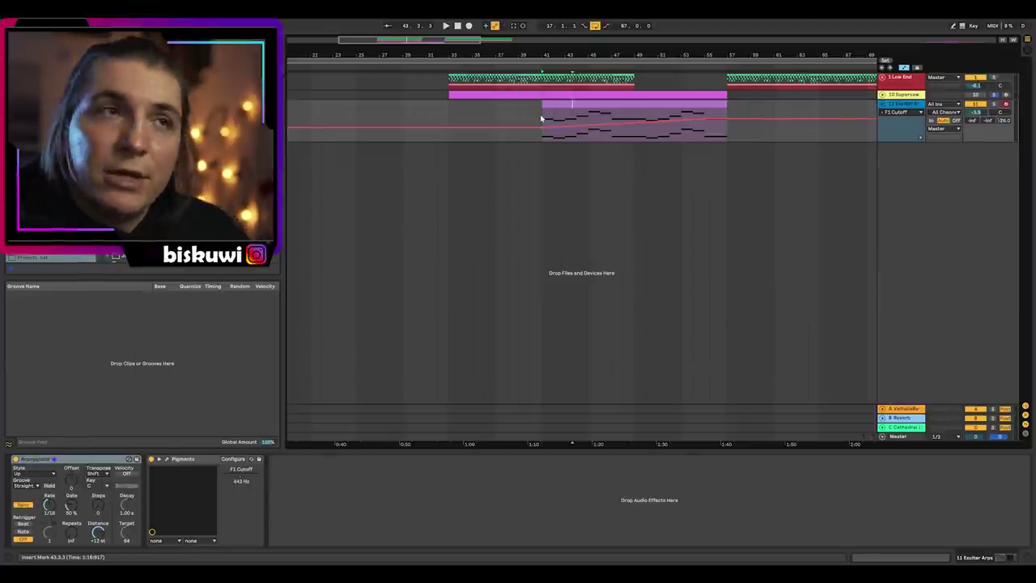
pyautogui.click(636, 113)
pyautogui.click(659, 113)
pyautogui.press('space')
# Review the Exciter Arps track's C-Cathedral send automation around bar 53 and play the section from bar 41.
pyautogui.click(682, 115)
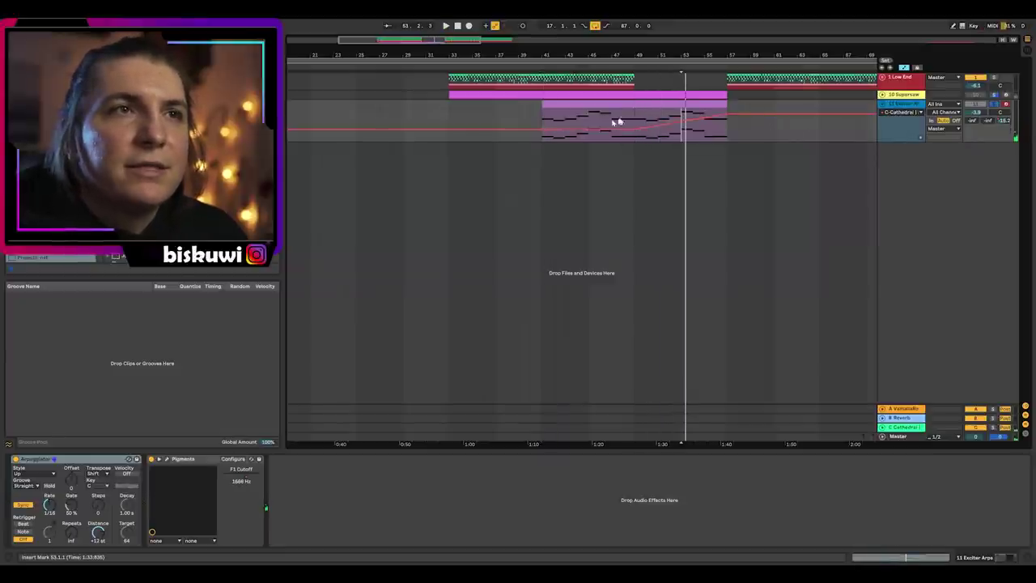
pyautogui.moveTo(671, 118); pyautogui.dragTo(712, 115)
pyautogui.press('space')
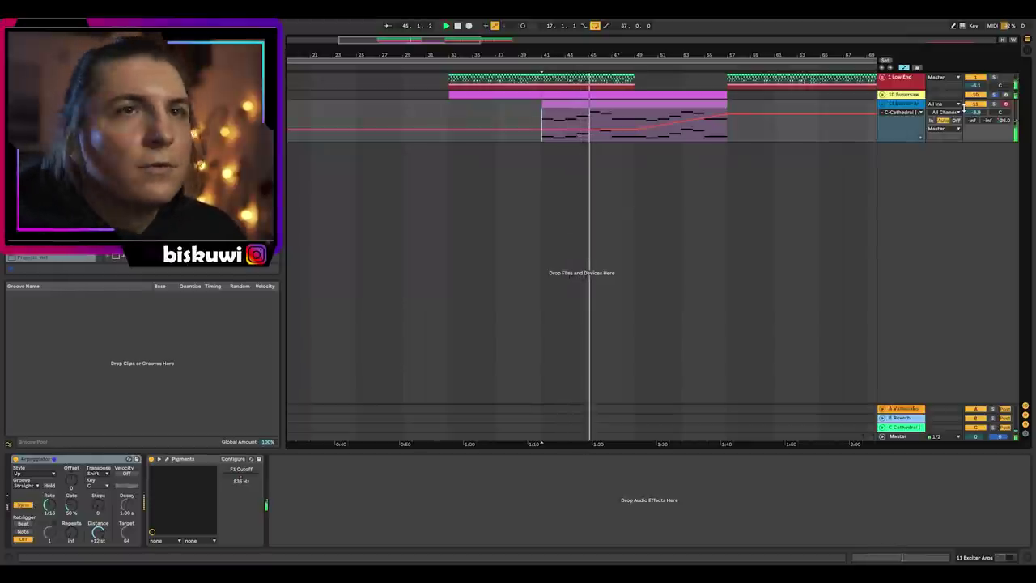
# Audition the Exciter Arps part from around bar 50 with its C-Cathedral send automation displayed.
pyautogui.click(647, 119)
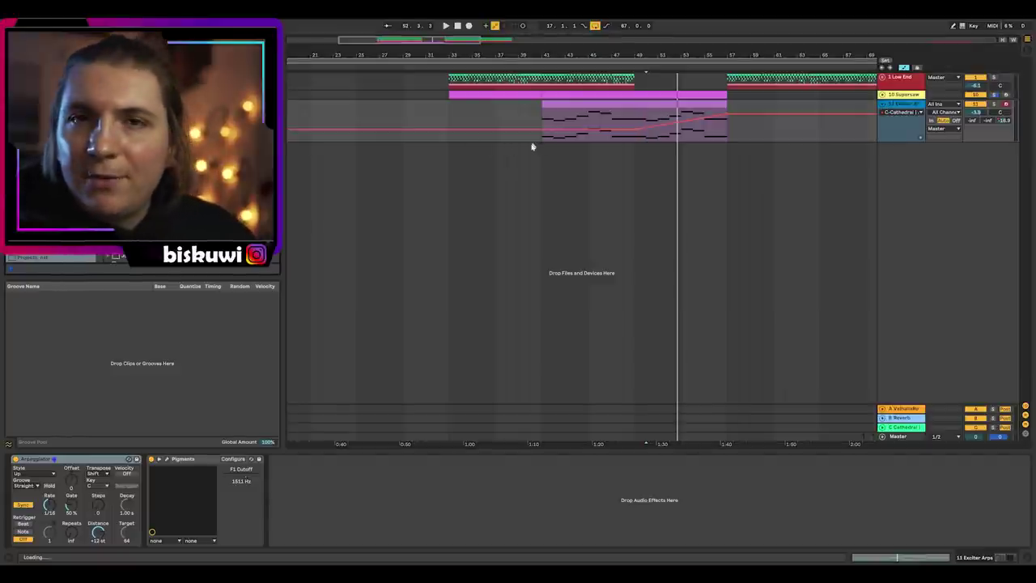
pyautogui.moveTo(531, 149); pyautogui.dragTo(638, 150)
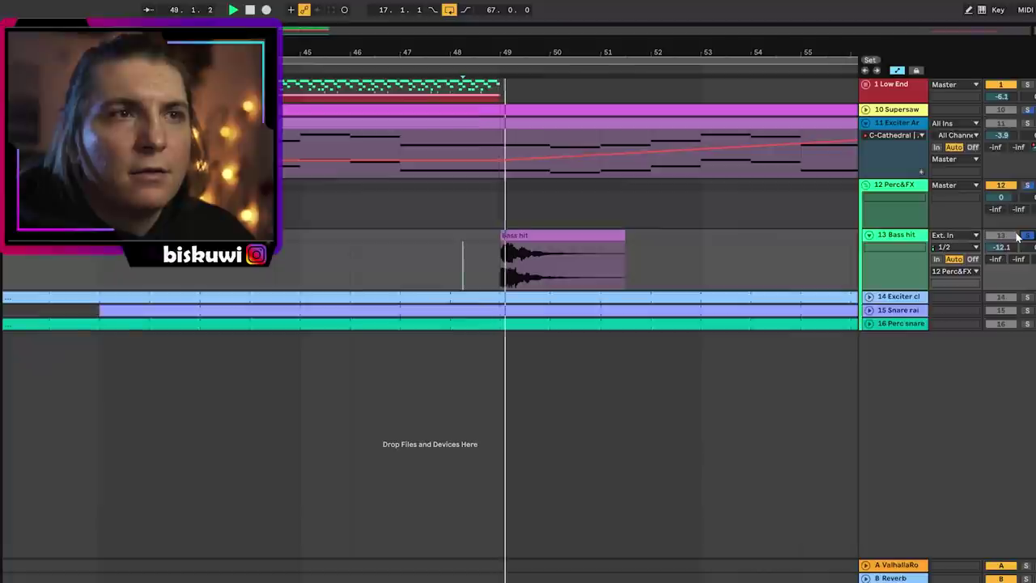
# Unfold the Exciter cl and Snare raiser tracks, solo Exciter cl and play it from bar 43.
pyautogui.click(869, 297)
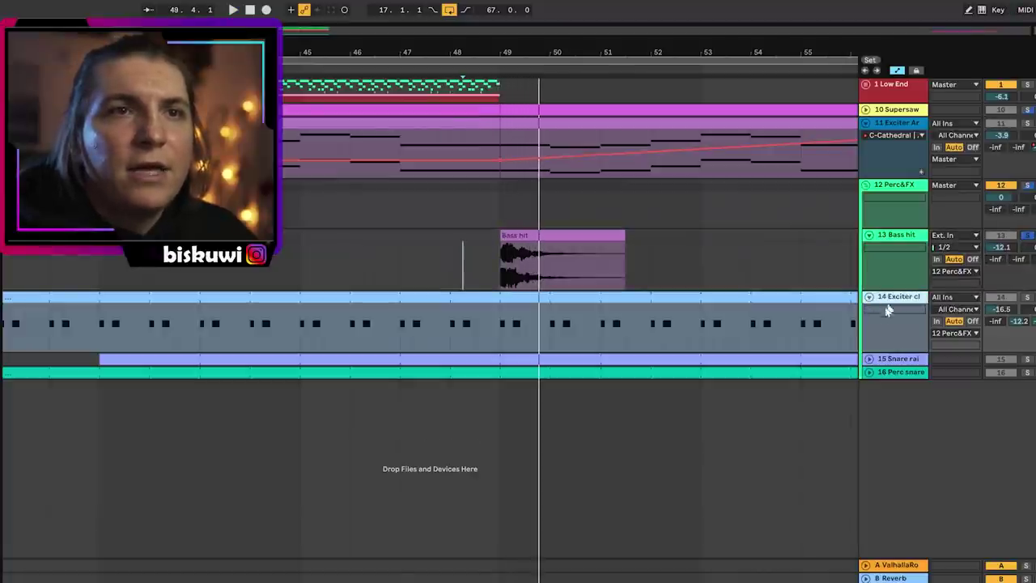
pyautogui.click(869, 359)
pyautogui.scroll(-5, 412, 227)
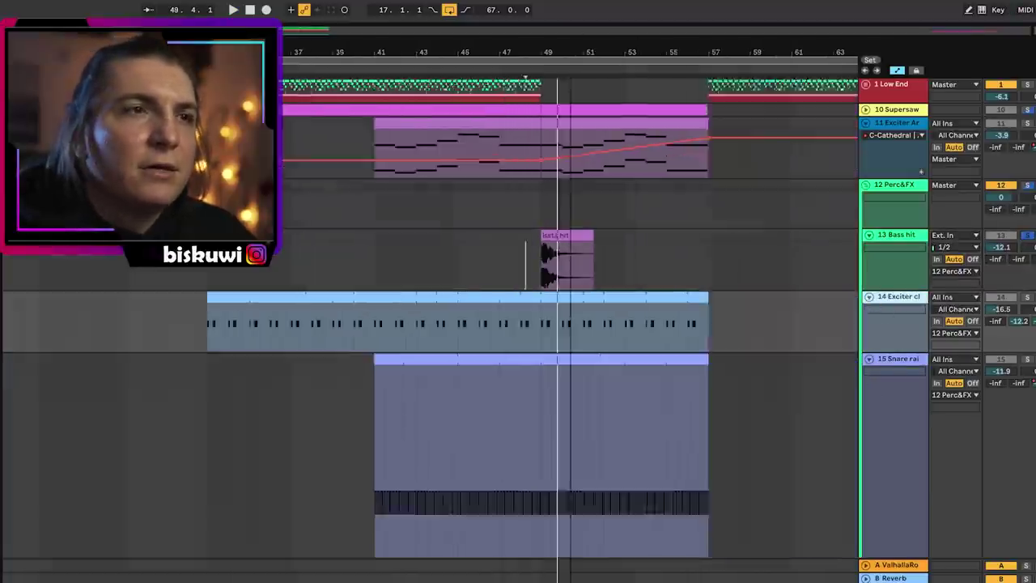
pyautogui.click(1026, 298)
pyautogui.press('space')
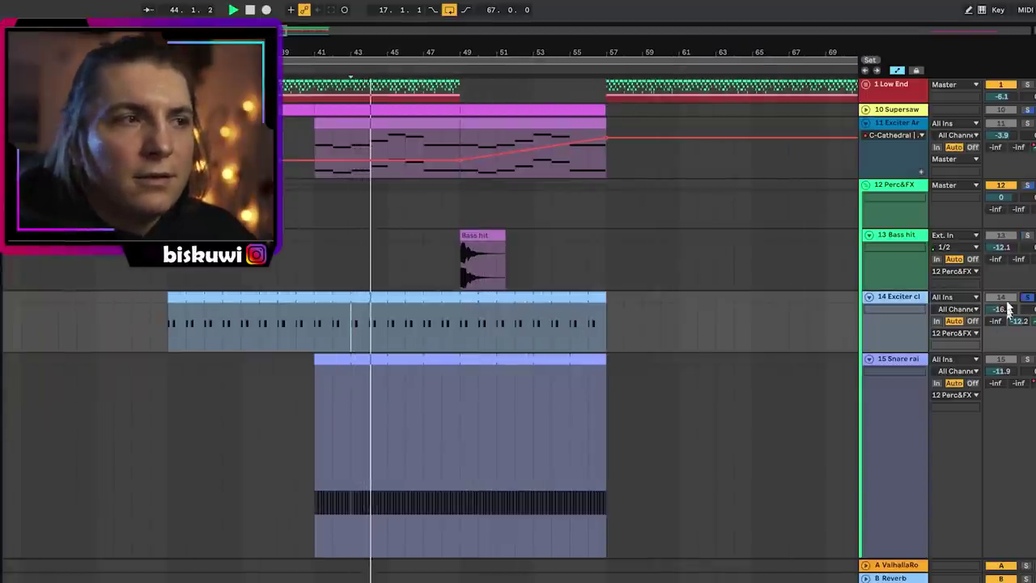
# Solo the Snare raiser track and play sections of it from bars 46, 51 and 54.
pyautogui.scroll(-3, 964, 381)
pyautogui.click(1027, 277)
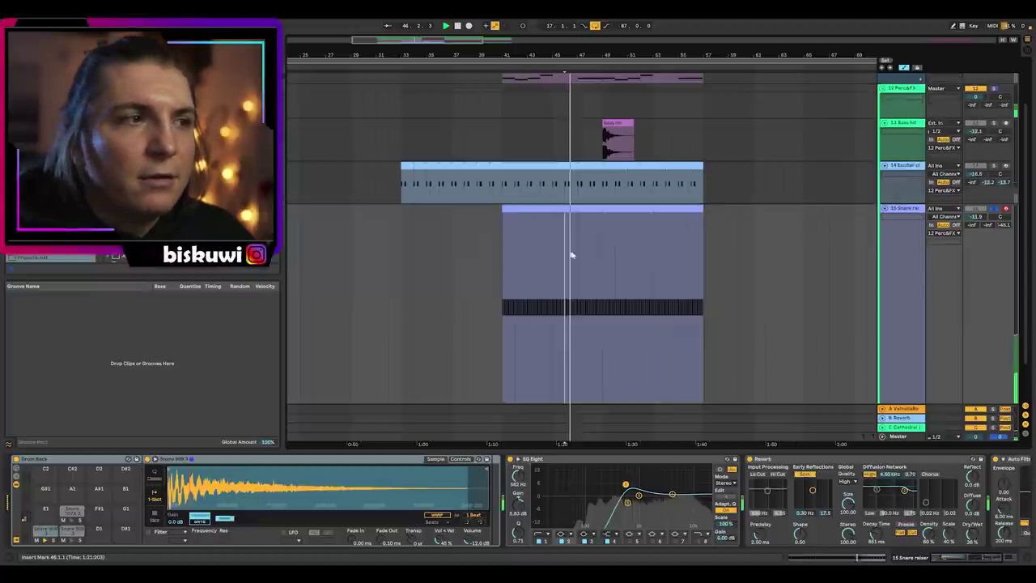
pyautogui.scroll(-3, 431, 348)
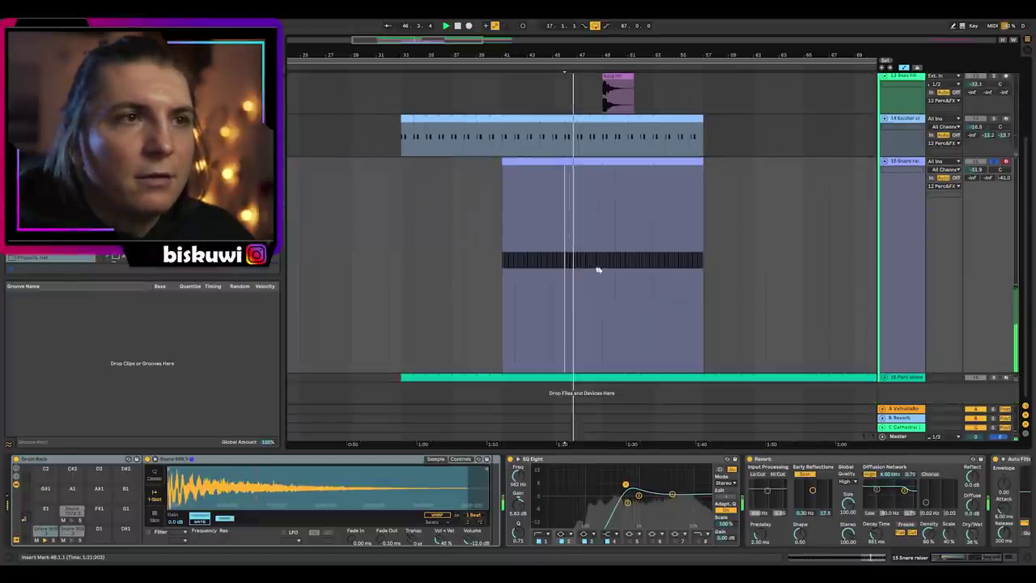
pyautogui.click(628, 215)
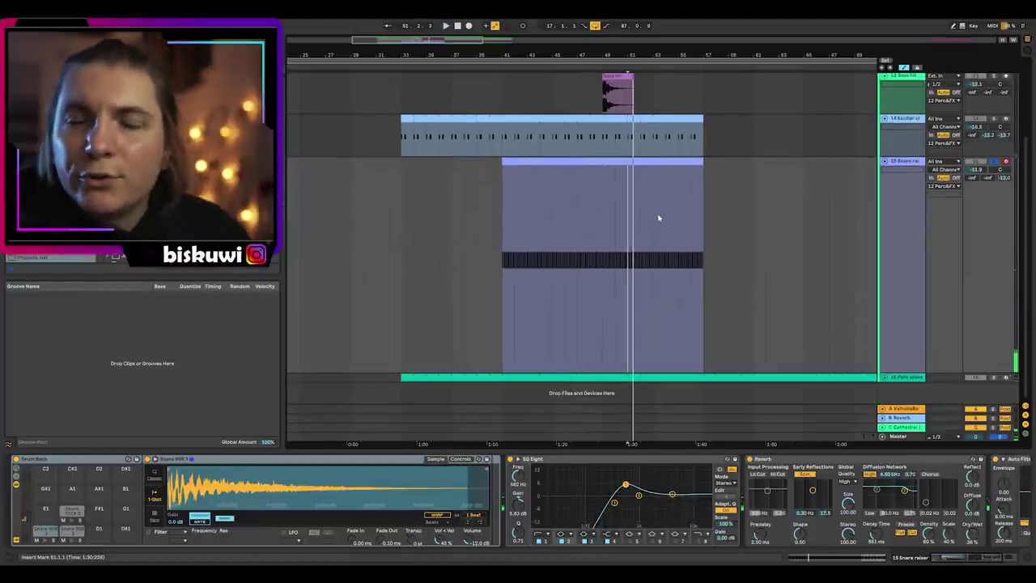
pyautogui.click(666, 216)
# Review the Snare raiser's Transpose, EQ Eight frequency, Auto Filter frequency and C-Cathedral send automation, and play it from bar 54.
pyautogui.click(901, 170)
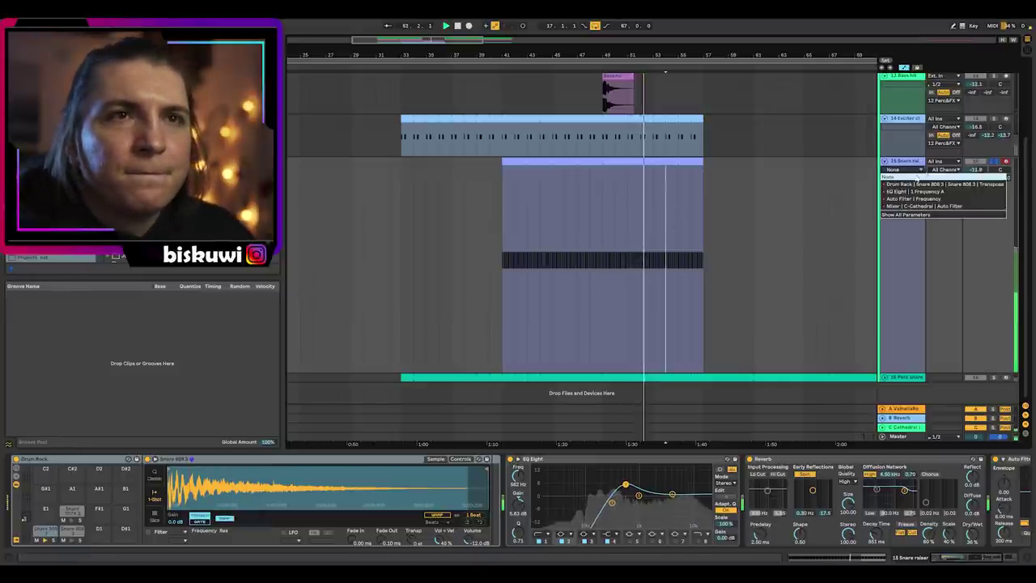
pyautogui.click(898, 180)
pyautogui.click(900, 169)
pyautogui.click(901, 194)
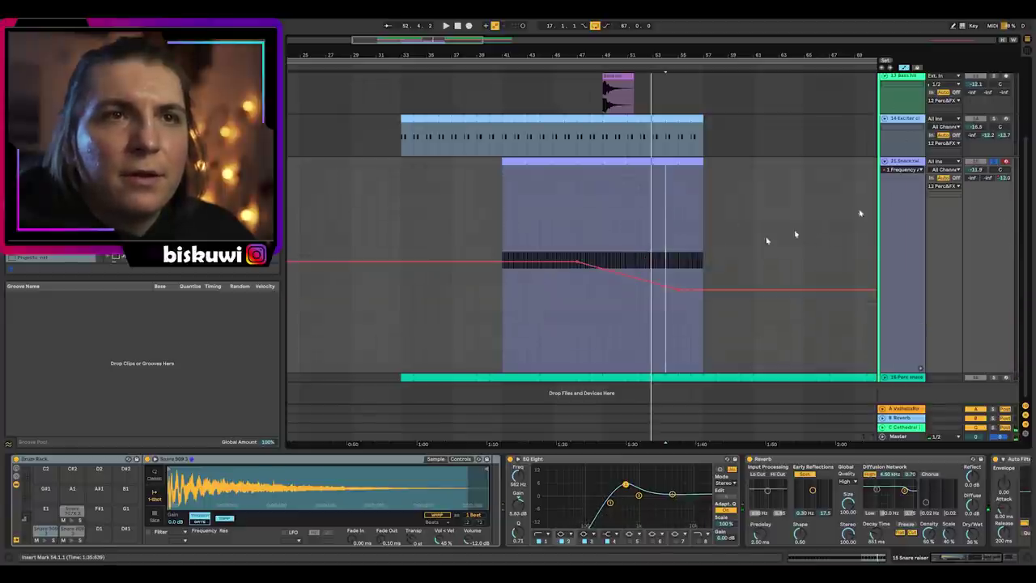
pyautogui.click(900, 169)
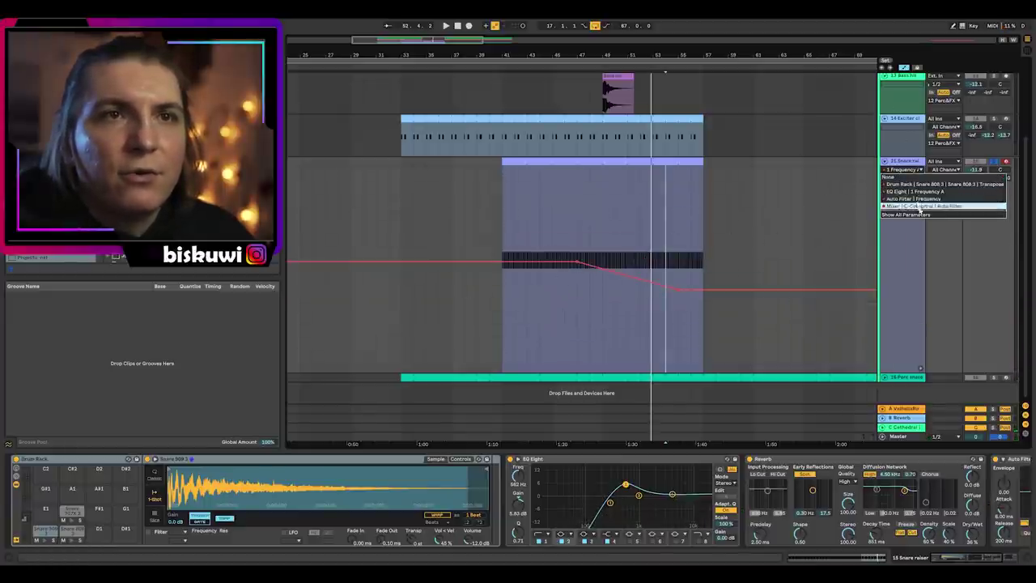
pyautogui.click(918, 207)
pyautogui.click(901, 169)
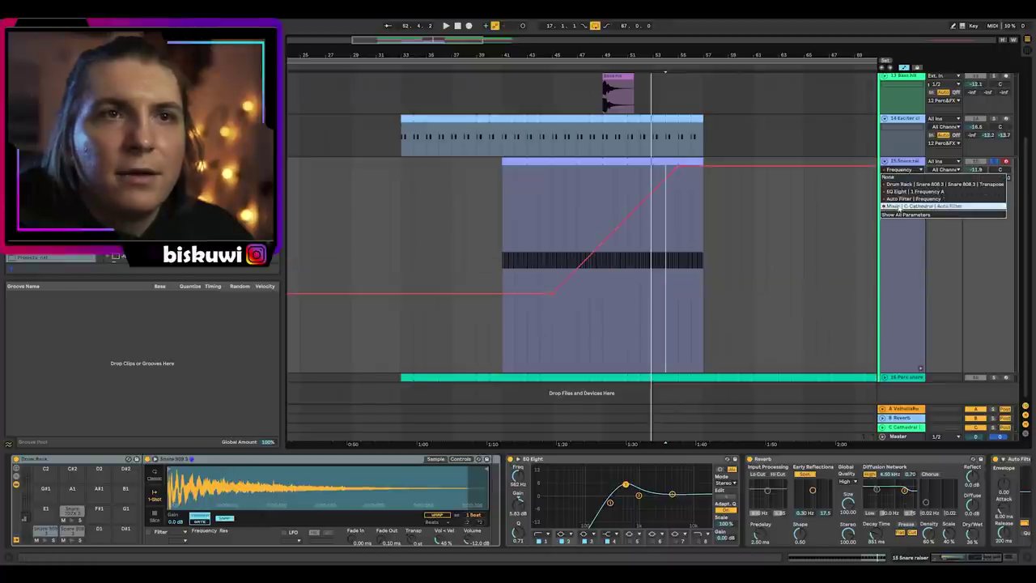
pyautogui.click(900, 204)
pyautogui.press('space')
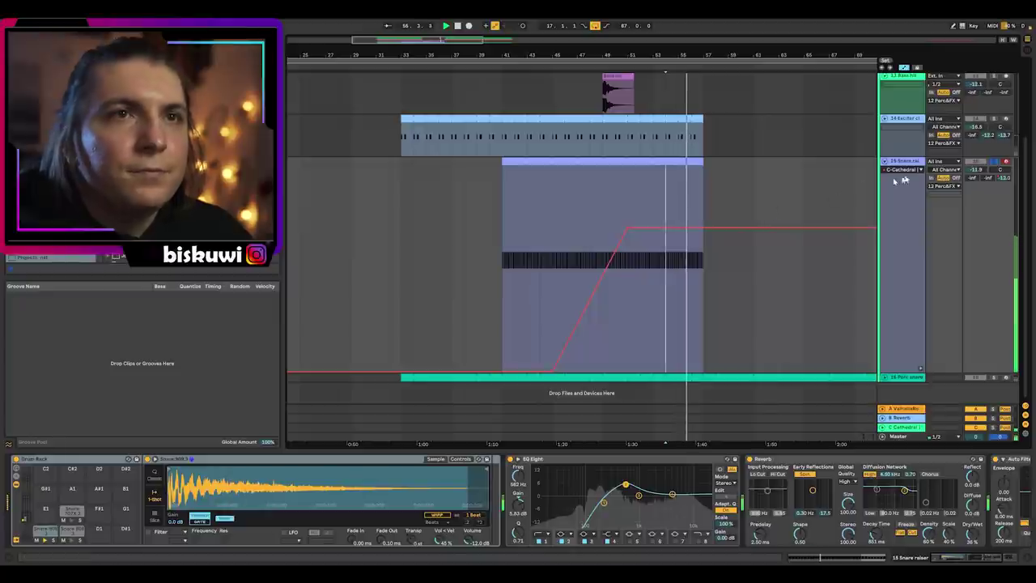
# Unfold the Perc snare track and play it from bar 50, soloed together with the Snare raiser.
pyautogui.click(885, 378)
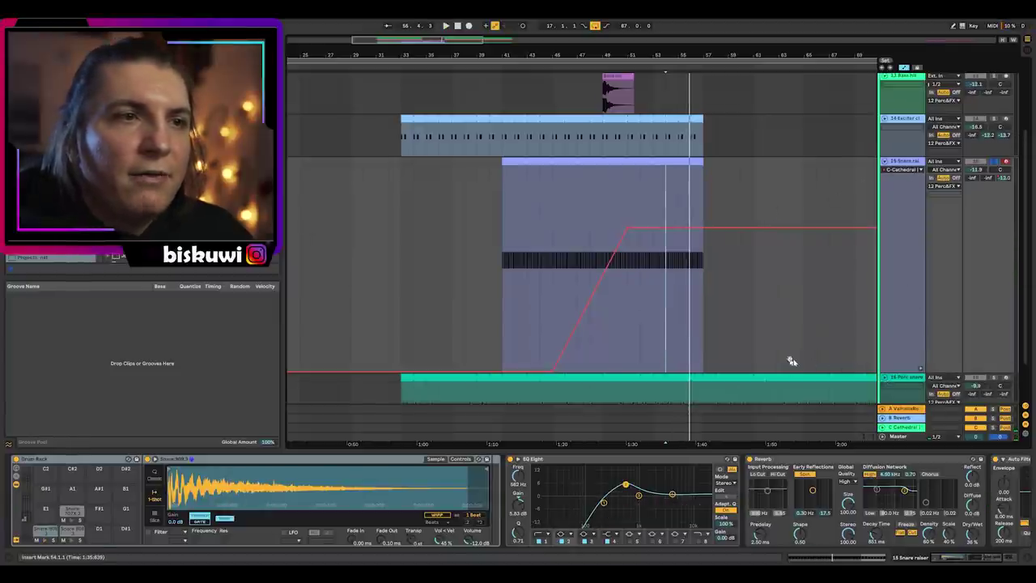
pyautogui.click(617, 349)
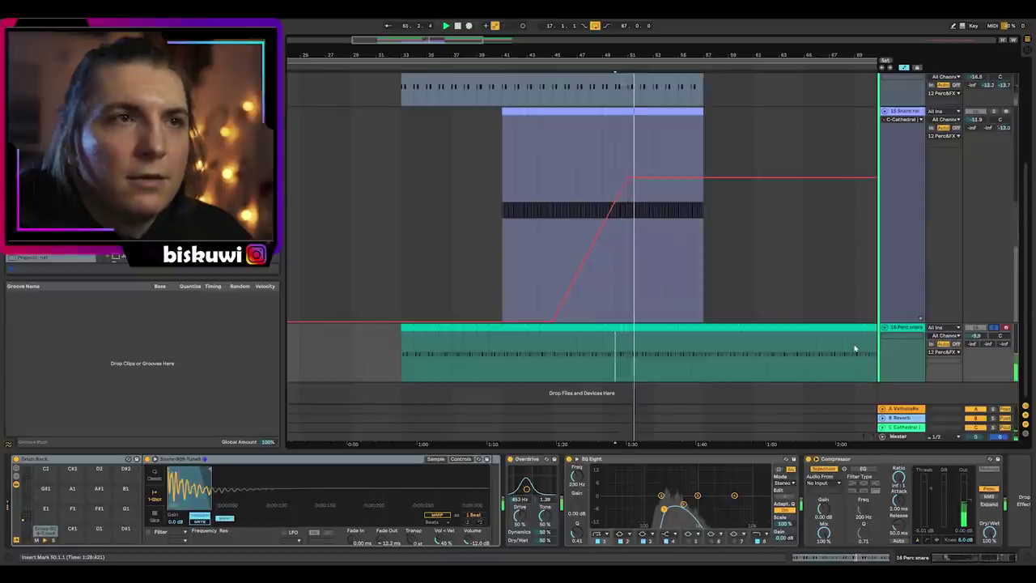
pyautogui.click(996, 113)
pyautogui.press('space')
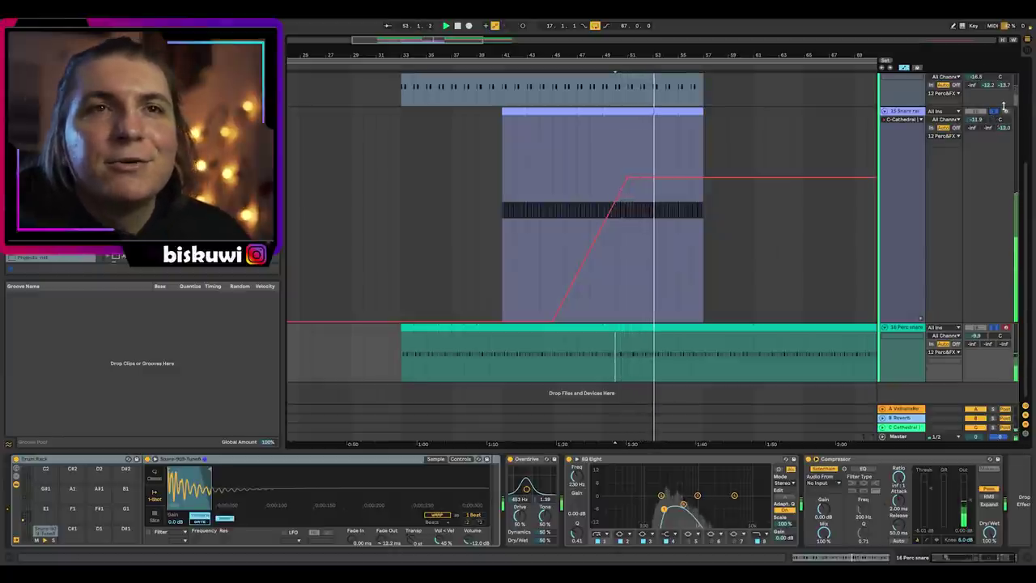
pyautogui.press('space')
# Audition the Acid Lead with its Pedal effect switched off, and switch the effect back on.
pyautogui.hotkey('alt', 'u')
pyautogui.scroll(-3, 678, 52)
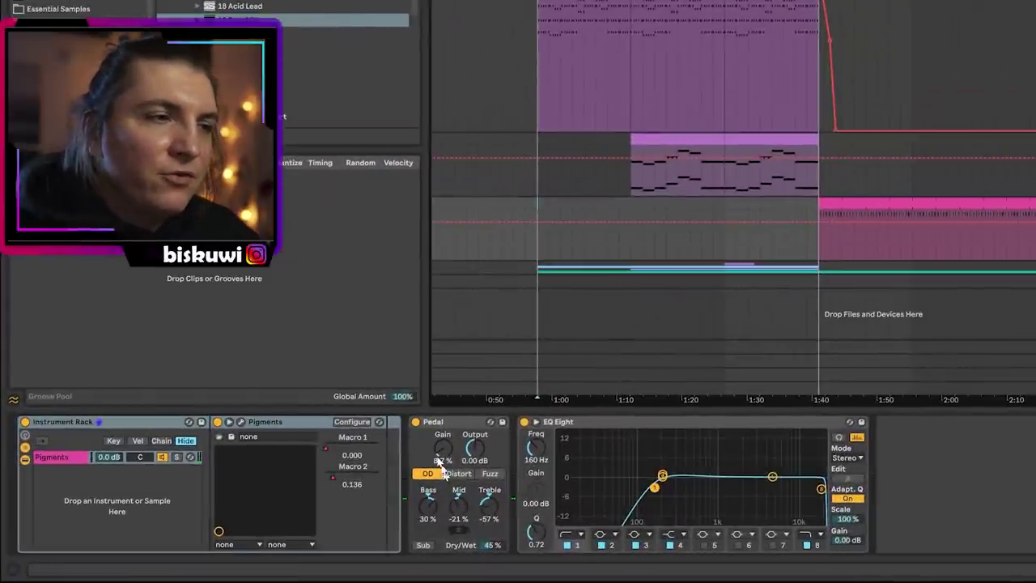
pyautogui.click(416, 422)
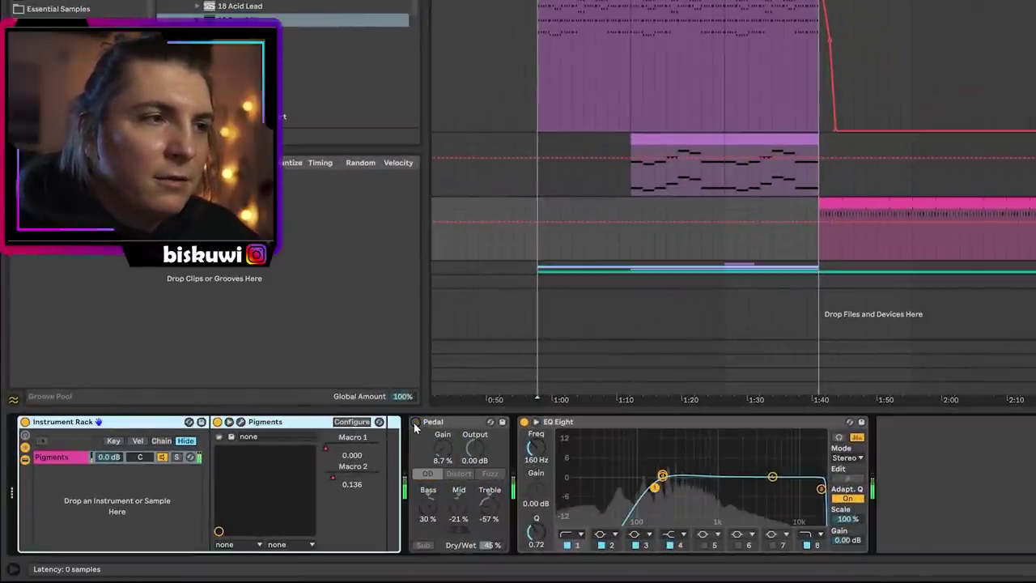
pyautogui.click(415, 422)
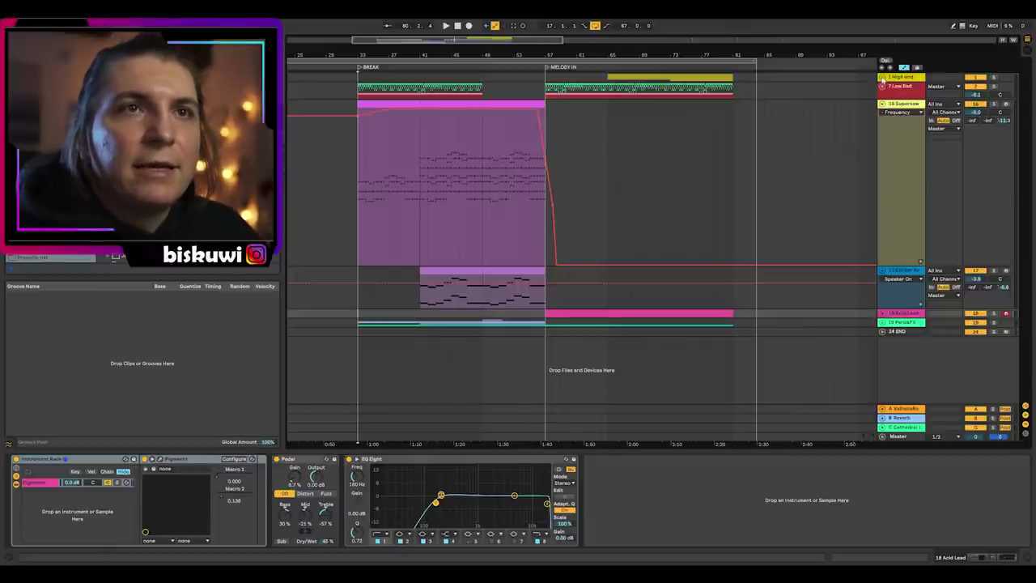
# Play the High end group's tracks soloed from bar 73 and display the Hard Hat track's devices.
pyautogui.scroll(3, 820, 114)
pyautogui.click(608, 129)
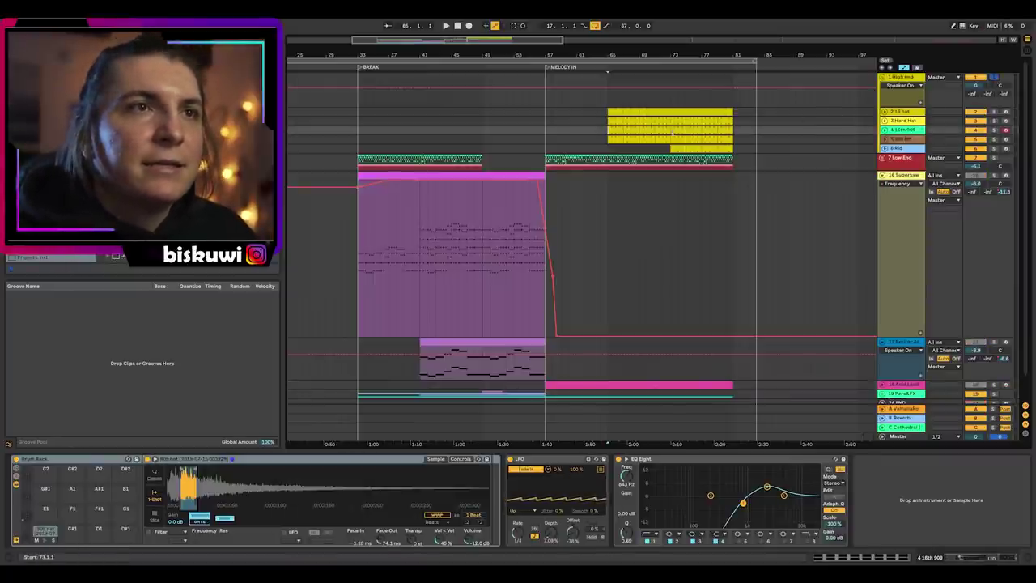
pyautogui.click(671, 71)
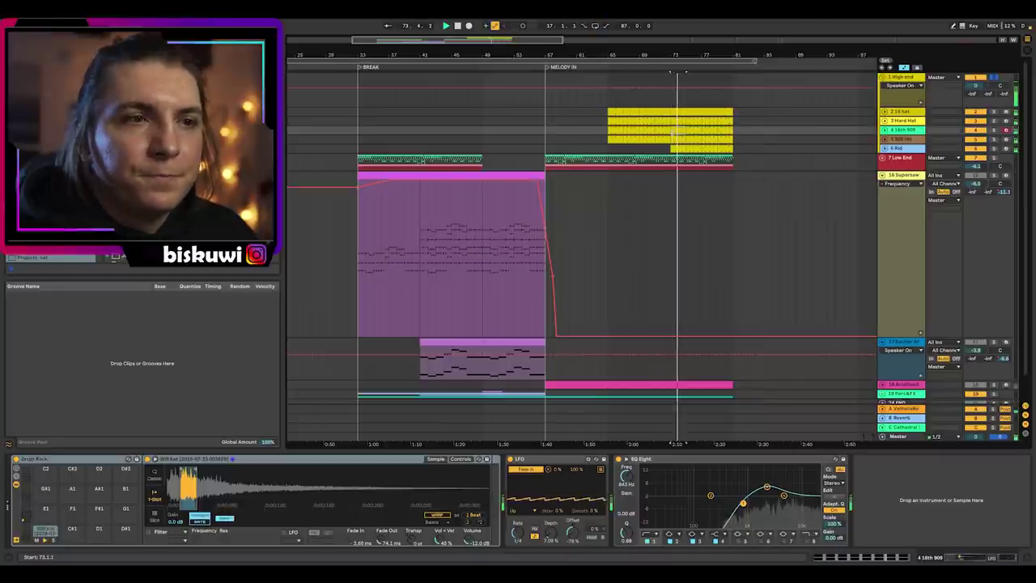
pyautogui.click(899, 120)
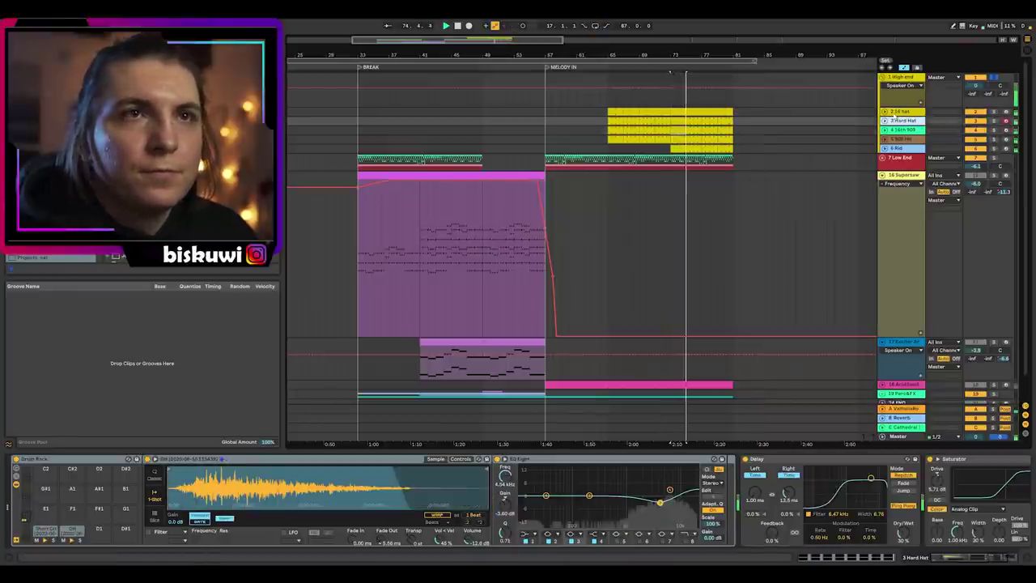
pyautogui.press('space')
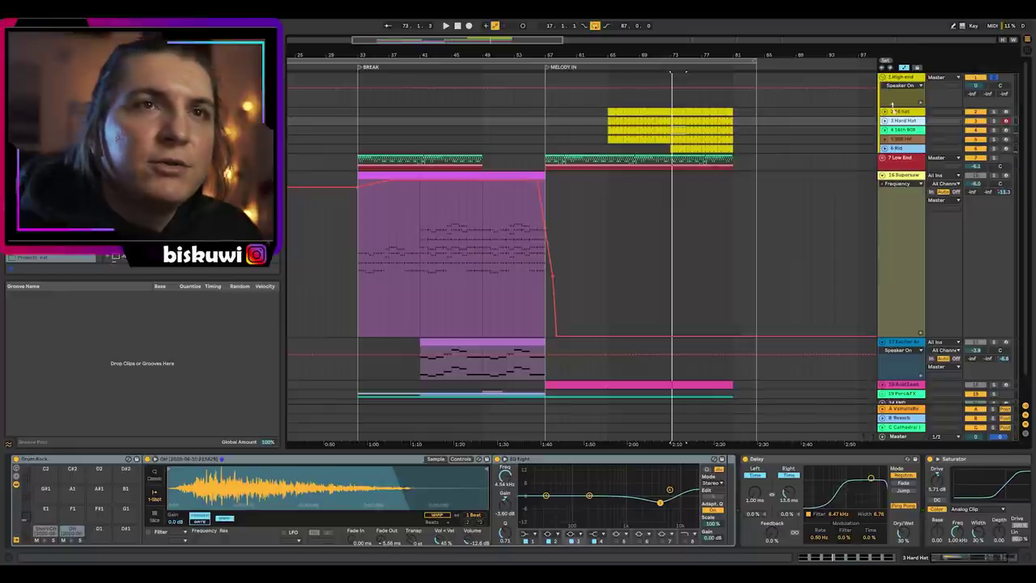
# Play the arrangement from the BREAK marker at bar 33 and select the Supersaw track's bars 33 to 41.
pyautogui.scroll(3, 775, 150)
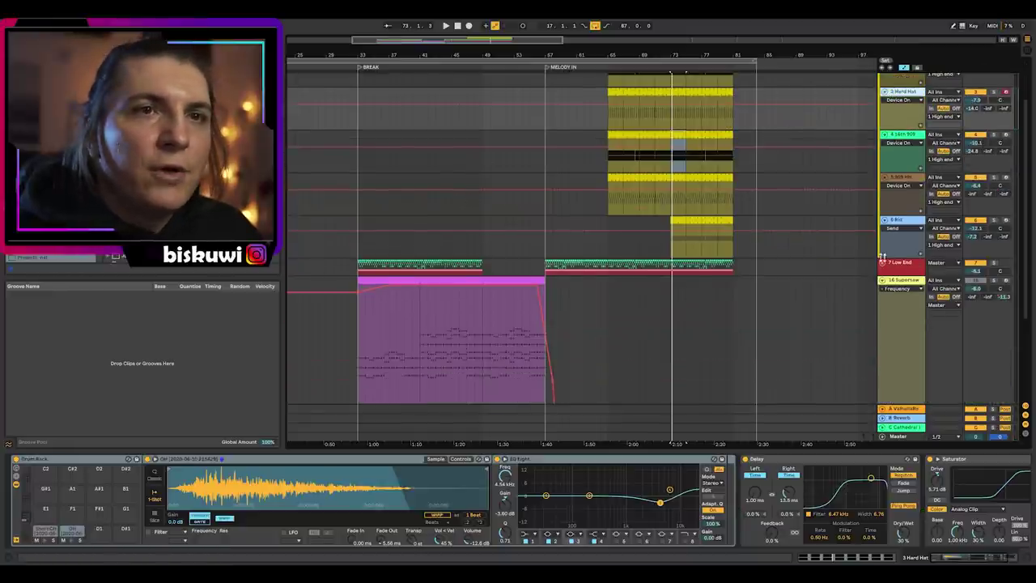
pyautogui.click(883, 264)
pyautogui.scroll(-2, 846, 259)
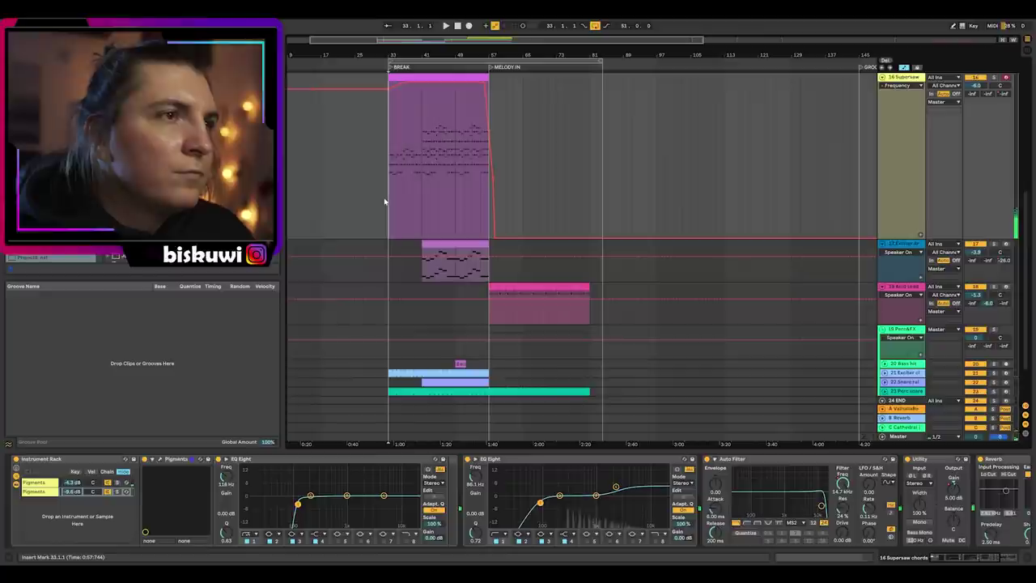
pyautogui.click(381, 215)
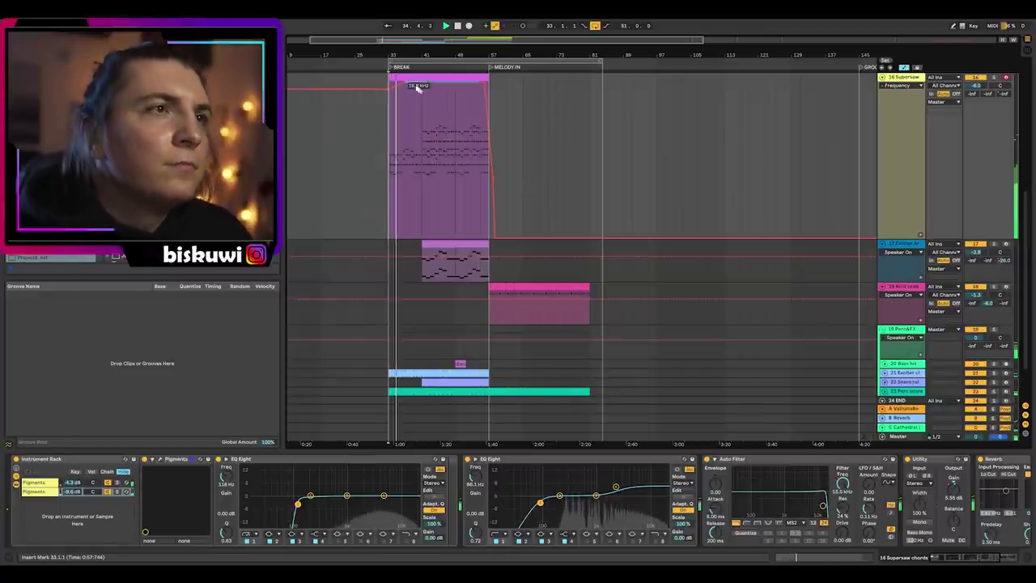
pyautogui.moveTo(417, 87); pyautogui.dragTo(391, 88)
pyautogui.hotkey('shift', 'Tab')
pyautogui.hotkey('shift', 'Tab')
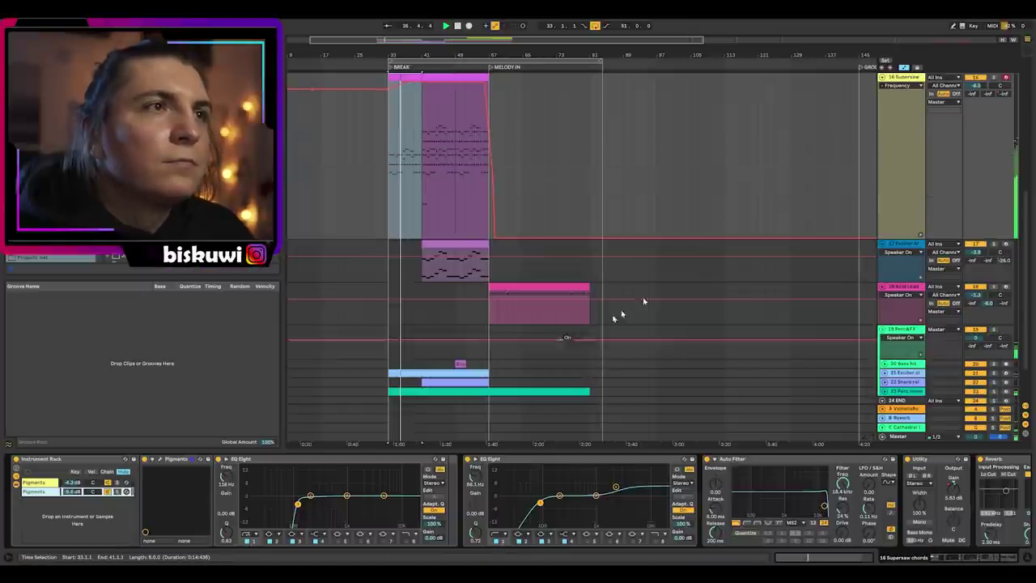
# Display the Supersaw track's Utility Gain automation and its C-Cathedral send automation during playback.
pyautogui.click(899, 85)
pyautogui.click(896, 107)
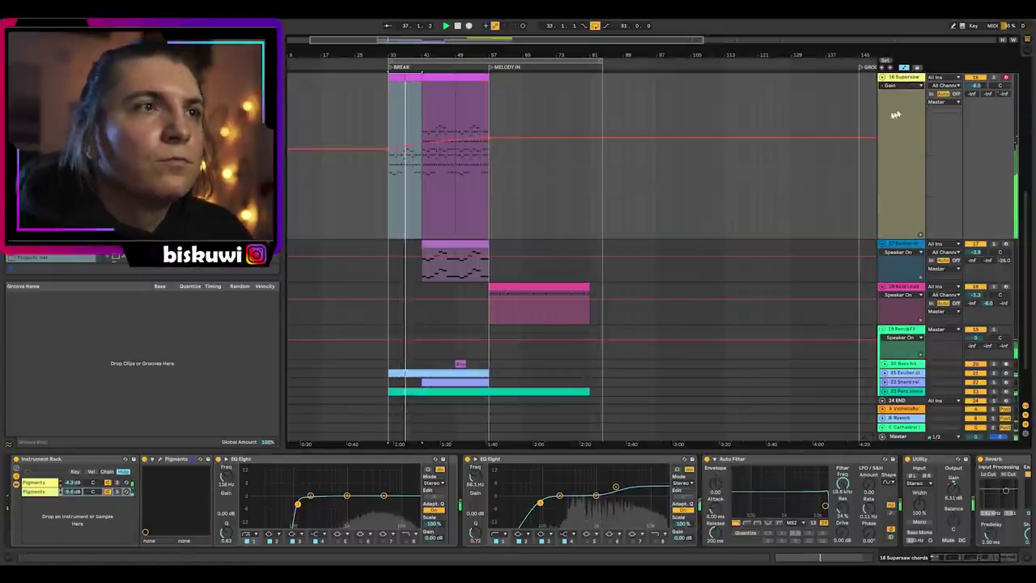
pyautogui.click(894, 85)
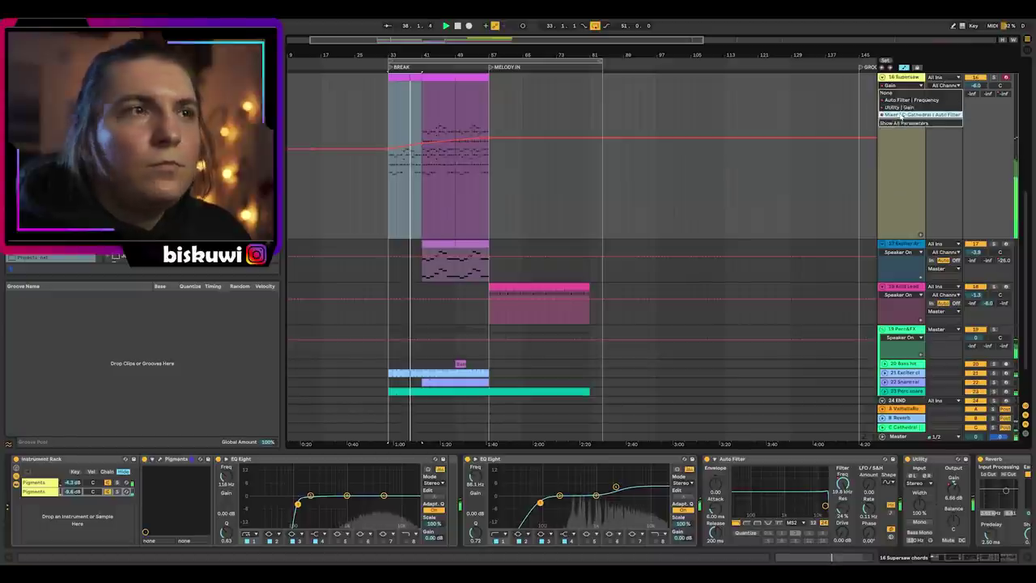
pyautogui.click(901, 115)
# Display the F1 Cutoff automation on the Exciter Arps track while the break plays.
pyautogui.click(893, 261)
pyautogui.click(898, 252)
pyautogui.click(900, 270)
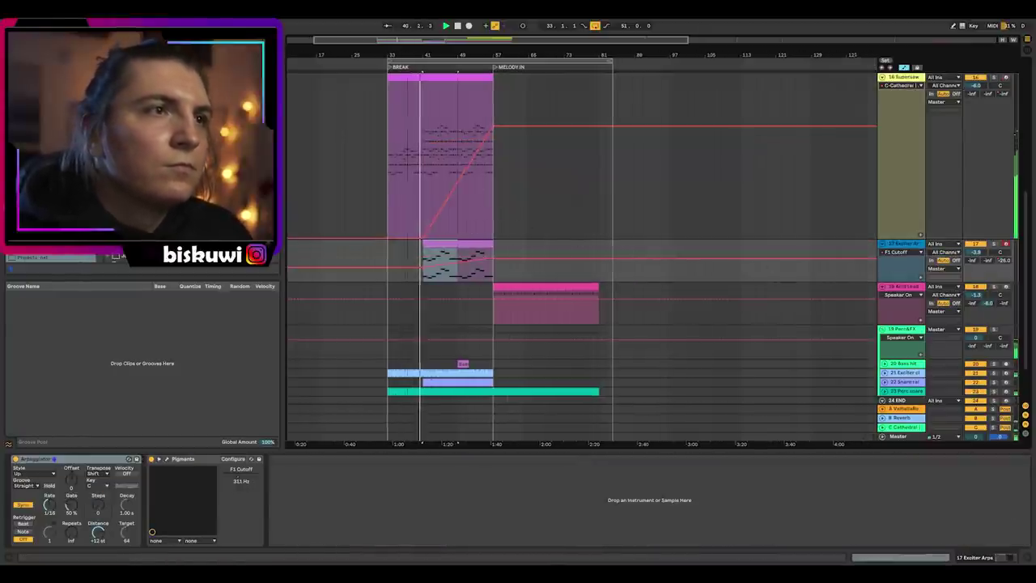
# Look at the notes of the Exciter Arps clip at bar 41, and display the track's C-Cathedral send automation.
pyautogui.scroll(3, 407, 186)
pyautogui.doubleClick(463, 274)
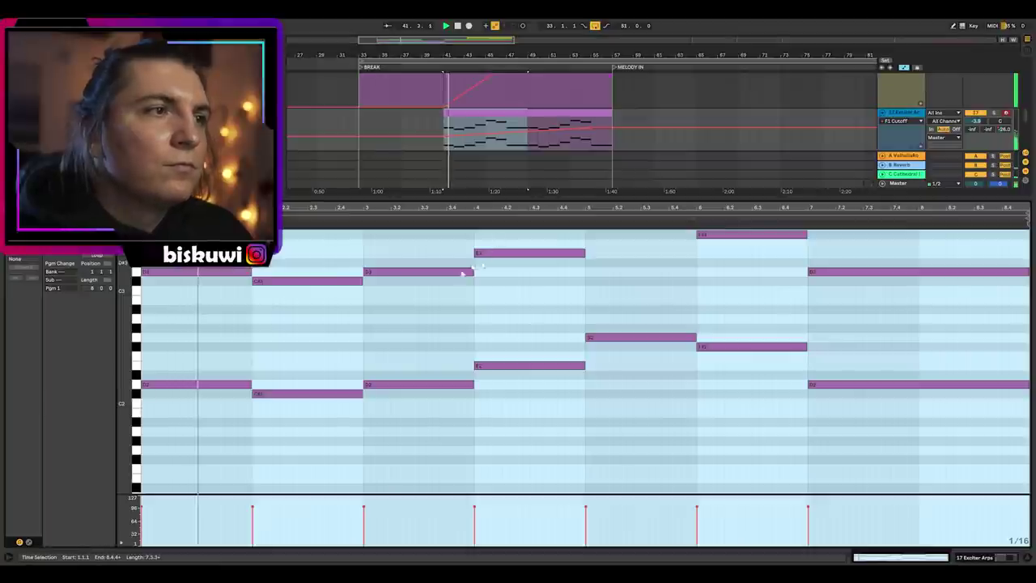
pyautogui.click(435, 303)
pyautogui.hotkey('shift', 'Tab')
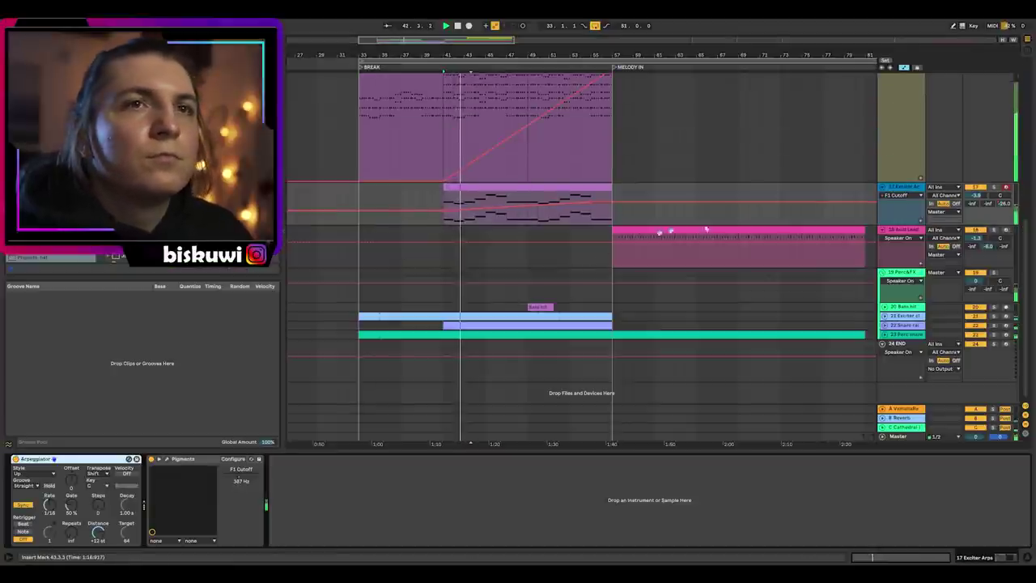
pyautogui.click(898, 195)
pyautogui.click(909, 217)
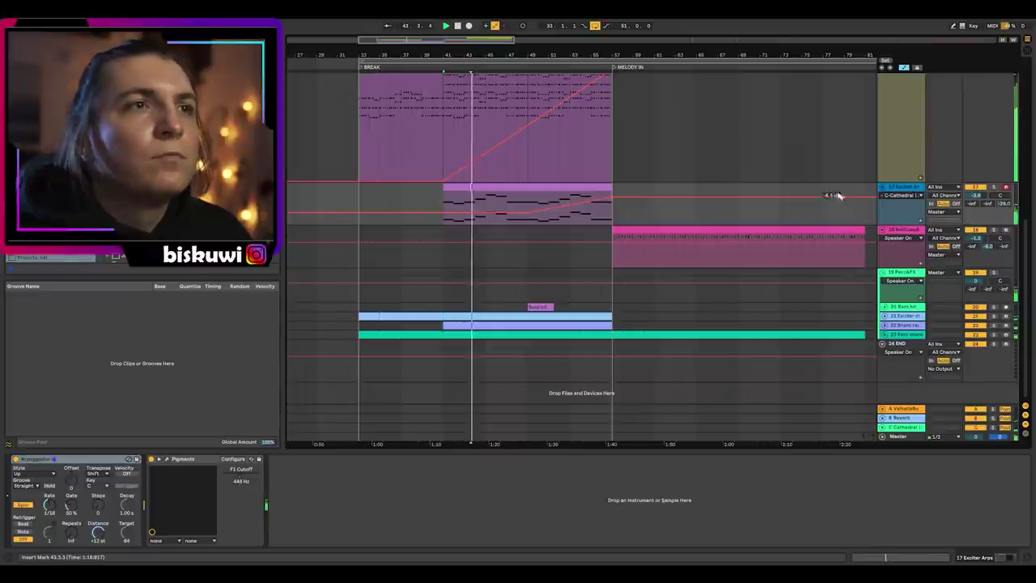
# Unfold the Exciter cl and Snare raiser tracks in the Perc&FX group to show their clips and automation.
pyautogui.click(875, 322)
pyautogui.scroll(-1, 874, 323)
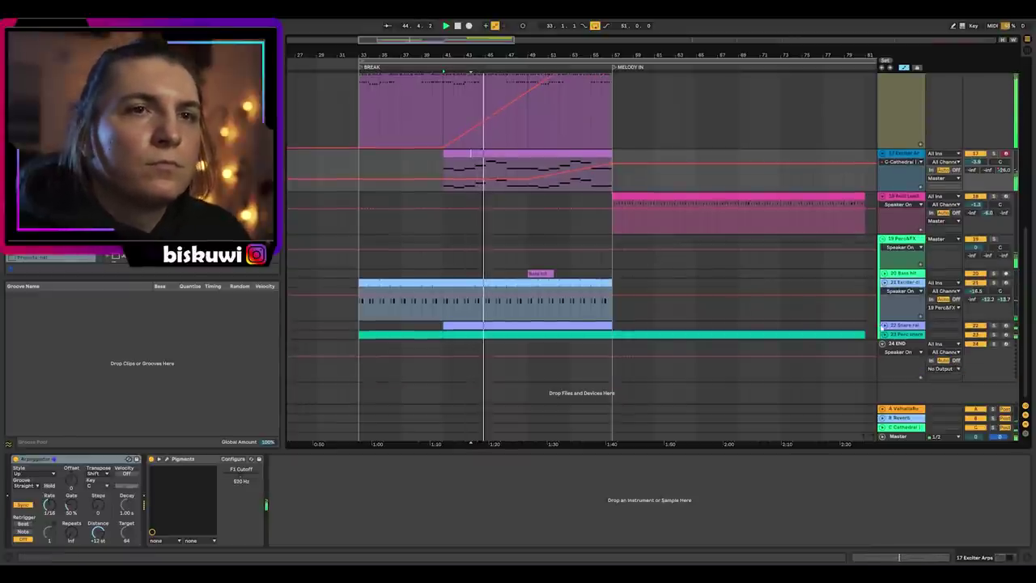
pyautogui.click(875, 322)
pyautogui.scroll(-5, 874, 323)
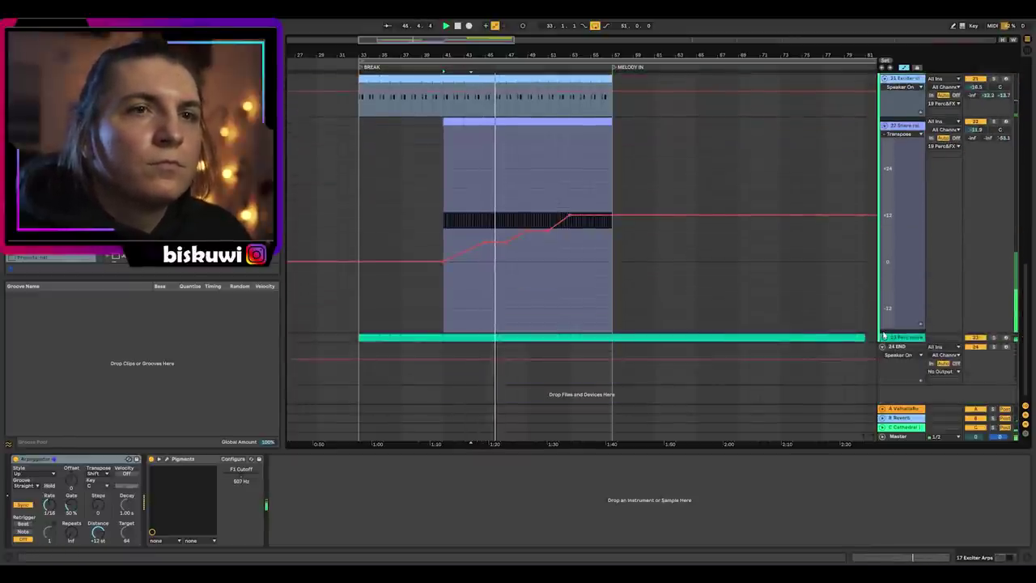
# Unfold the Perc snare track and check its automation choices, then display the Snare raiser track's 1 Frequency A automation.
pyautogui.click(884, 336)
pyautogui.press('-')
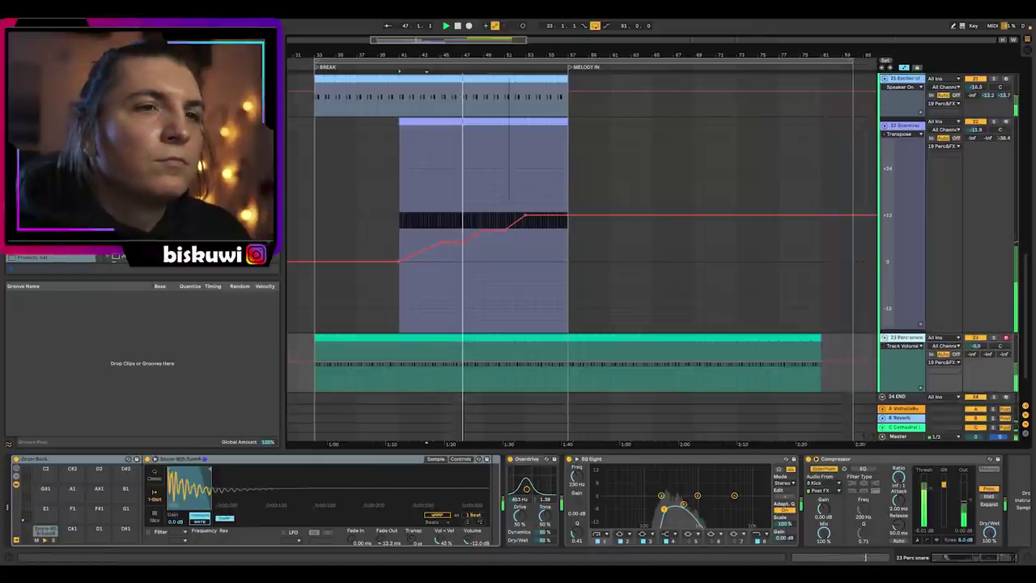
pyautogui.click(905, 346)
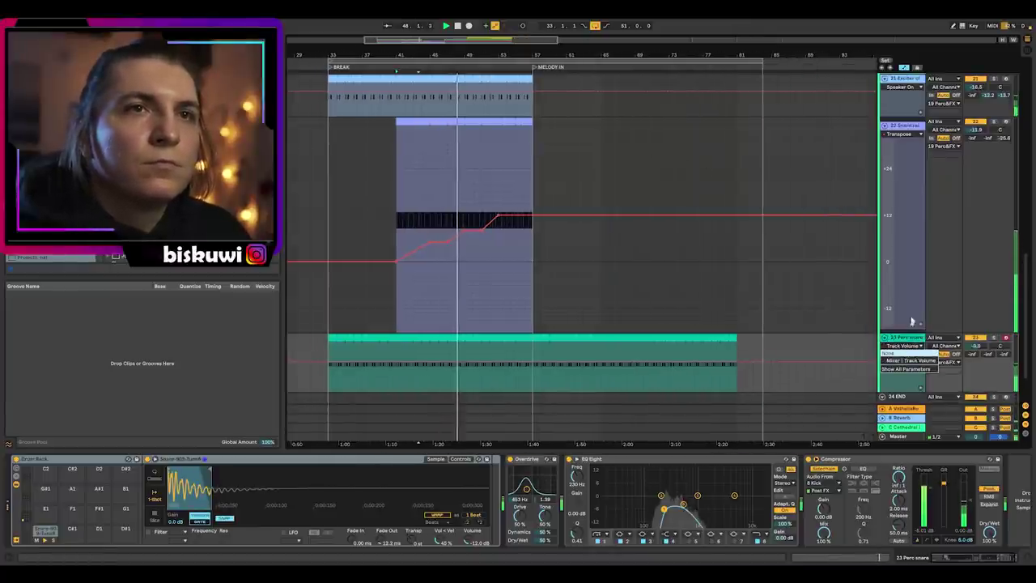
pyautogui.click(912, 321)
pyautogui.click(909, 136)
pyautogui.click(907, 154)
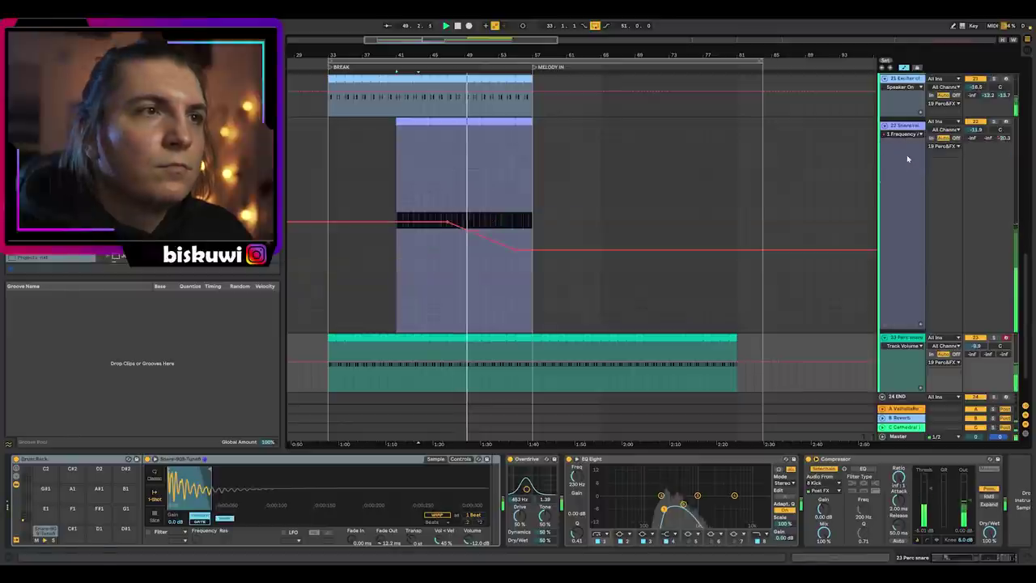
# Display the Supersaw track's Utility Gain automation and its Auto Filter Frequency automation while the break plays.
pyautogui.scroll(5, 839, 242)
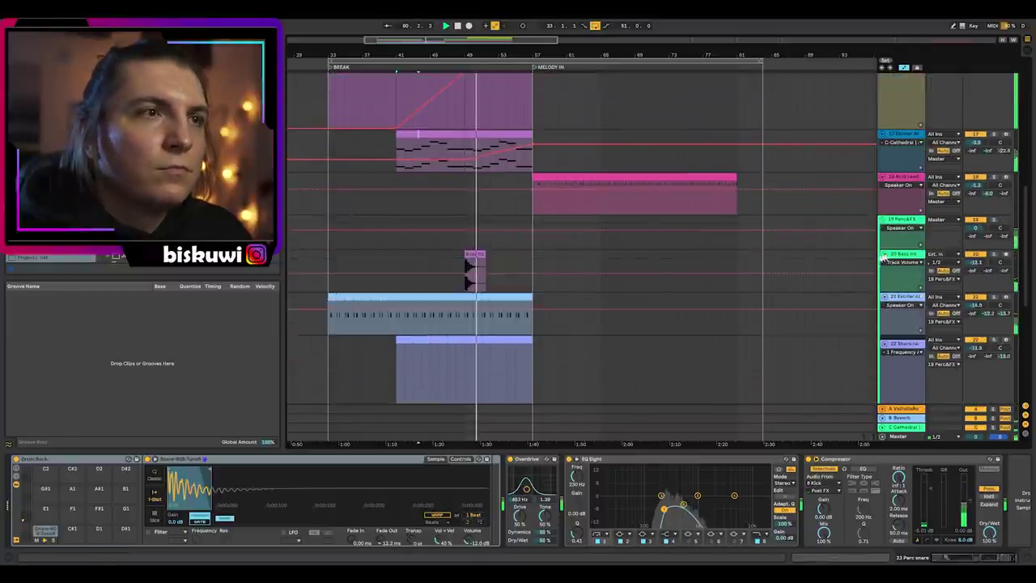
pyautogui.scroll(5, 782, 259)
pyautogui.click(900, 152)
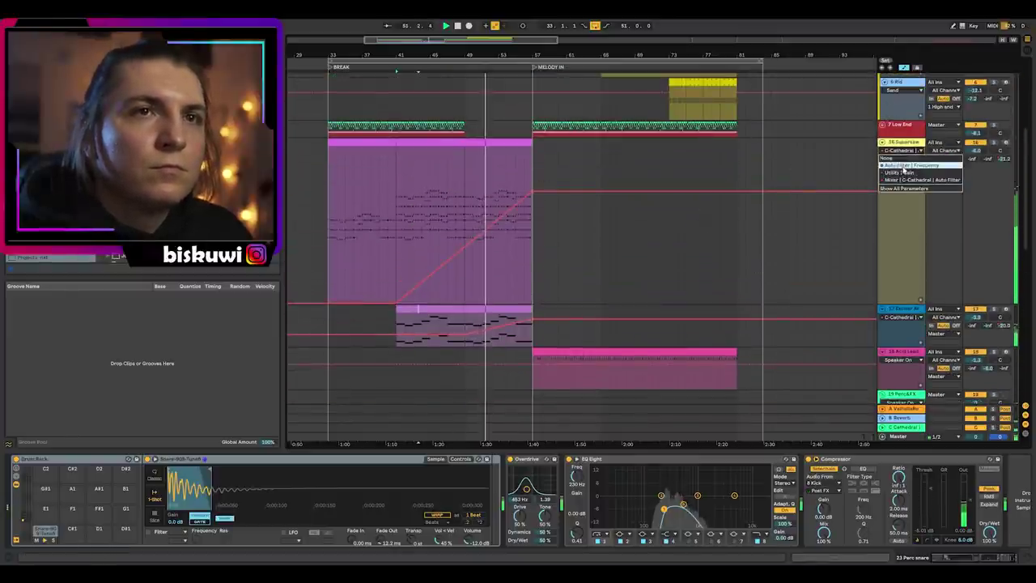
pyautogui.click(902, 172)
pyautogui.click(906, 152)
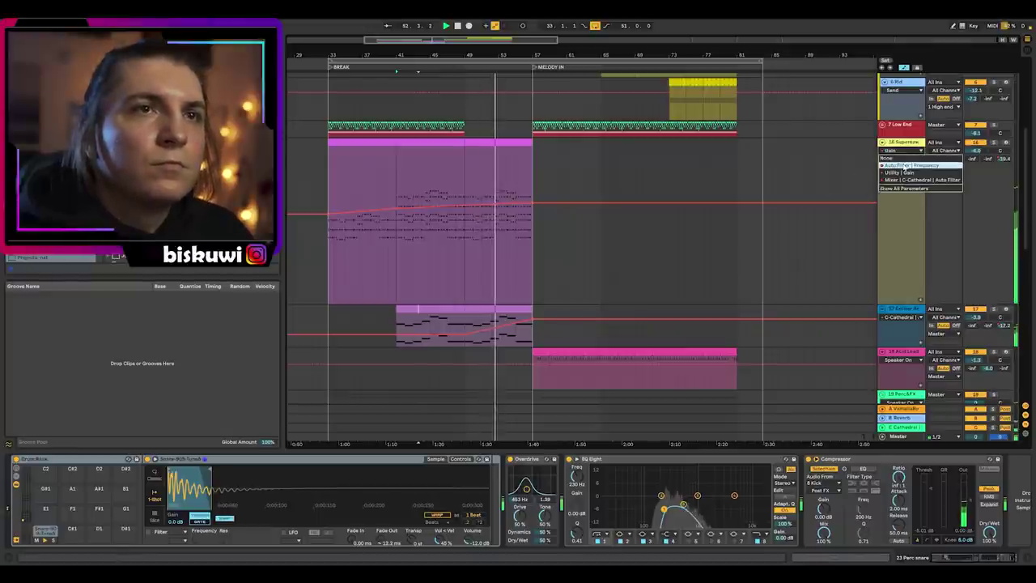
pyautogui.click(911, 165)
pyautogui.scroll(5, 654, 199)
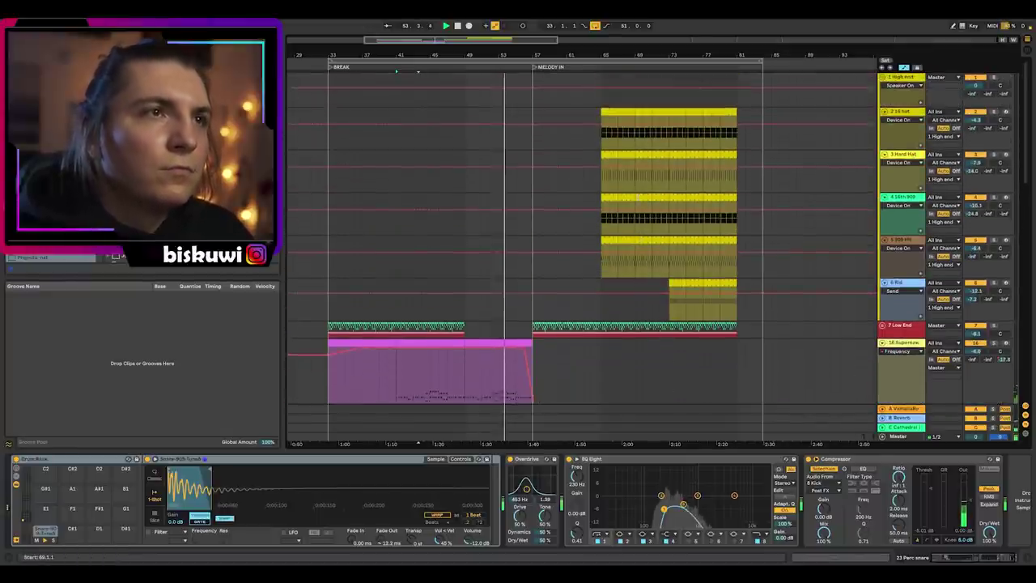
pyautogui.scroll(-5, 638, 201)
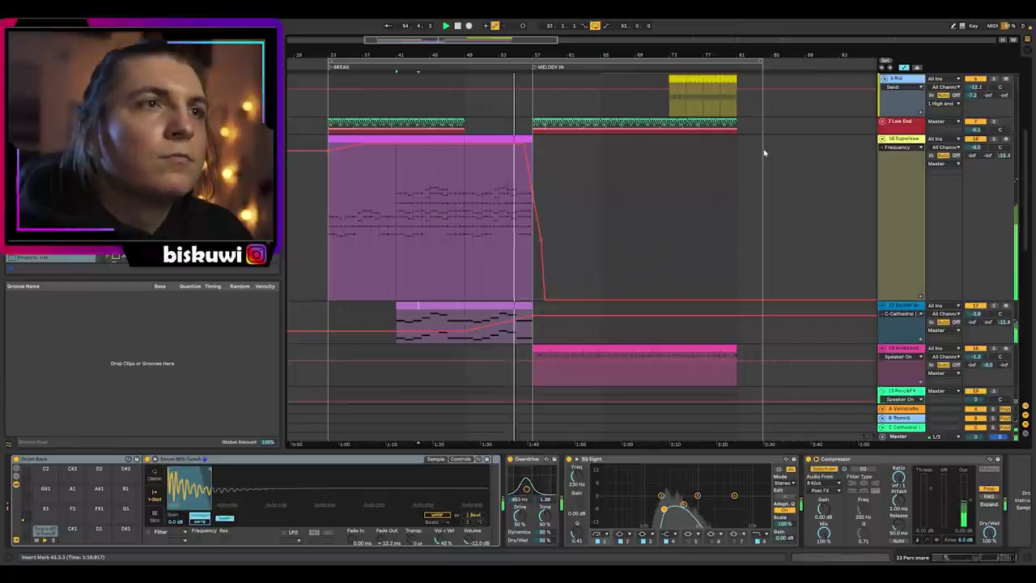
# Display the Macro 1 and Macro 2 automation on the Acid Lead track as the melody section plays.
pyautogui.scroll(-2, 758, 157)
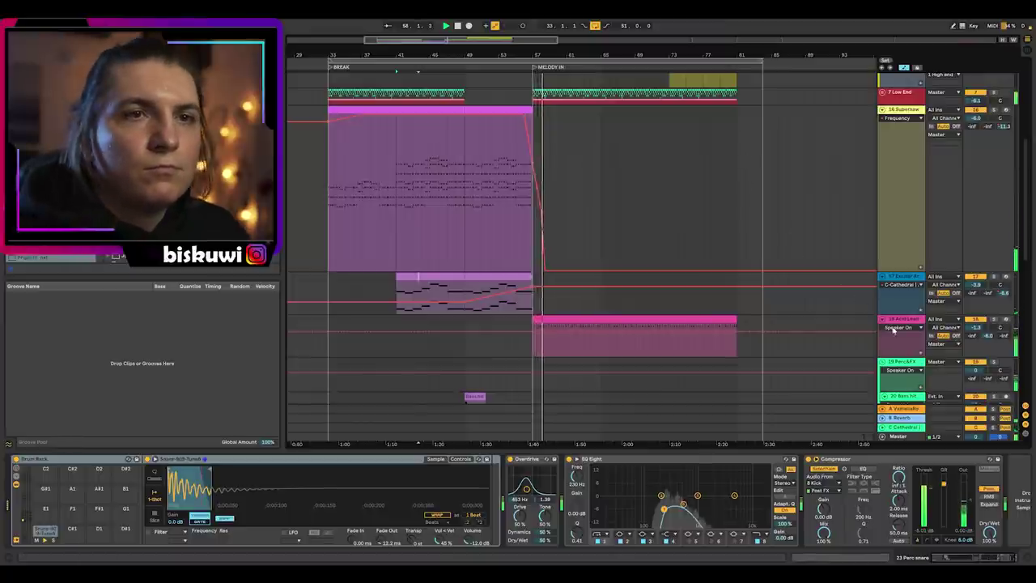
pyautogui.scroll(-3, 683, 284)
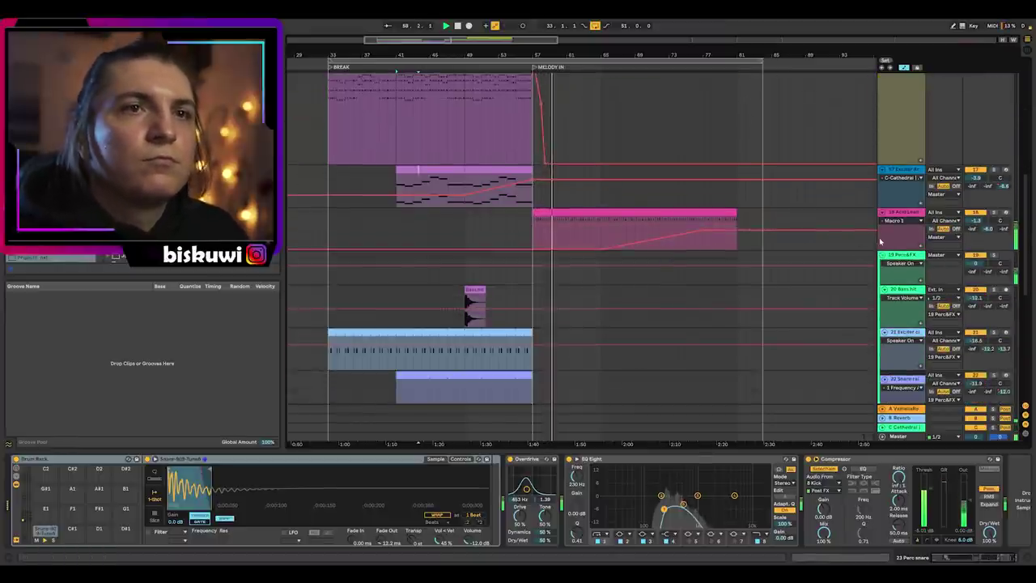
pyautogui.click(894, 220)
pyautogui.click(897, 230)
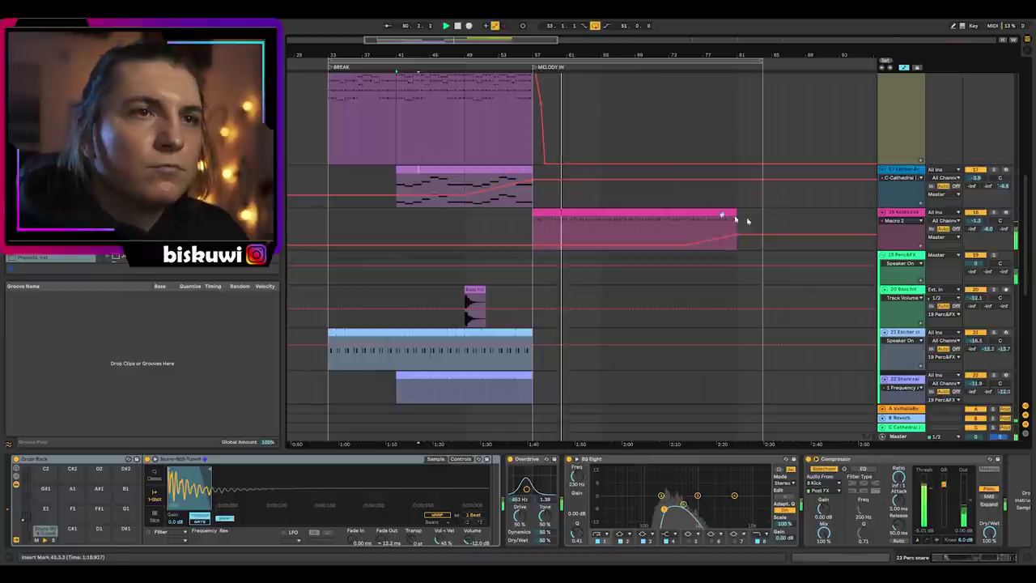
# Look at the MIDI notes of the Acid Lead clip, and return to the track's device chain.
pyautogui.click(679, 215)
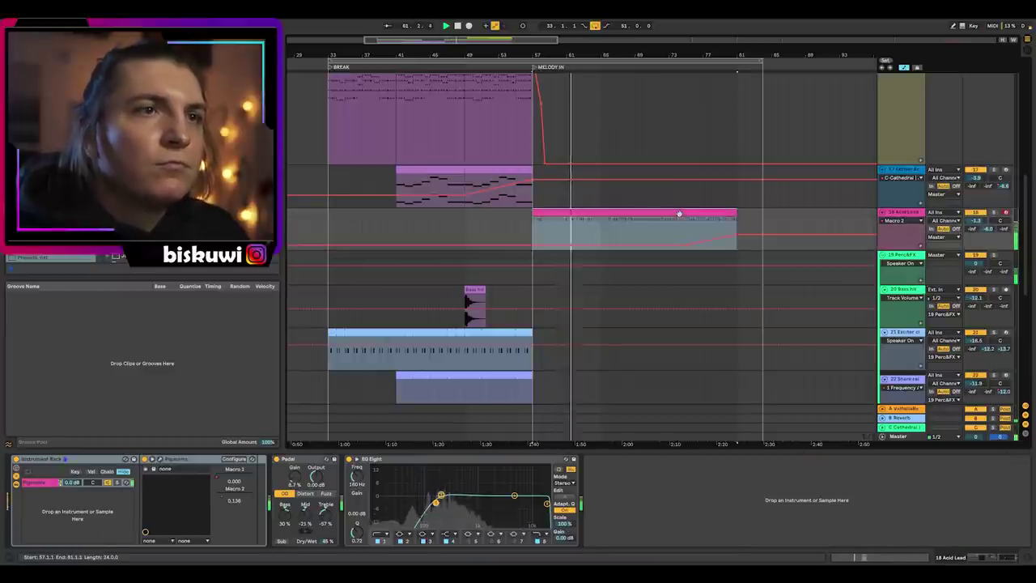
pyautogui.doubleClick(678, 214)
pyautogui.click(551, 285)
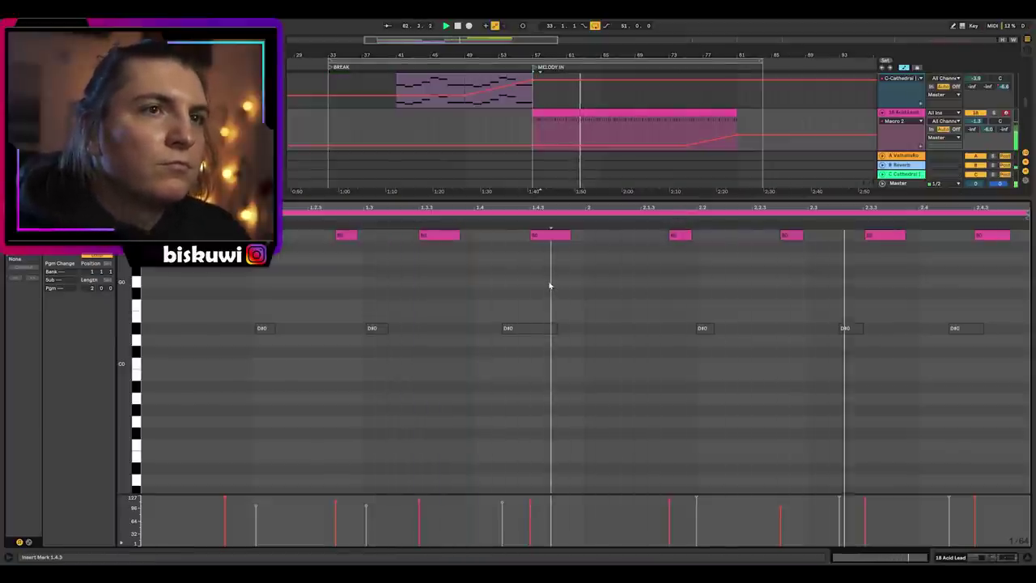
pyautogui.hotkey('shift', 'Tab')
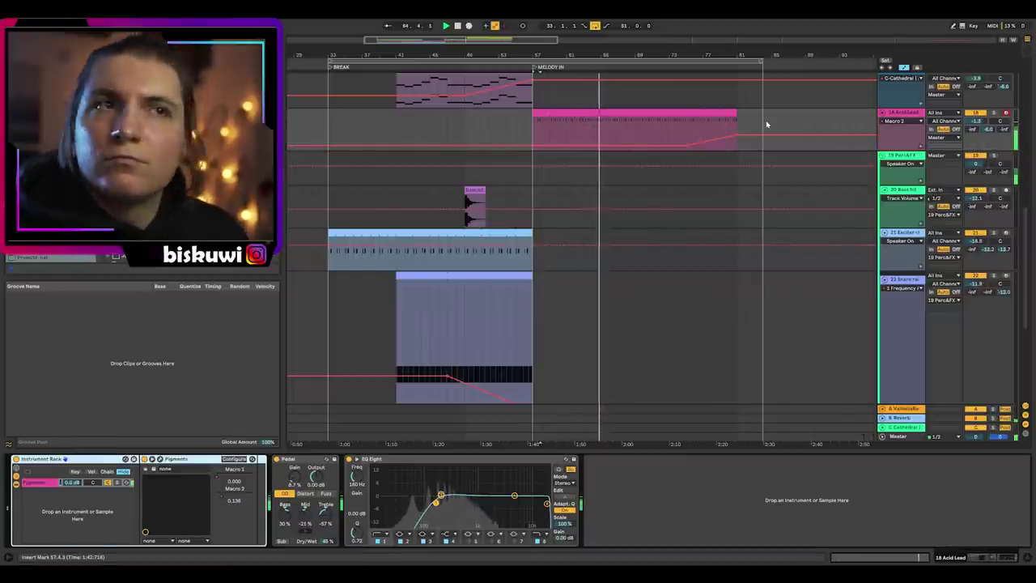
# Show the device chain of the 16 hat track in the High end group through to its final EQ Eight.
pyautogui.scroll(5, 802, 162)
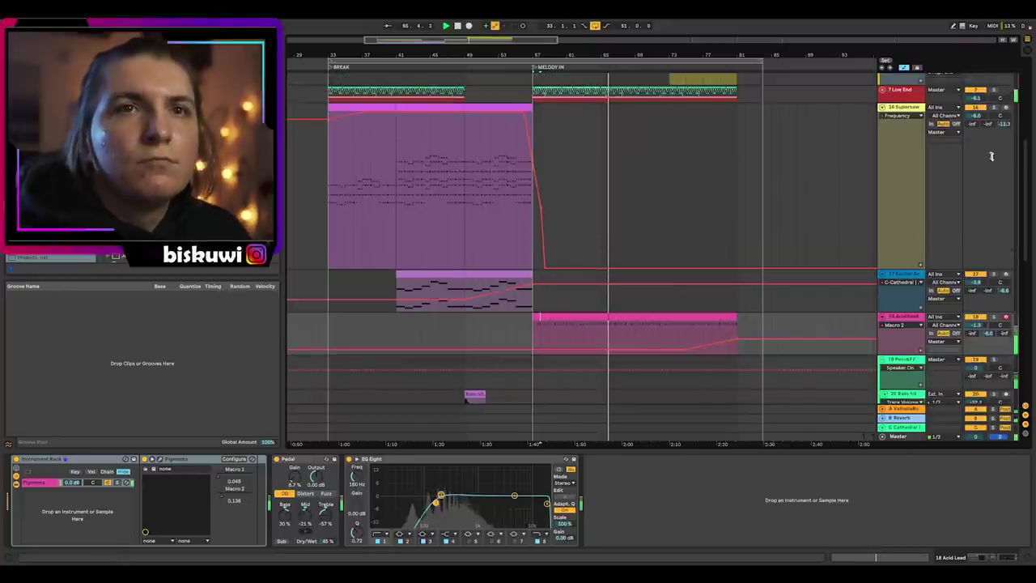
pyautogui.scroll(6, 800, 212)
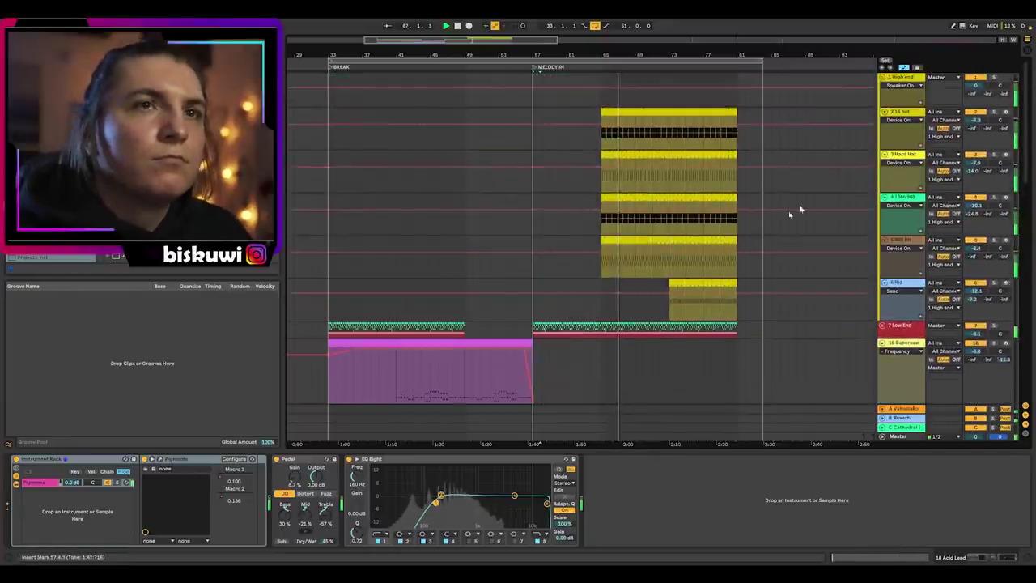
pyautogui.click(809, 130)
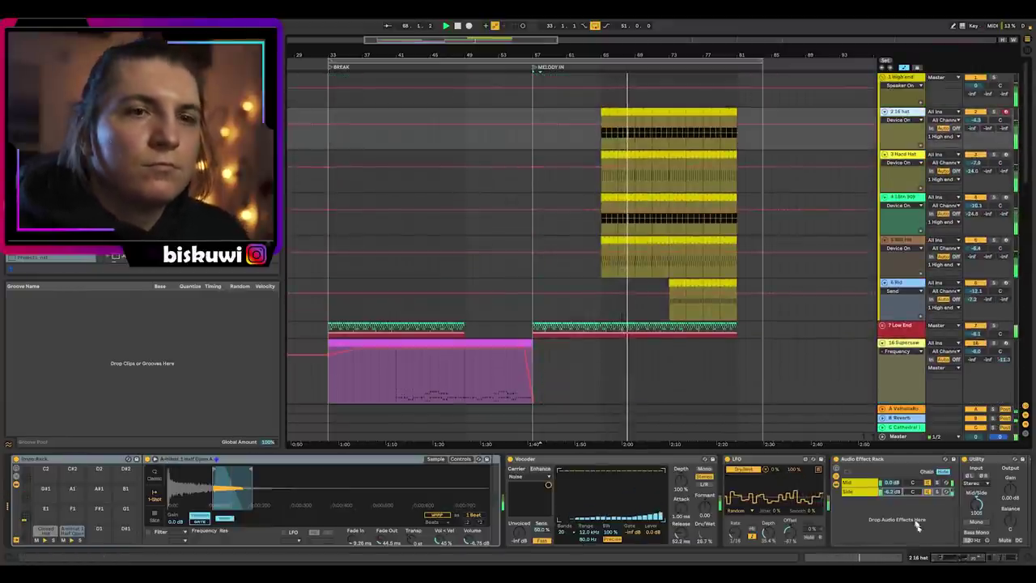
pyautogui.hscroll(10, 917, 526)
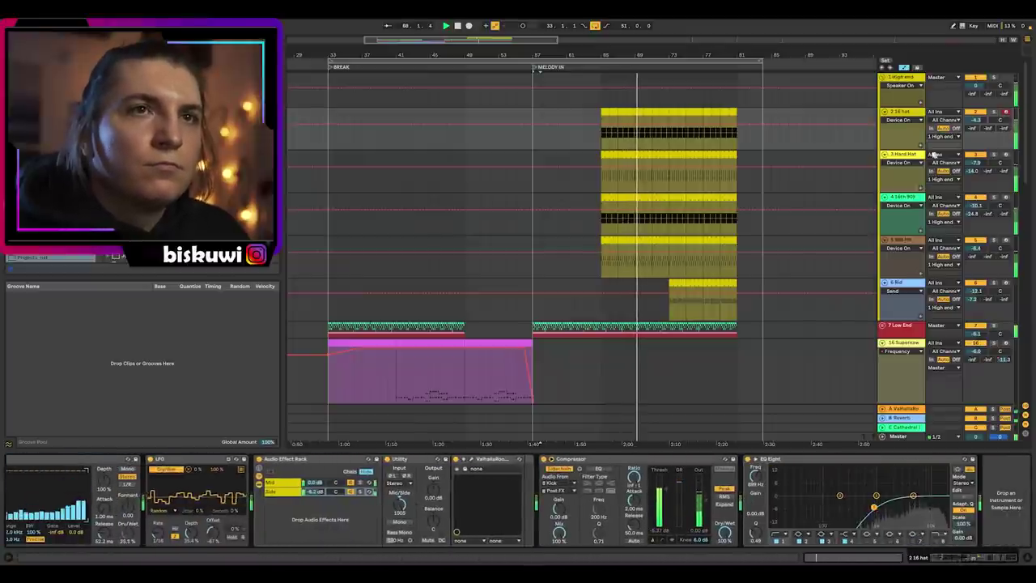
# Show the devices on the Hard Hat, 16th 909 and 909 HH tracks one after another during playback.
pyautogui.click(935, 154)
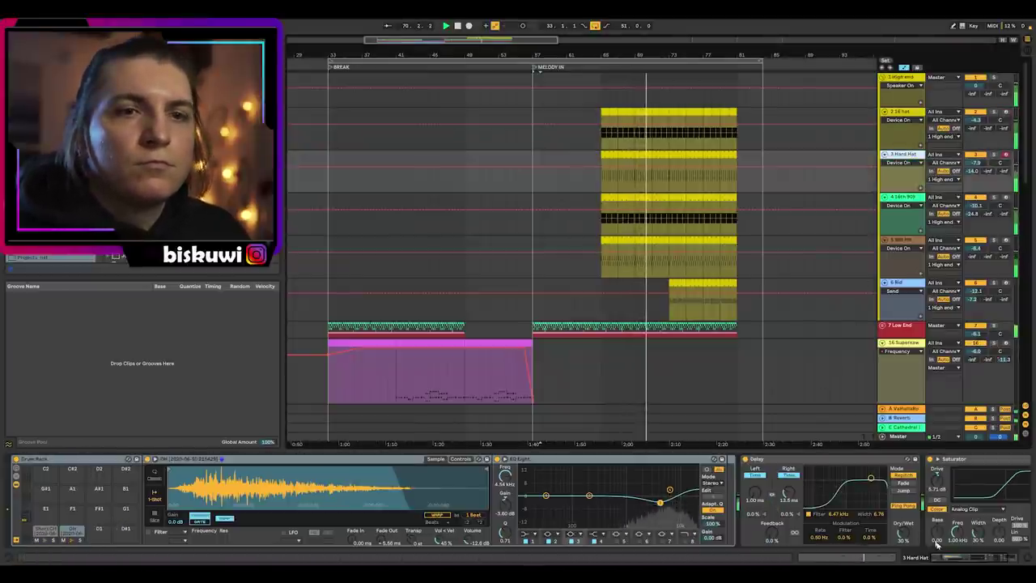
pyautogui.click(898, 200)
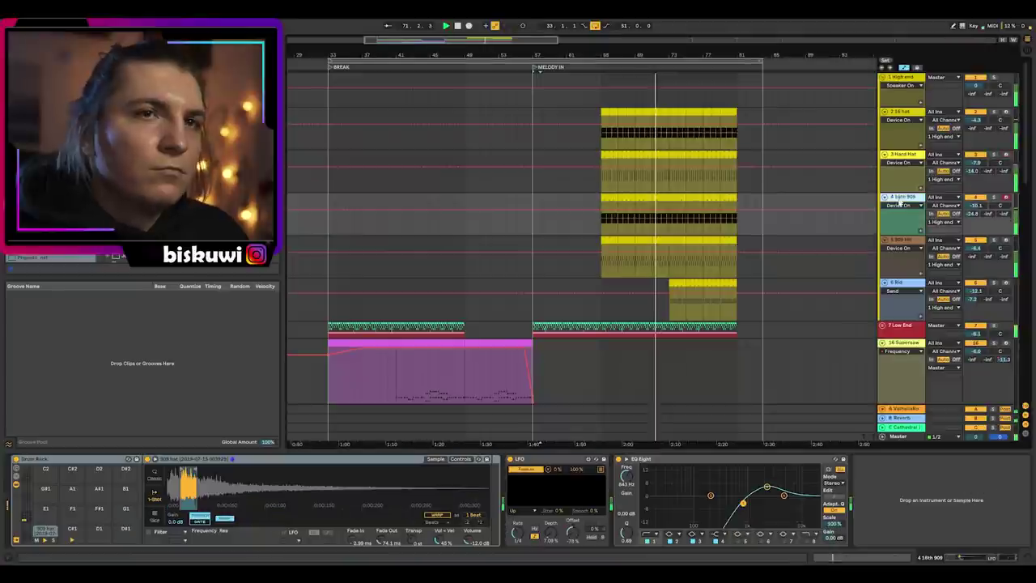
pyautogui.click(906, 242)
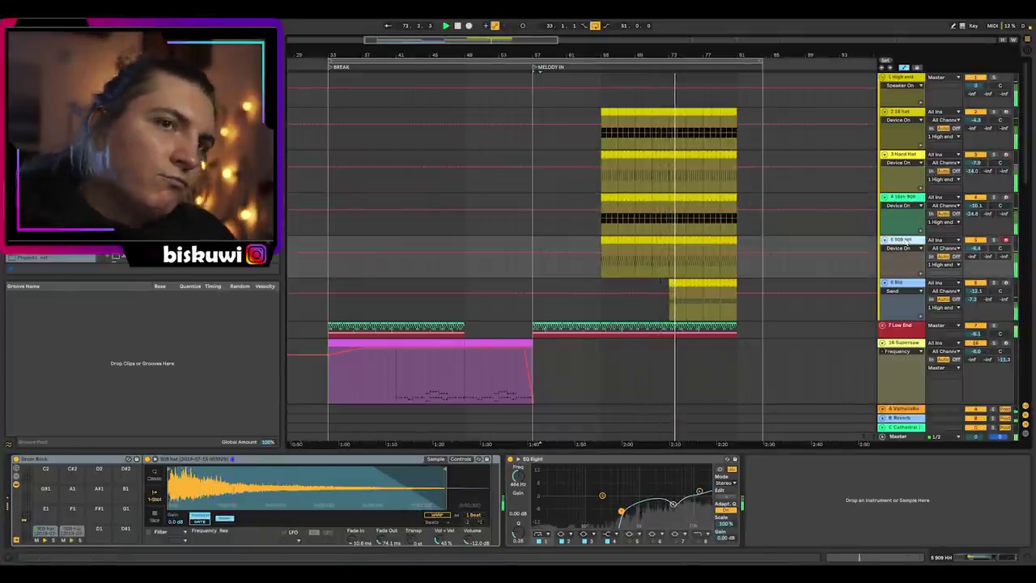
# Examine the Rid track's EQ Eight and compressors, and fold the tracks and groups back to a compact overview.
pyautogui.click(887, 301)
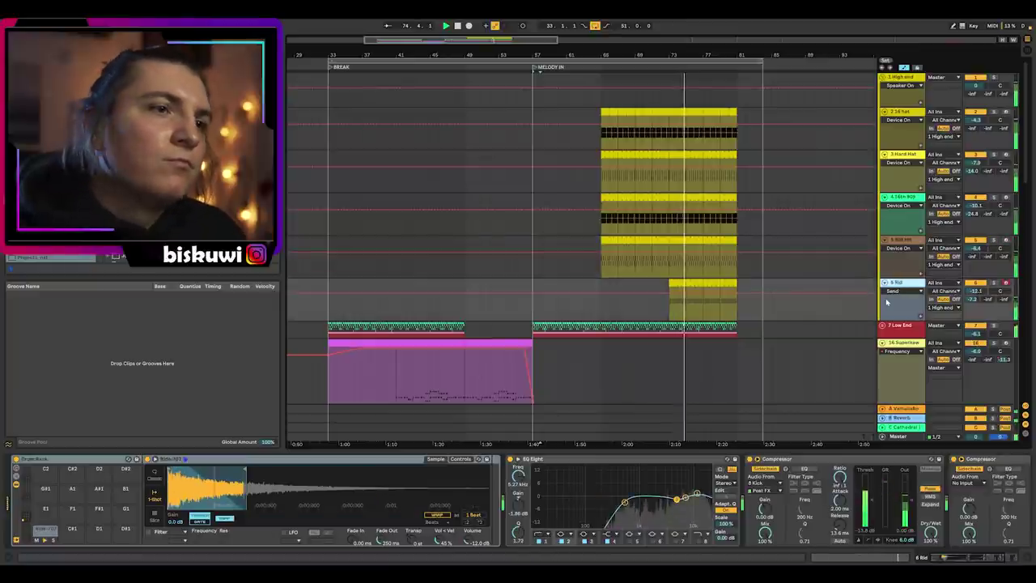
pyautogui.hscroll(3, 958, 553)
pyautogui.scroll(3, 704, 317)
pyautogui.scroll(3, 738, 354)
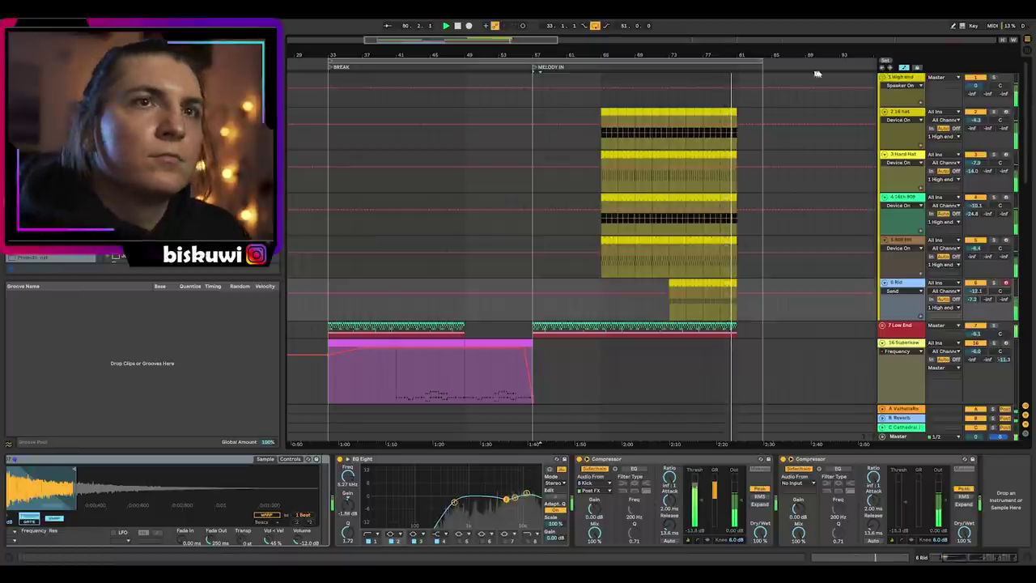
pyautogui.click(882, 79)
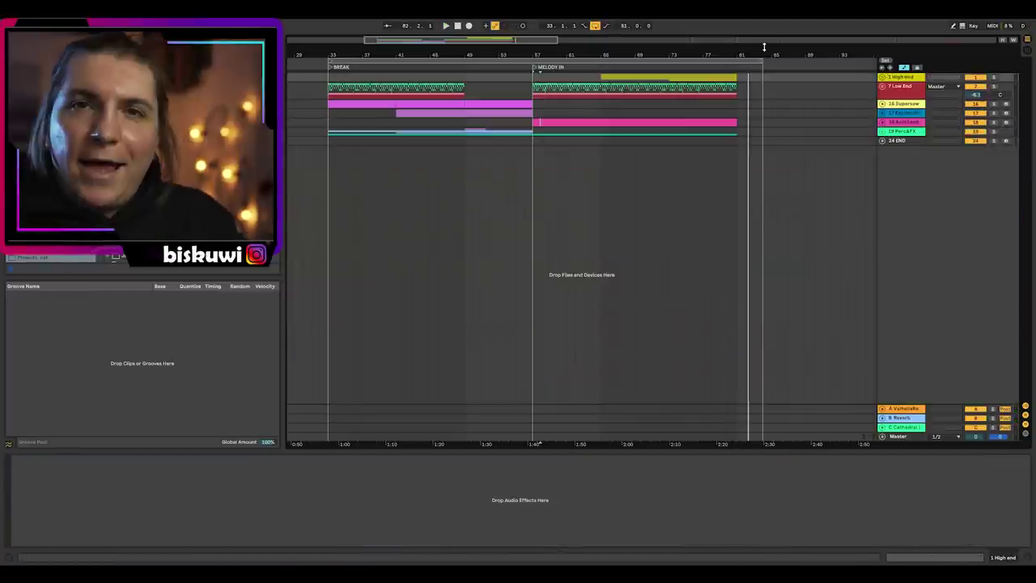